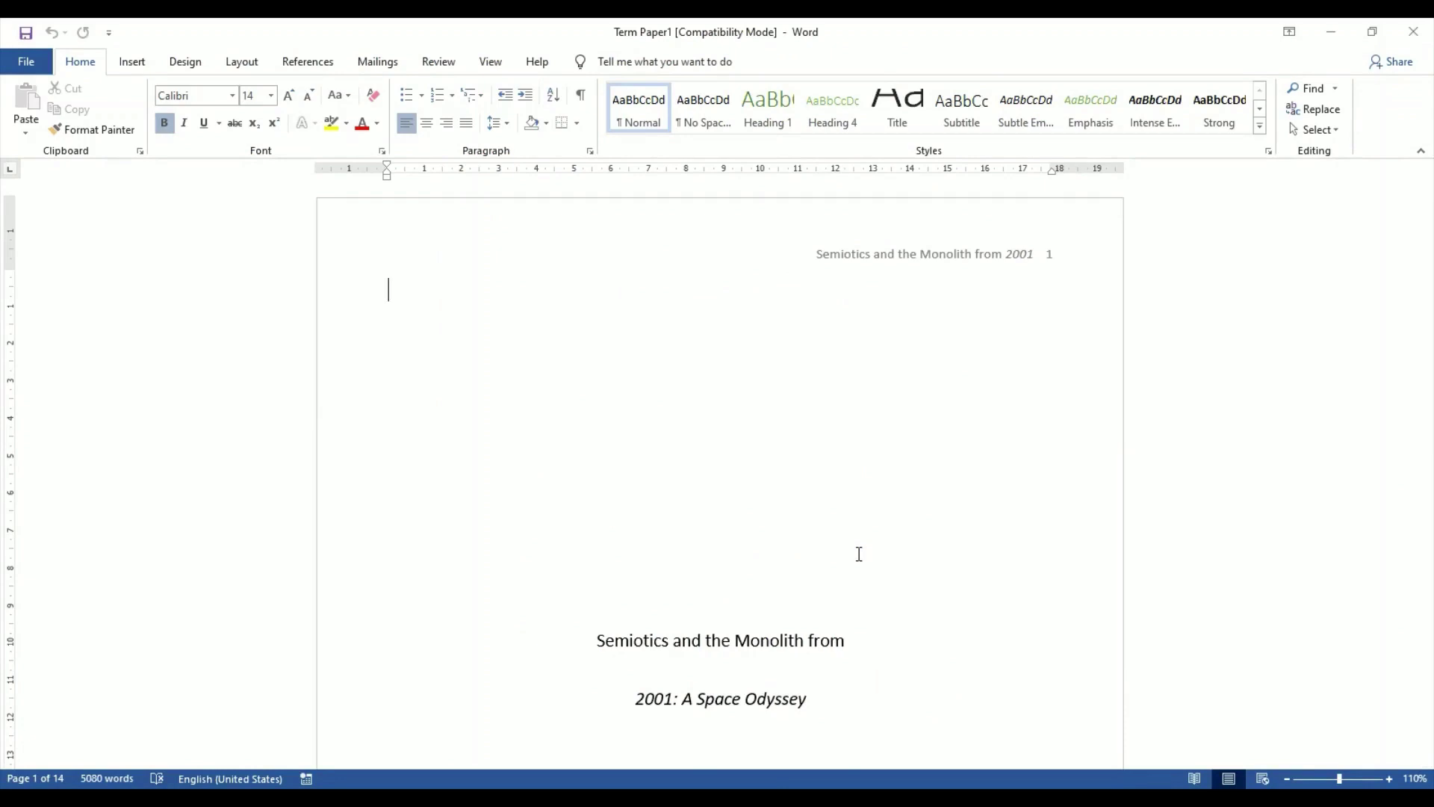
- Look through the term paper's title page, the abstract and the opening text on page 2
{"action": "scroll", "coordinate": [904, 602], "scroll_direction": "down", "scroll_amount": 3}
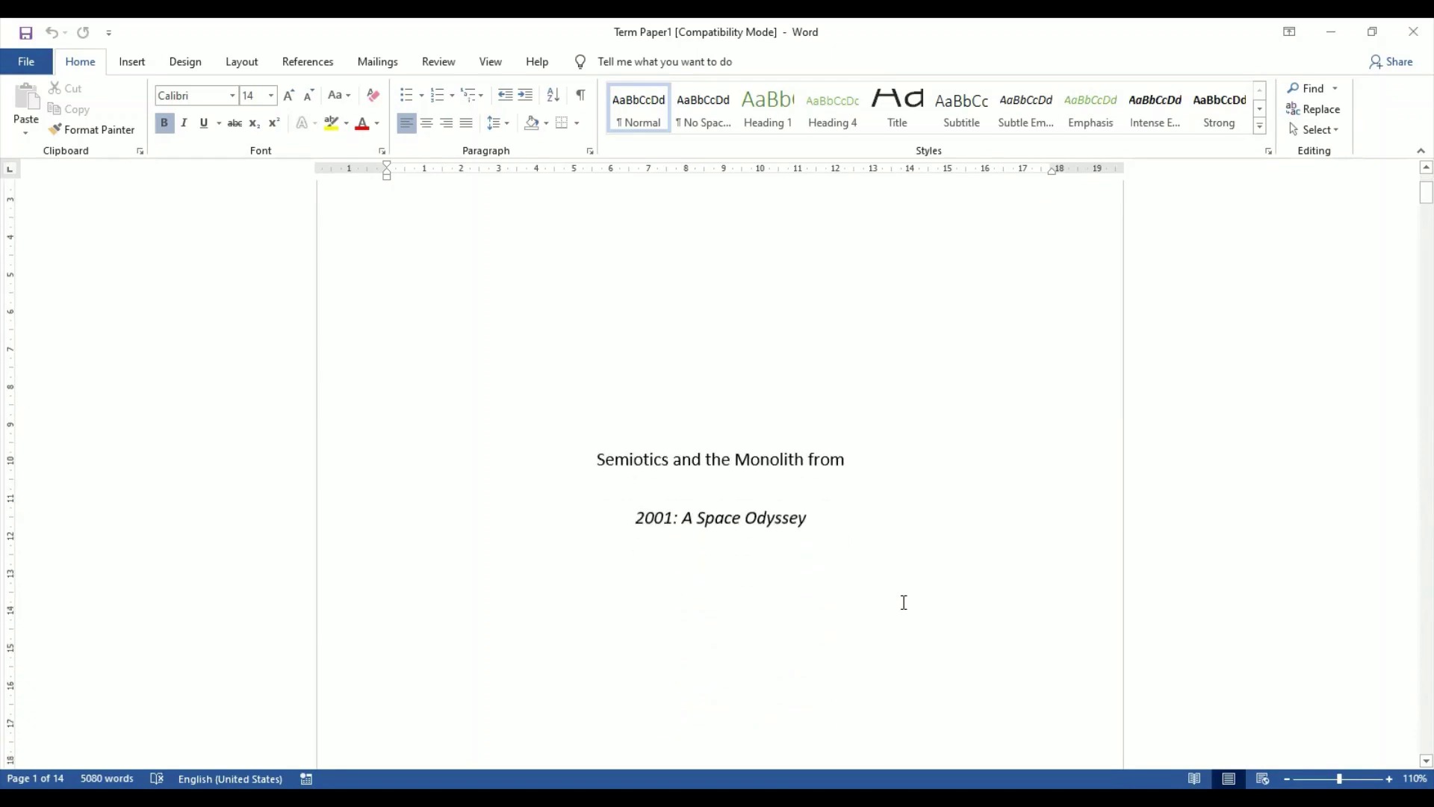
{"action": "scroll", "coordinate": [903, 602], "scroll_direction": "down", "scroll_amount": 7}
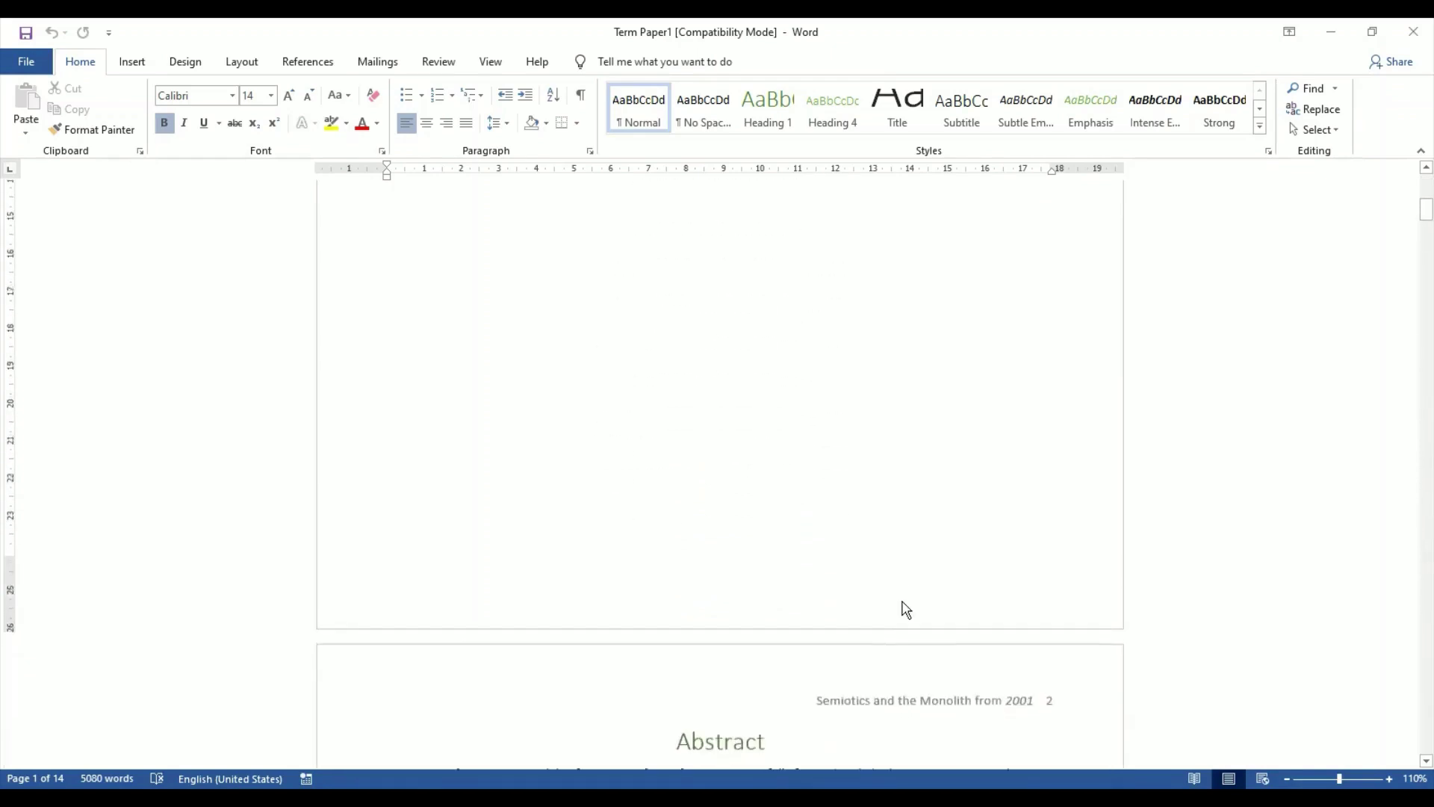
{"action": "scroll", "coordinate": [906, 609], "scroll_direction": "down", "scroll_amount": 2}
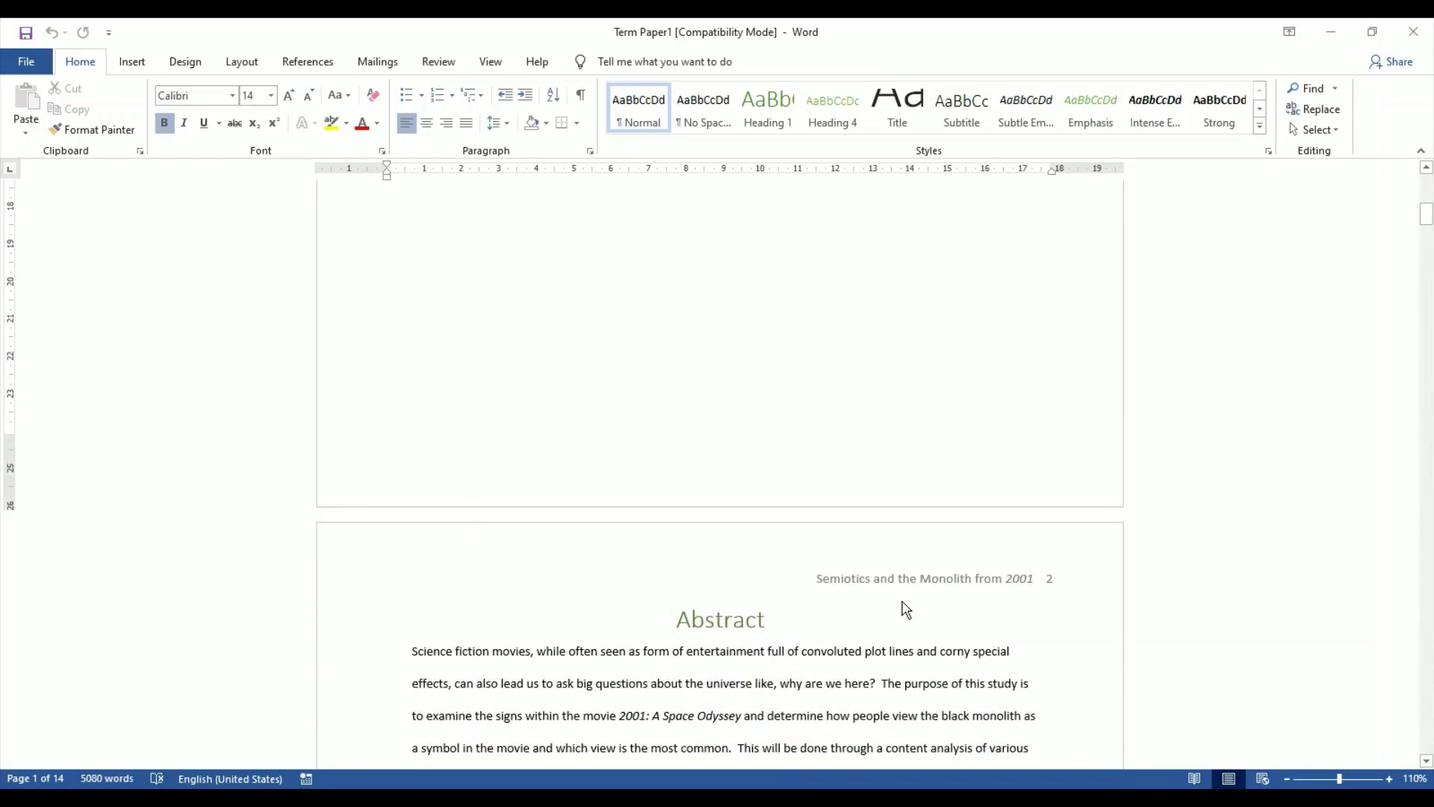
{"action": "scroll", "coordinate": [903, 603], "scroll_direction": "down", "scroll_amount": 4}
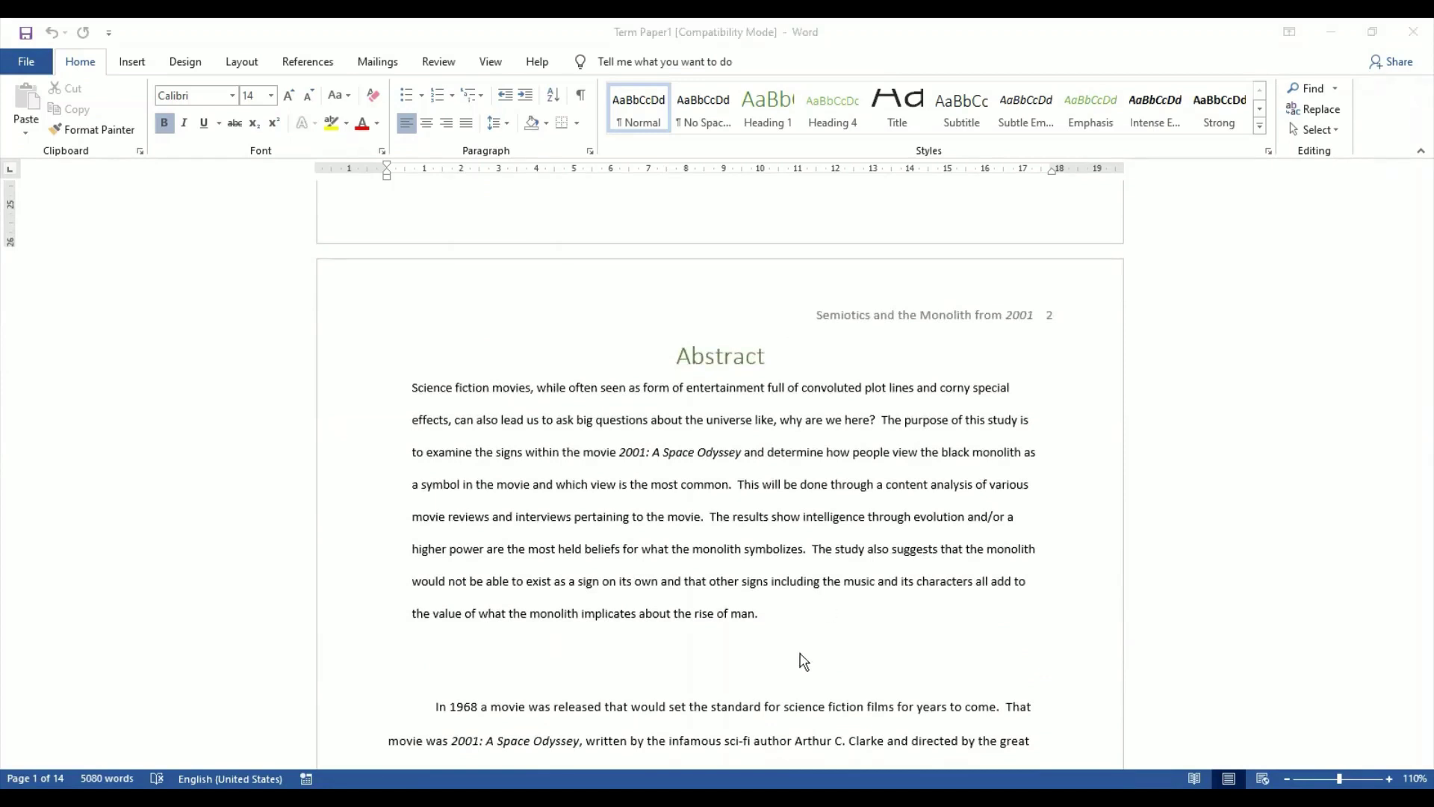
{"action": "left_click", "coordinate": [791, 624]}
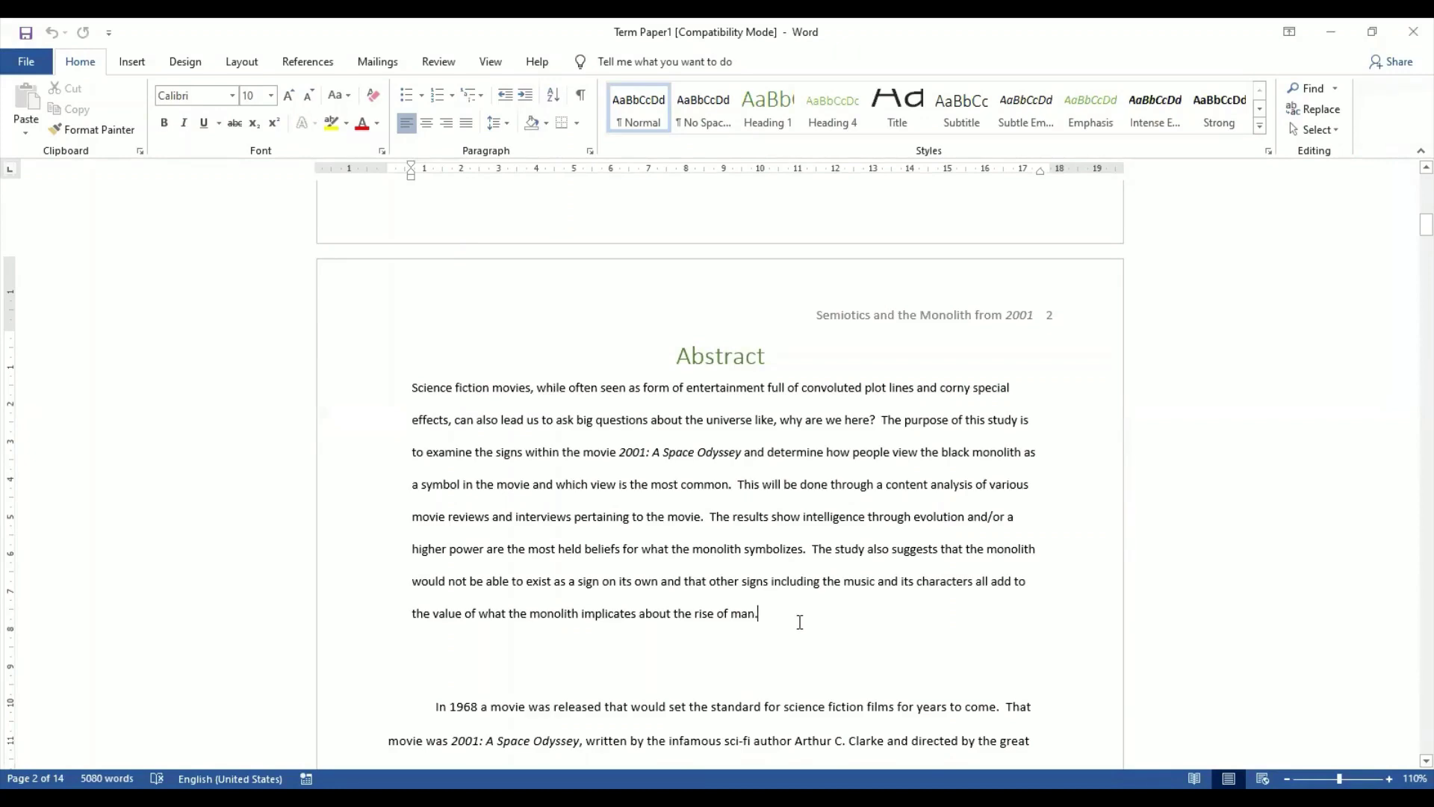
{"action": "scroll", "coordinate": [799, 621], "scroll_direction": "up", "scroll_amount": 10}
{"action": "scroll", "coordinate": [800, 621], "scroll_direction": "down", "scroll_amount": 1}
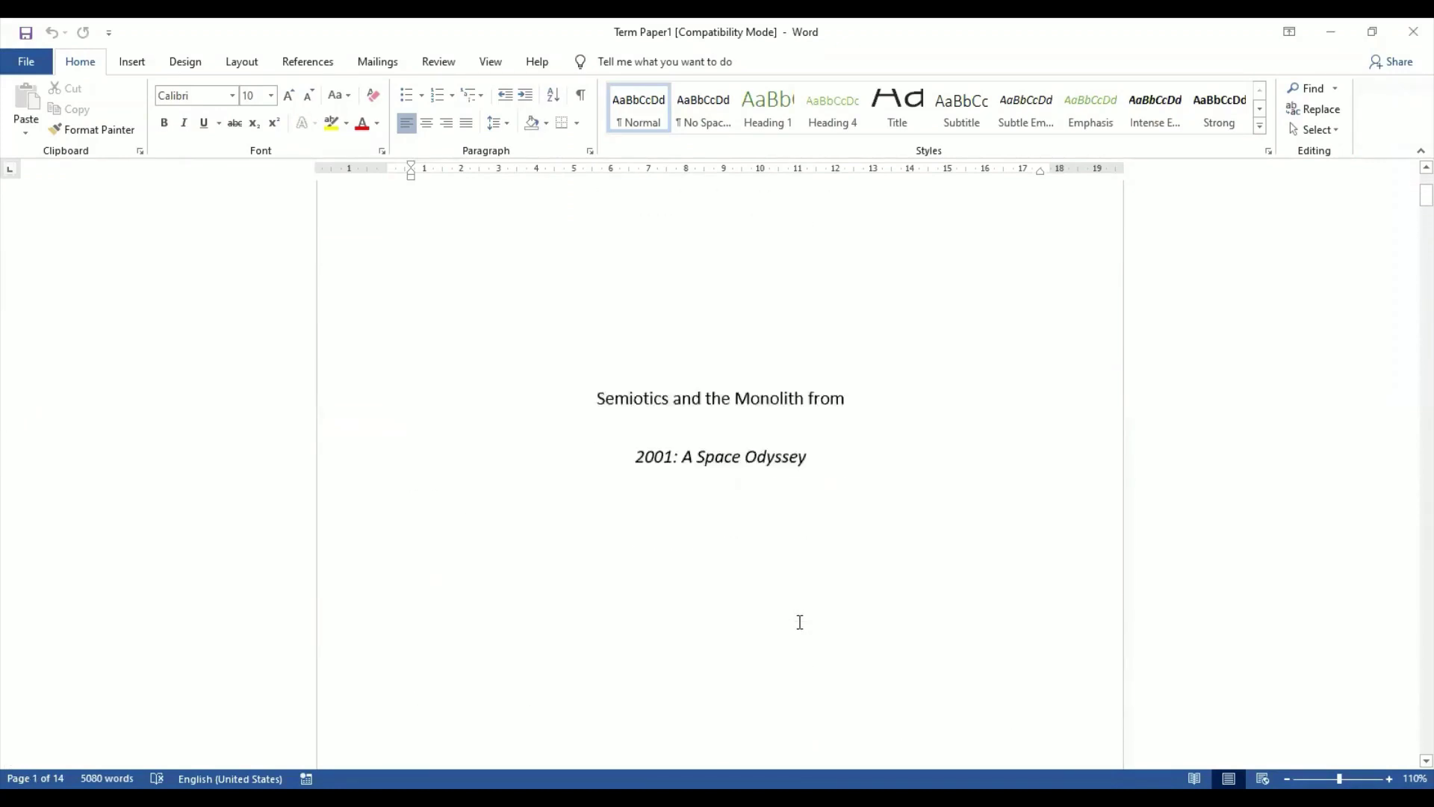
{"action": "scroll", "coordinate": [799, 622], "scroll_direction": "down", "scroll_amount": 9}
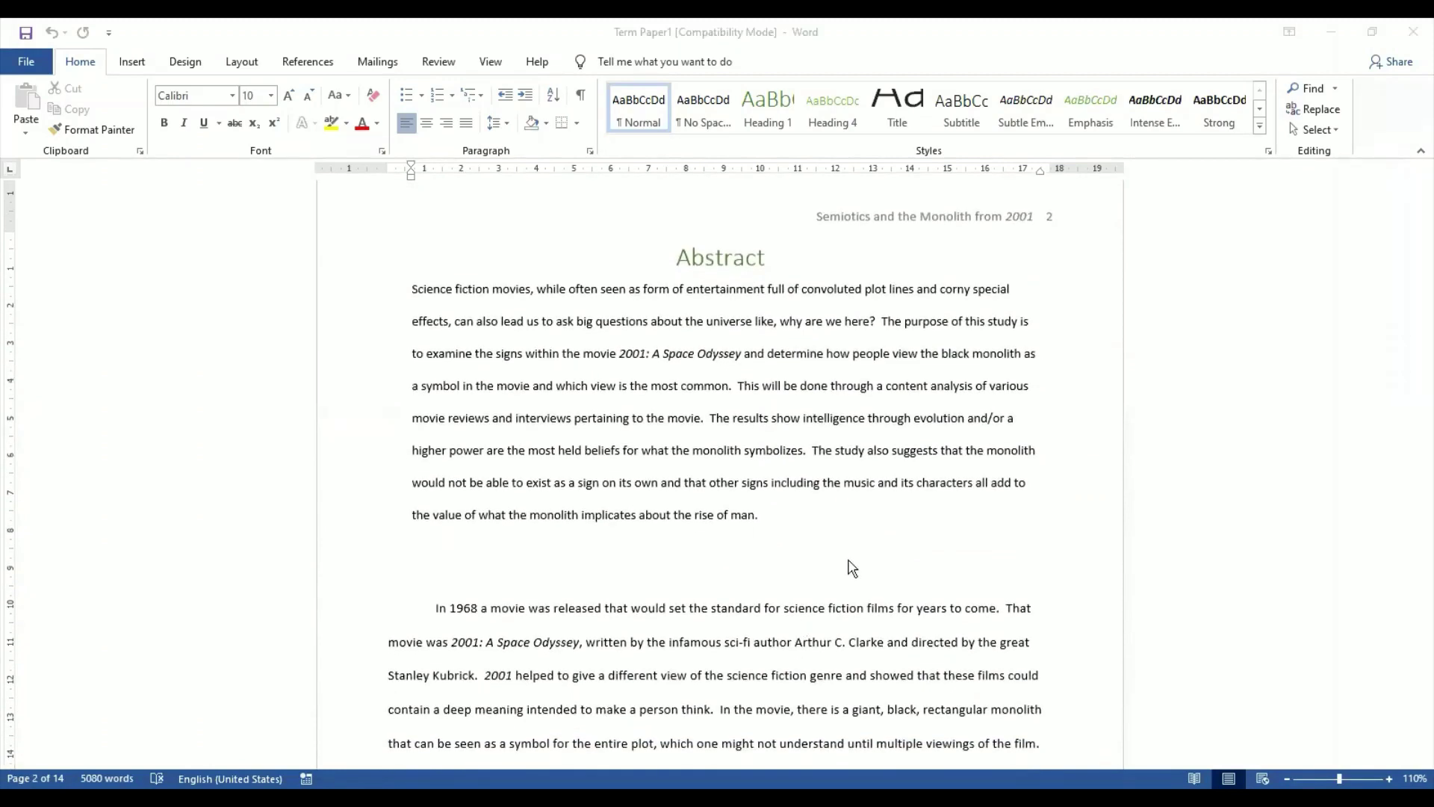
{"action": "left_click", "coordinate": [805, 520]}
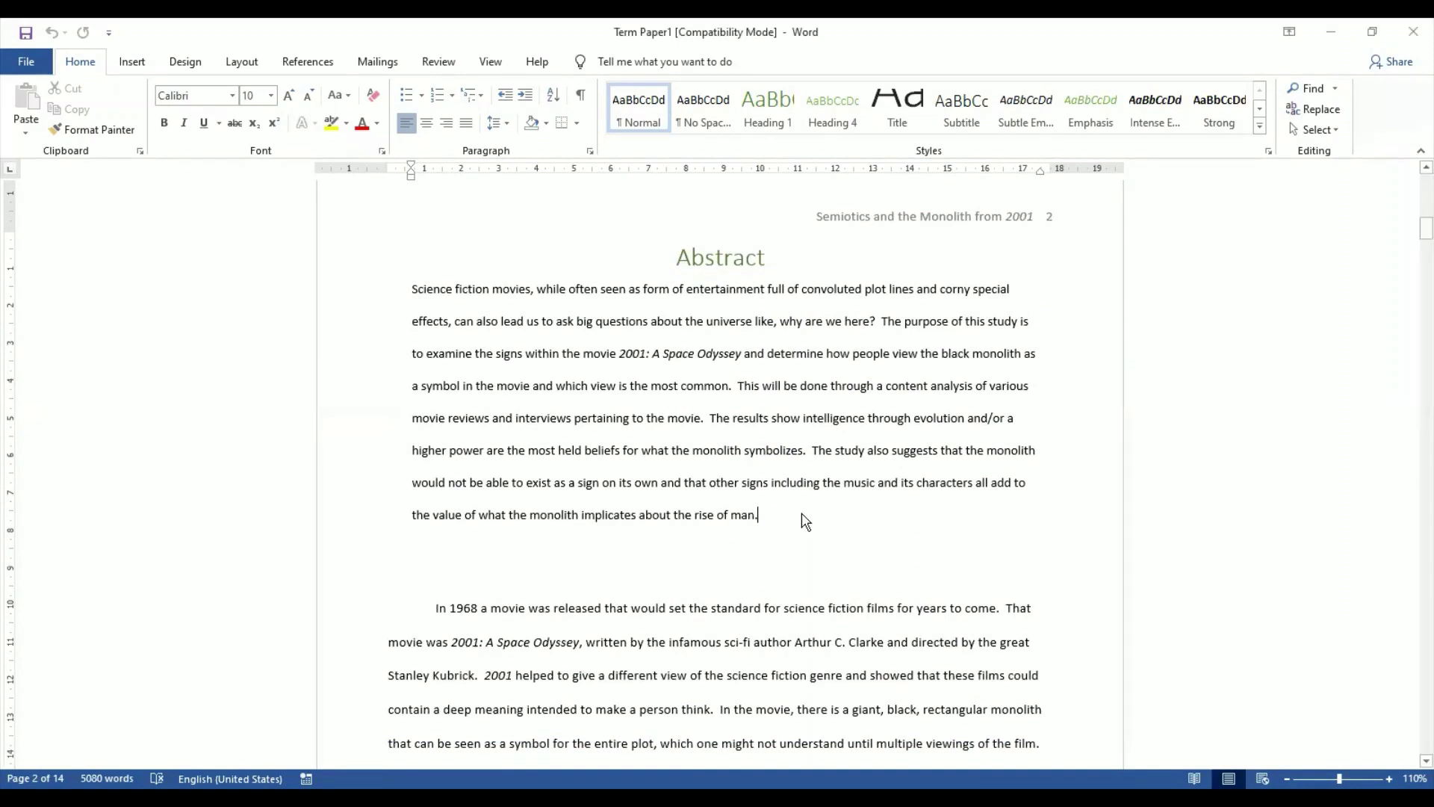
{"action": "scroll", "coordinate": [805, 521], "scroll_direction": "down", "scroll_amount": 1}
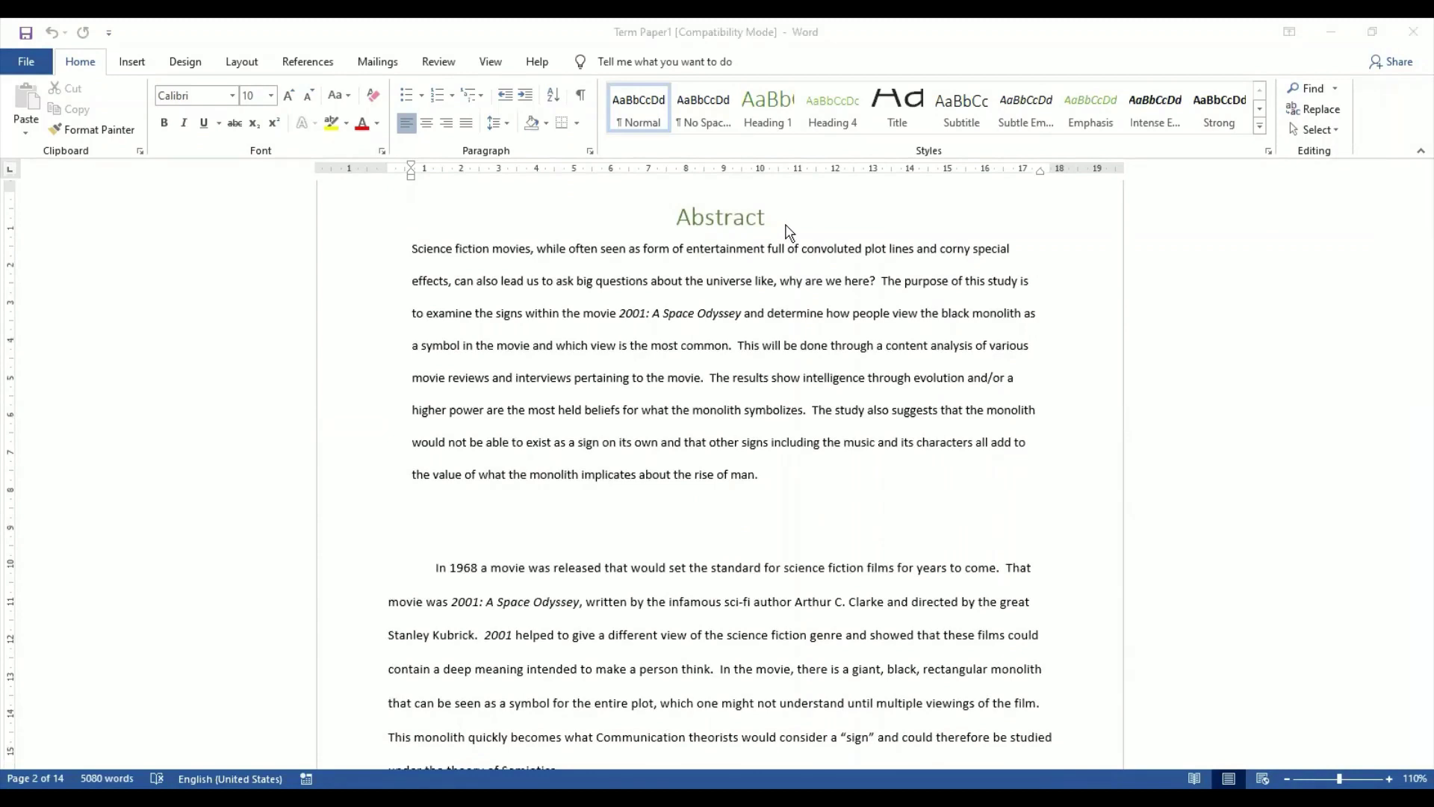
- Check the footnote task in the Word2019Assignments PDF, return to Word and look through the Overview of 2001 section on page 3
{"action": "key", "text": "alt+Tab"}
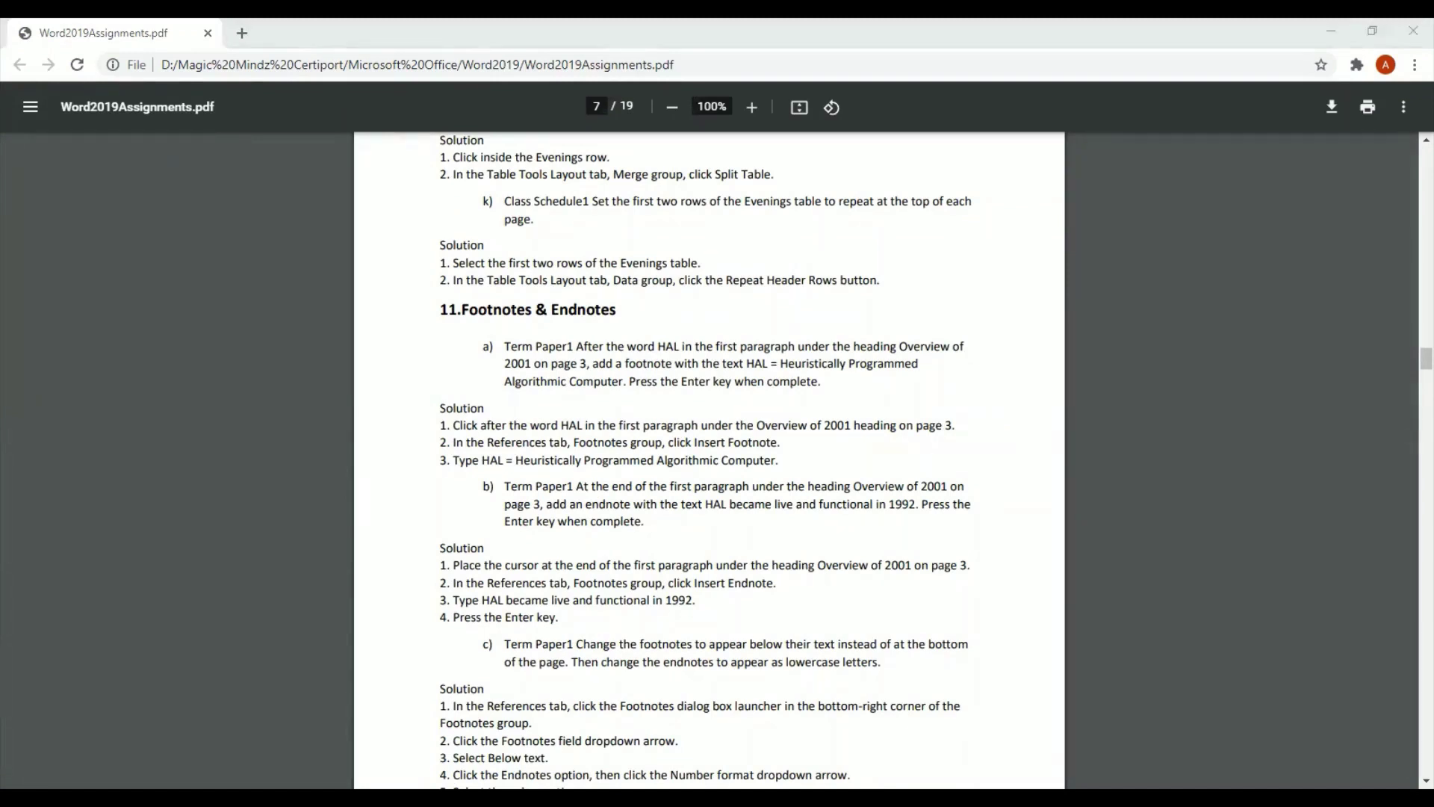
{"action": "key", "text": "alt+Tab"}
{"action": "scroll", "coordinate": [936, 626], "scroll_direction": "down", "scroll_amount": 2}
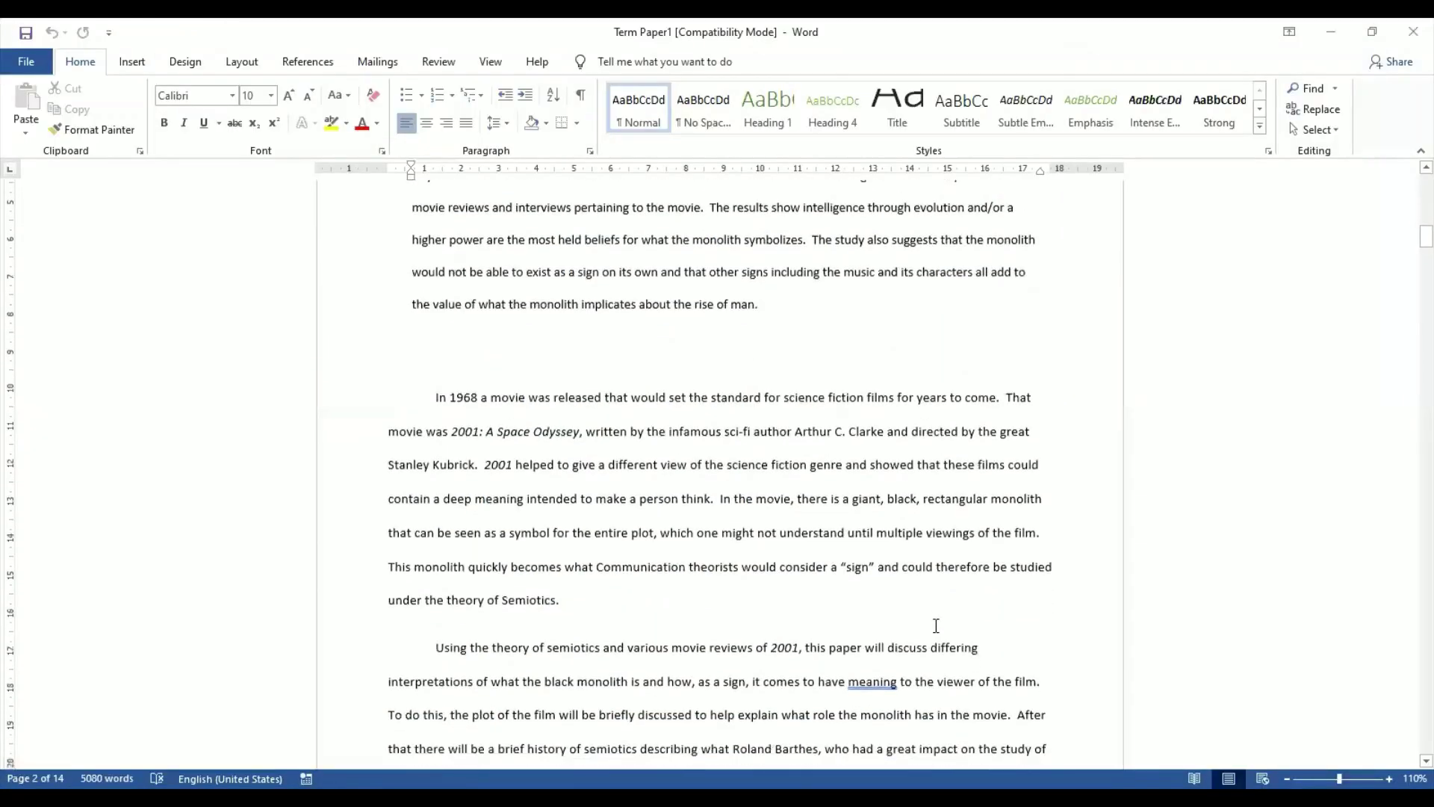
{"action": "scroll", "coordinate": [936, 626], "scroll_direction": "down", "scroll_amount": 4}
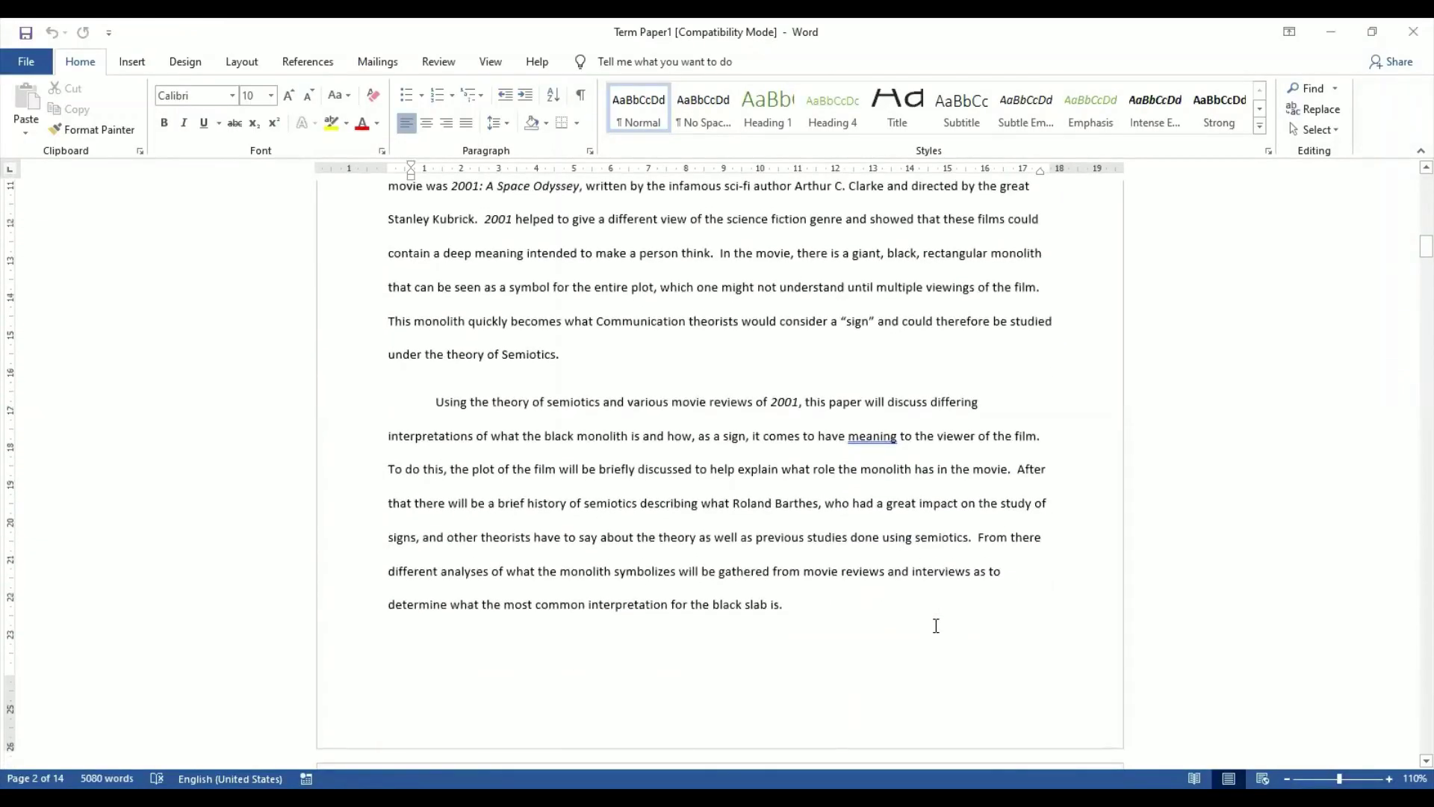
{"action": "scroll", "coordinate": [936, 626], "scroll_direction": "down", "scroll_amount": 5}
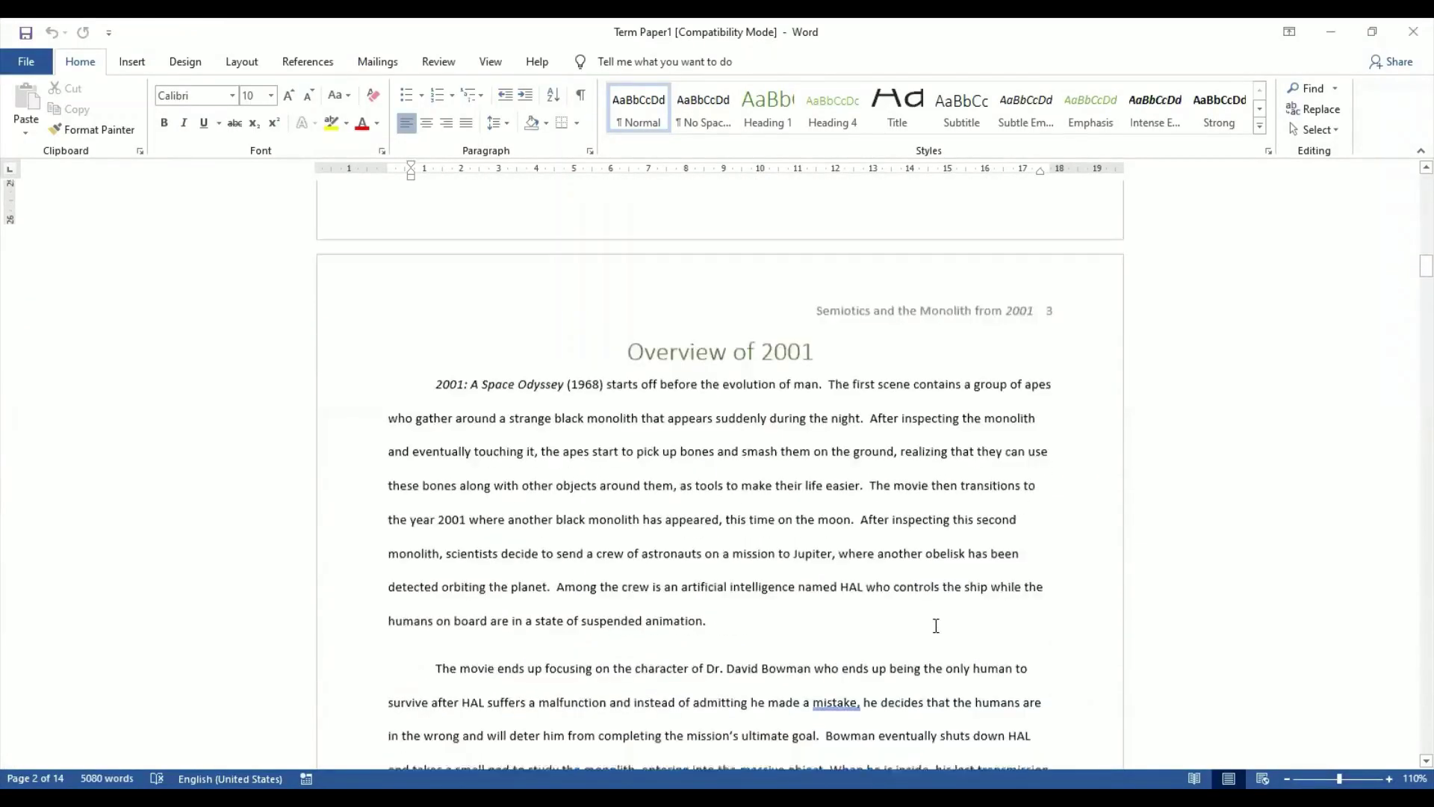
{"action": "scroll", "coordinate": [936, 626], "scroll_direction": "down", "scroll_amount": 3}
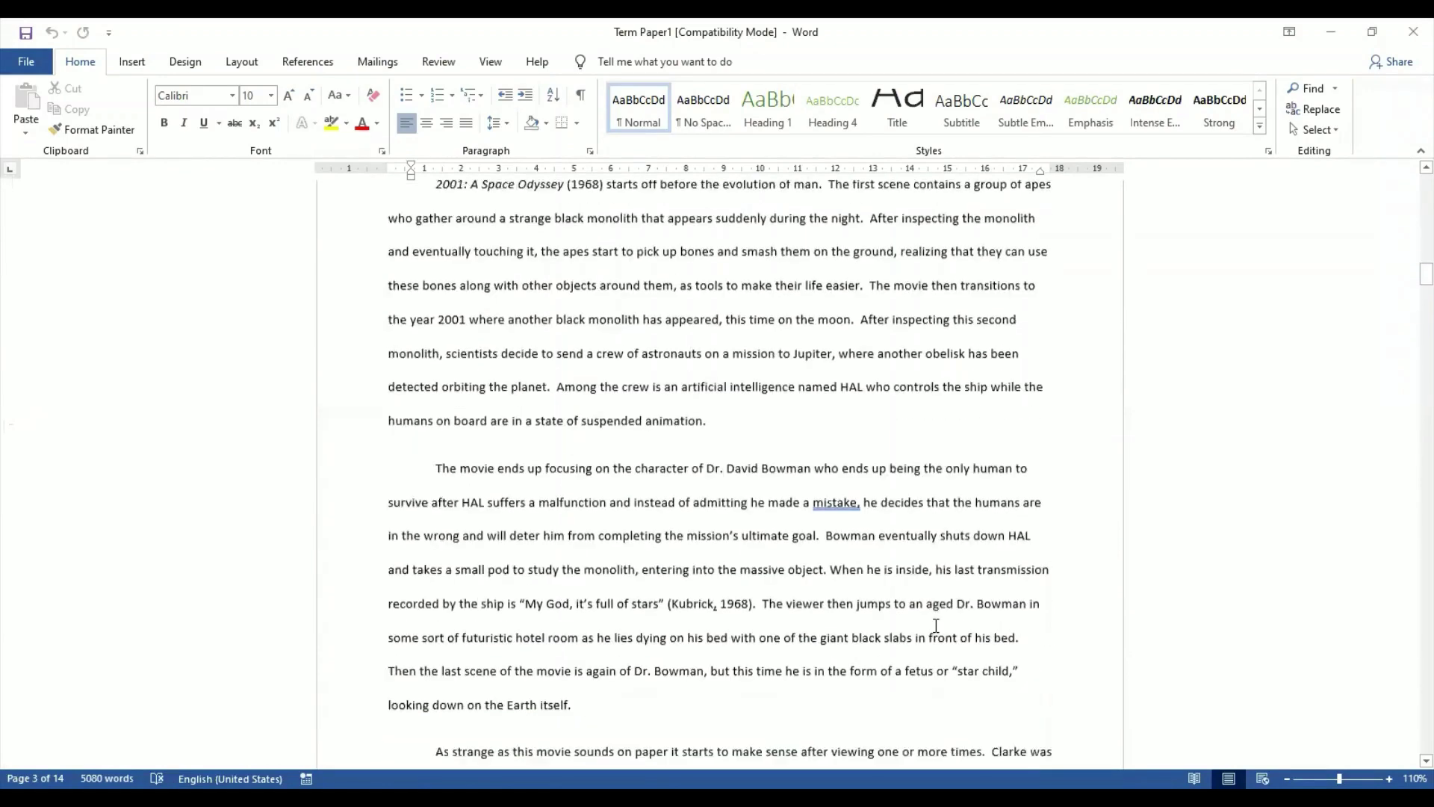
{"action": "scroll", "coordinate": [936, 625], "scroll_direction": "down", "scroll_amount": 3}
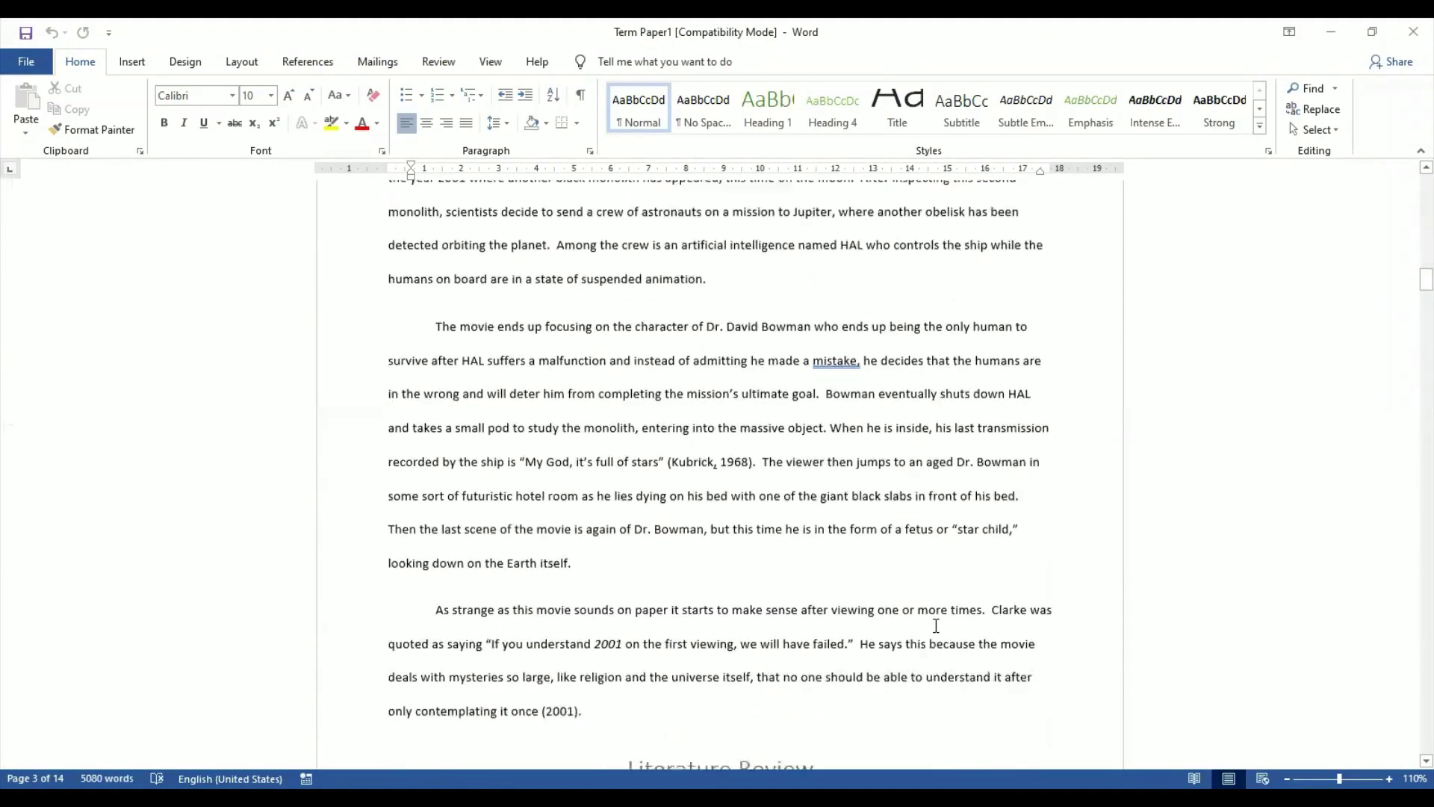
{"action": "scroll", "coordinate": [936, 626], "scroll_direction": "down", "scroll_amount": 2}
{"action": "scroll", "coordinate": [1194, 204], "scroll_direction": "up", "scroll_amount": 7}
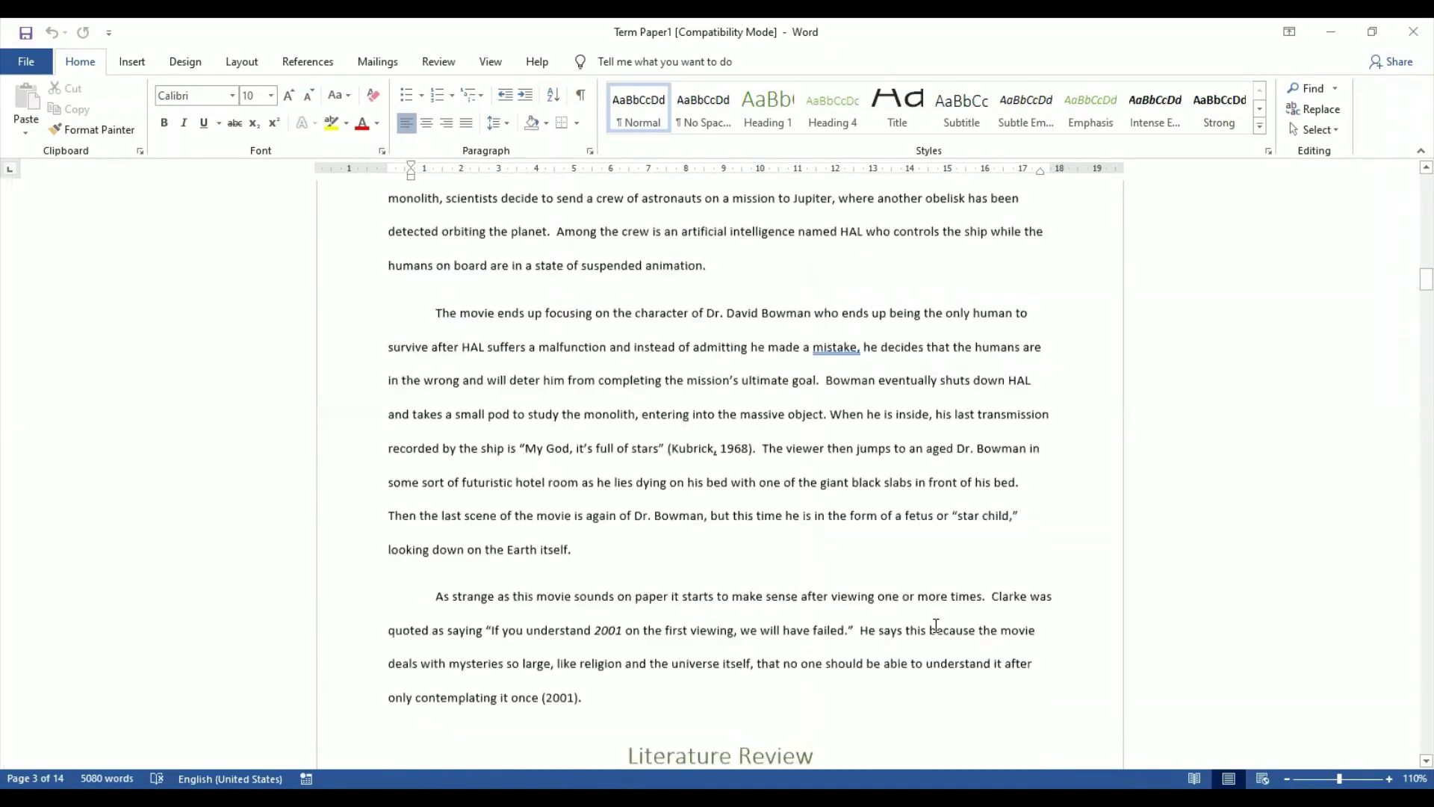
- Search the document for "hal" and place the cursor right after HAL in the first paragraph under Overview of 2001
{"action": "key", "text": "ctrl+Home"}
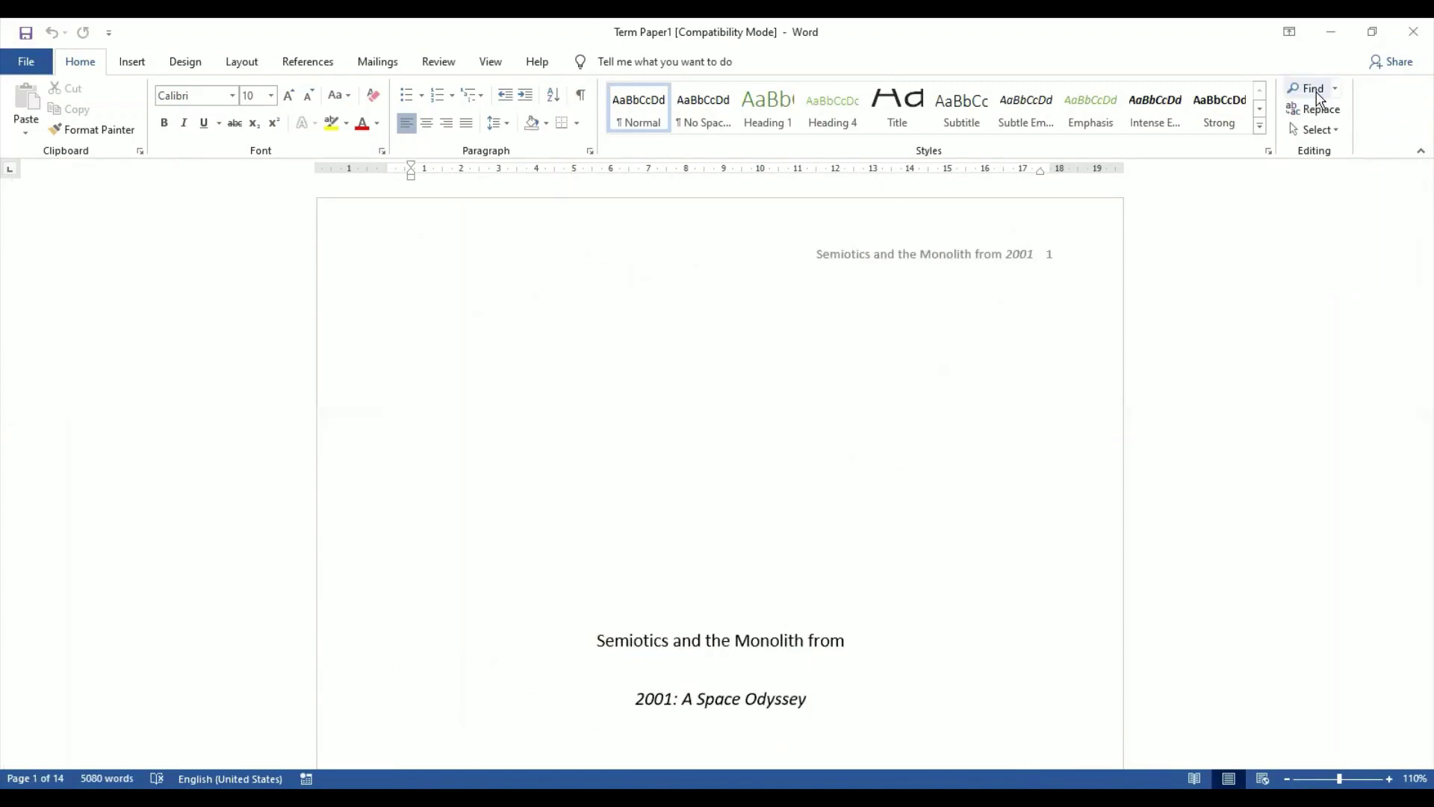
{"action": "left_click", "coordinate": [1318, 91]}
{"action": "type", "text": "ha"}
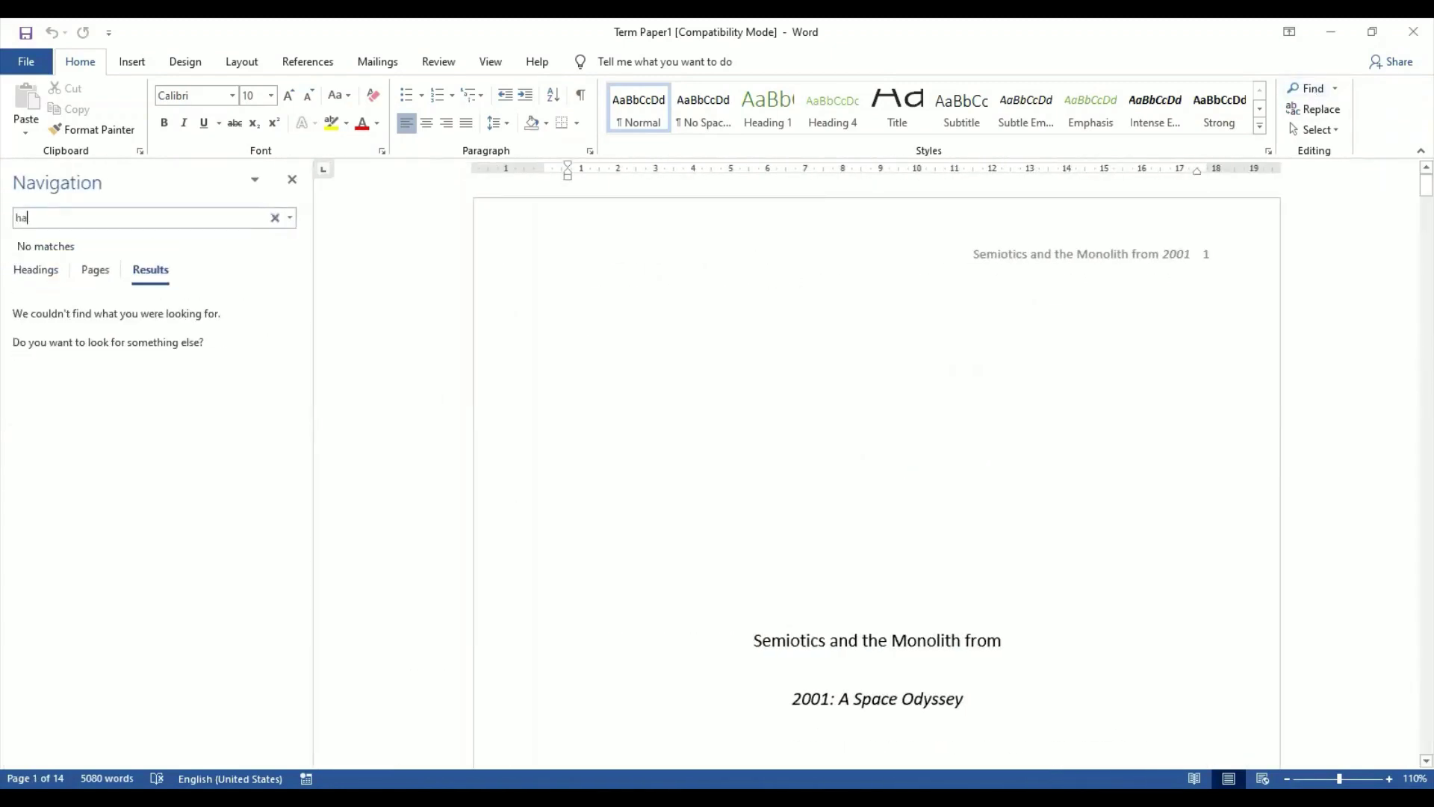
{"action": "type", "text": "l"}
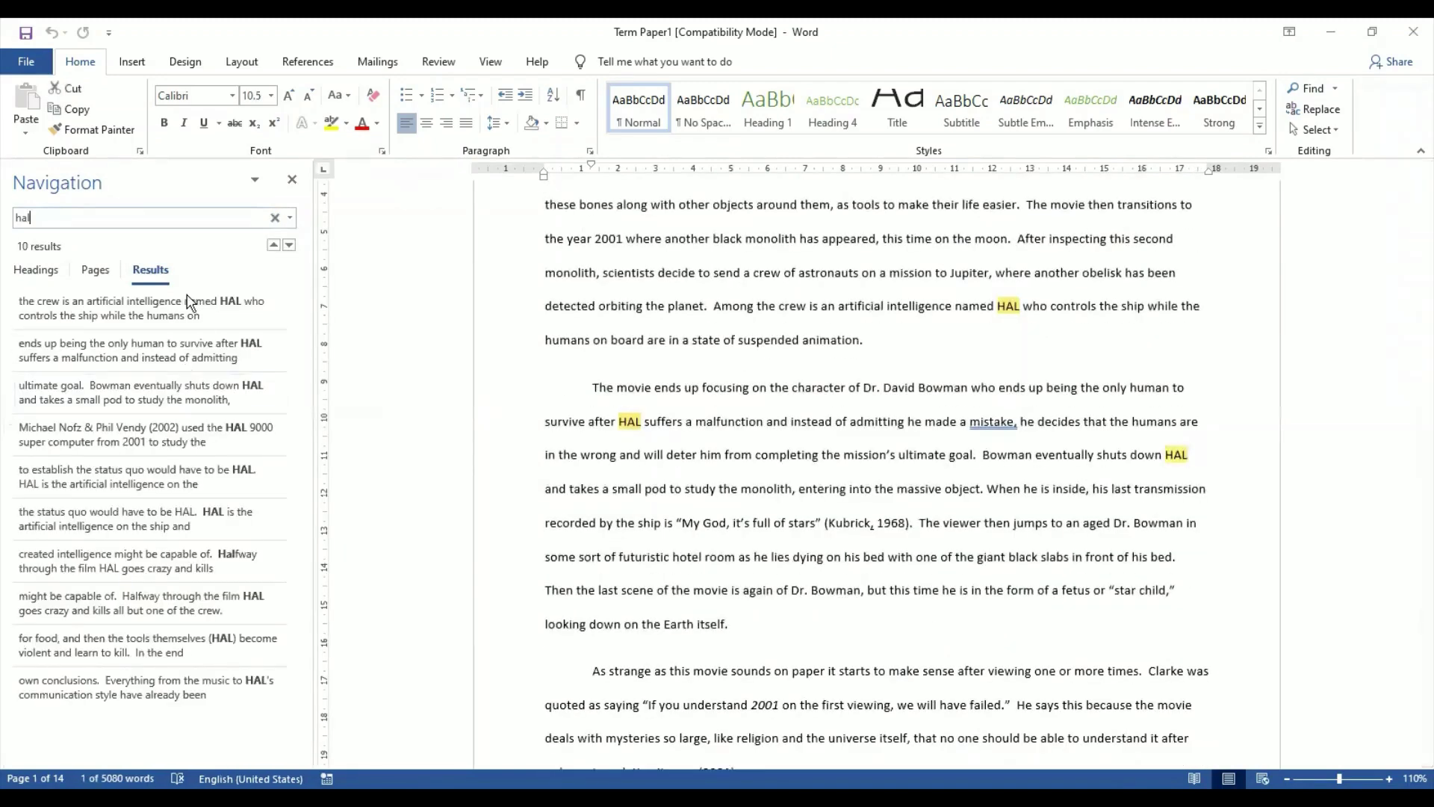
{"action": "left_click", "coordinate": [190, 301]}
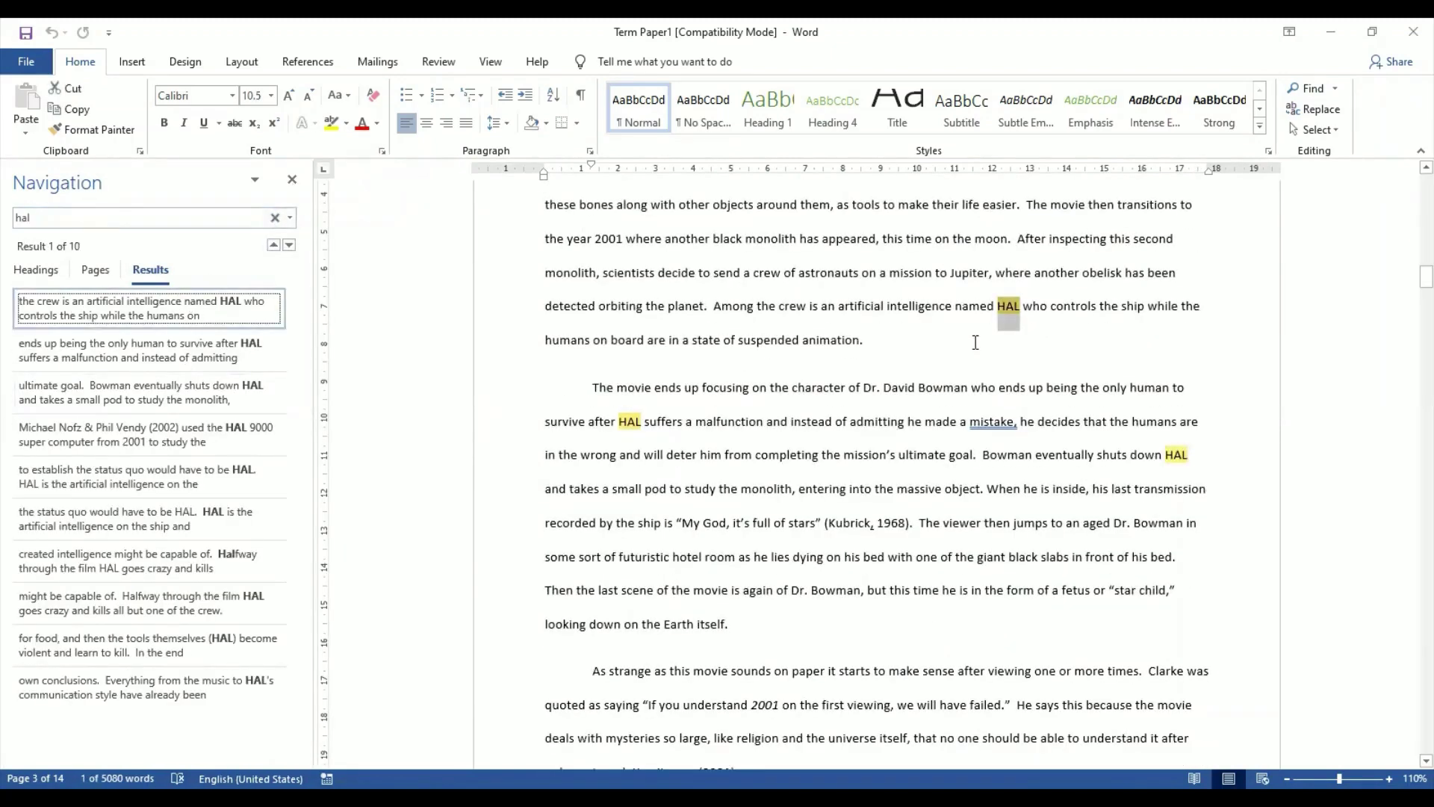
{"action": "left_click", "coordinate": [1021, 308]}
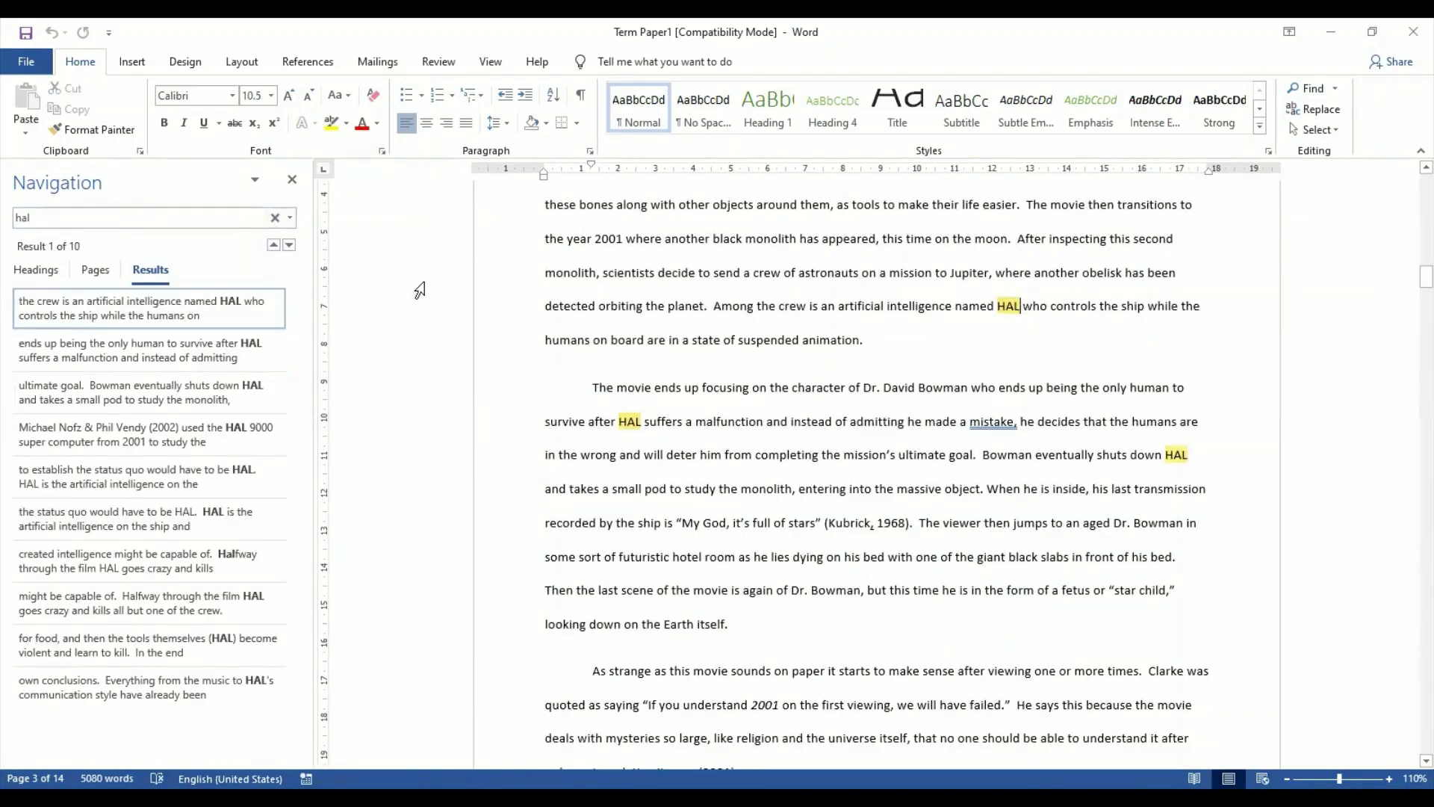
{"action": "left_click", "coordinate": [292, 178]}
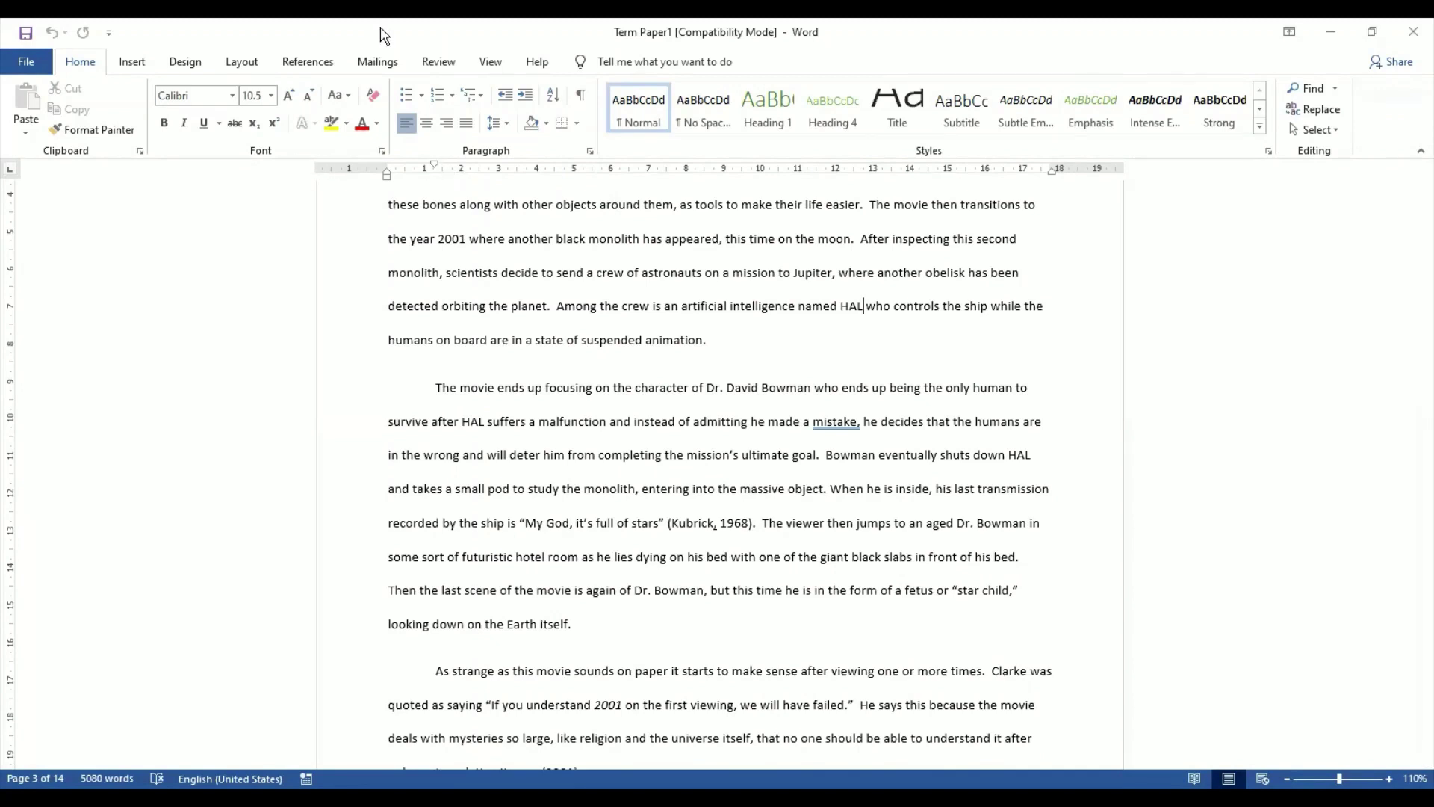
- Insert a footnote after HAL with the text "Heuristically Programmed Algorithmic Computer"
{"action": "left_click", "coordinate": [308, 62]}
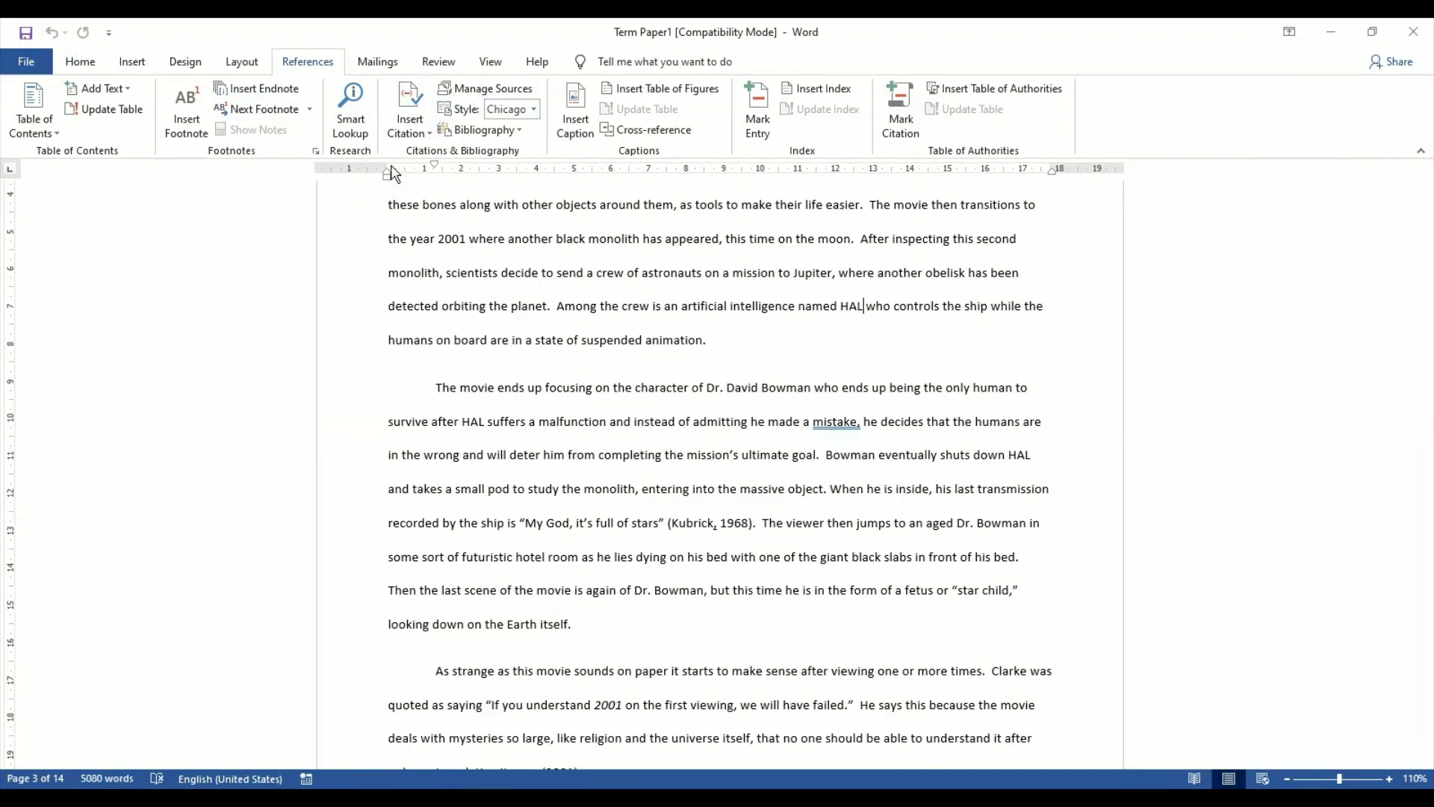
{"action": "left_click", "coordinate": [183, 123]}
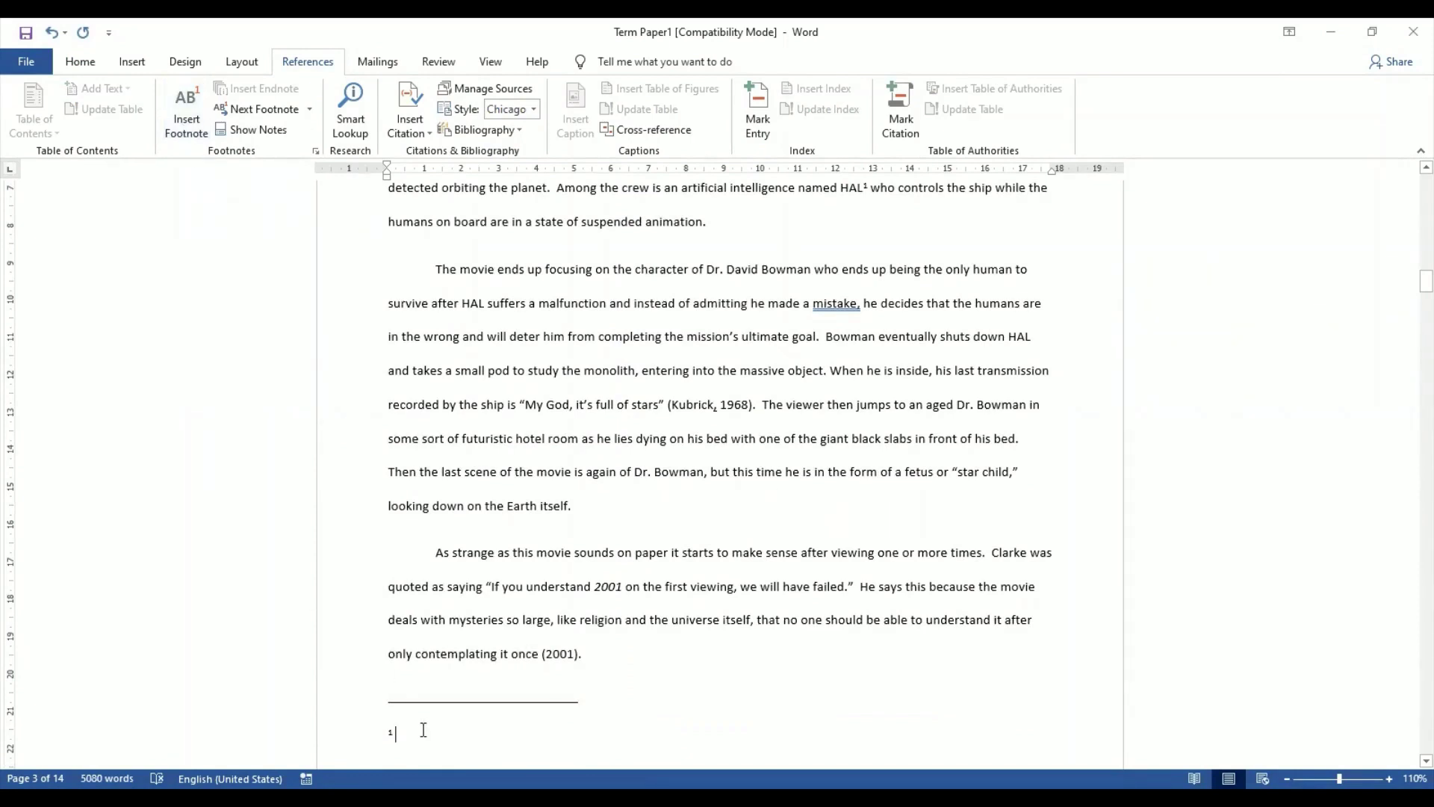
{"action": "type", "text": "Heuristically Programmed Algorithmic Computer"}
{"action": "left_click", "coordinate": [813, 692]}
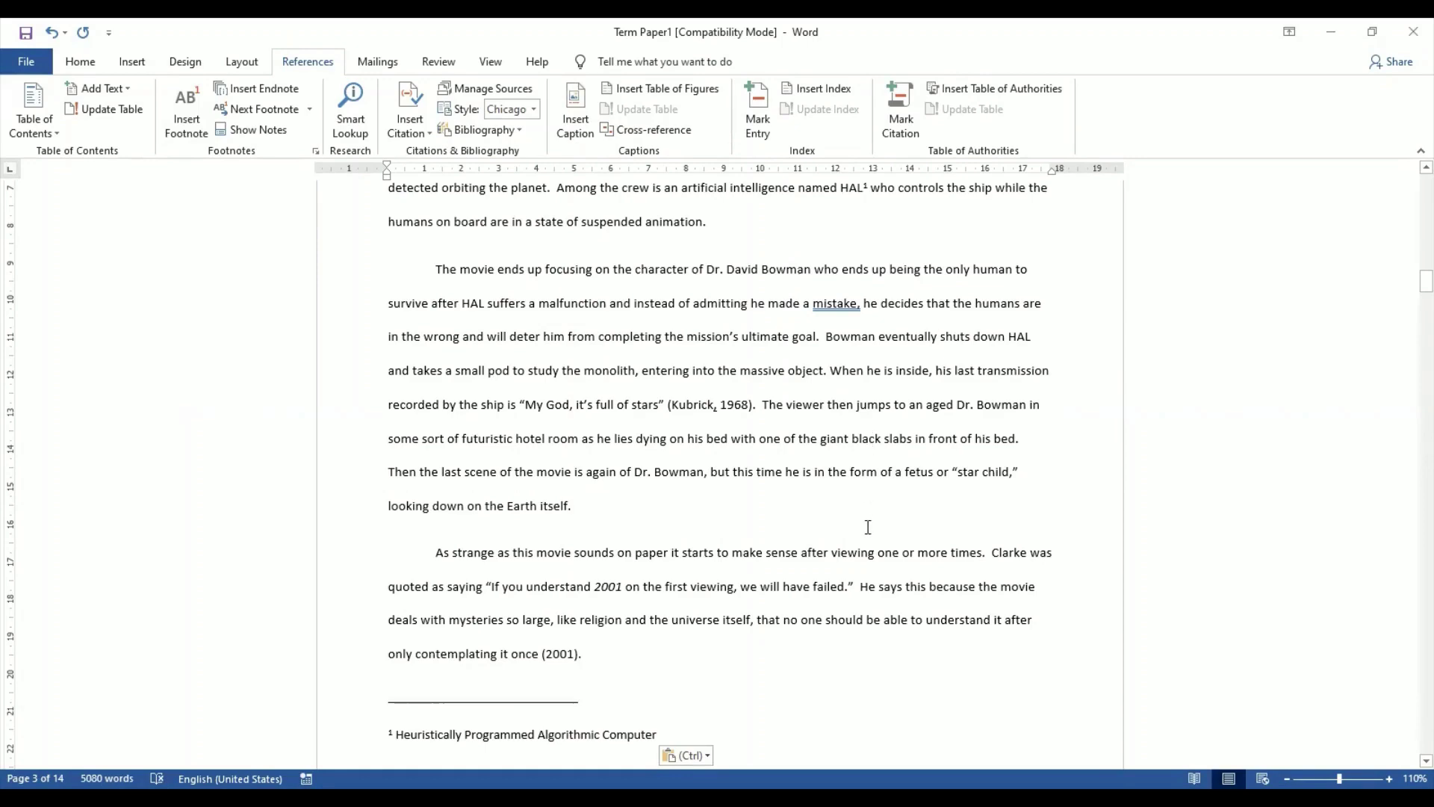
- Examine the footnote references in the first Overview of 2001 paragraph and the footnote text at the foot of page 3
{"action": "scroll", "coordinate": [868, 527], "scroll_direction": "up", "scroll_amount": 8}
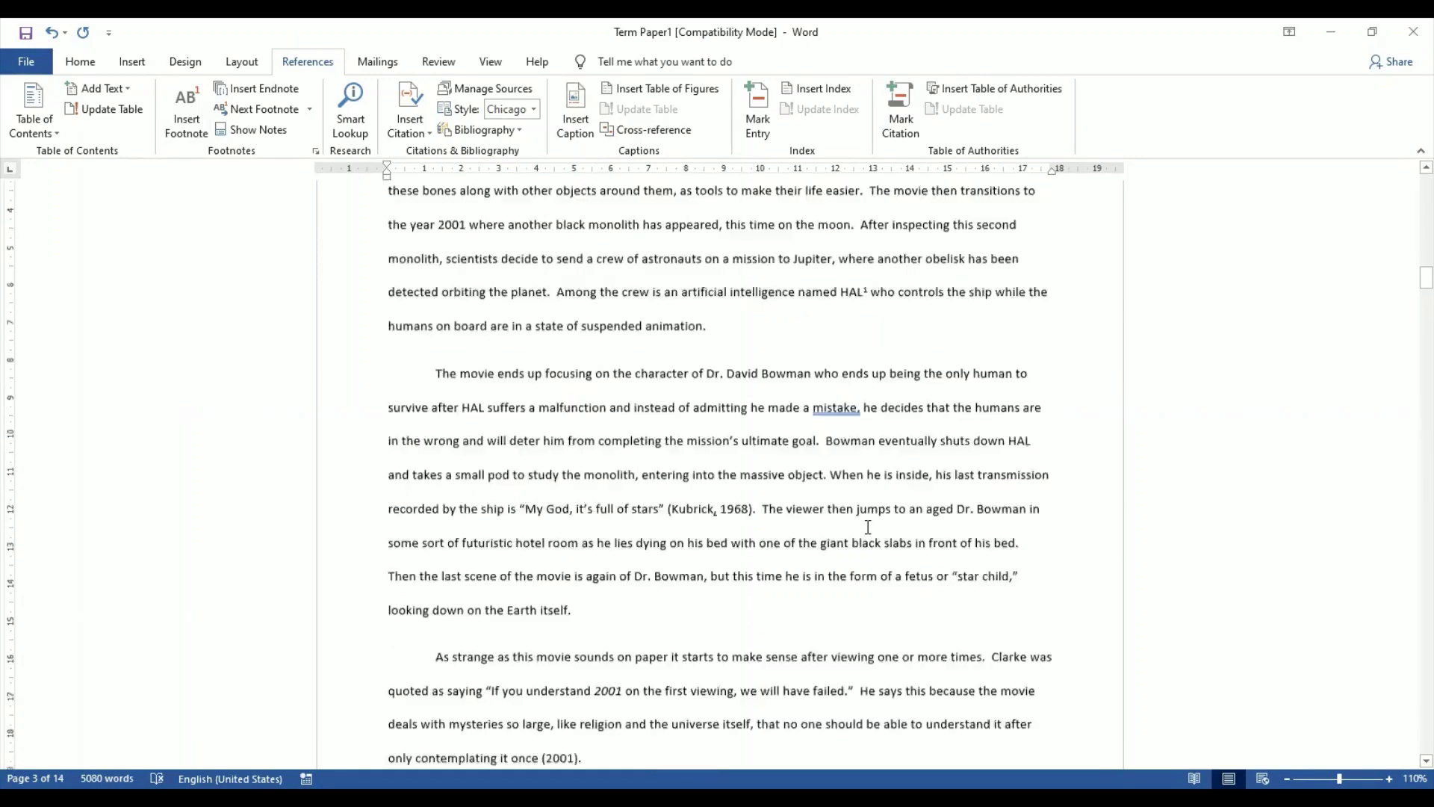
{"action": "scroll", "coordinate": [868, 527], "scroll_direction": "down", "scroll_amount": 3}
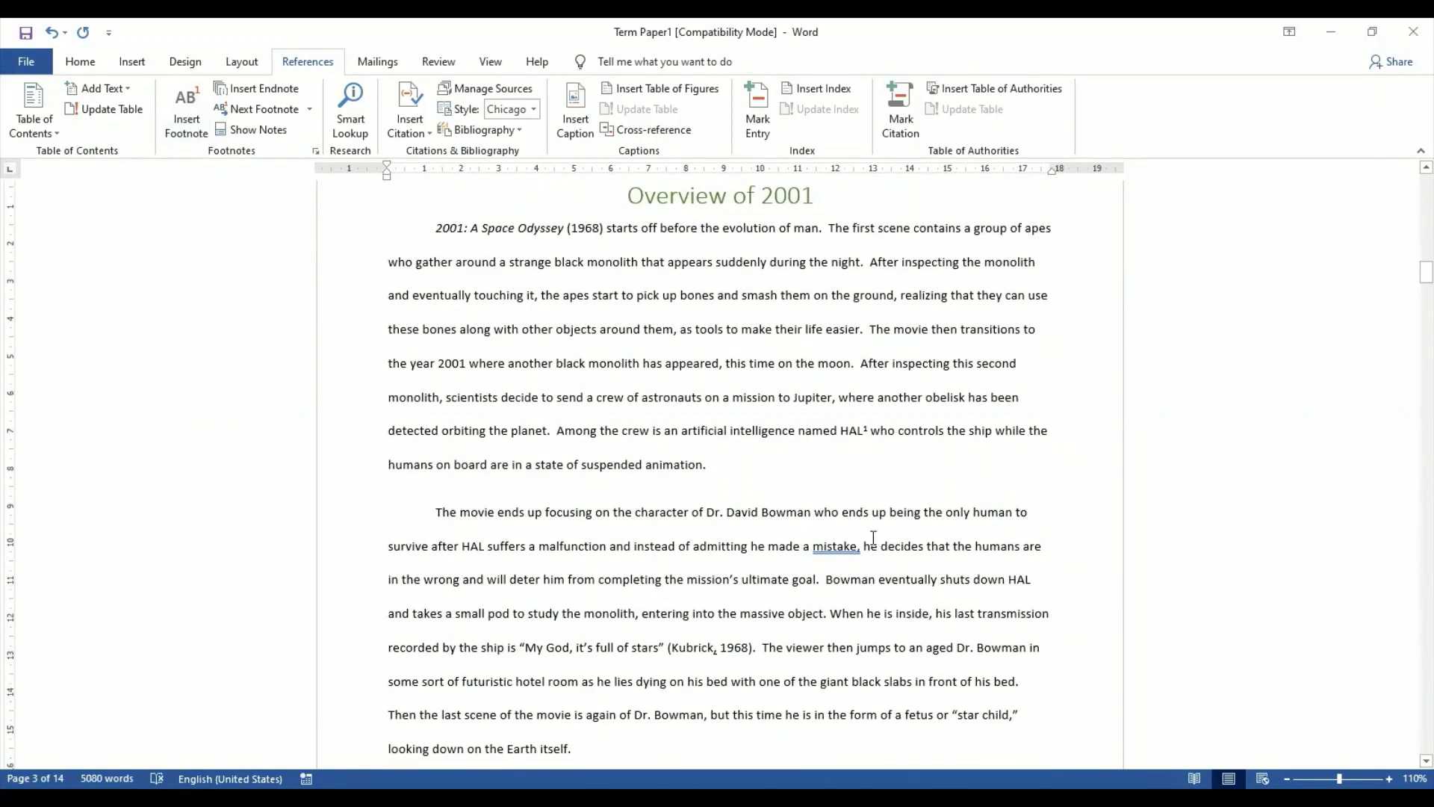
{"action": "scroll", "coordinate": [1223, 675], "scroll_direction": "up", "scroll_amount": 4}
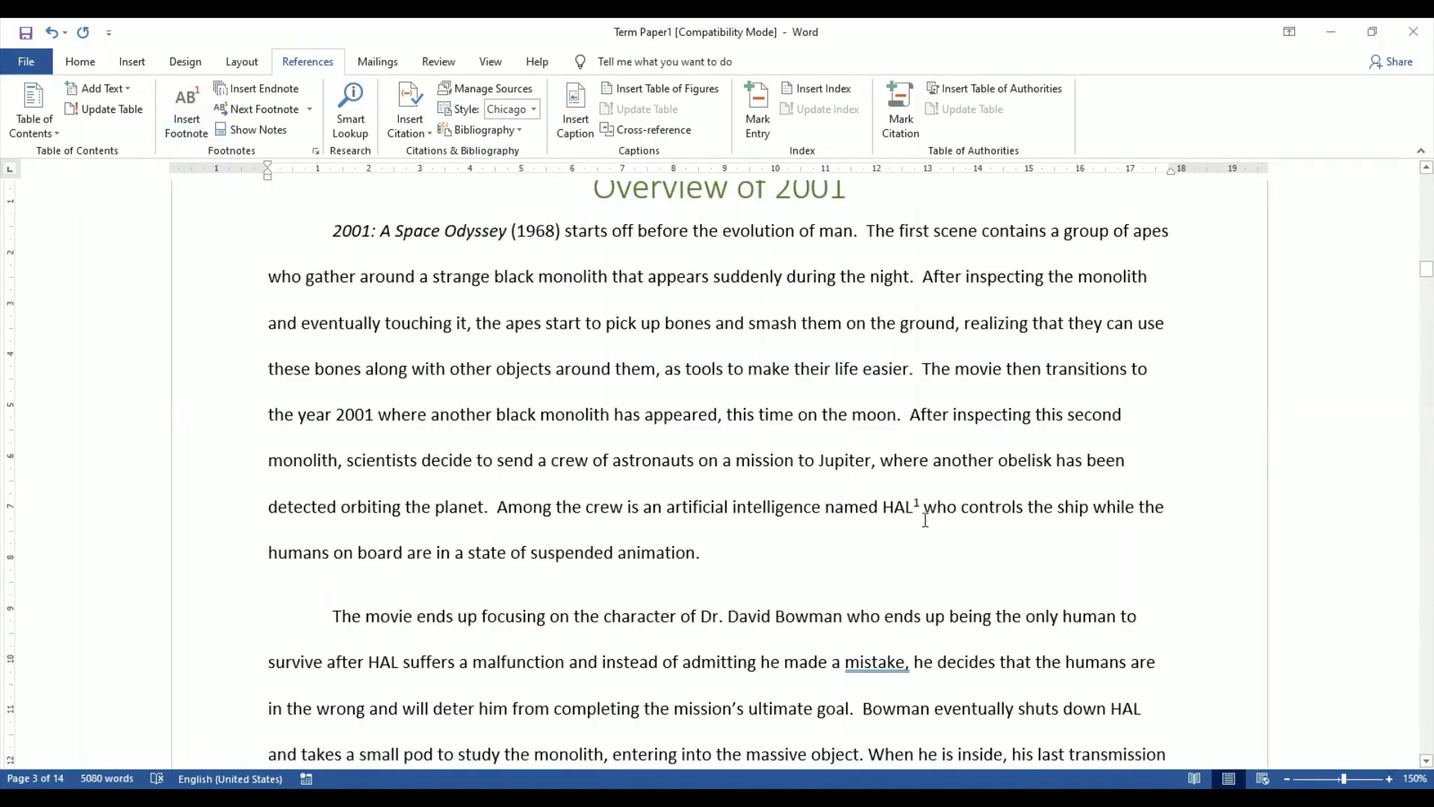
{"action": "mouse_move", "coordinate": [921, 500]}
{"action": "scroll", "coordinate": [1001, 552], "scroll_direction": "down", "scroll_amount": 5}
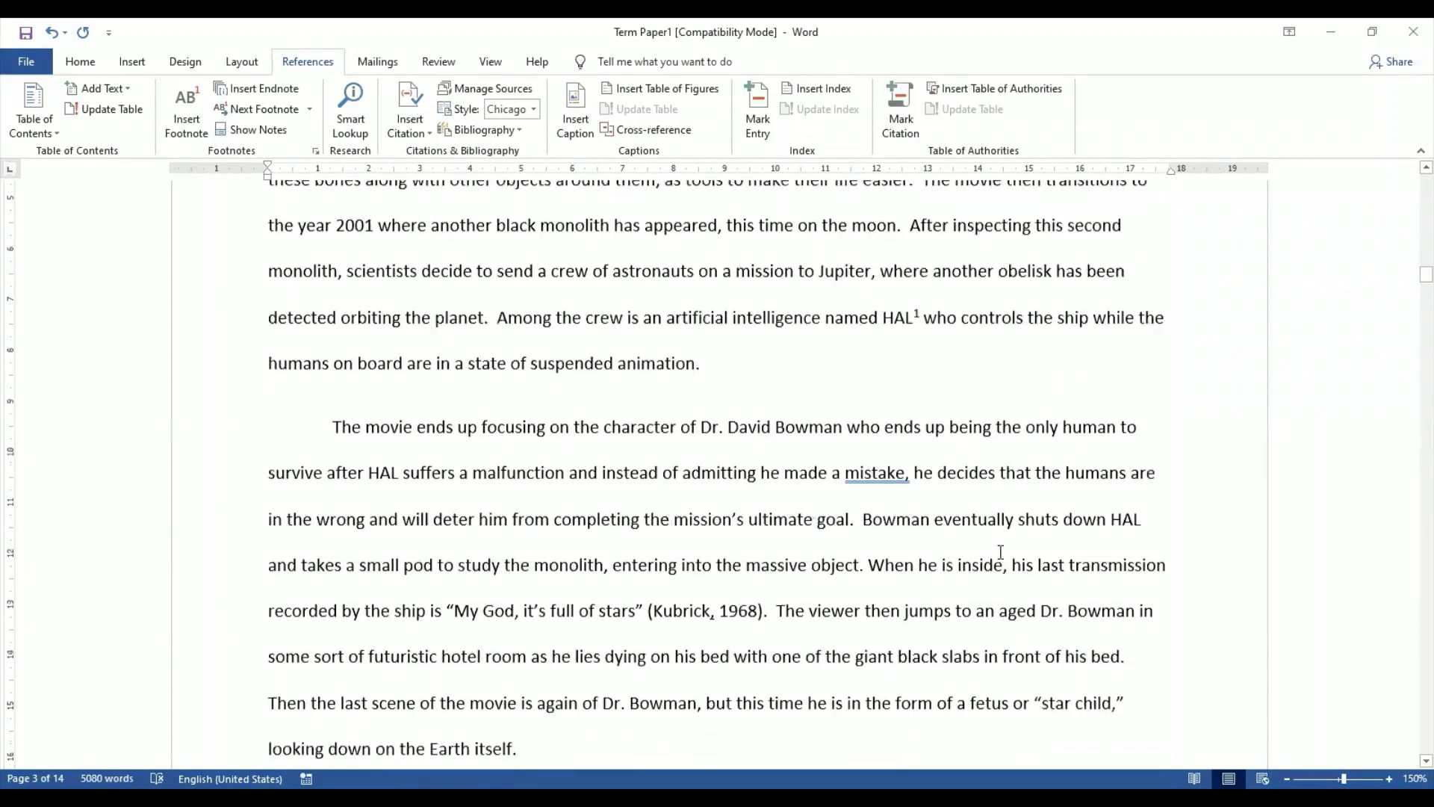
{"action": "scroll", "coordinate": [1001, 552], "scroll_direction": "down", "scroll_amount": 3}
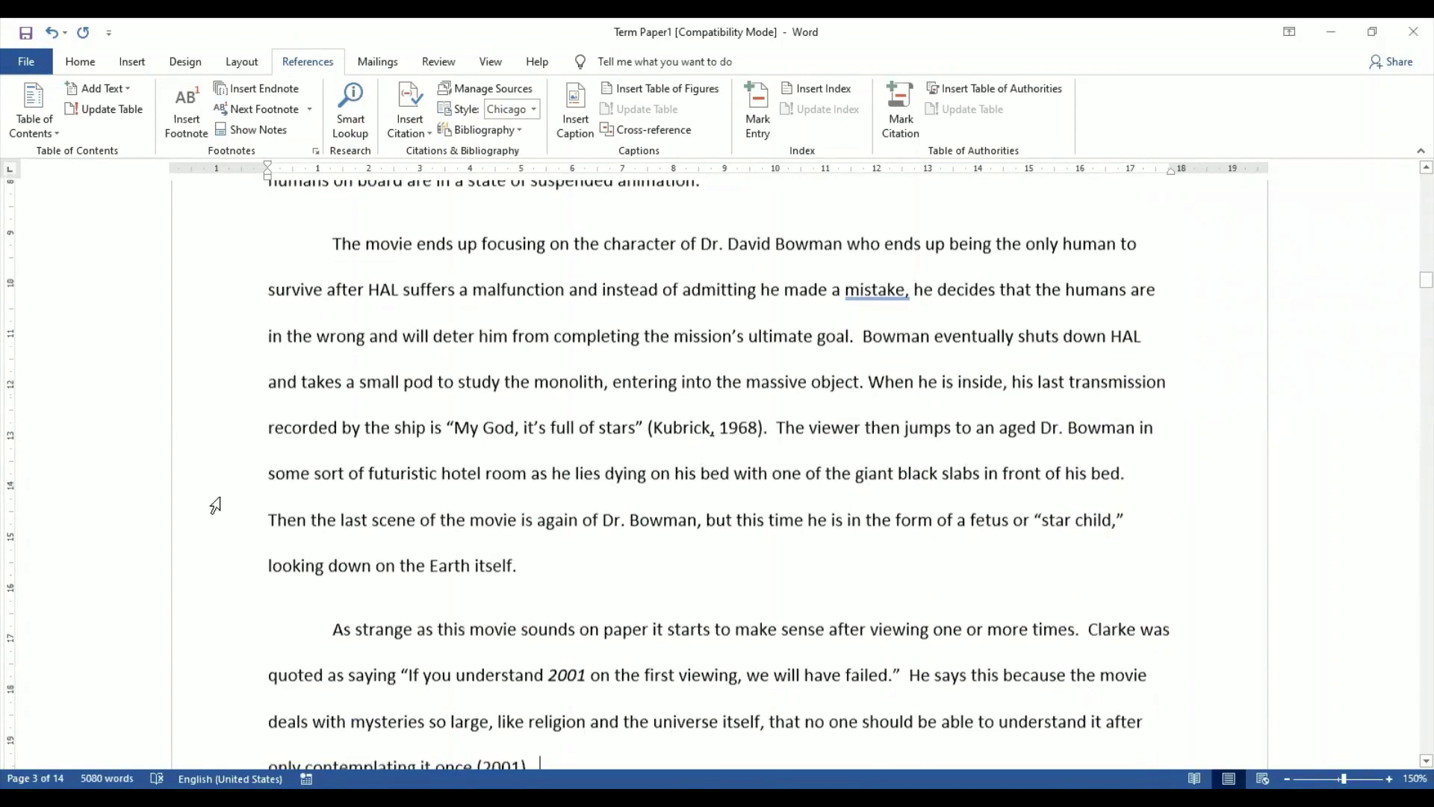
{"action": "scroll", "coordinate": [589, 490], "scroll_direction": "down", "scroll_amount": 7}
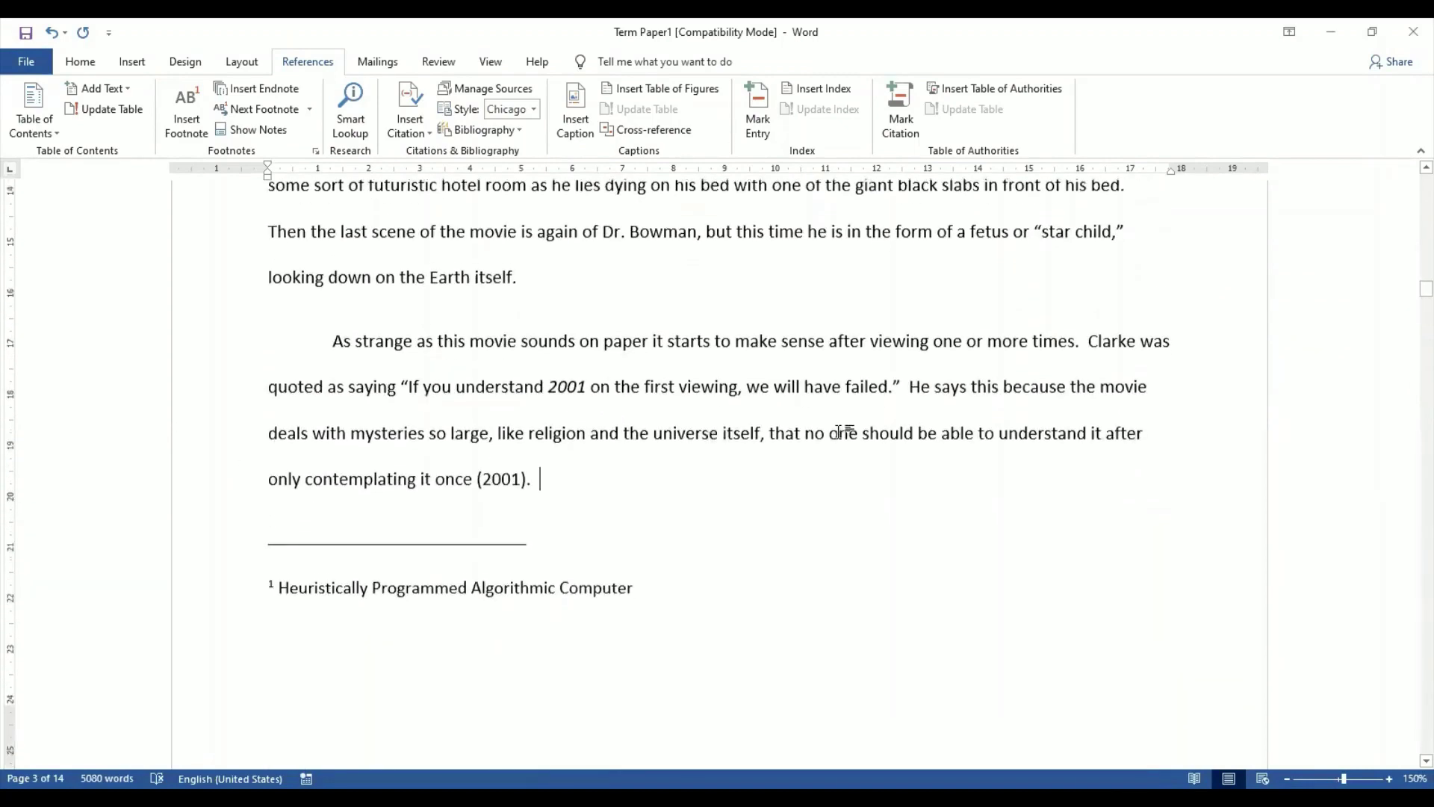
{"action": "scroll", "coordinate": [839, 429], "scroll_direction": "up", "scroll_amount": 4}
{"action": "scroll", "coordinate": [839, 432], "scroll_direction": "up", "scroll_amount": 7}
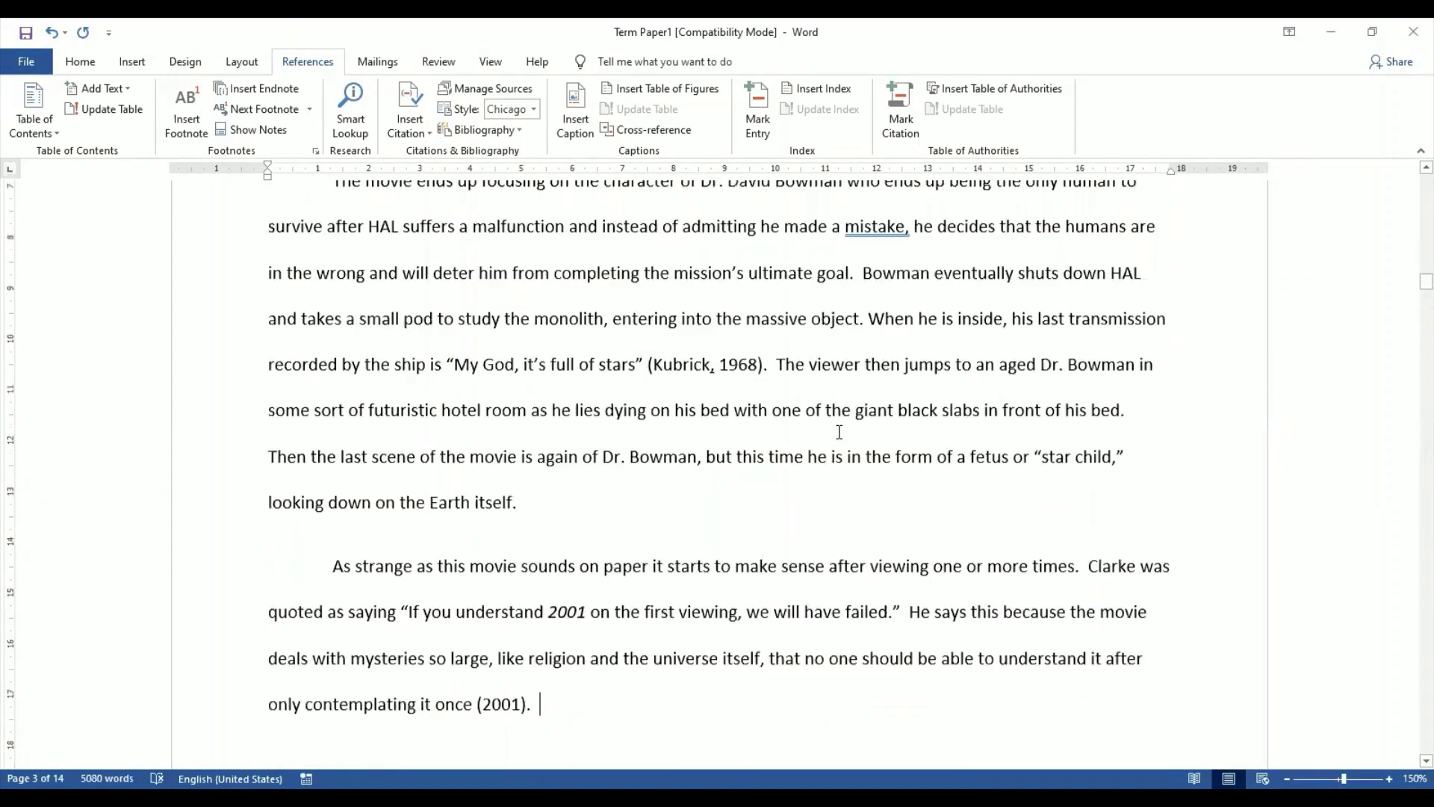
{"action": "scroll", "coordinate": [919, 459], "scroll_direction": "up", "scroll_amount": 4}
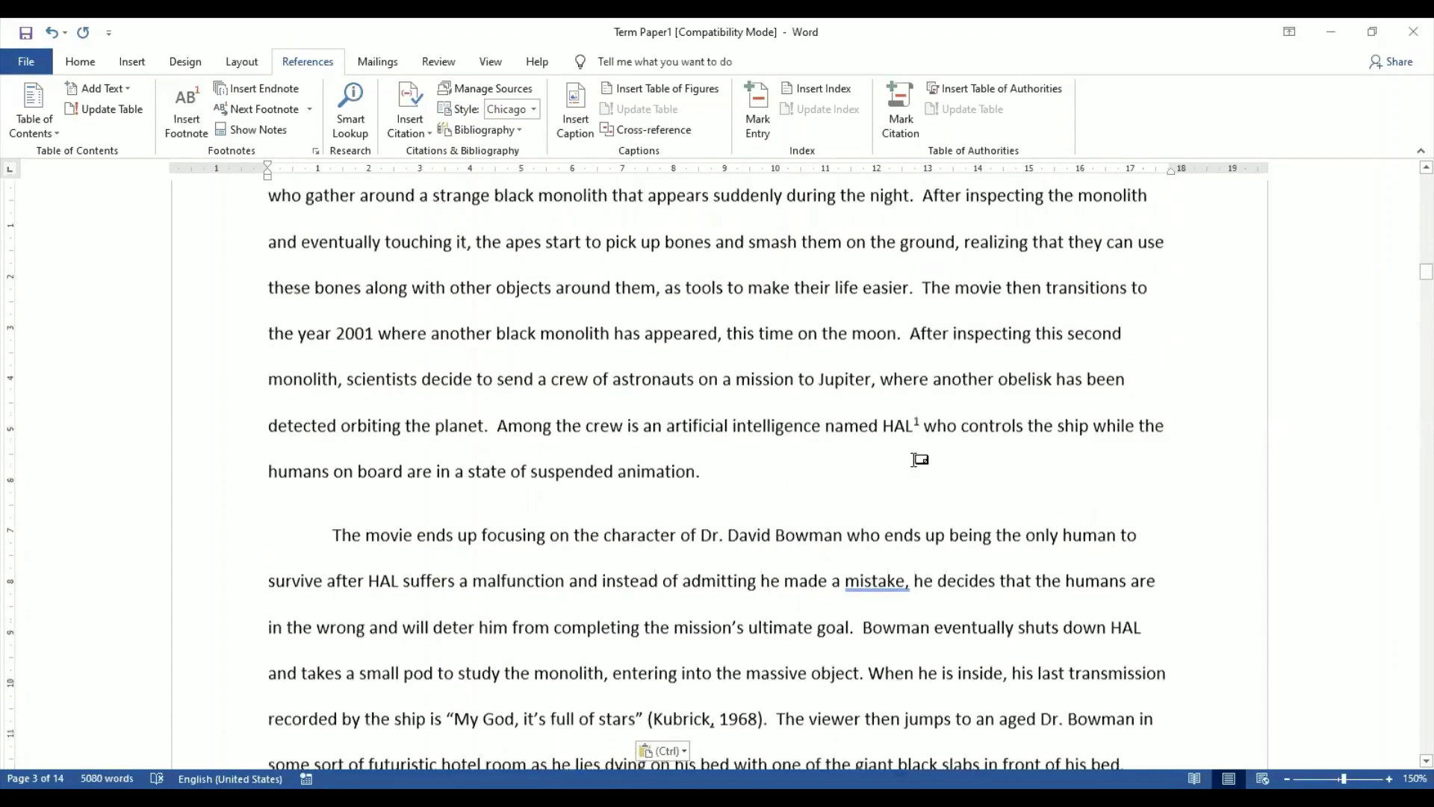
{"action": "scroll", "coordinate": [919, 459], "scroll_direction": "down", "scroll_amount": 2}
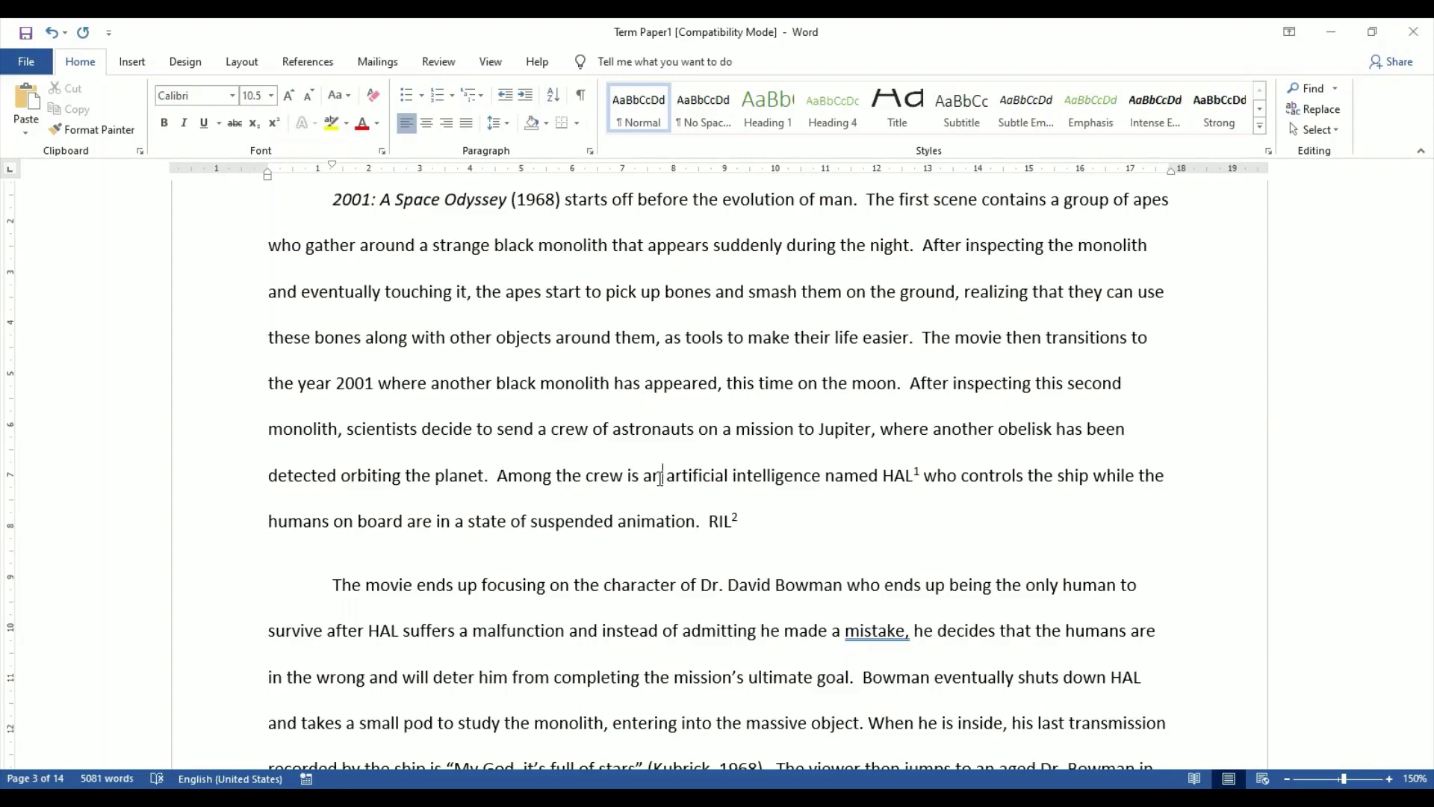
{"action": "scroll", "coordinate": [758, 613], "scroll_direction": "down", "scroll_amount": 5}
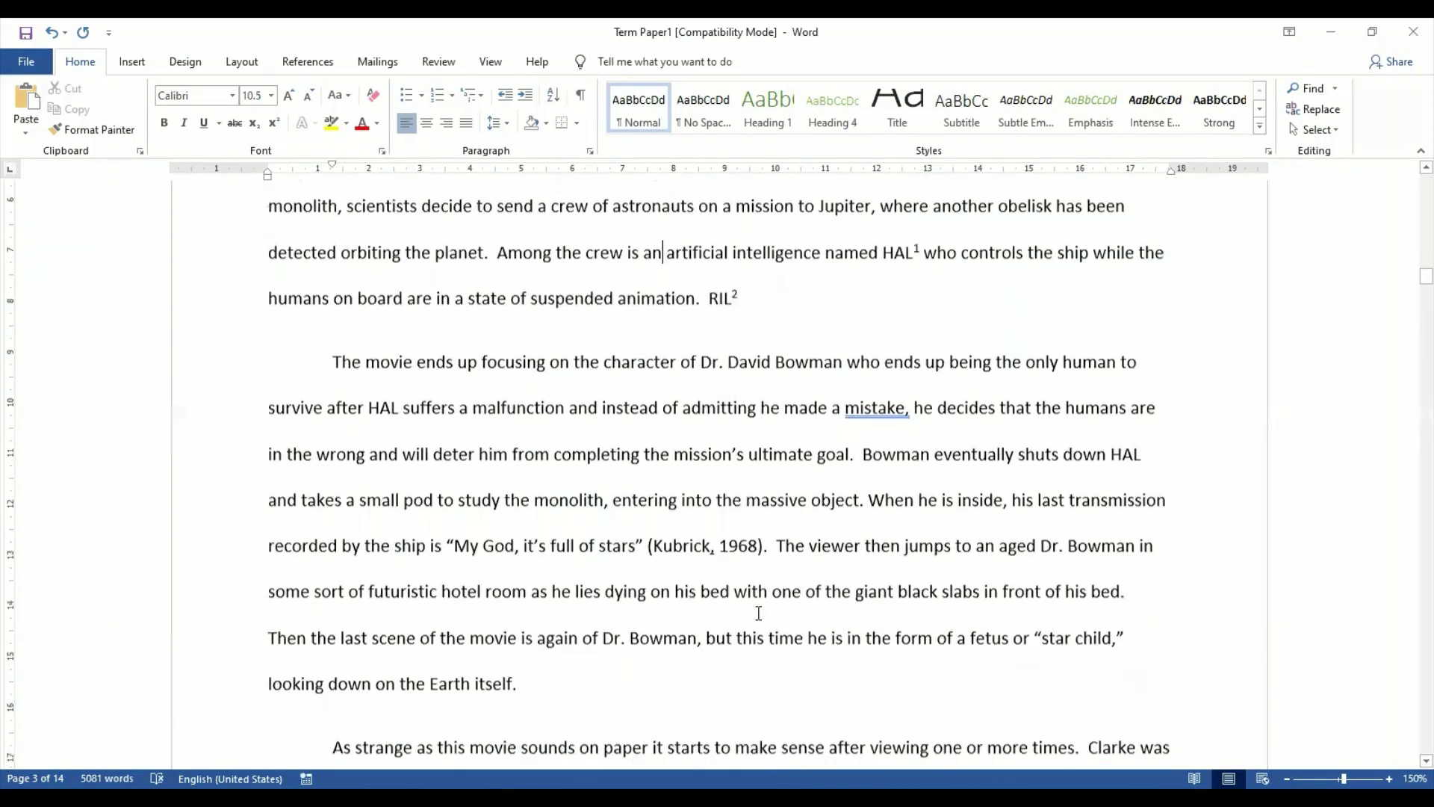
- Undo the footnote inserted after HAL under Overview of 2001 and check the remaining footnotes at the foot of page 3
{"action": "scroll", "coordinate": [857, 568], "scroll_direction": "down", "scroll_amount": 8}
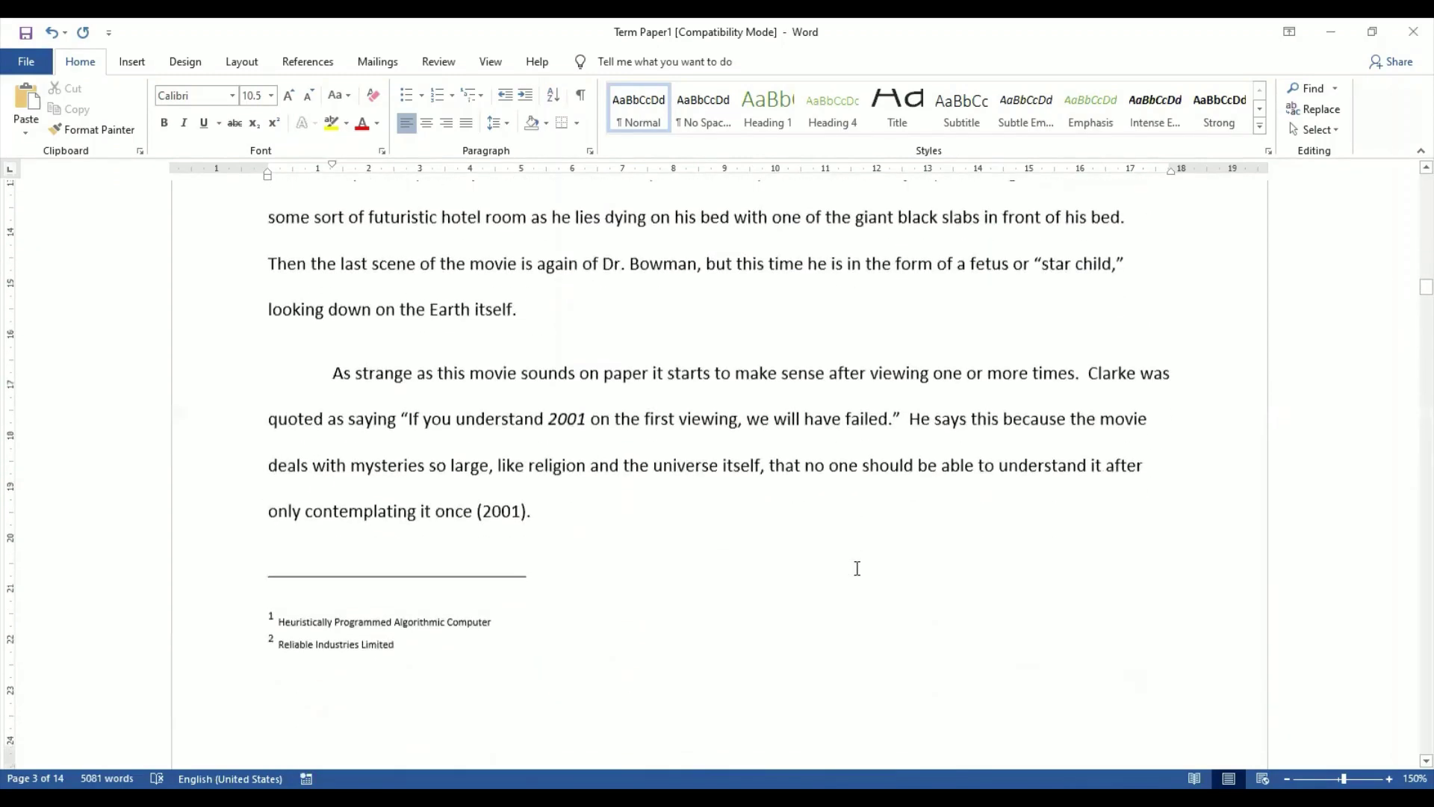
{"action": "scroll", "coordinate": [855, 568], "scroll_direction": "up", "scroll_amount": 8}
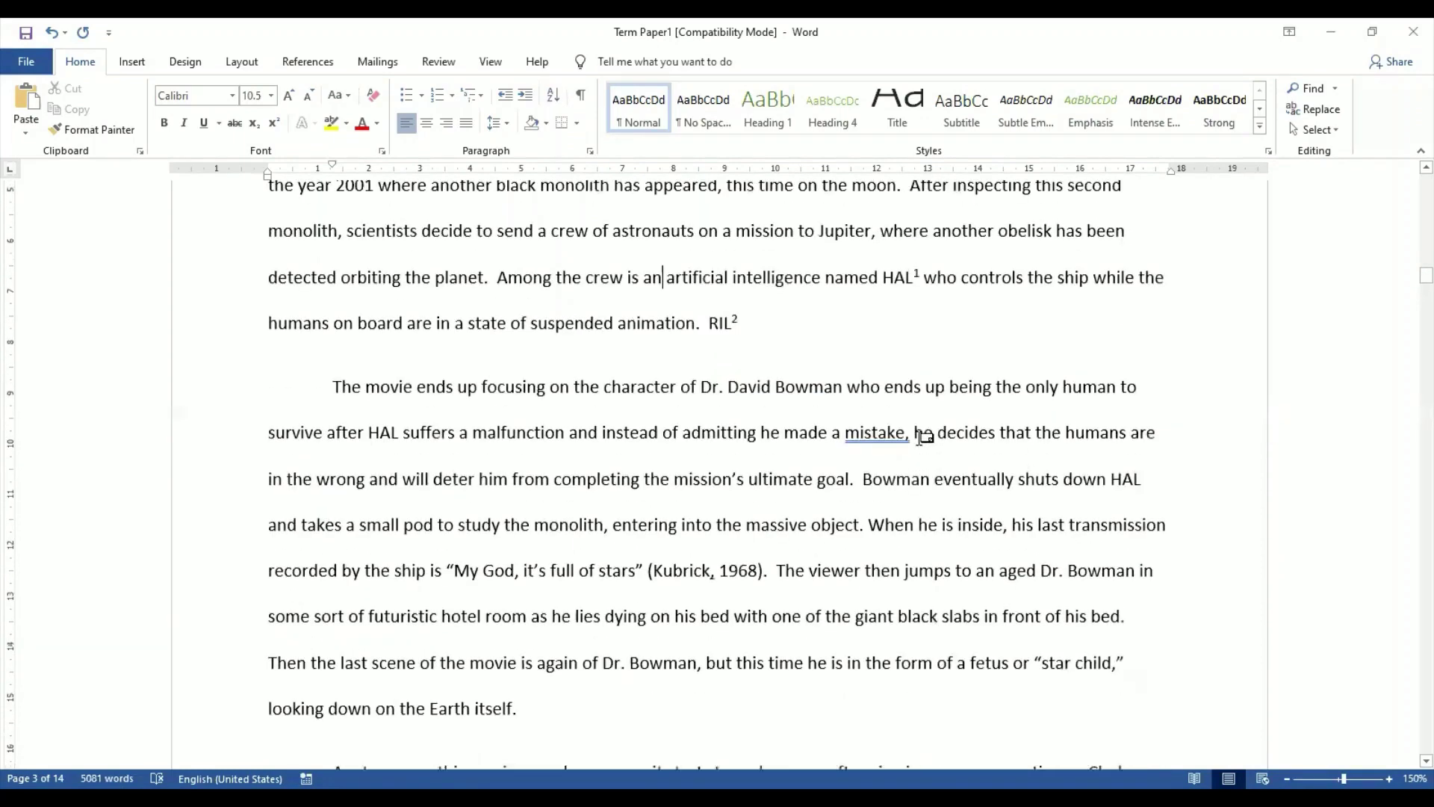
{"action": "scroll", "coordinate": [923, 437], "scroll_direction": "up", "scroll_amount": 3}
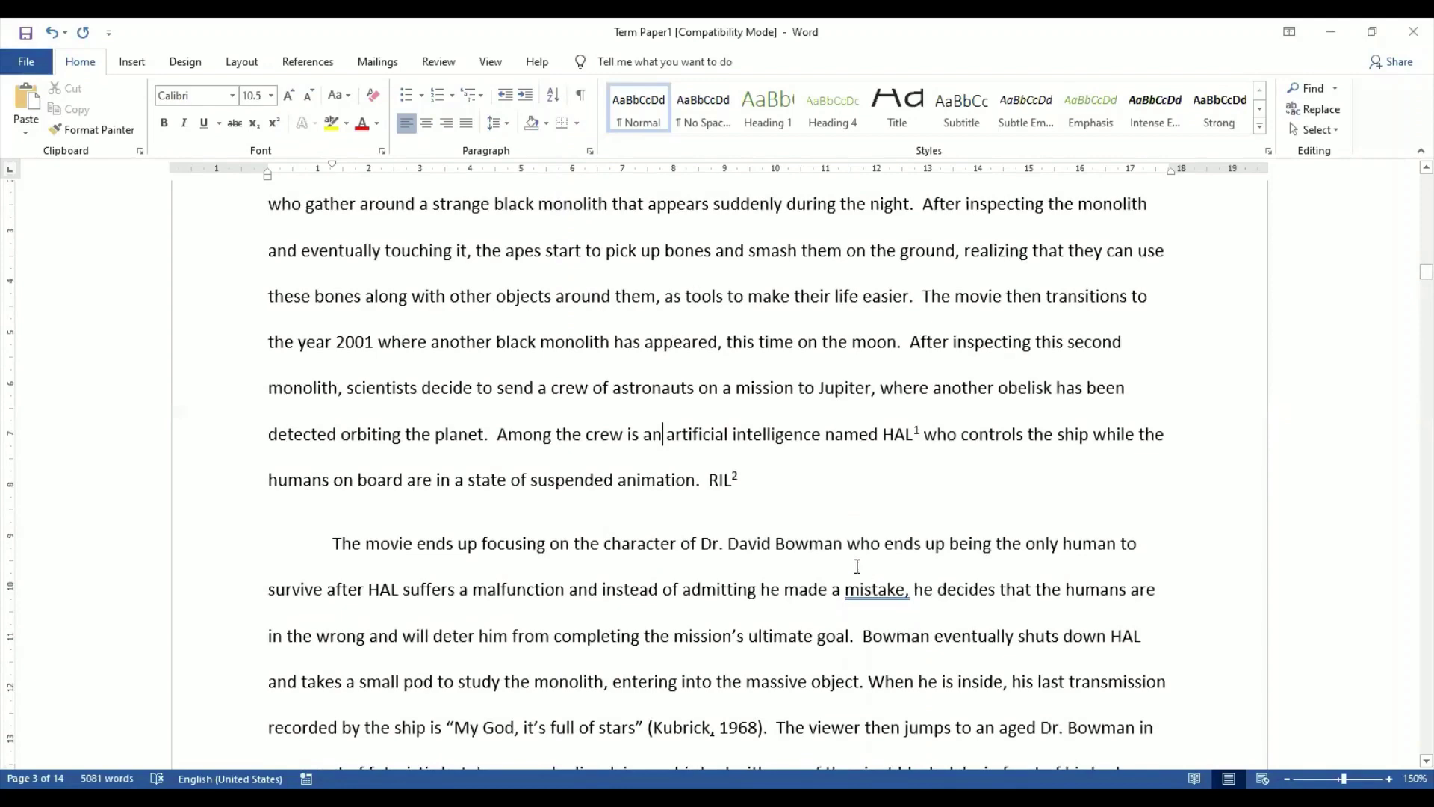
{"action": "key", "text": "ctrl+z"}
{"action": "scroll", "coordinate": [857, 567], "scroll_direction": "down", "scroll_amount": 5}
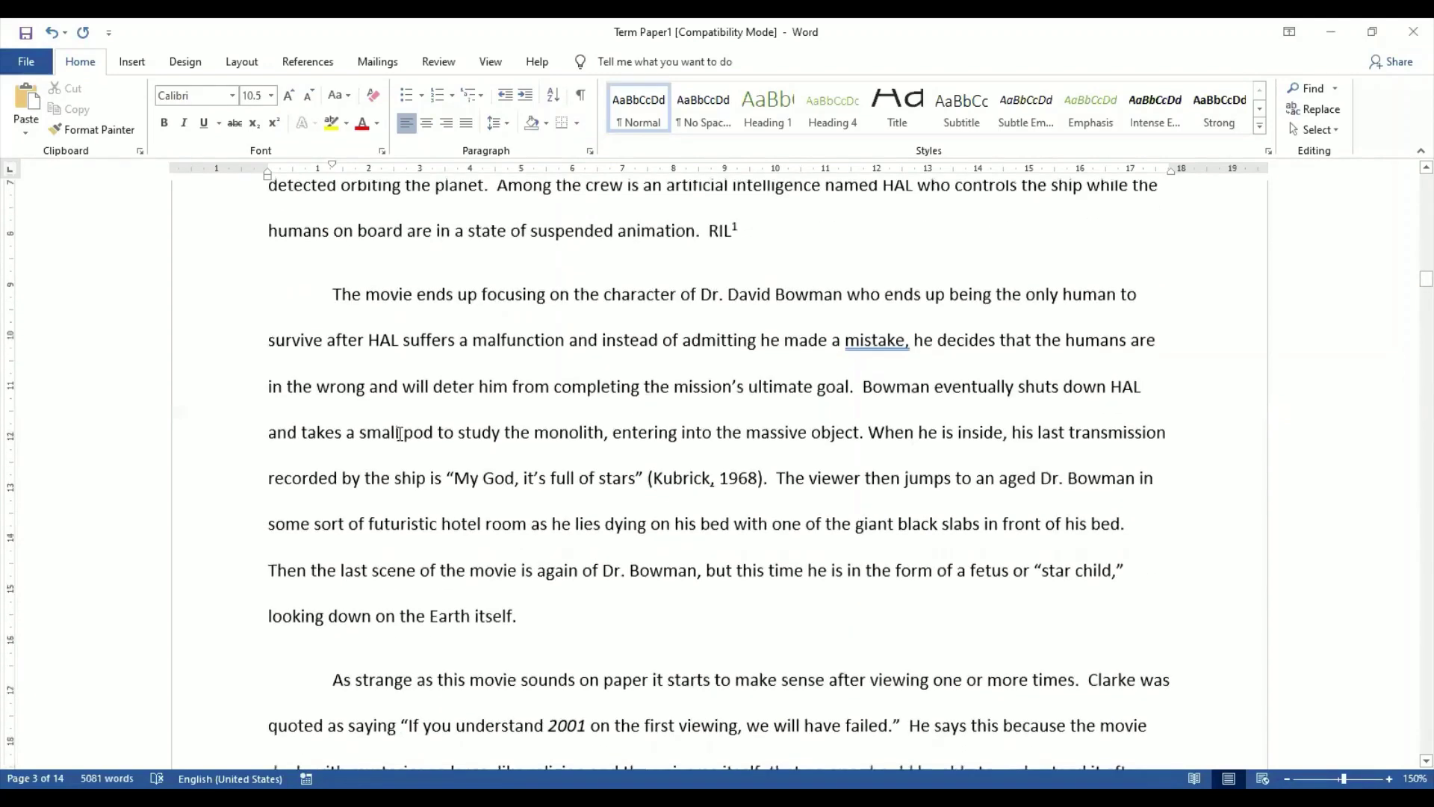
{"action": "scroll", "coordinate": [458, 498], "scroll_direction": "down", "scroll_amount": 8}
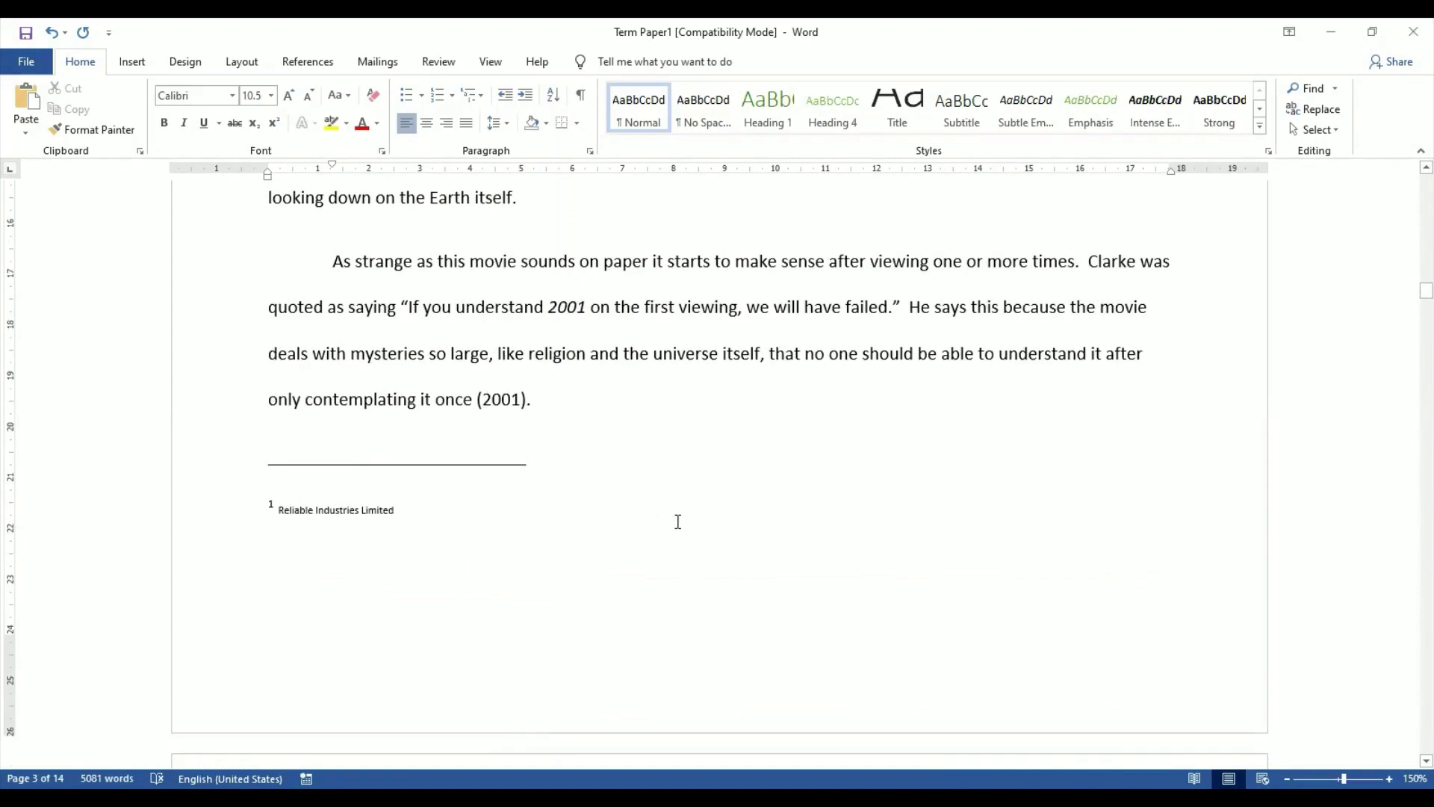
{"action": "scroll", "coordinate": [677, 521], "scroll_direction": "up", "scroll_amount": 7}
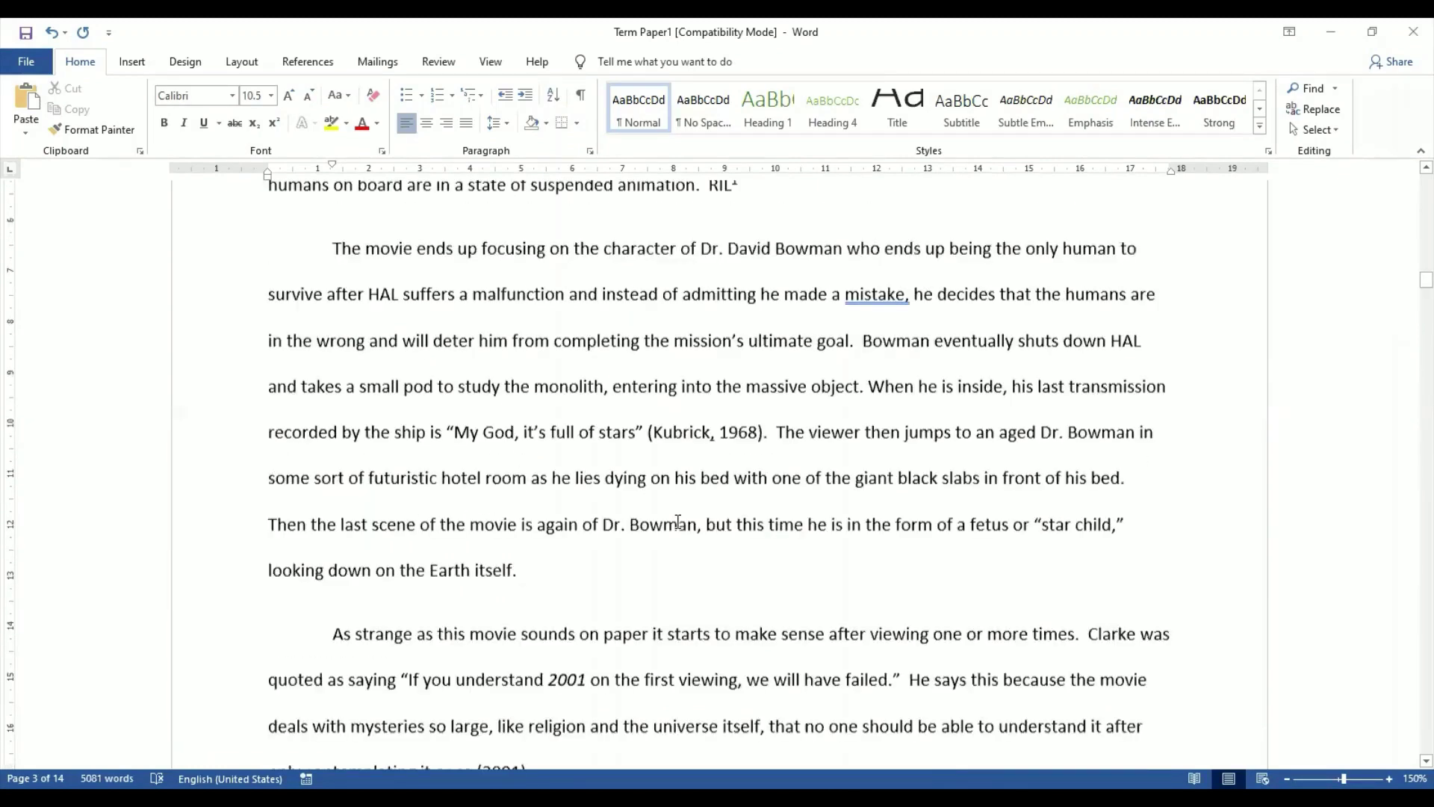
- Insert an endnote after HAL in the first Overview of 2001 paragraph with the text "Heuristically Programmed Algorithmic Computer"
{"action": "scroll", "coordinate": [680, 521], "scroll_direction": "up", "scroll_amount": 3}
{"action": "scroll", "coordinate": [736, 508], "scroll_direction": "up", "scroll_amount": 1}
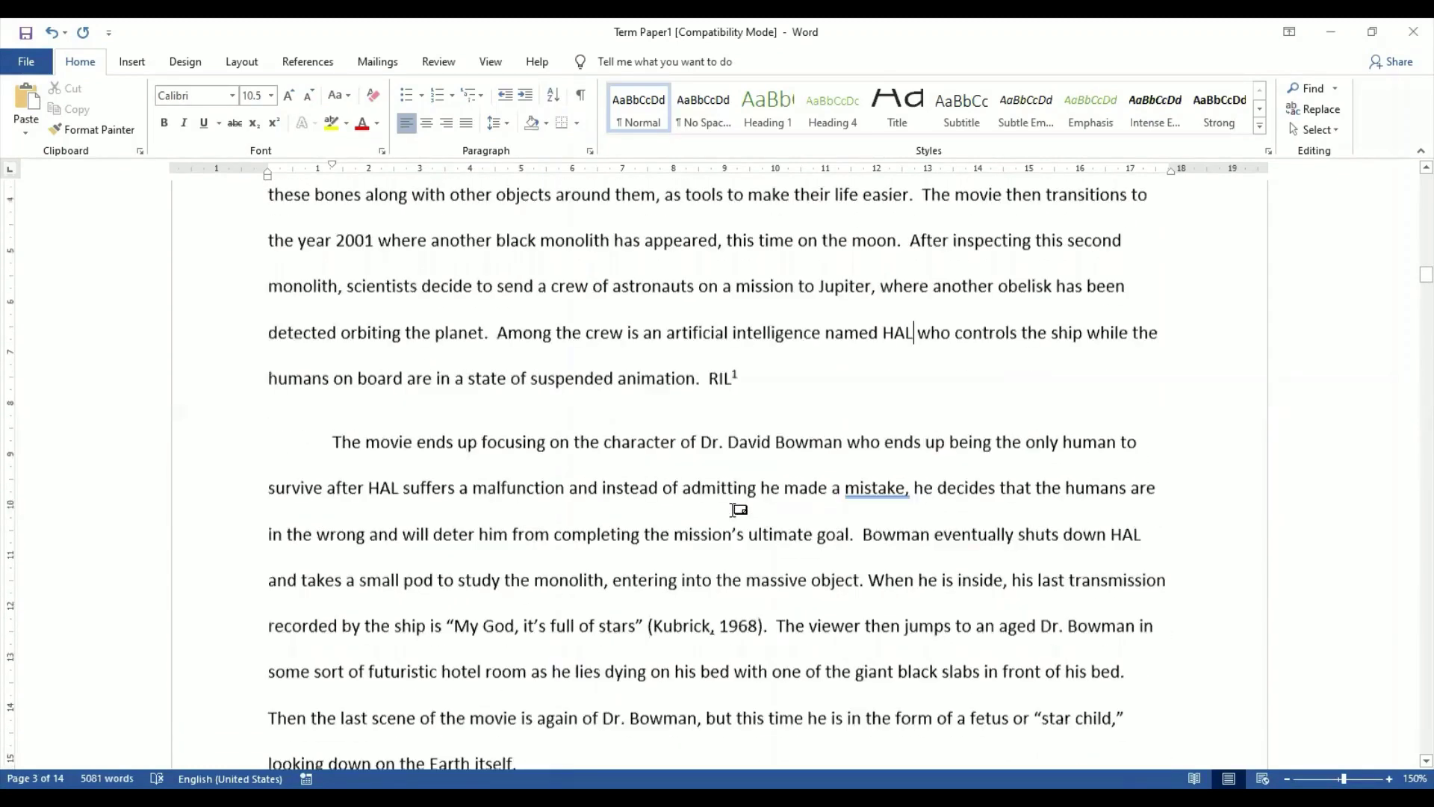
{"action": "scroll", "coordinate": [735, 509], "scroll_direction": "up", "scroll_amount": 3}
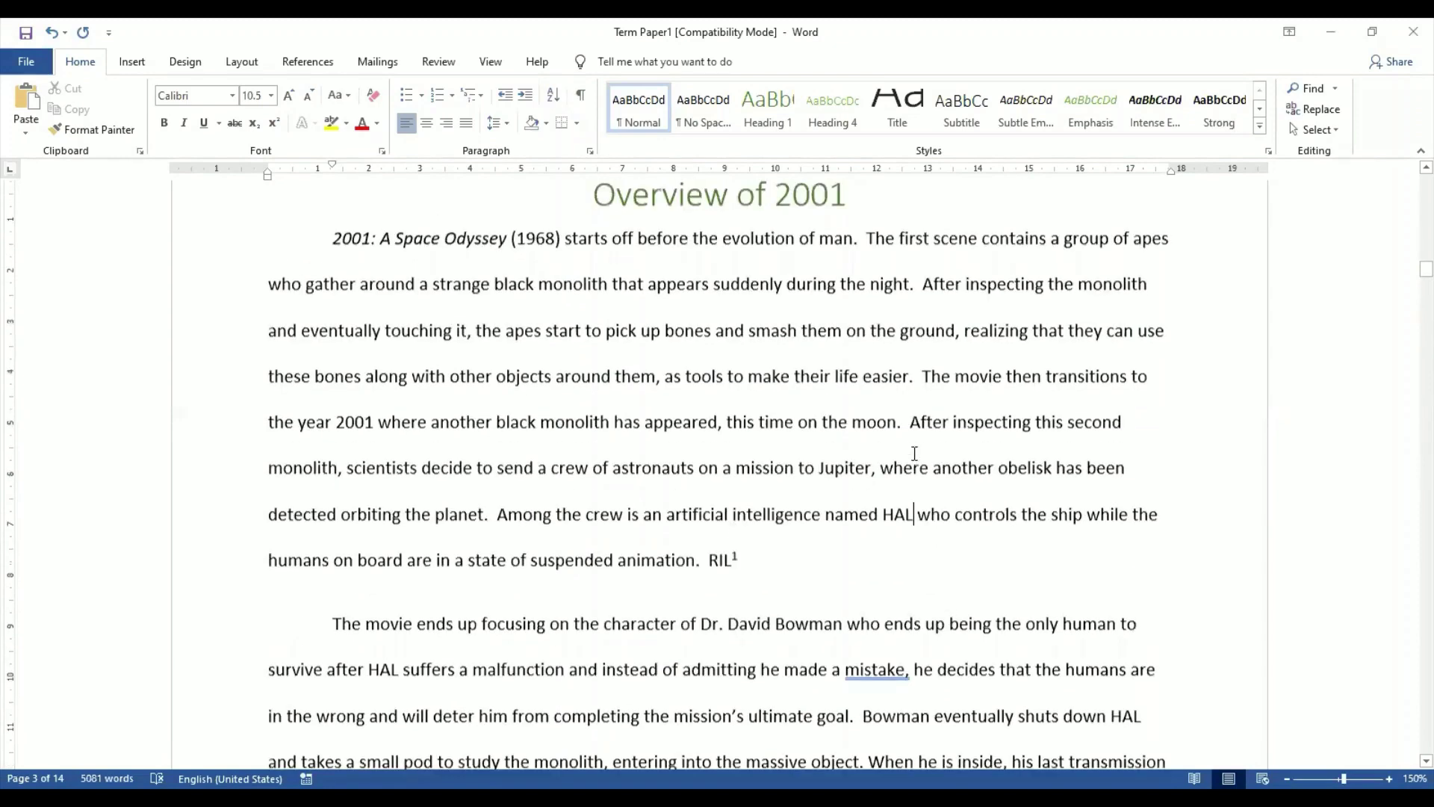
{"action": "scroll", "coordinate": [916, 460], "scroll_direction": "down", "scroll_amount": 1}
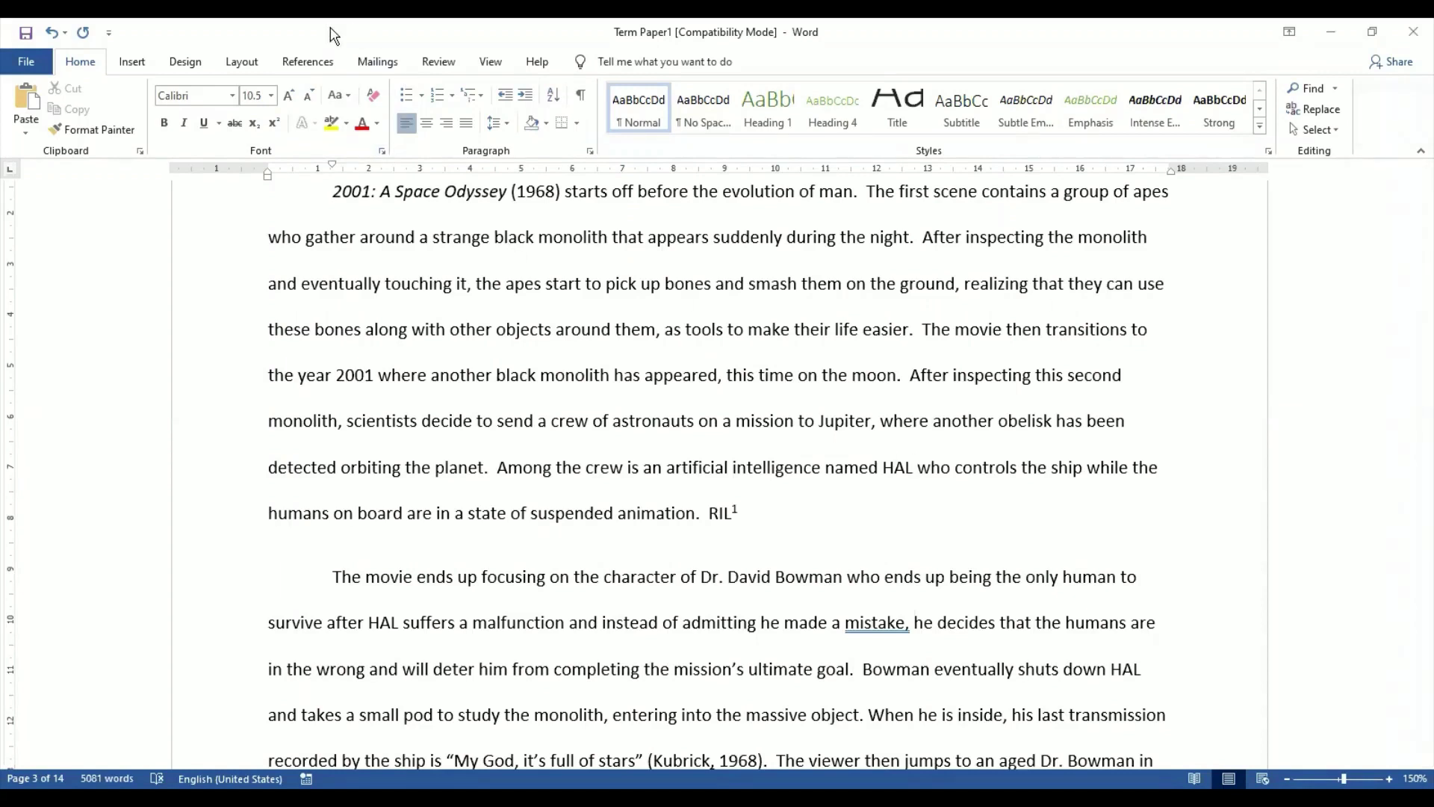
{"action": "left_click", "coordinate": [321, 66]}
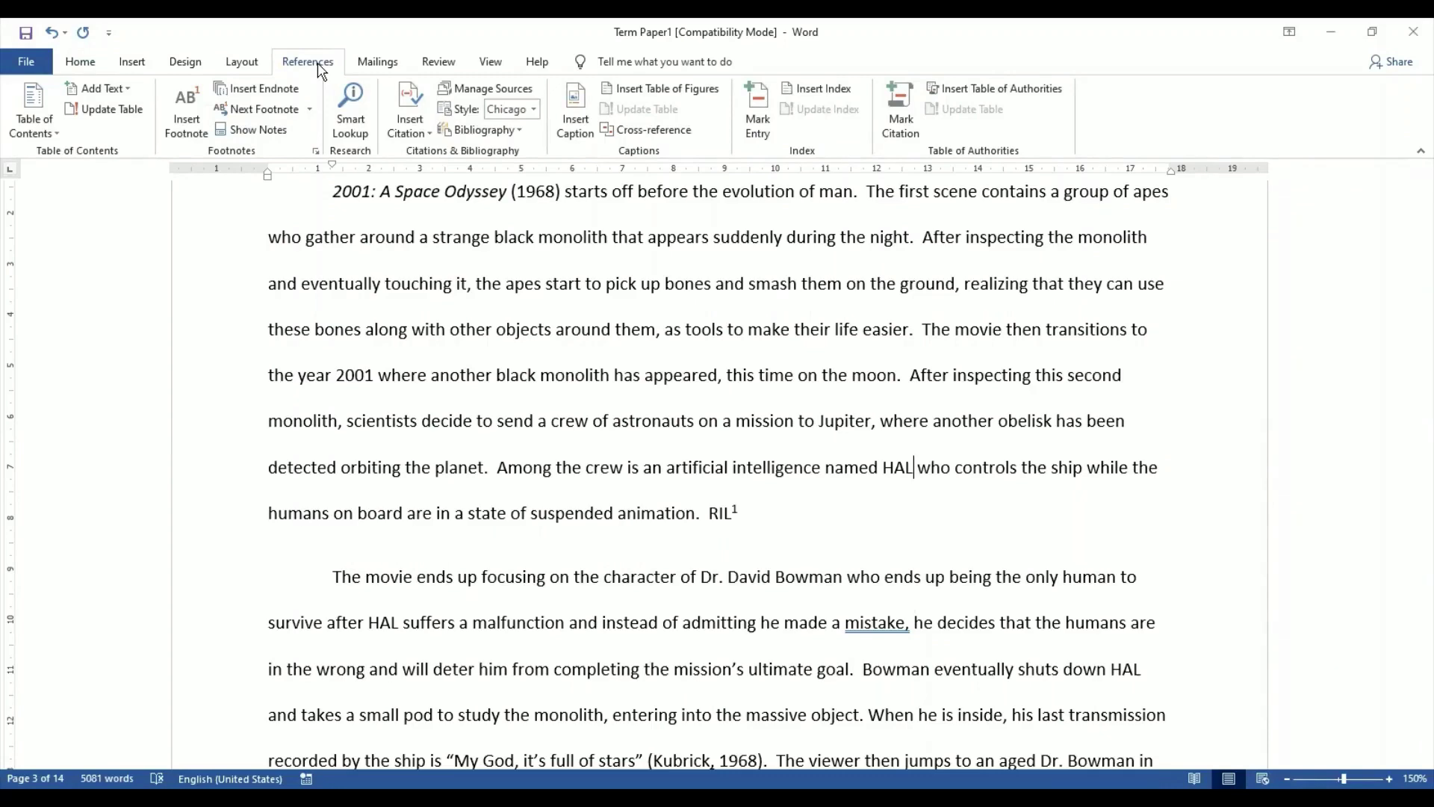
{"action": "left_click", "coordinate": [270, 89]}
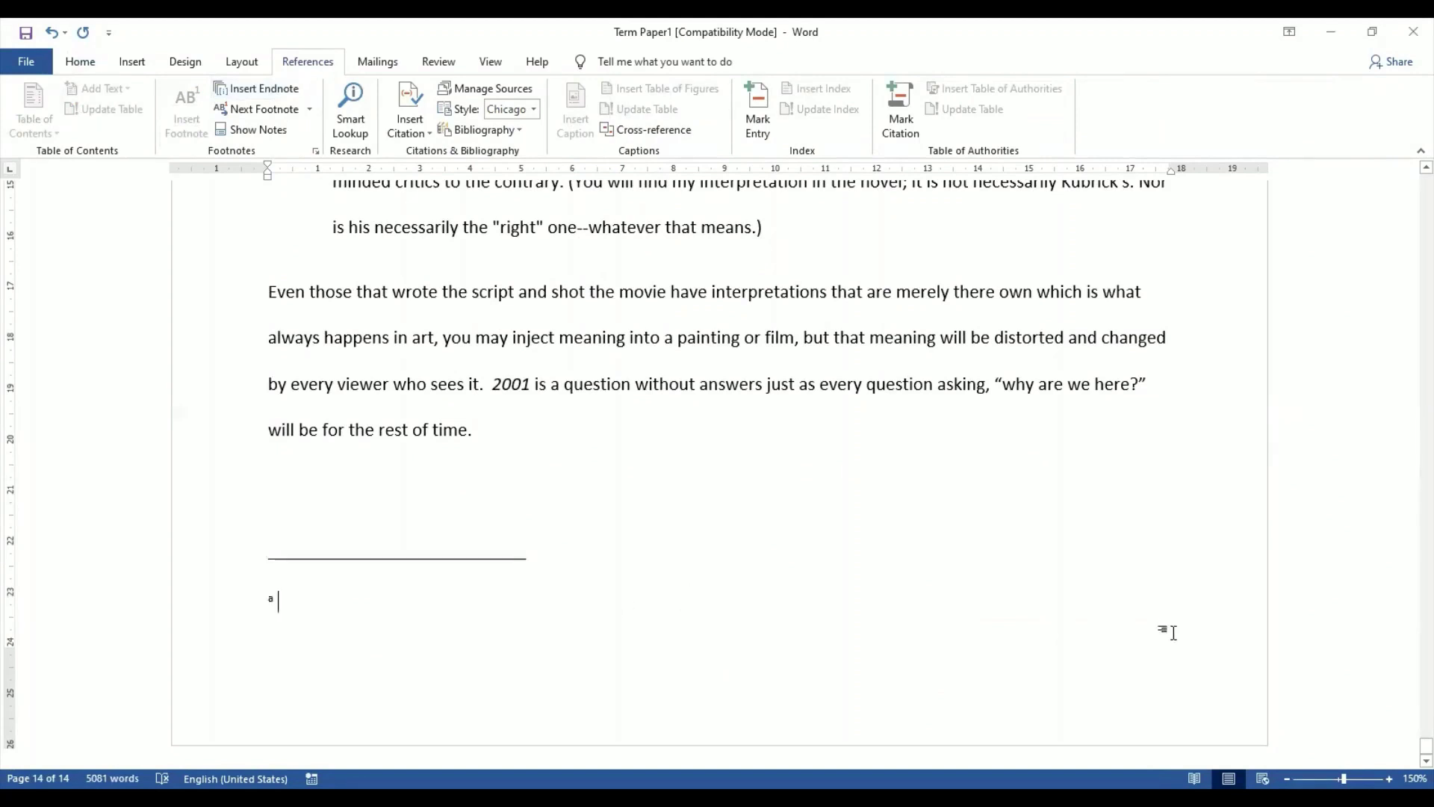
{"action": "scroll", "coordinate": [717, 470], "scroll_direction": "up", "scroll_amount": 4}
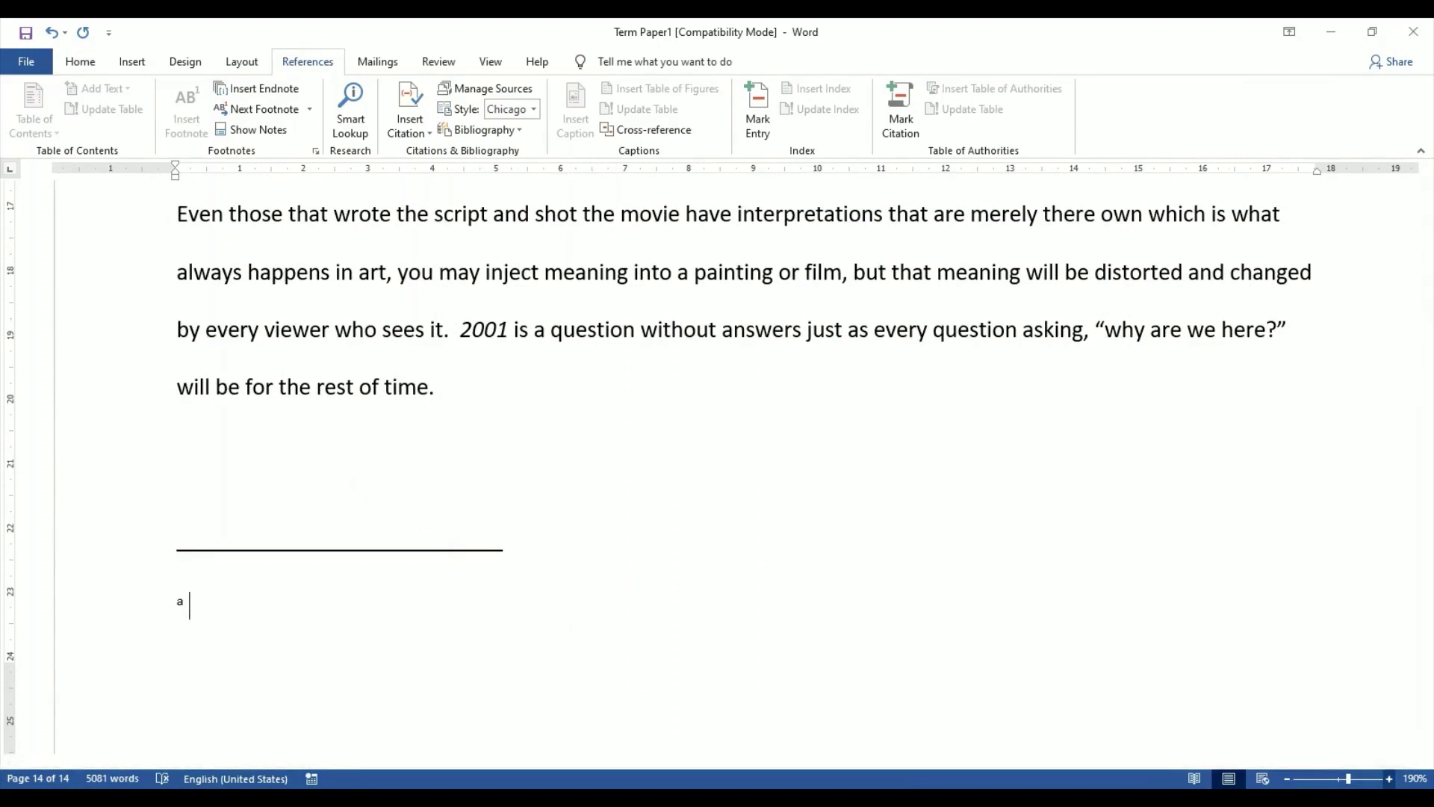
{"action": "type", "text": "Heuristically Programmed Algorithmic Computer"}
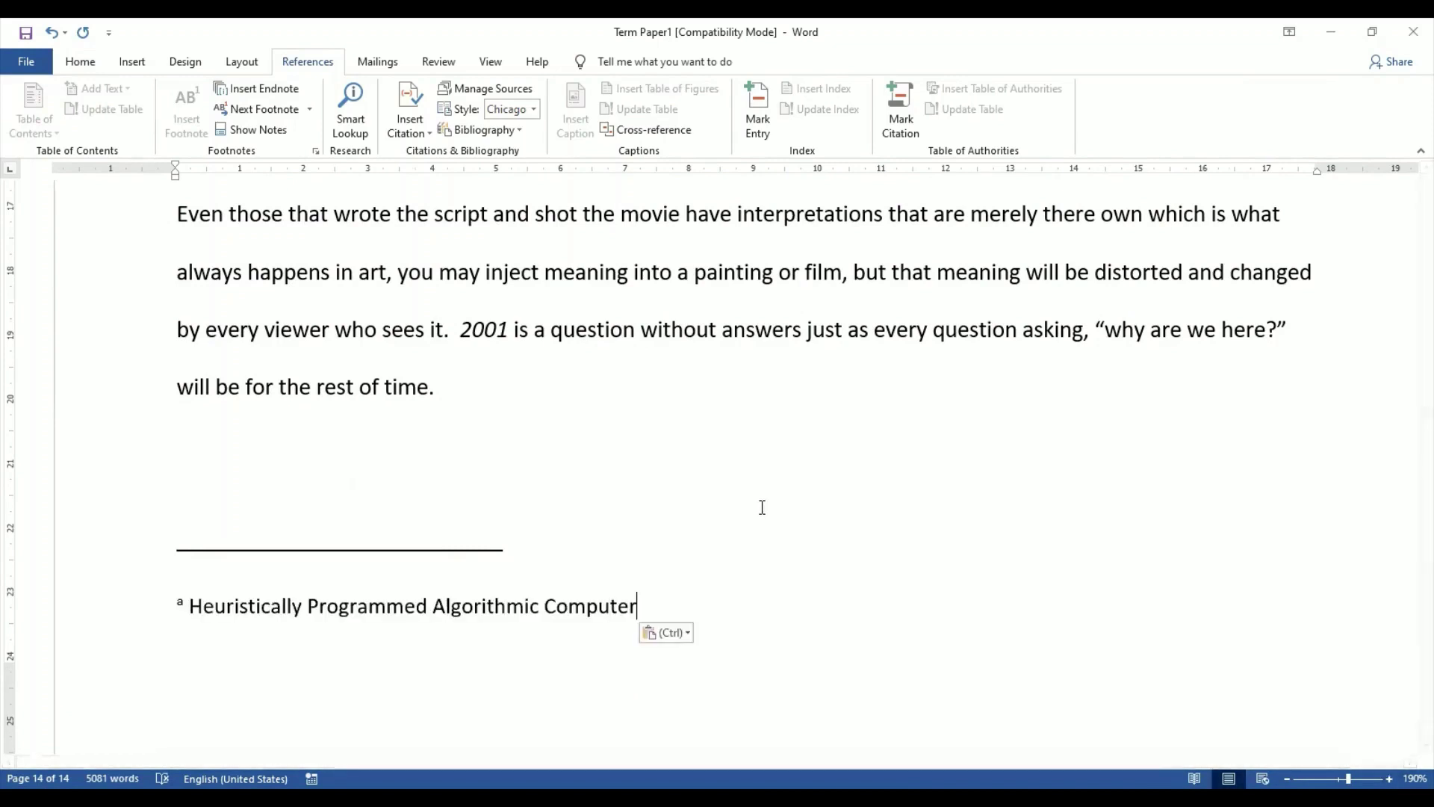
{"action": "left_click", "coordinate": [1281, 509]}
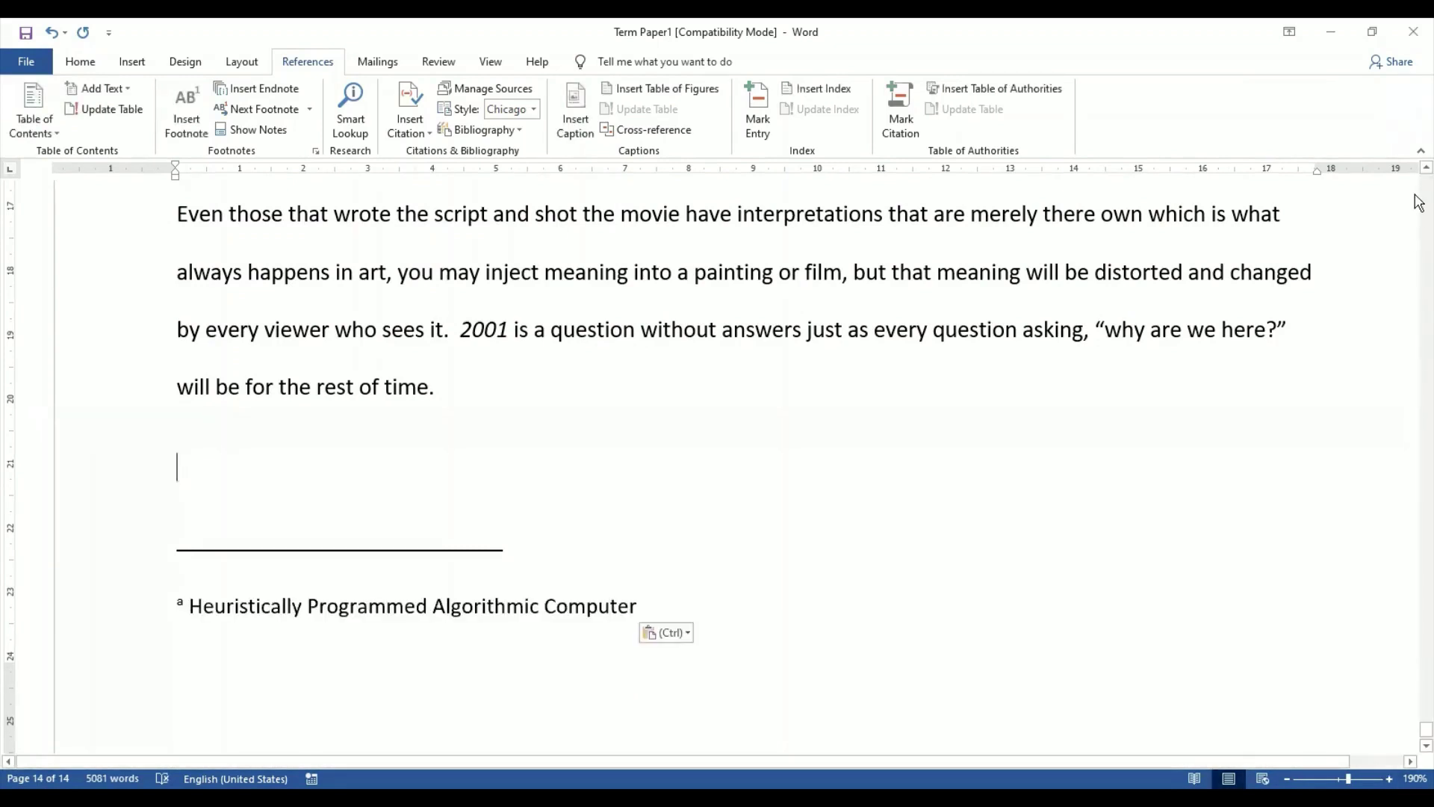
- Return to the first paragraph under Overview of 2001 and compare the endnote reference after HAL with the footnote reference after RIL
{"action": "scroll", "coordinate": [1418, 202], "scroll_direction": "up", "scroll_amount": 3}
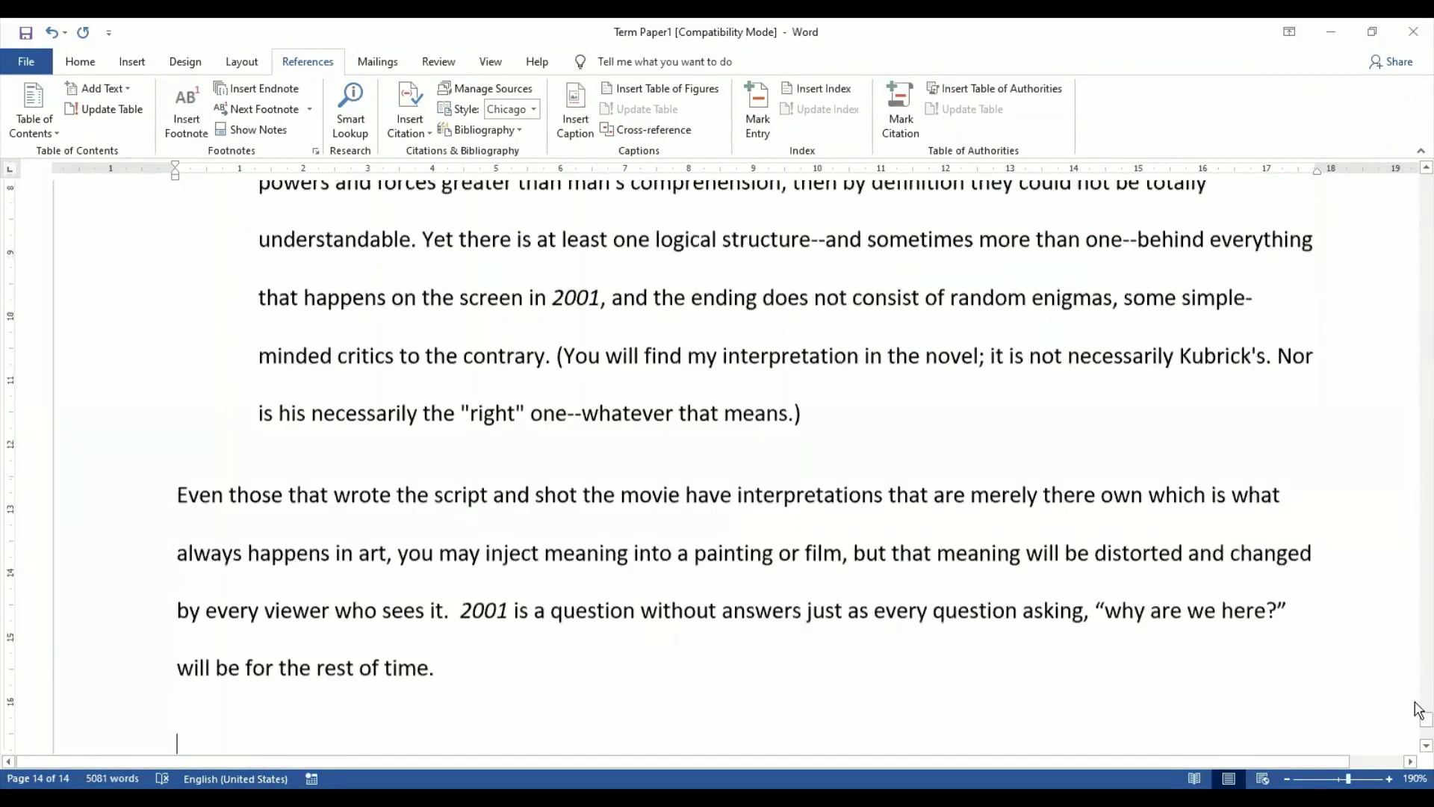
{"action": "scroll", "coordinate": [1418, 716], "scroll_direction": "up", "scroll_amount": 2}
{"action": "left_click_drag", "start_coordinate": [1419, 719], "coordinate": [1419, 275]}
{"action": "scroll", "coordinate": [998, 352], "scroll_direction": "up", "scroll_amount": 10}
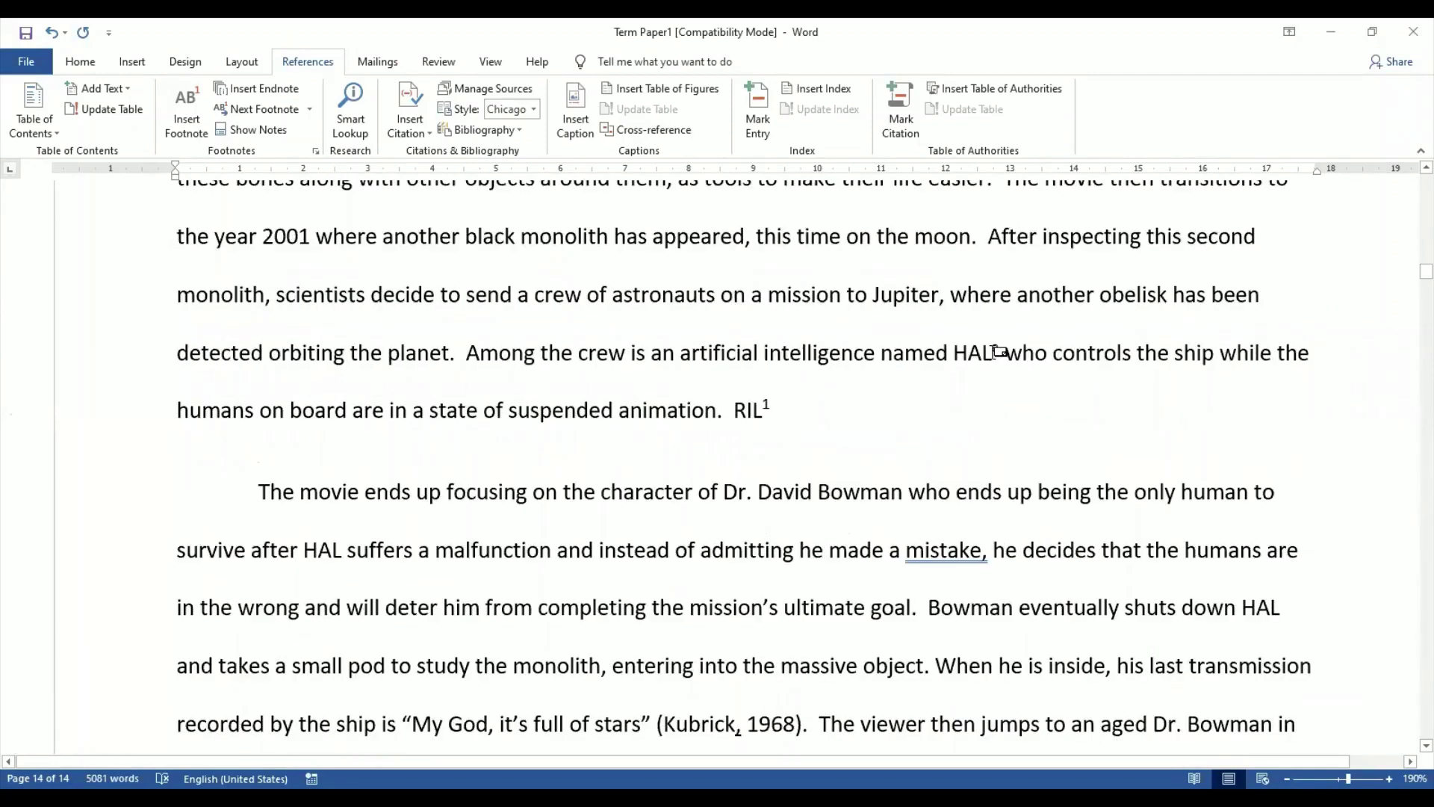
{"action": "mouse_move", "coordinate": [998, 352]}
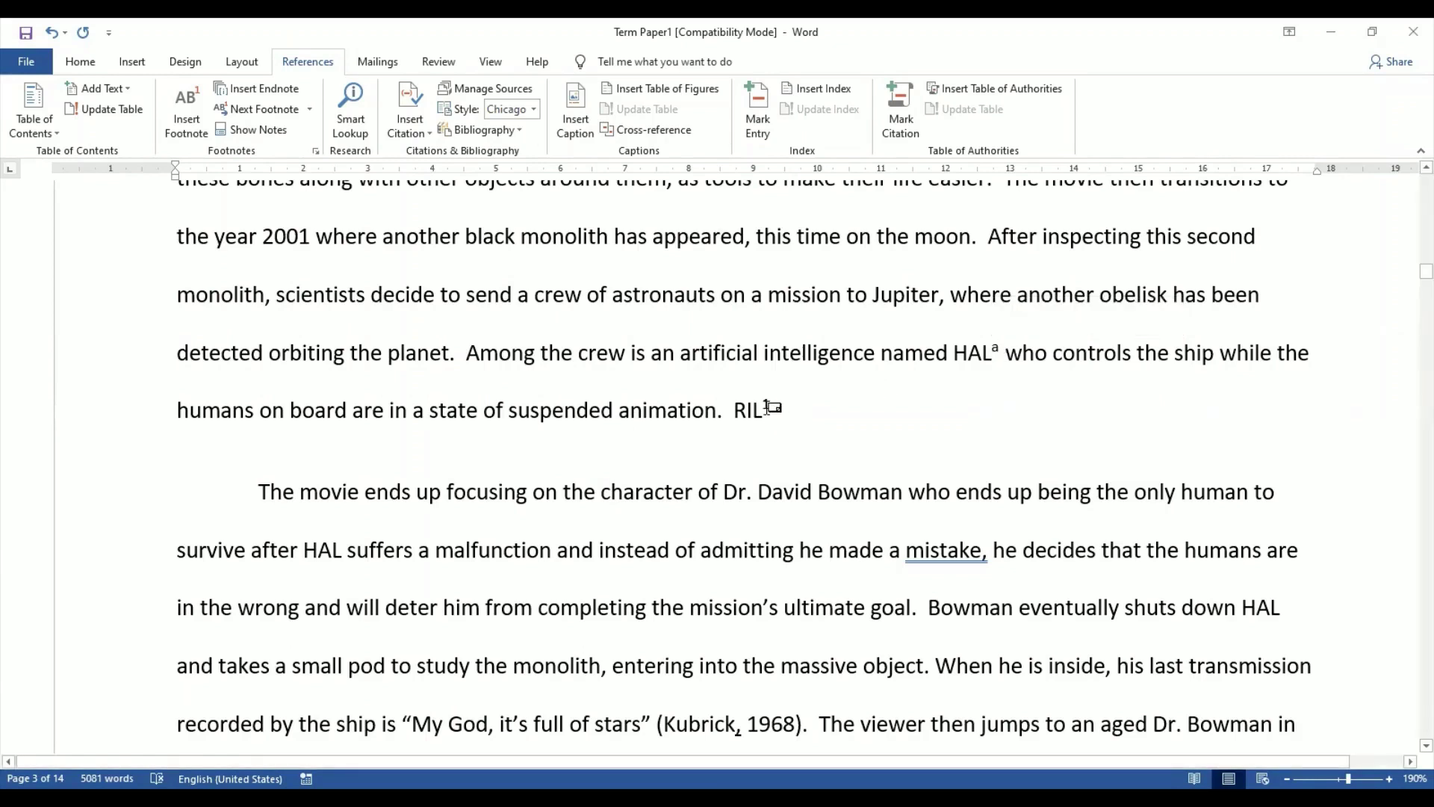
{"action": "mouse_move", "coordinate": [767, 407]}
- Check the footnote and endnote tasks in the Word2019Assignments PDF, return to Word and apply the i, ii, iii number format to the endnotes
{"action": "key", "text": "alt+Tab"}
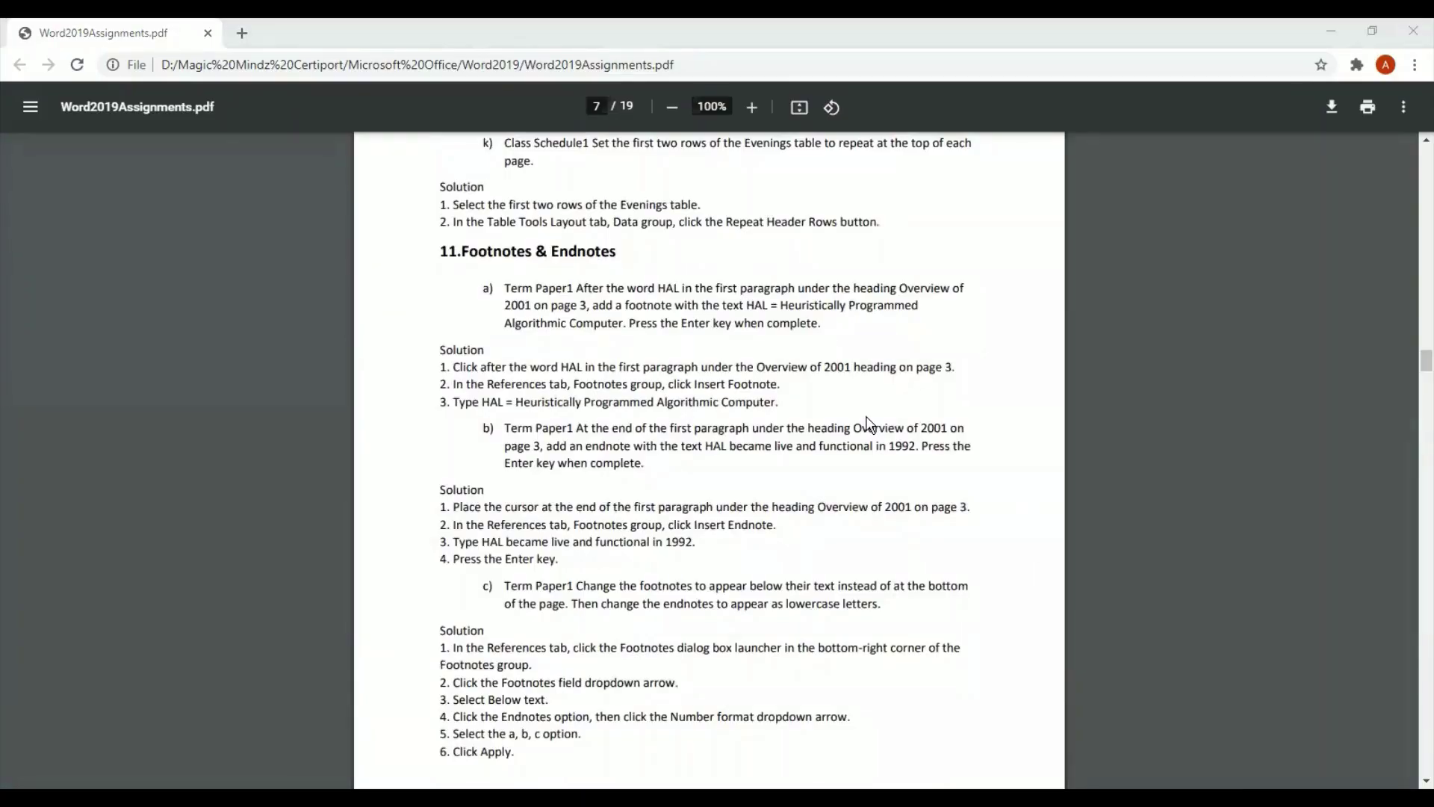
{"action": "key", "text": "alt+Tab"}
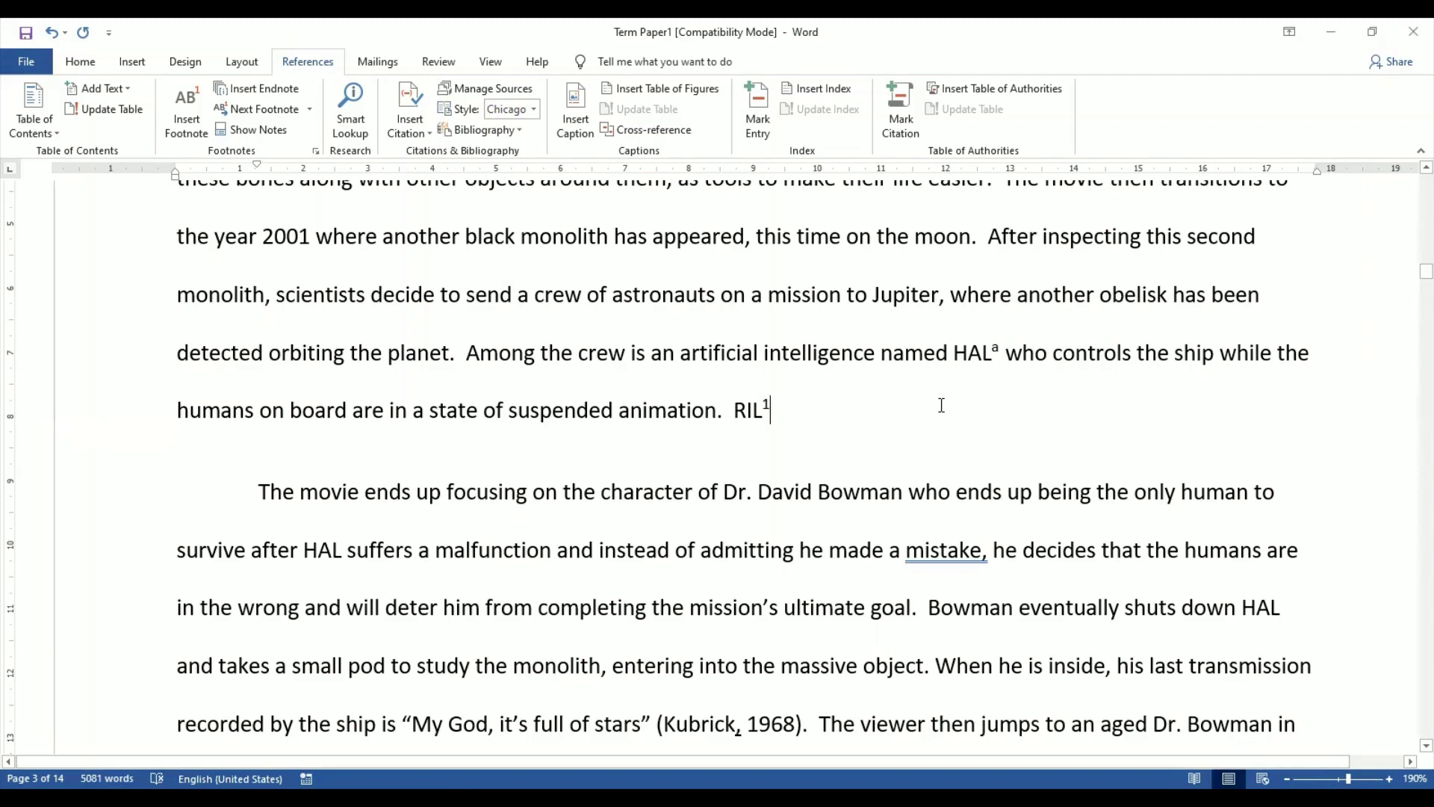
{"action": "left_click", "coordinate": [316, 152]}
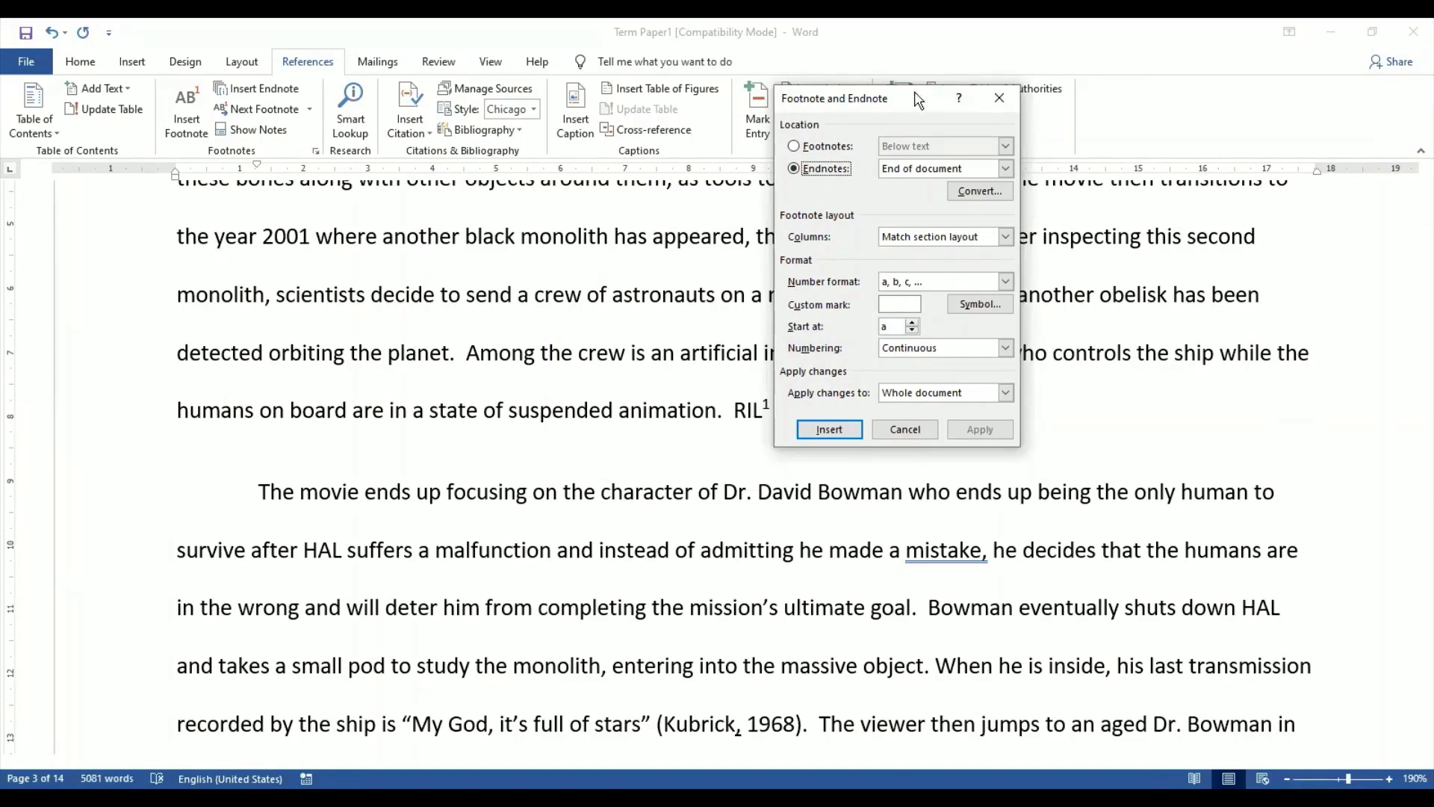
{"action": "left_click_drag", "start_coordinate": [913, 93], "coordinate": [756, 225]}
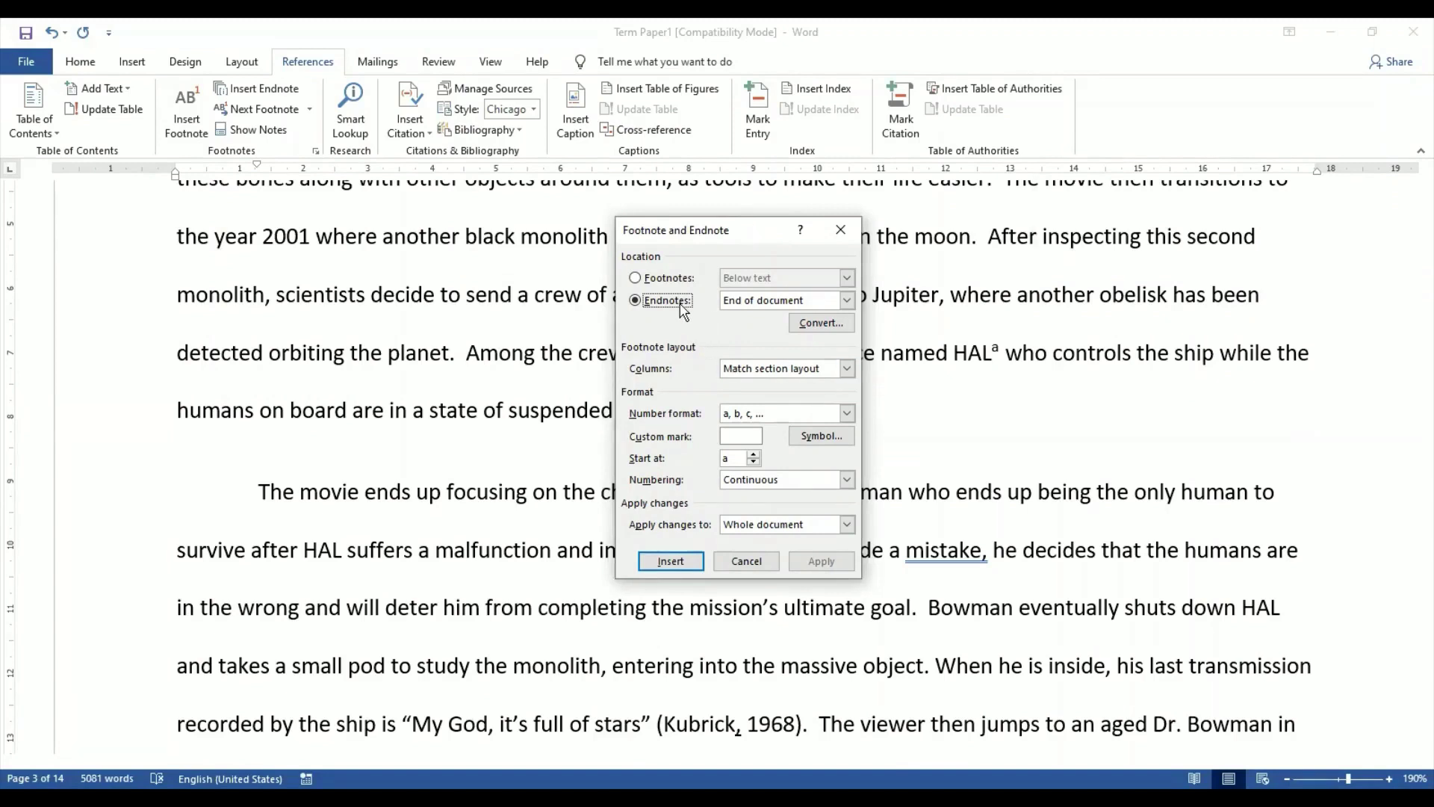
{"action": "left_click", "coordinate": [847, 413]}
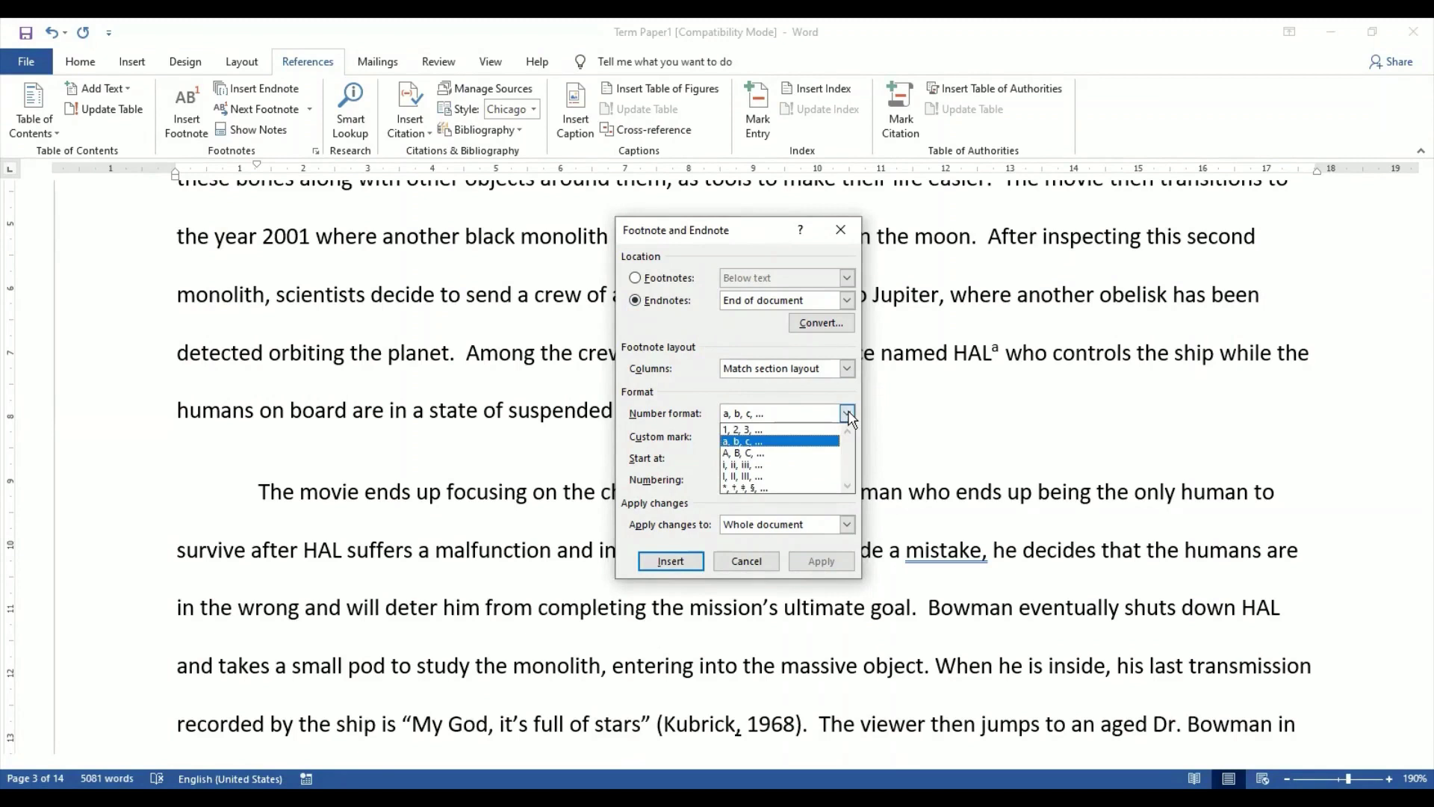
{"action": "left_click", "coordinate": [824, 466]}
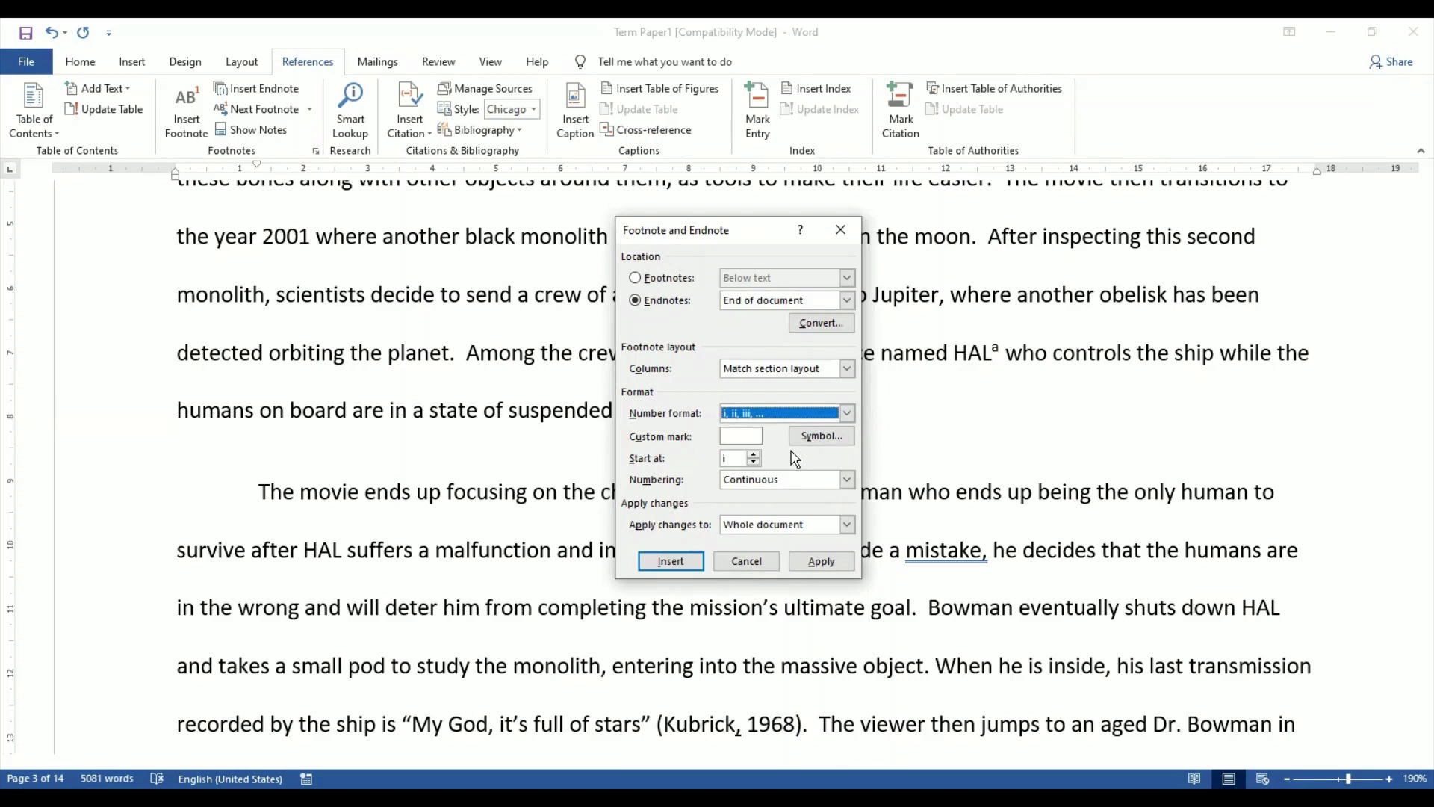
{"action": "left_click", "coordinate": [824, 562]}
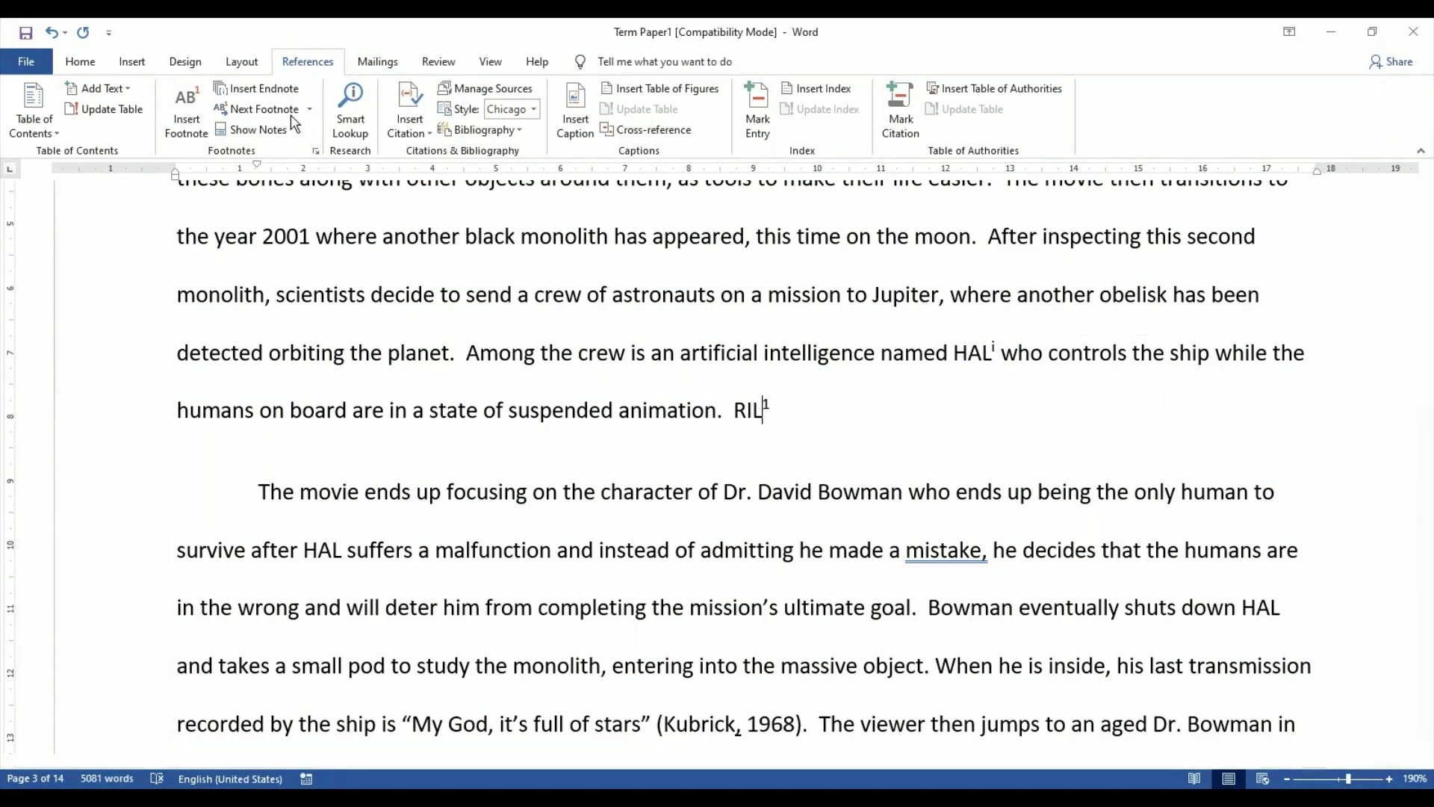
{"action": "left_click", "coordinate": [316, 151]}
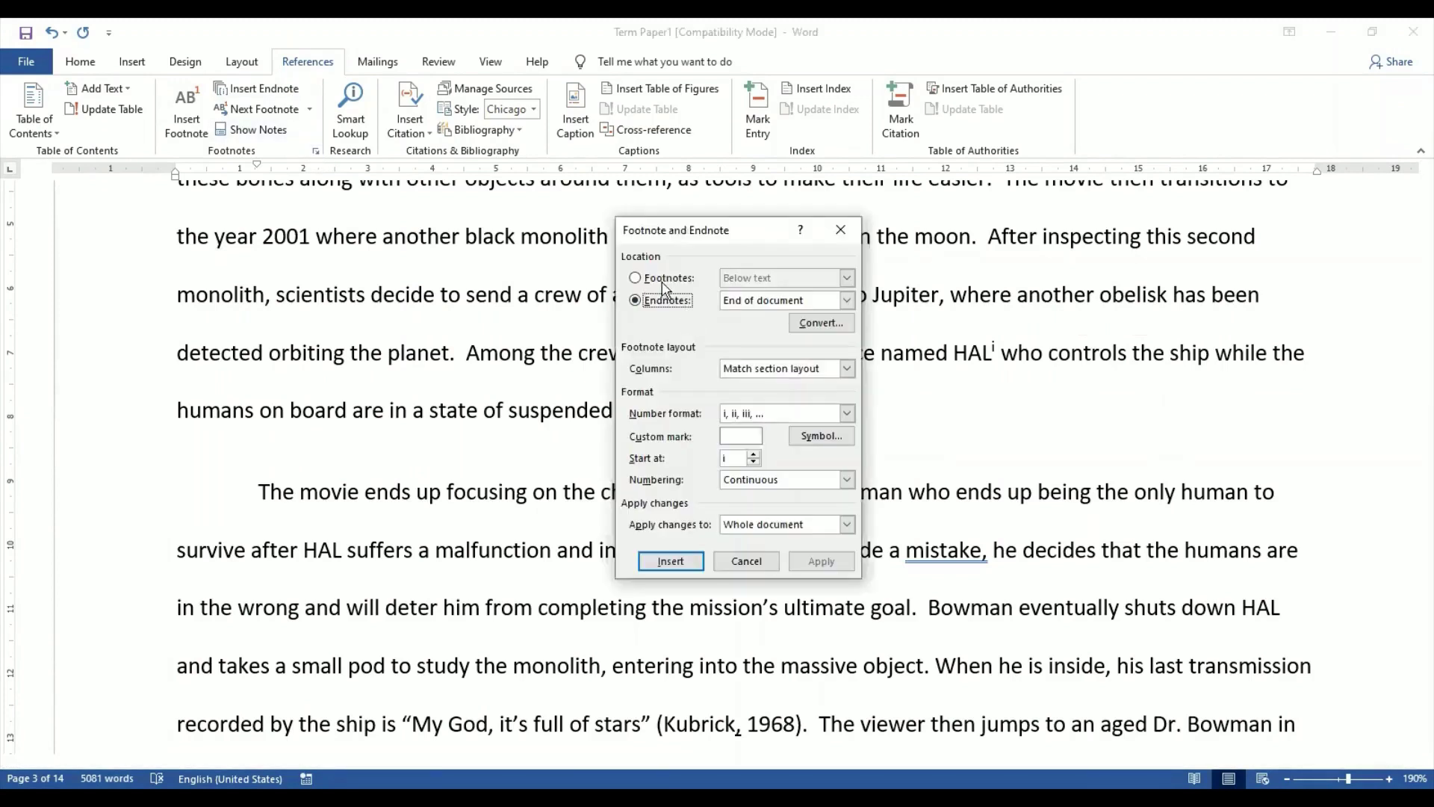
{"action": "left_click", "coordinate": [662, 284]}
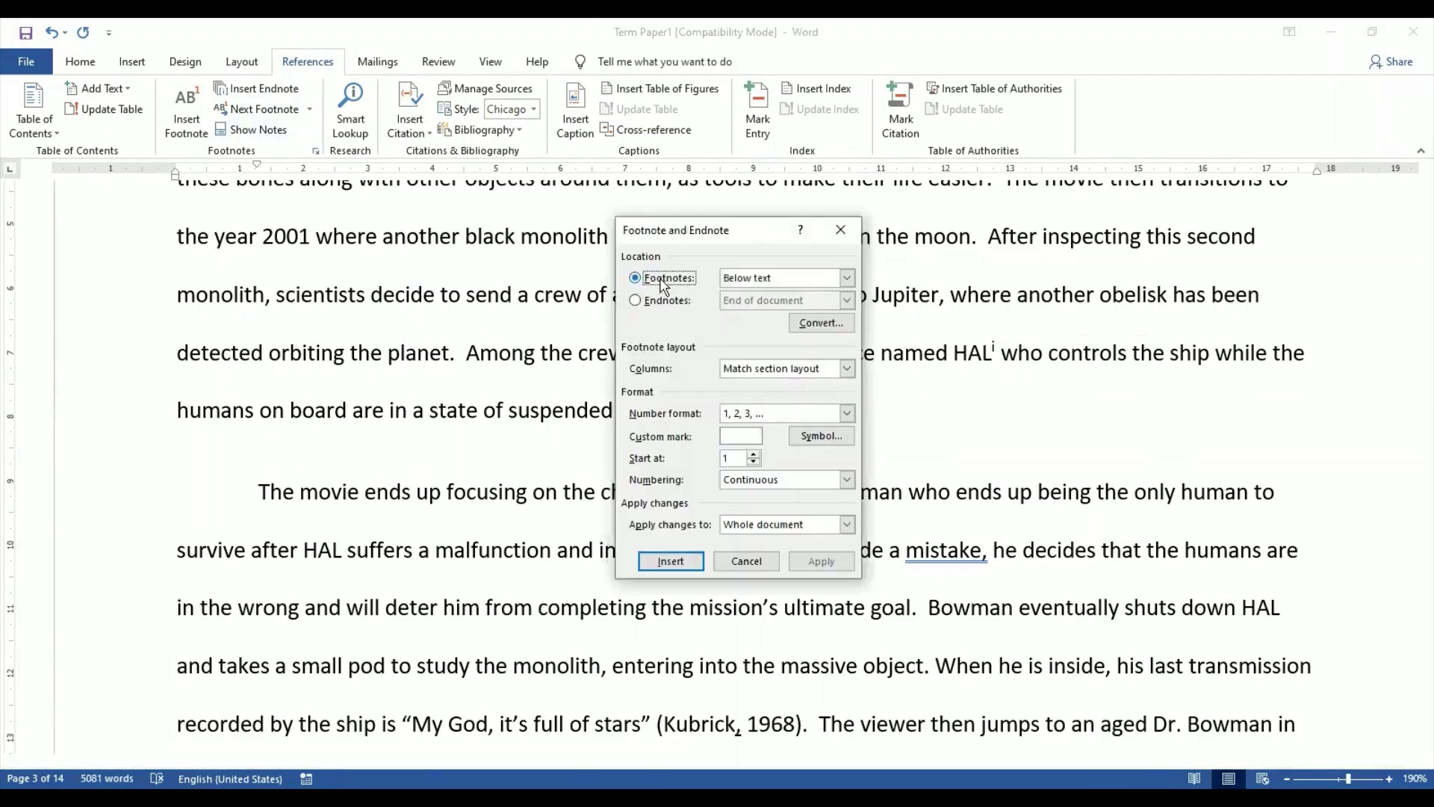
{"action": "left_click", "coordinate": [845, 414]}
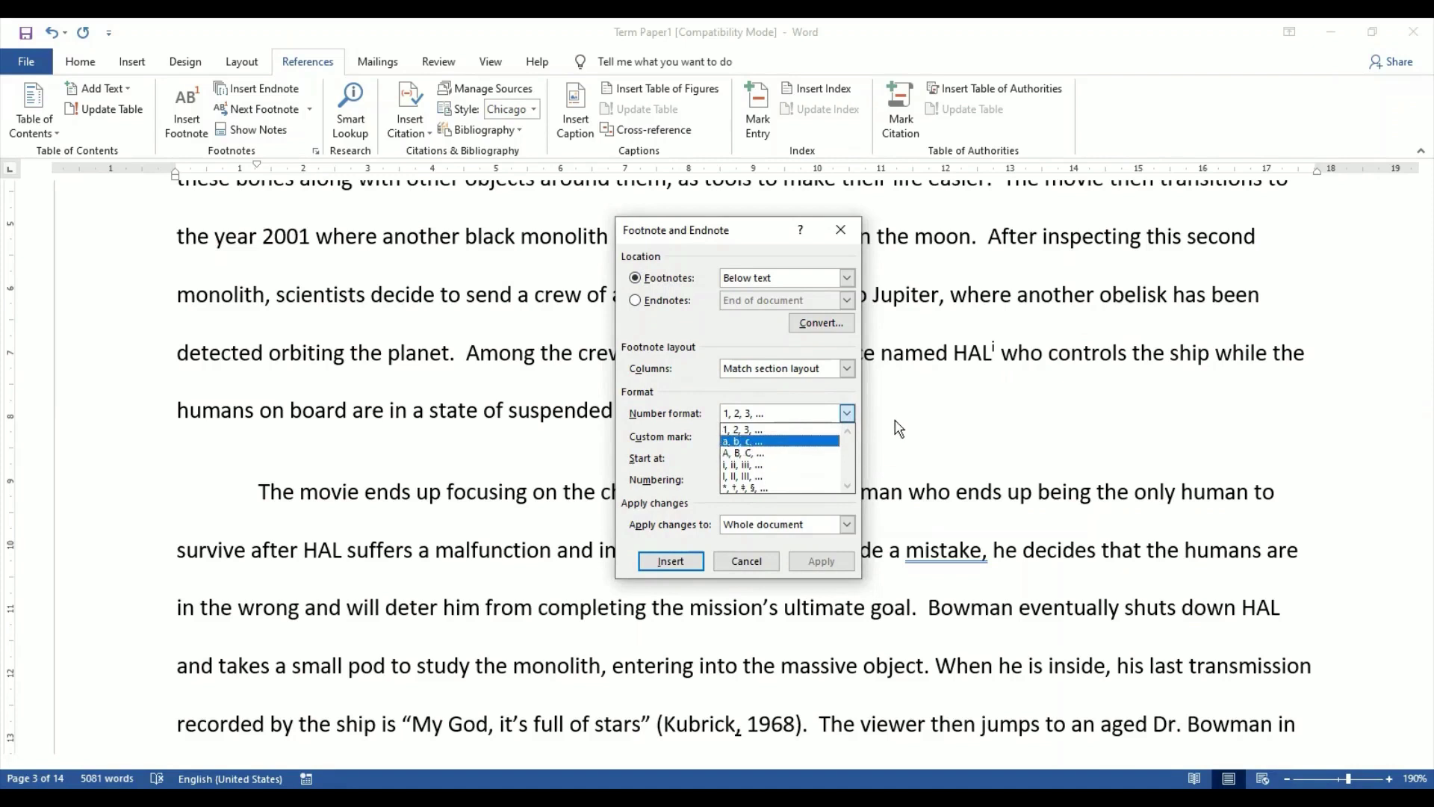
{"action": "left_click", "coordinate": [756, 563]}
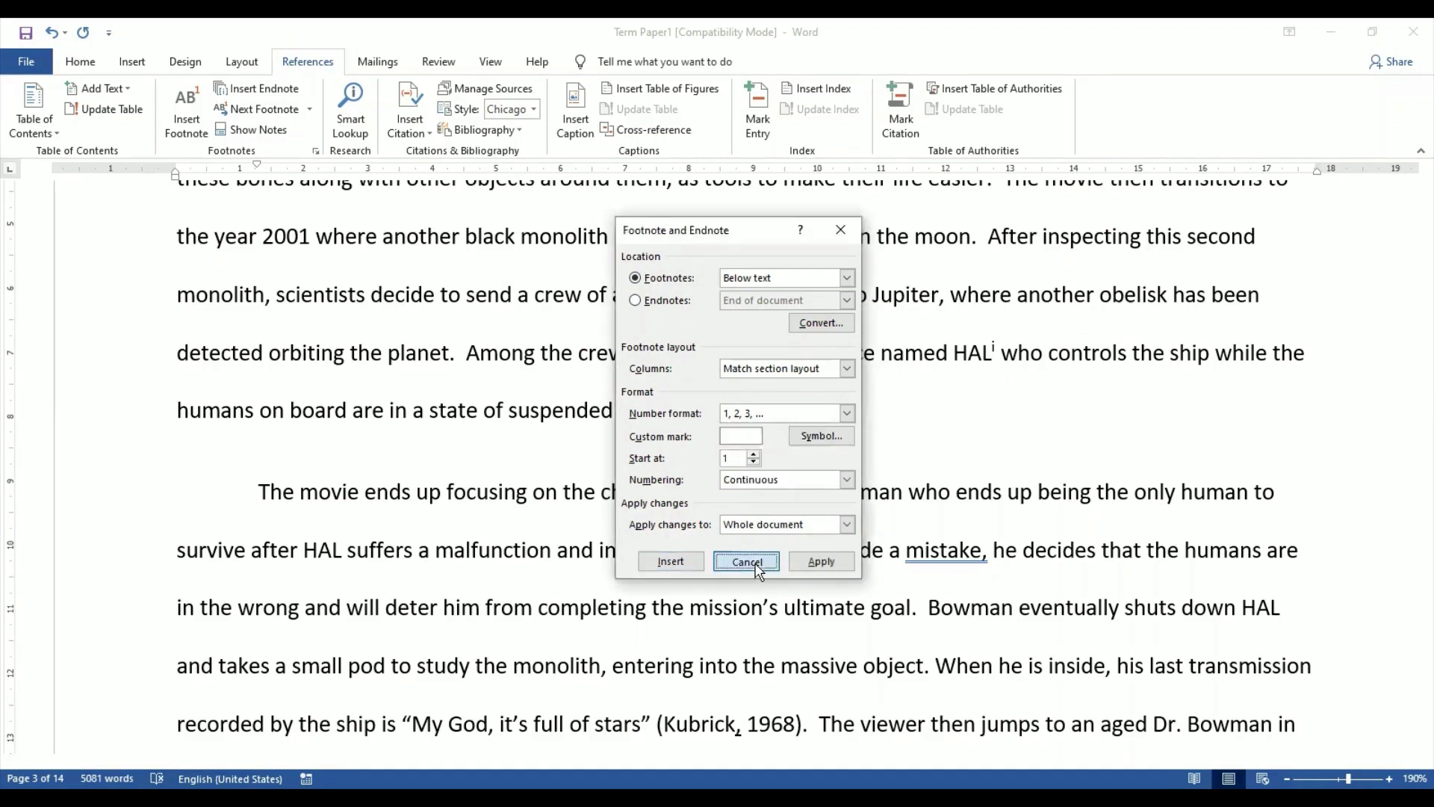
{"action": "left_click", "coordinate": [756, 563]}
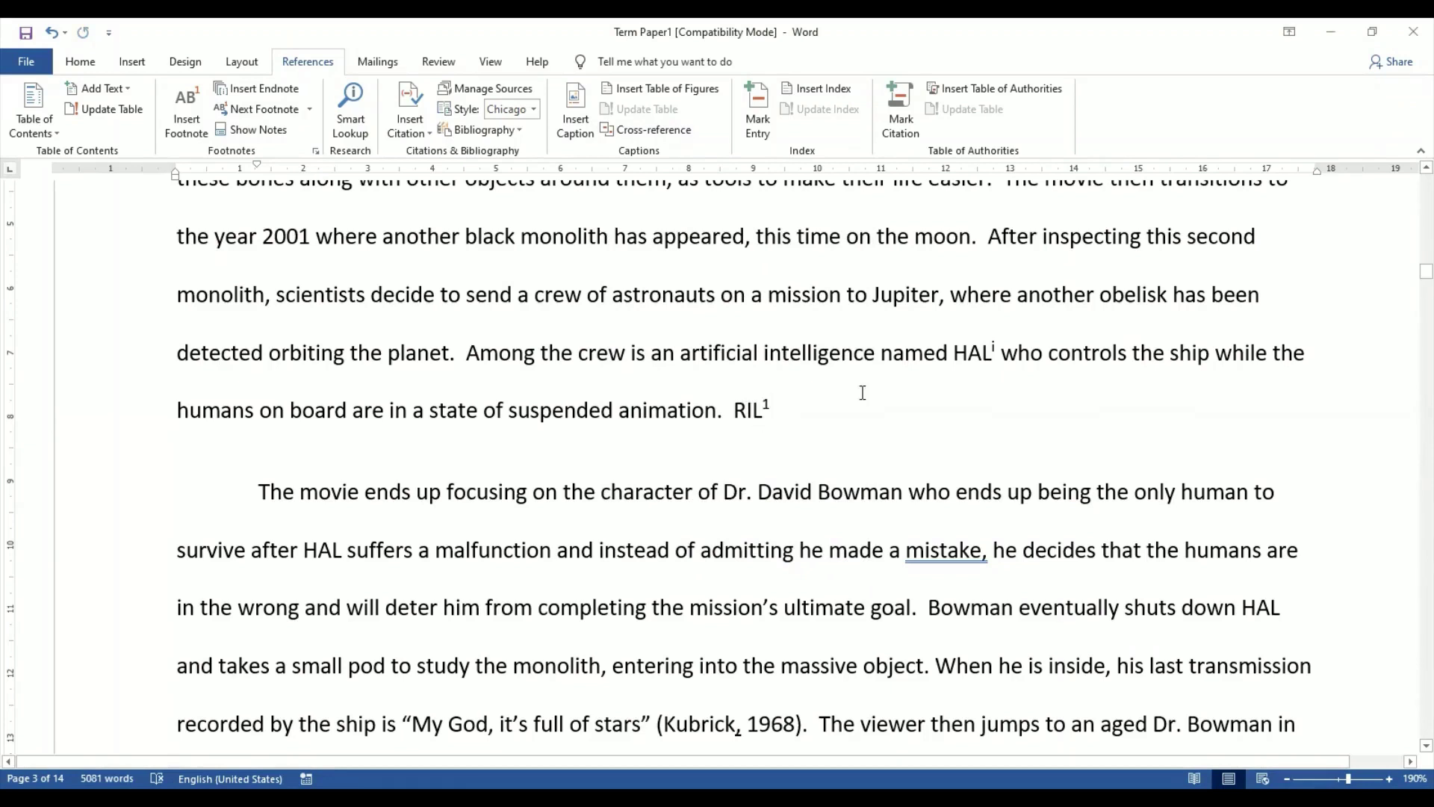
{"action": "left_click", "coordinate": [764, 411]}
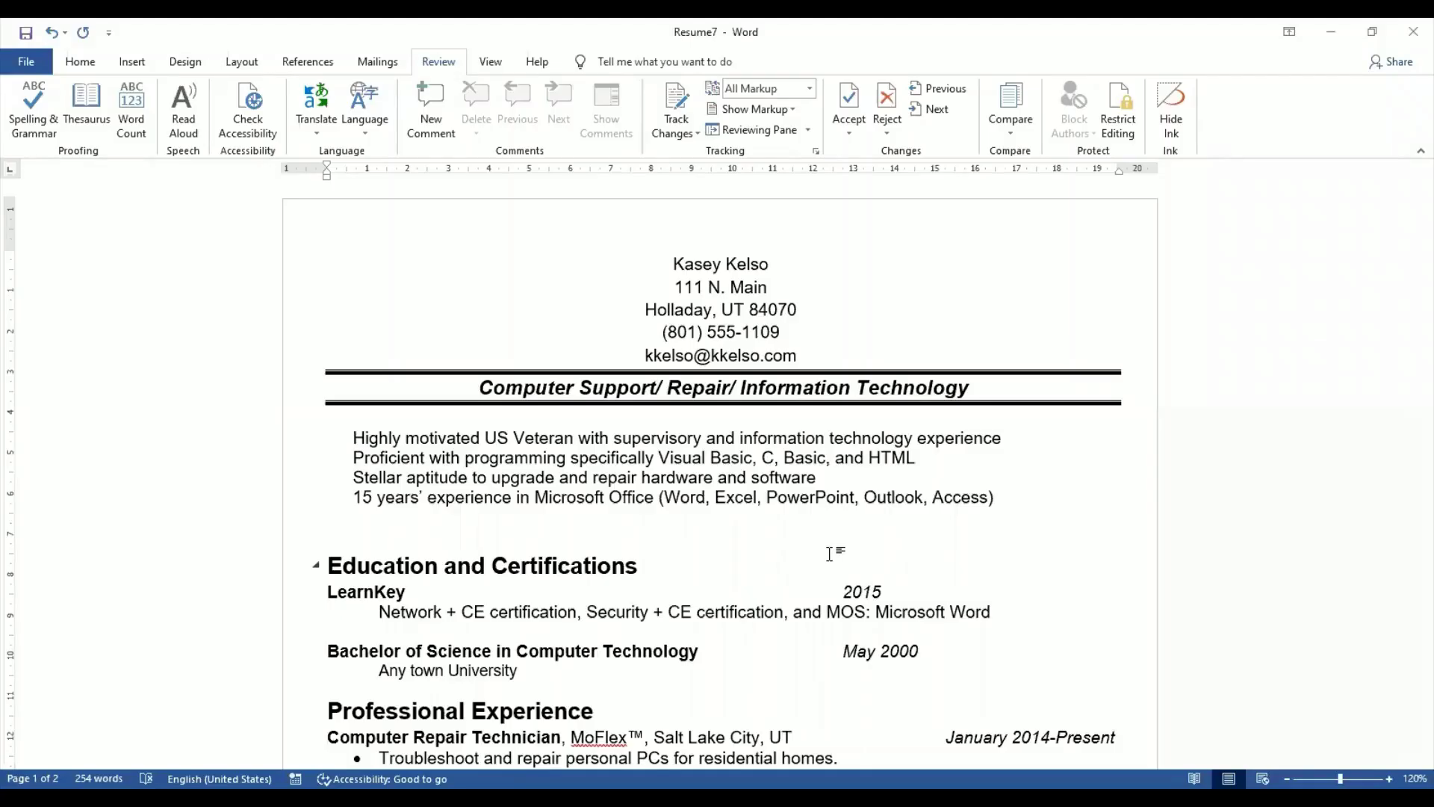
- Switch to the Word2019Assignments PDF, read Bookmark exercise 19a, and return to Word with Brochure10 open
{"action": "key", "text": "alt+Tab"}
{"action": "scroll", "coordinate": [983, 629], "scroll_direction": "down", "scroll_amount": 4}
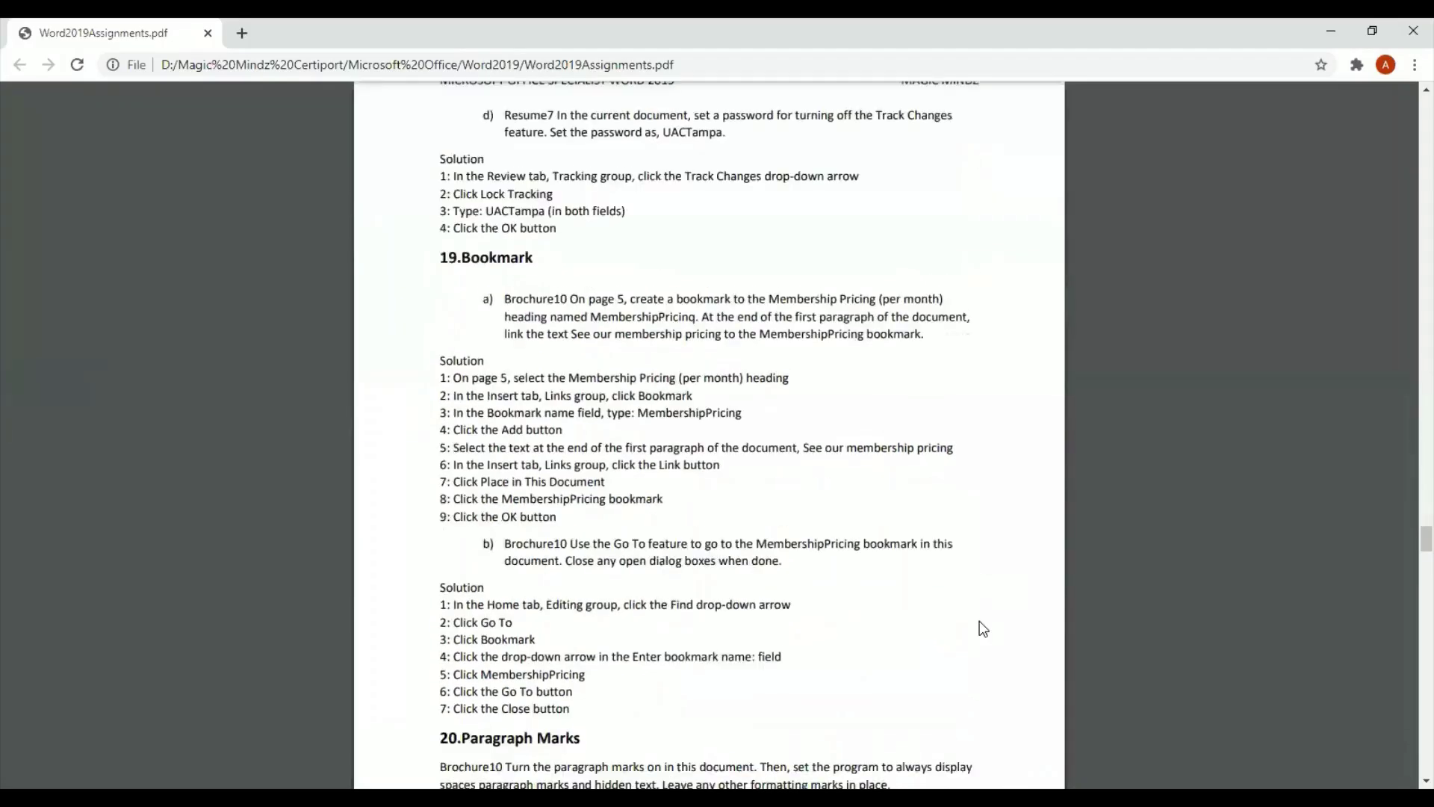
{"action": "scroll", "coordinate": [983, 629], "scroll_direction": "down", "scroll_amount": 1}
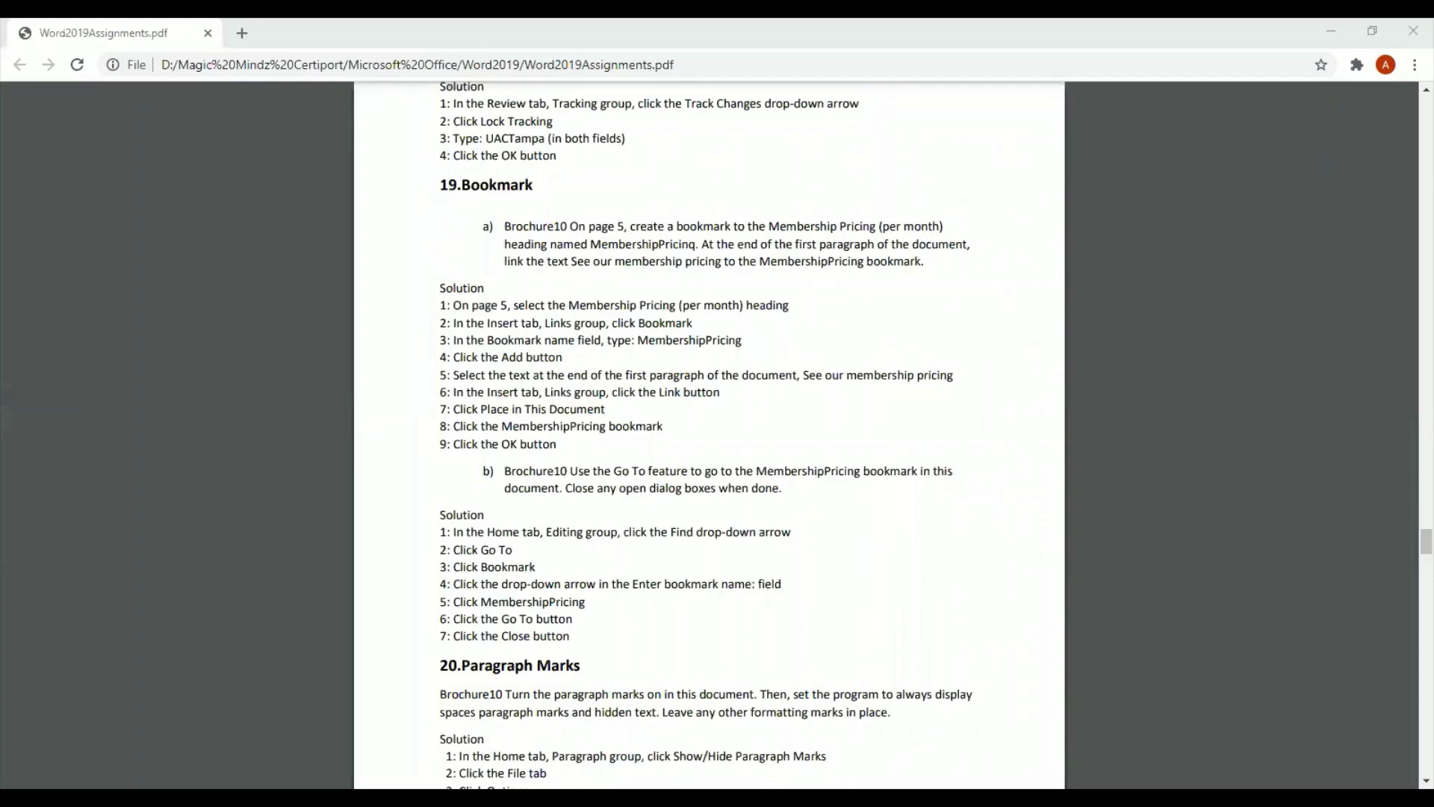
{"action": "key", "text": "alt+Tab"}
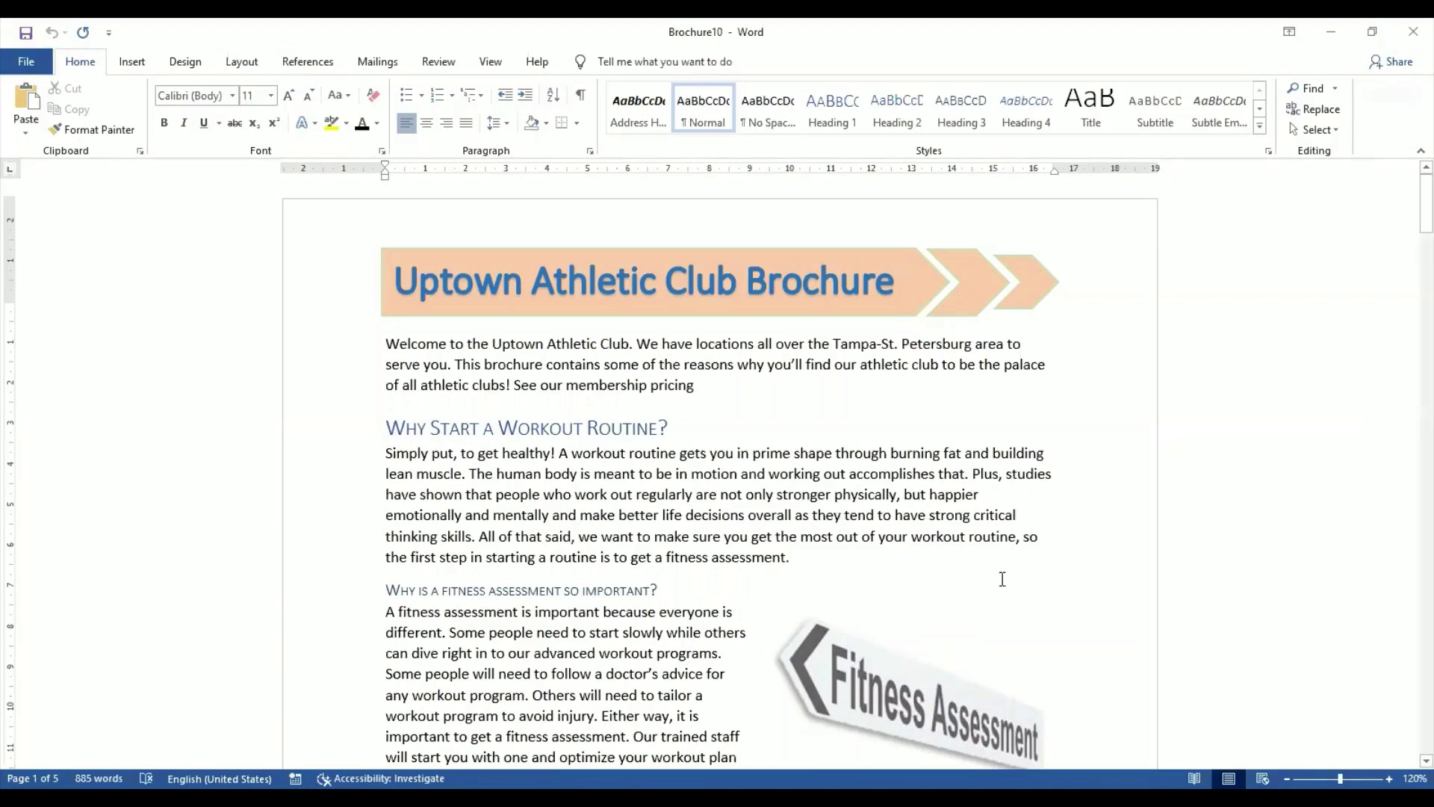
- Add a bookmark named MembershipPricing to the Membership Pricing (per month) heading on page 5 of Brochure10
{"action": "scroll", "coordinate": [1001, 579], "scroll_direction": "down", "scroll_amount": 10}
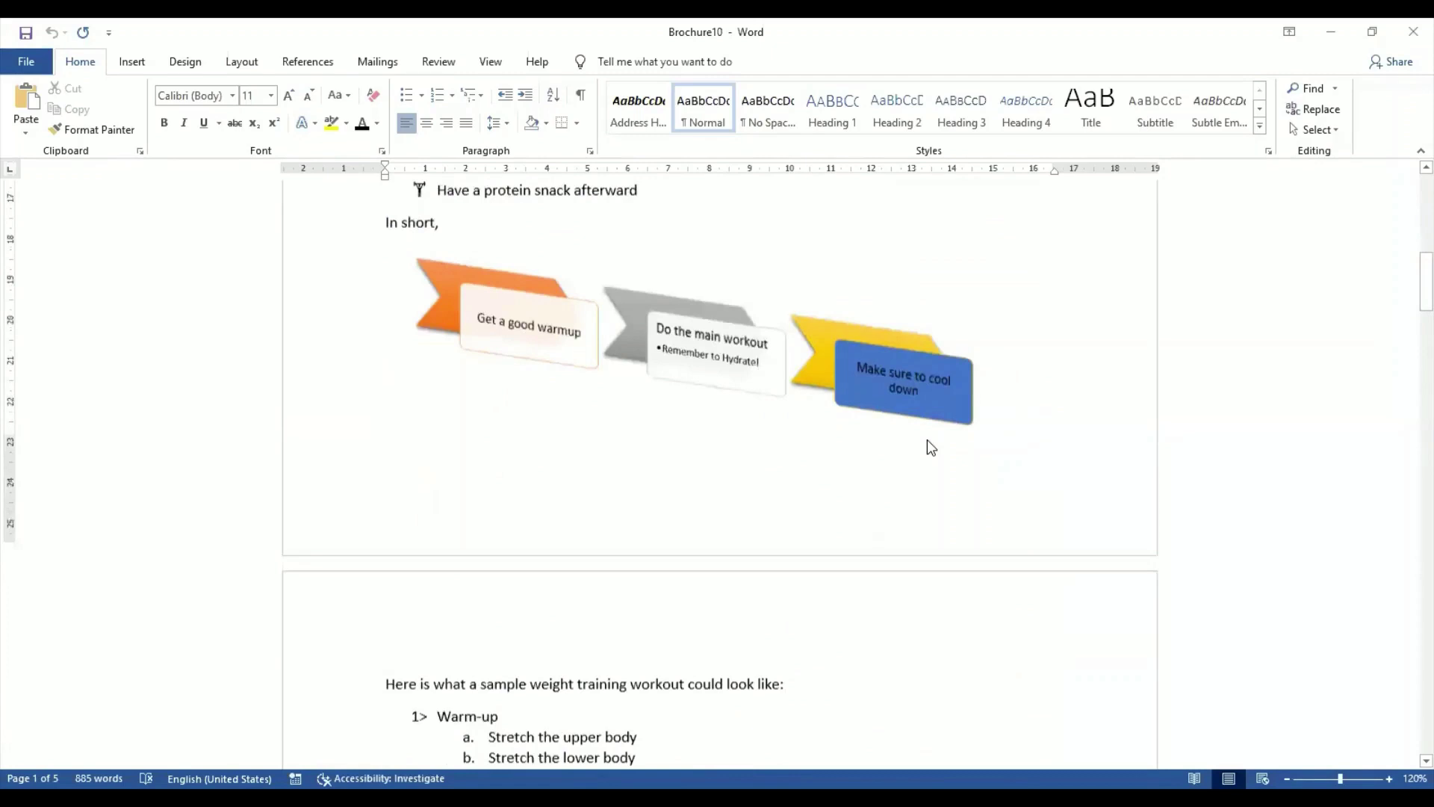
{"action": "scroll", "coordinate": [1015, 414], "scroll_direction": "down", "scroll_amount": 1}
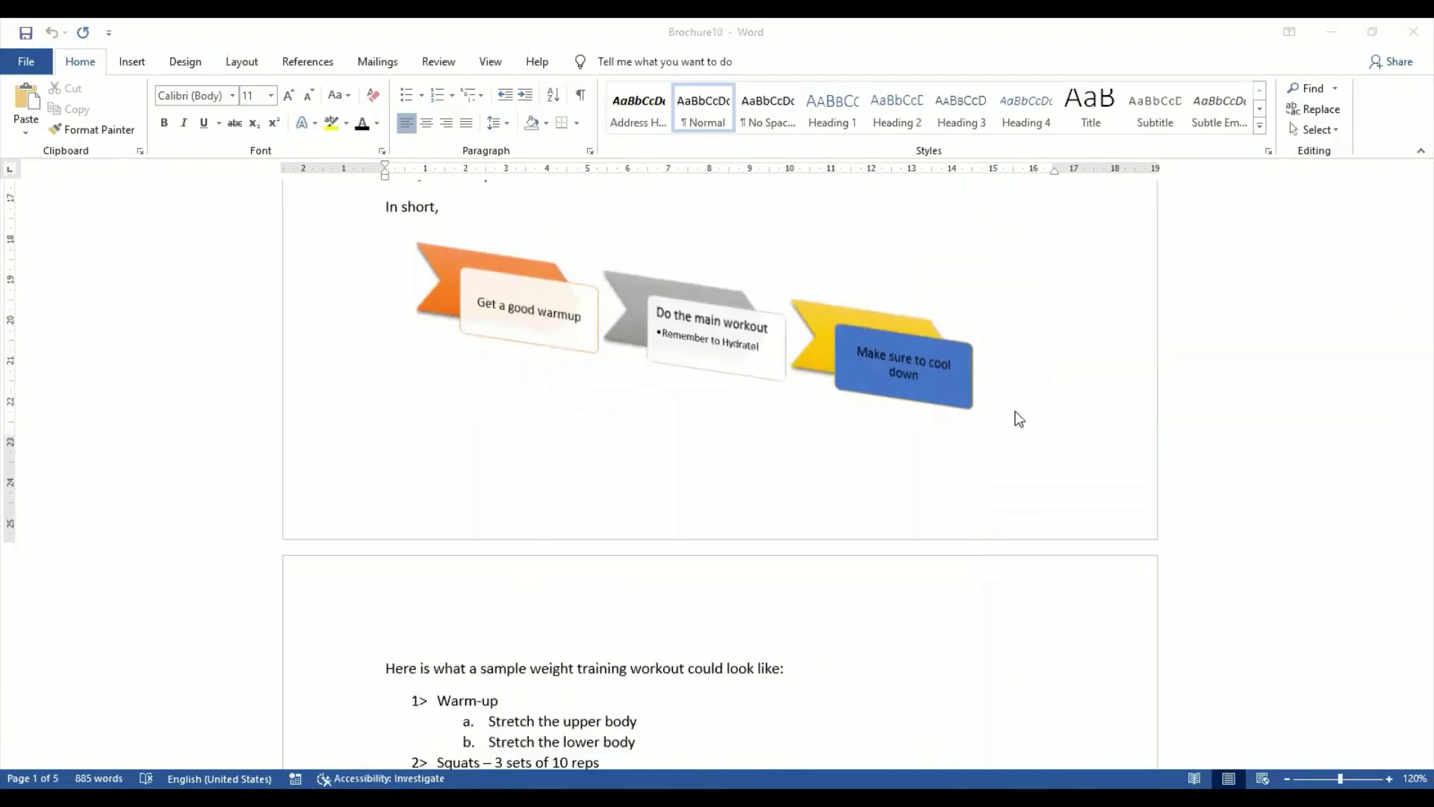
{"action": "left_click", "coordinate": [801, 194]}
{"action": "scroll", "coordinate": [803, 325], "scroll_direction": "up", "scroll_amount": 10}
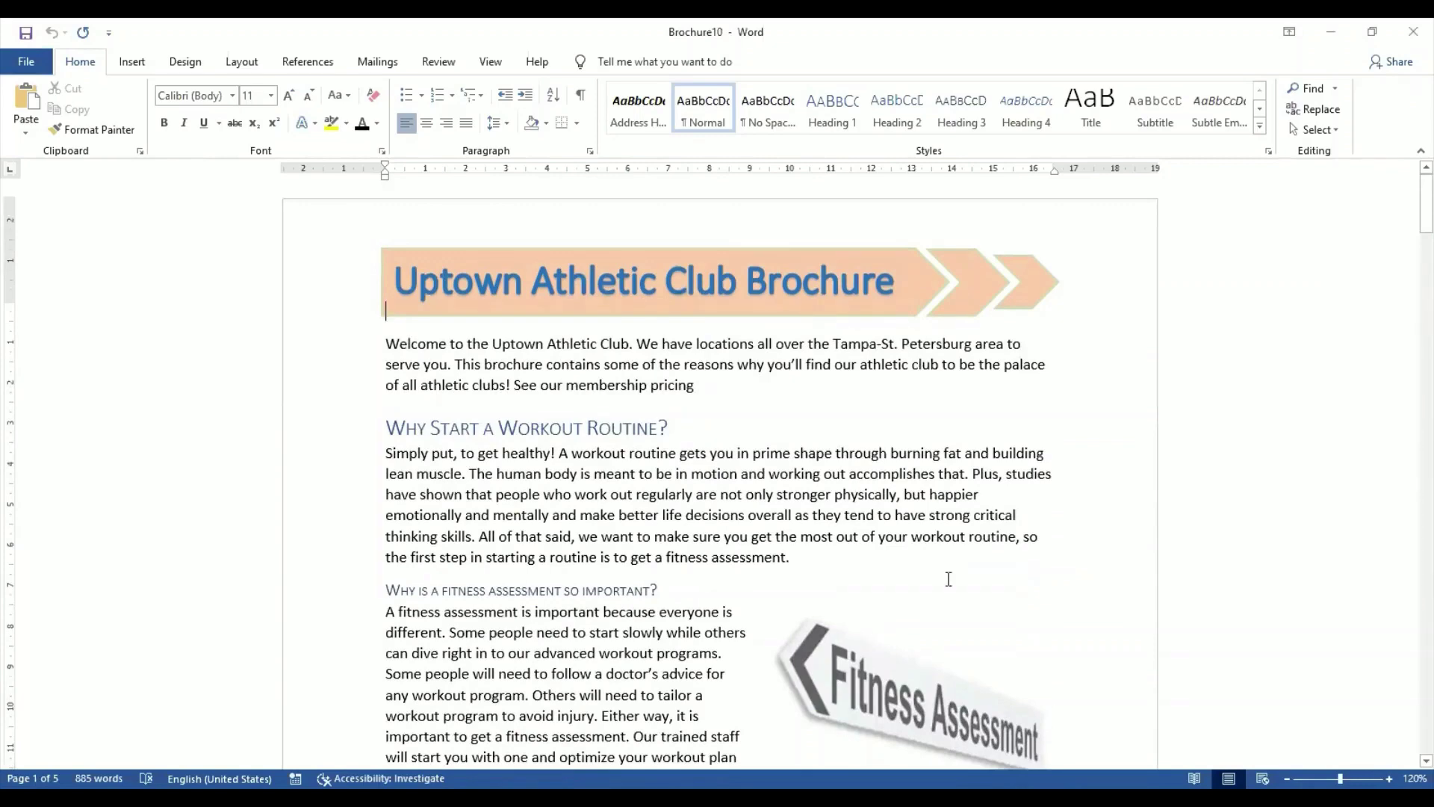
{"action": "scroll", "coordinate": [948, 580], "scroll_direction": "down", "scroll_amount": 20}
{"action": "scroll", "coordinate": [949, 579], "scroll_direction": "down", "scroll_amount": 20}
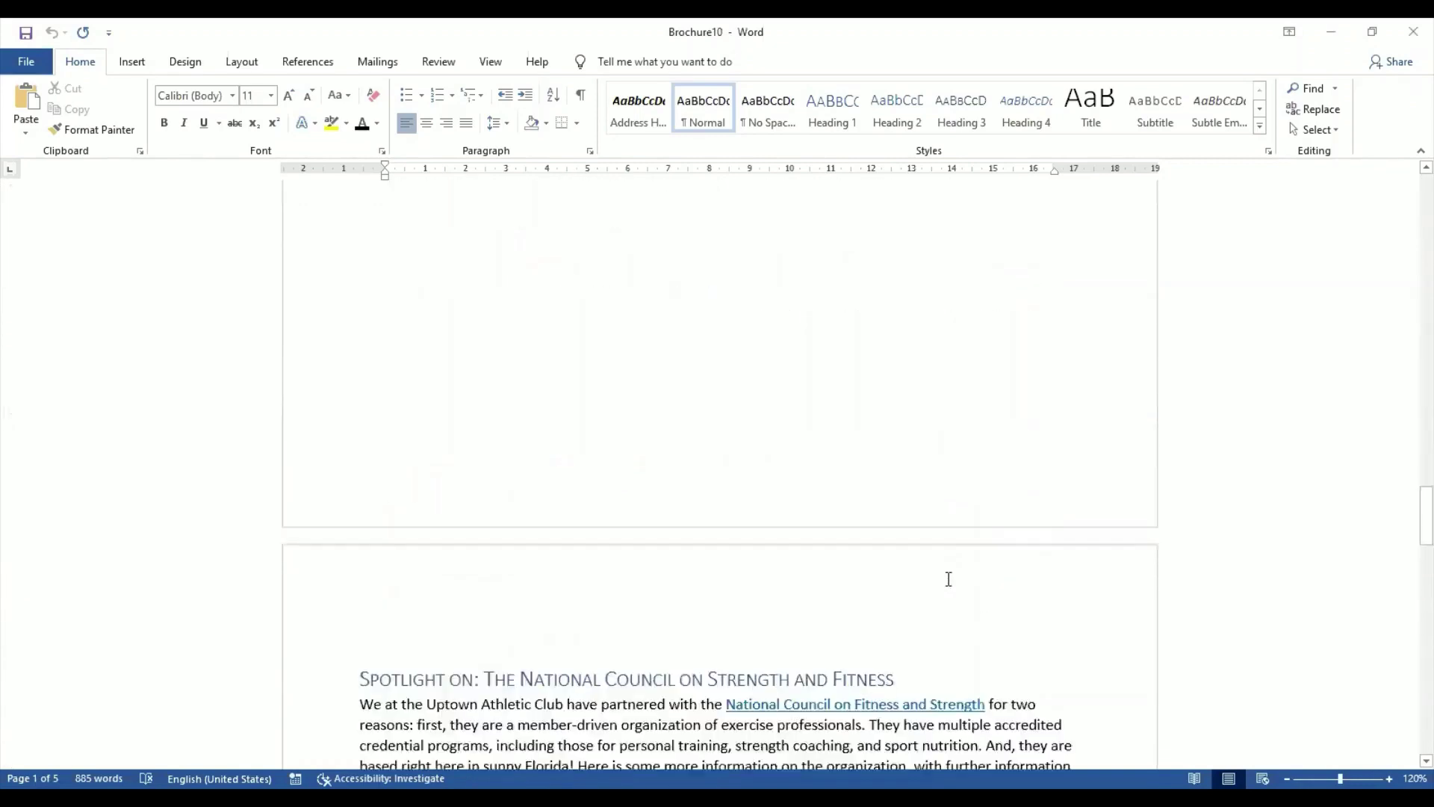
{"action": "scroll", "coordinate": [949, 579], "scroll_direction": "down", "scroll_amount": 10}
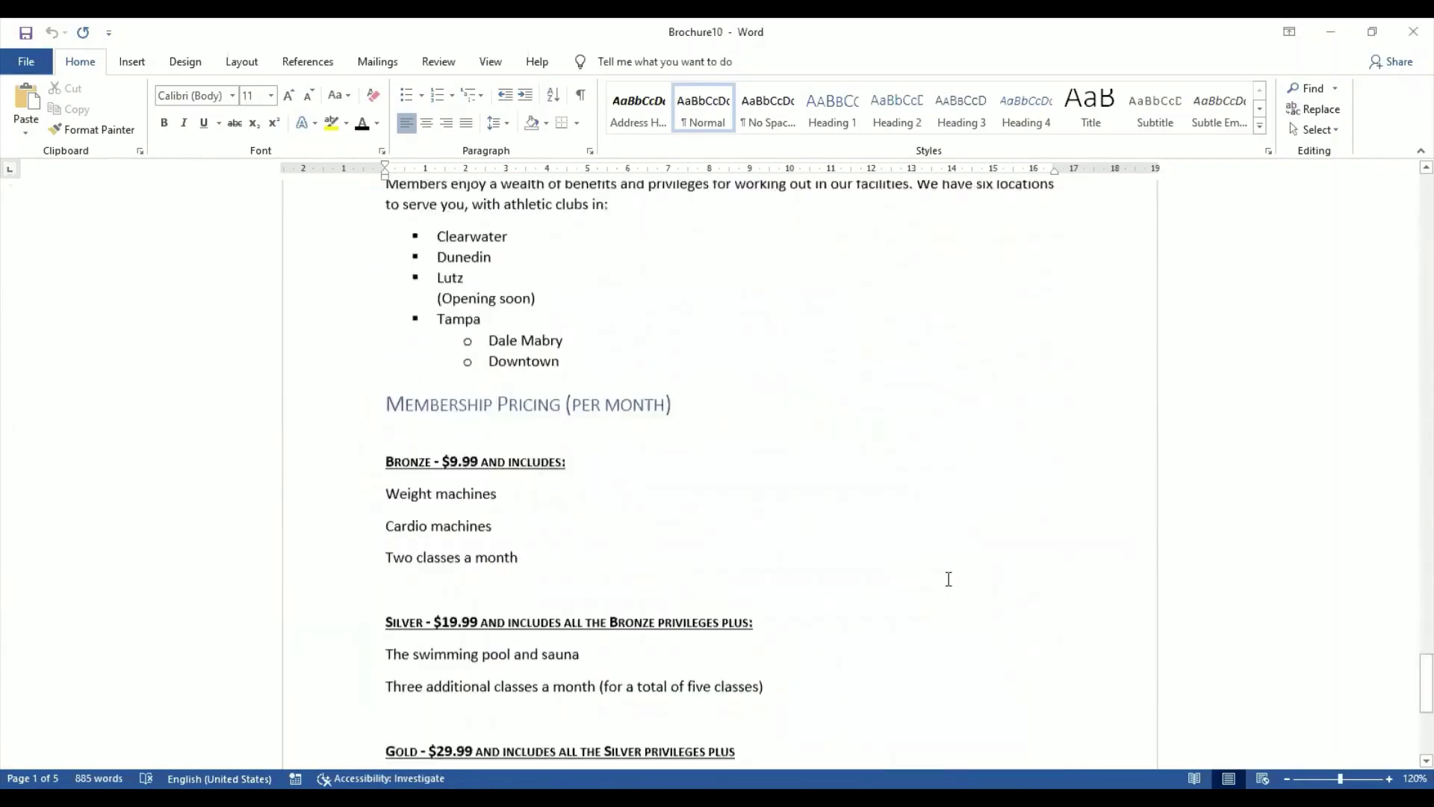
{"action": "scroll", "coordinate": [949, 580], "scroll_direction": "up", "scroll_amount": 8}
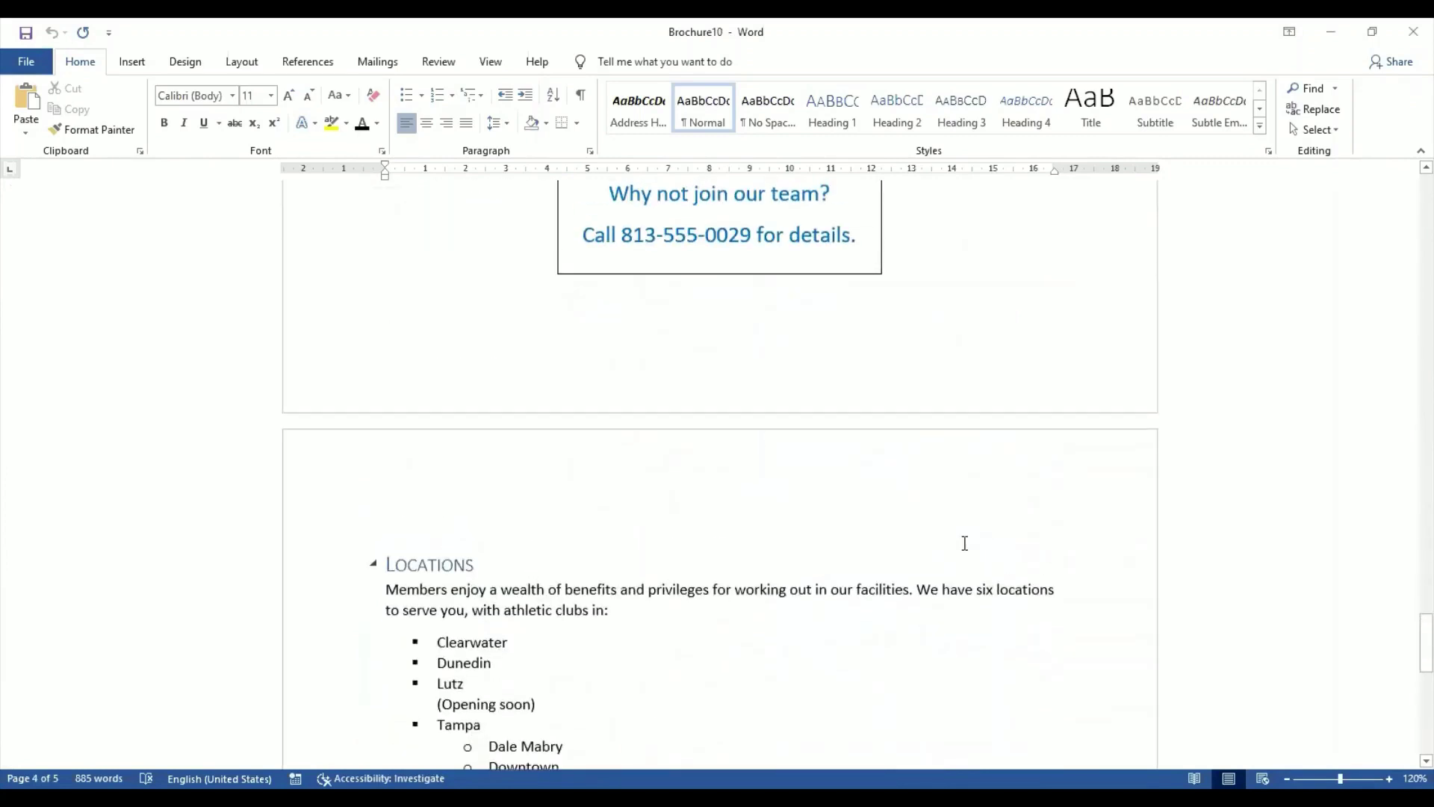
{"action": "scroll", "coordinate": [964, 541], "scroll_direction": "down", "scroll_amount": 5}
{"action": "scroll", "coordinate": [965, 543], "scroll_direction": "up", "scroll_amount": 1}
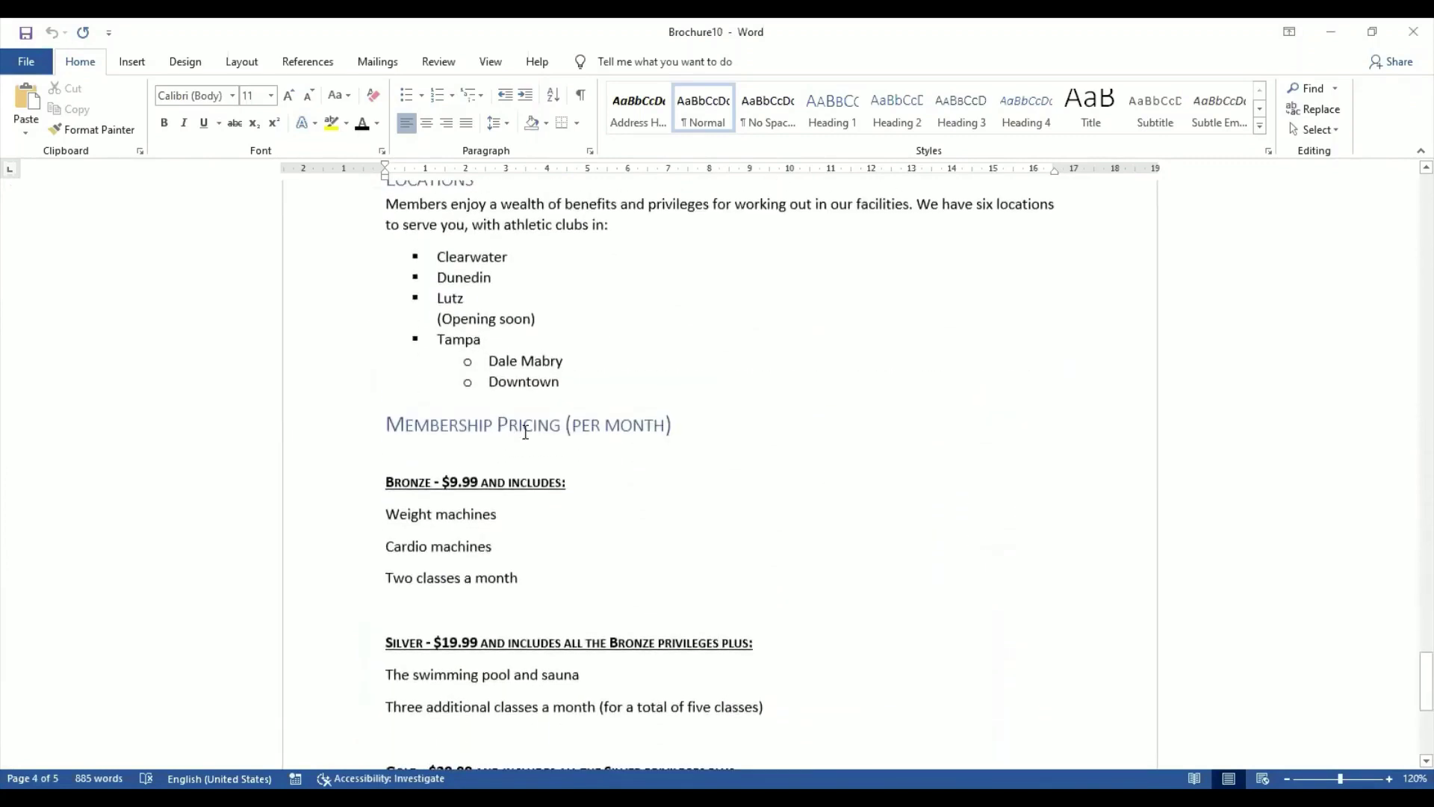
{"action": "left_click_drag", "start_coordinate": [388, 424], "coordinate": [687, 424]}
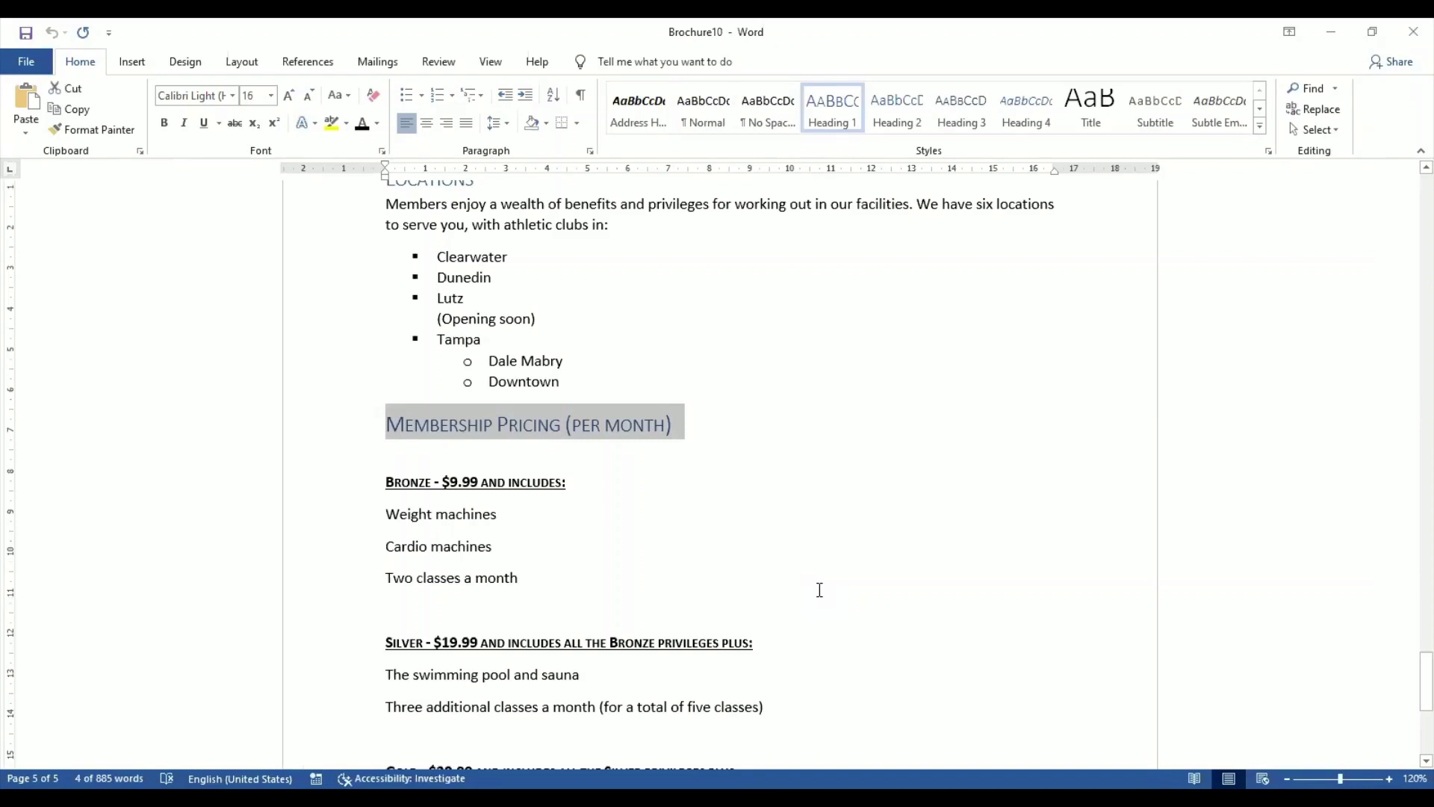
{"action": "left_click", "coordinate": [134, 63]}
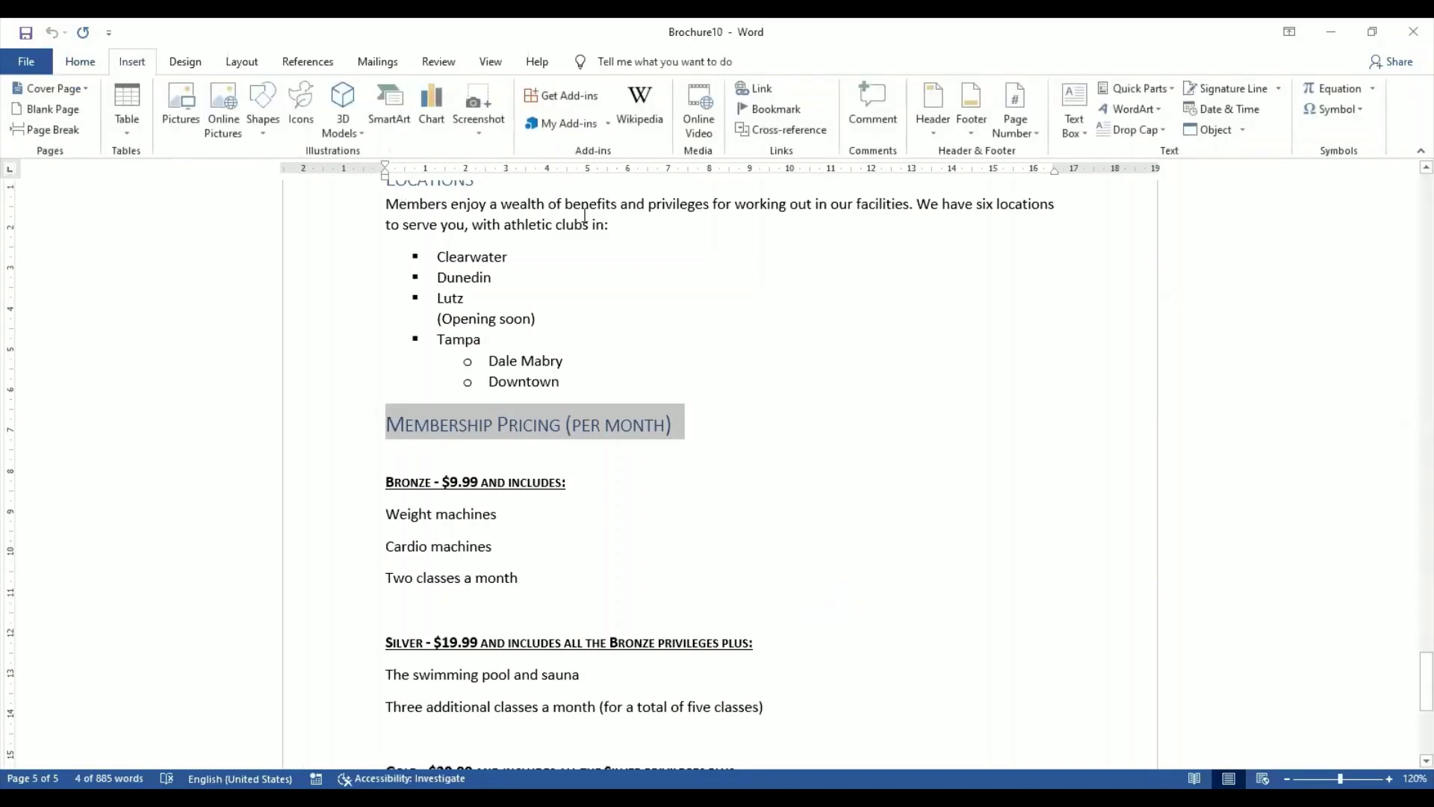
{"action": "left_click", "coordinate": [788, 115]}
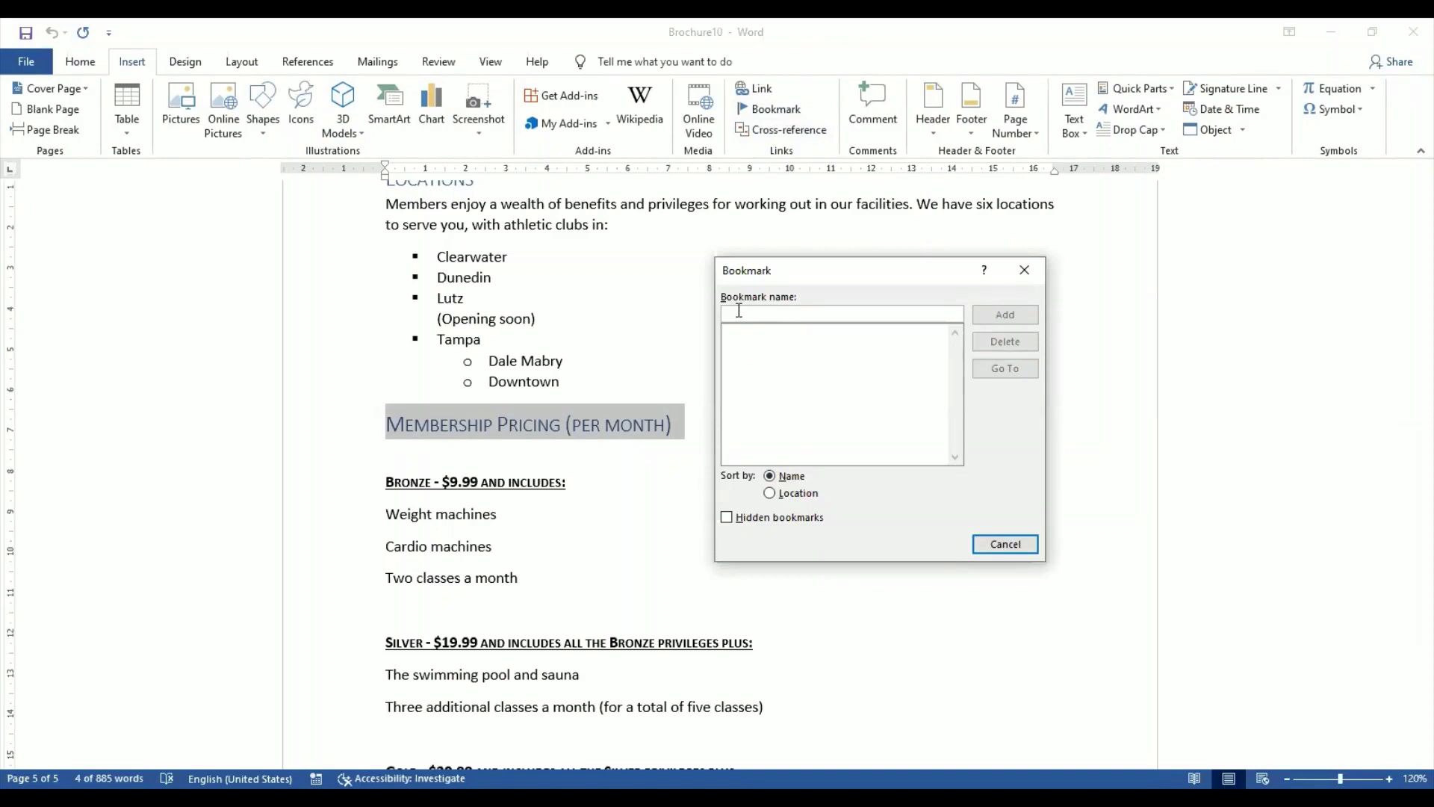
{"action": "type", "text": "Mmeb"}
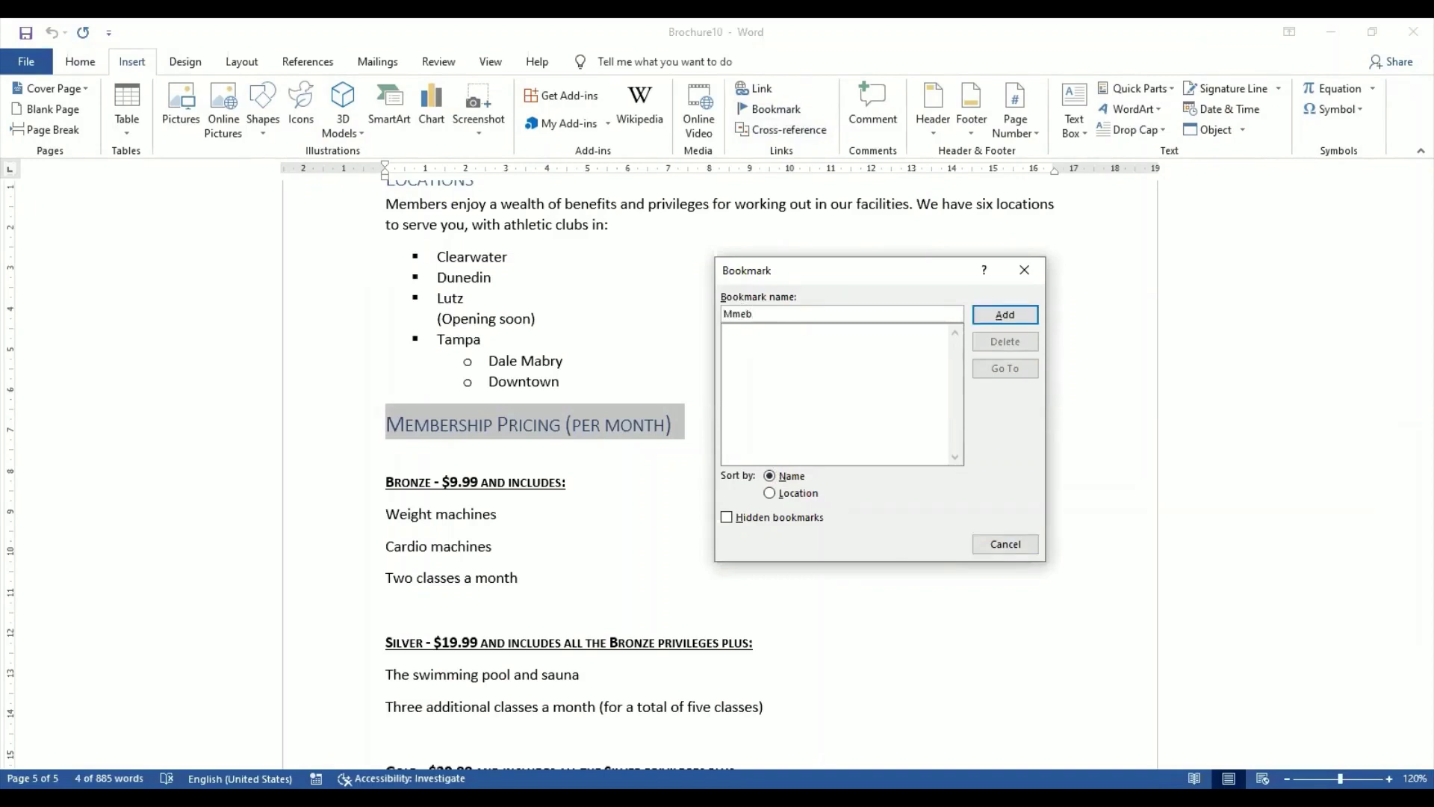
{"action": "key", "text": "BackSpace"}
{"action": "key", "text": "BackSpace"}
{"action": "key", "text": "BackSpace"}
{"action": "type", "text": "embershipPricing"}
{"action": "left_click", "coordinate": [998, 315]}
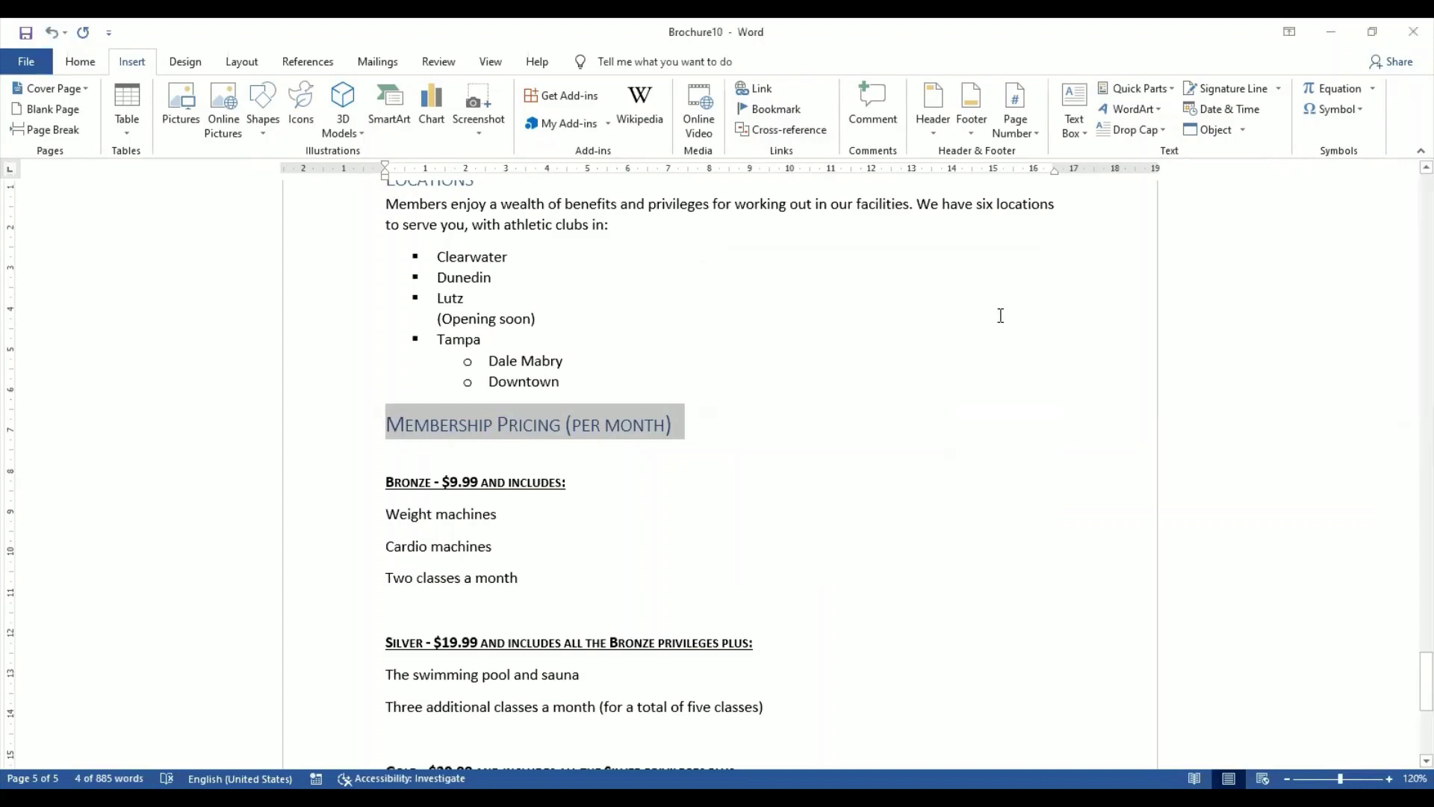
{"action": "left_click", "coordinate": [791, 481]}
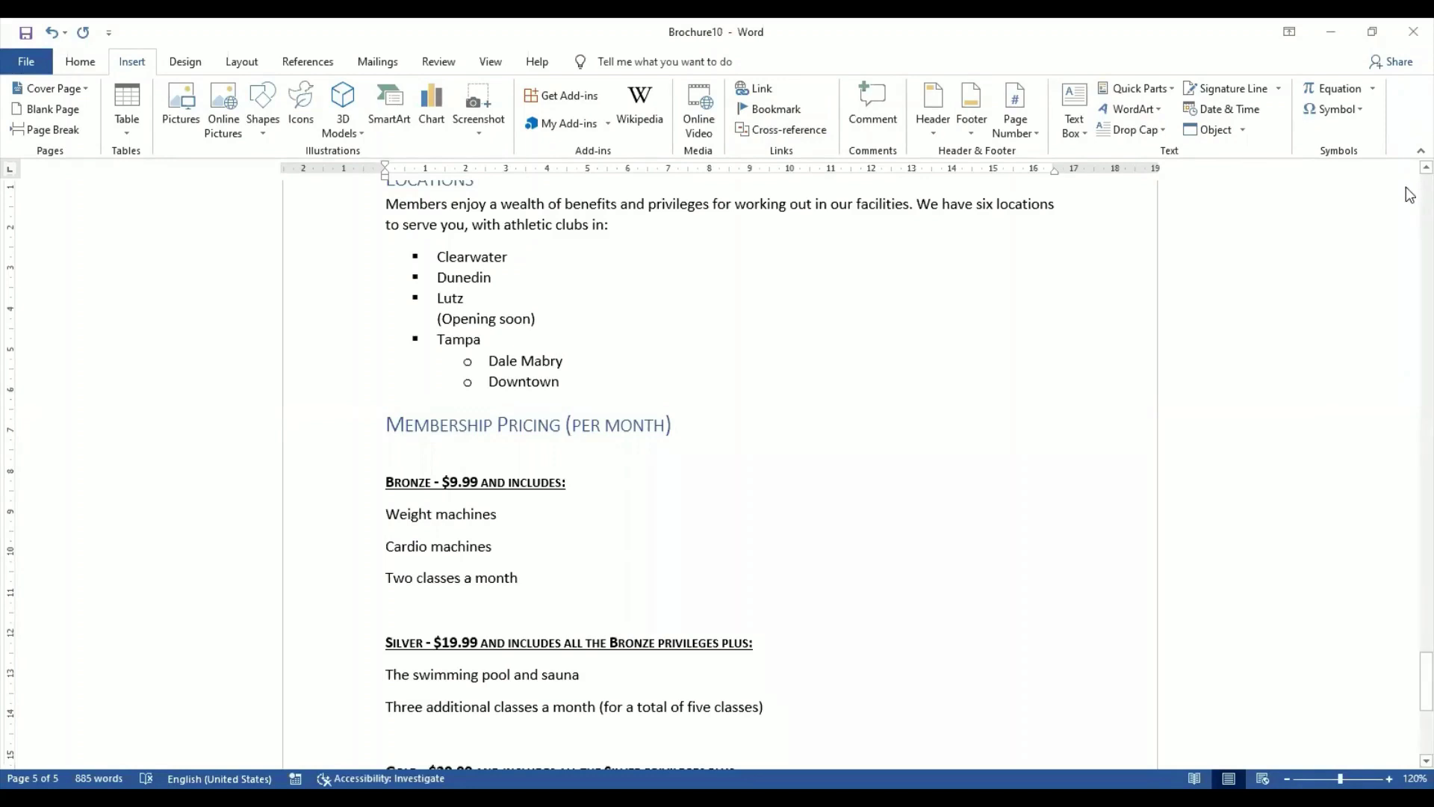
- Recheck the bookmark exercise in the Word2019Assignments PDF and return to the Membership Pricing section of Brochure10
{"action": "scroll", "coordinate": [1410, 195], "scroll_direction": "up", "scroll_amount": 8}
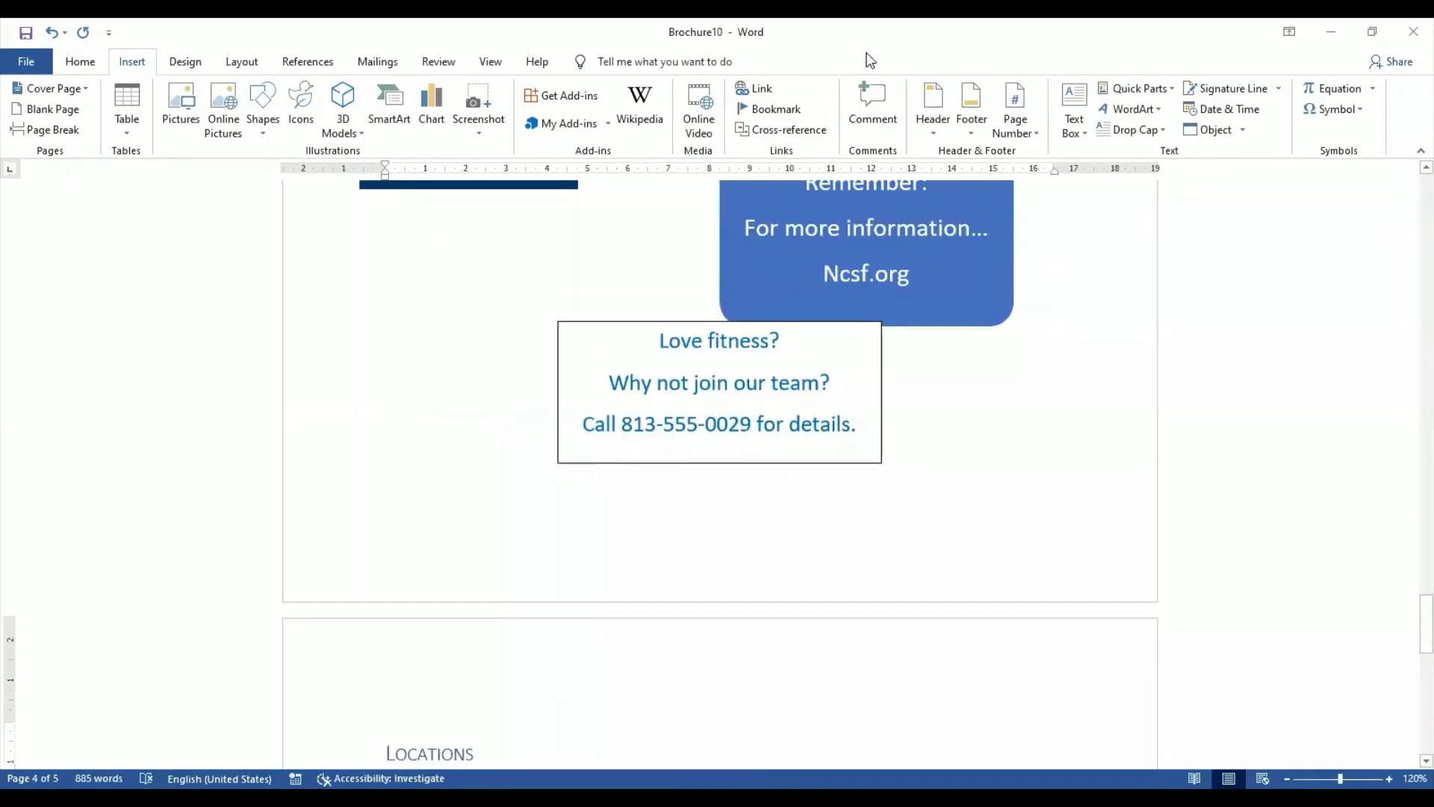
{"action": "key", "text": "alt+Tab"}
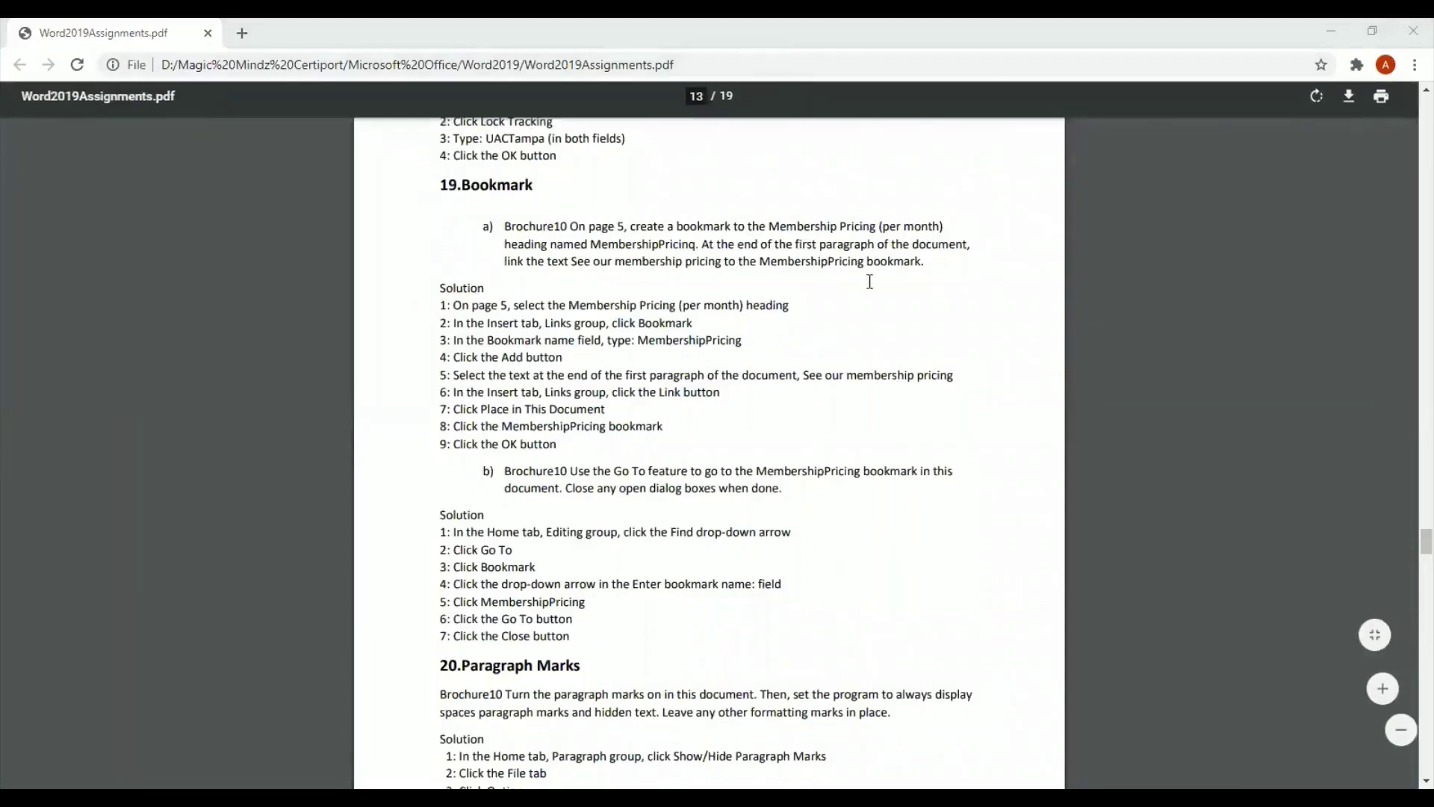
{"action": "key", "text": "alt+Tab"}
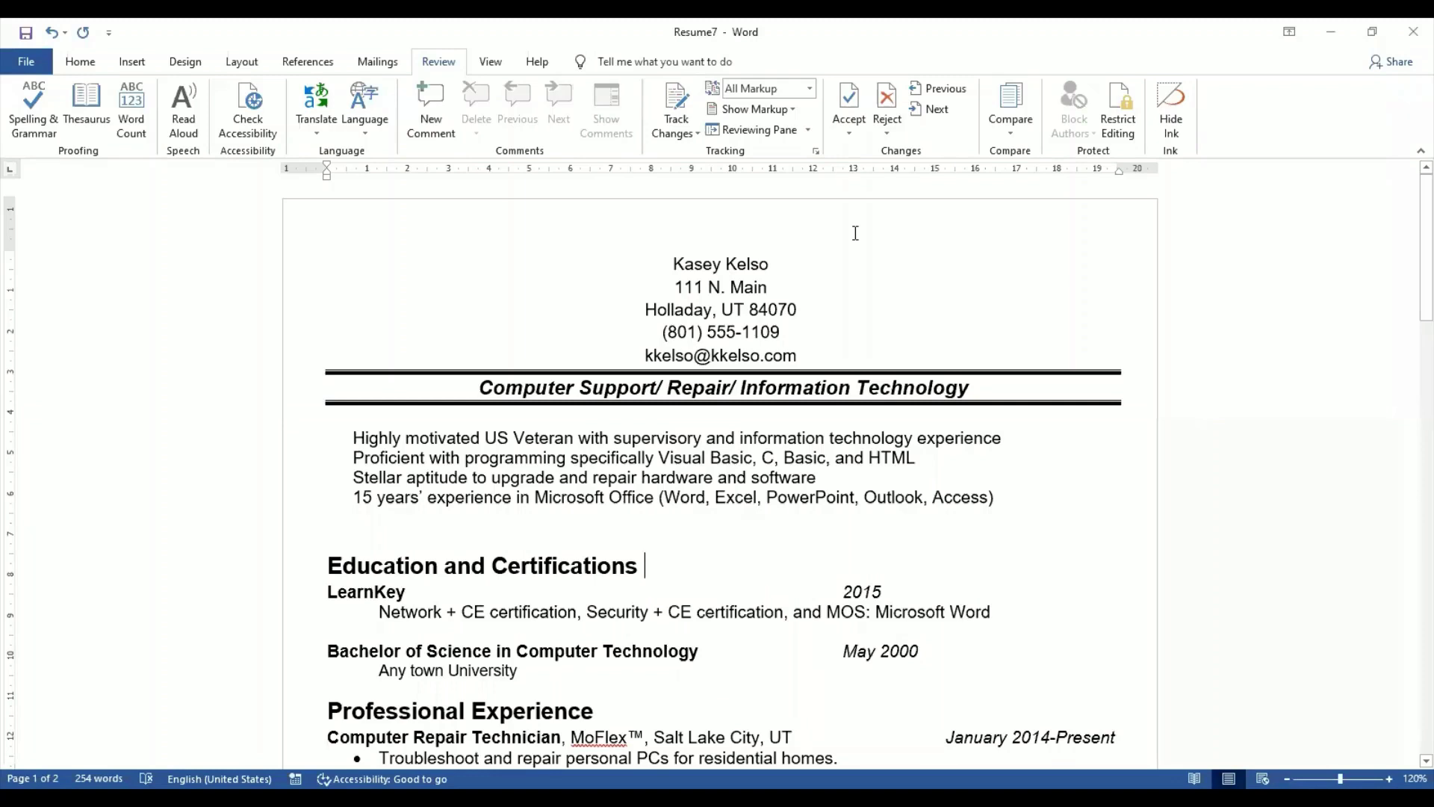
{"action": "key", "text": "alt+Tab"}
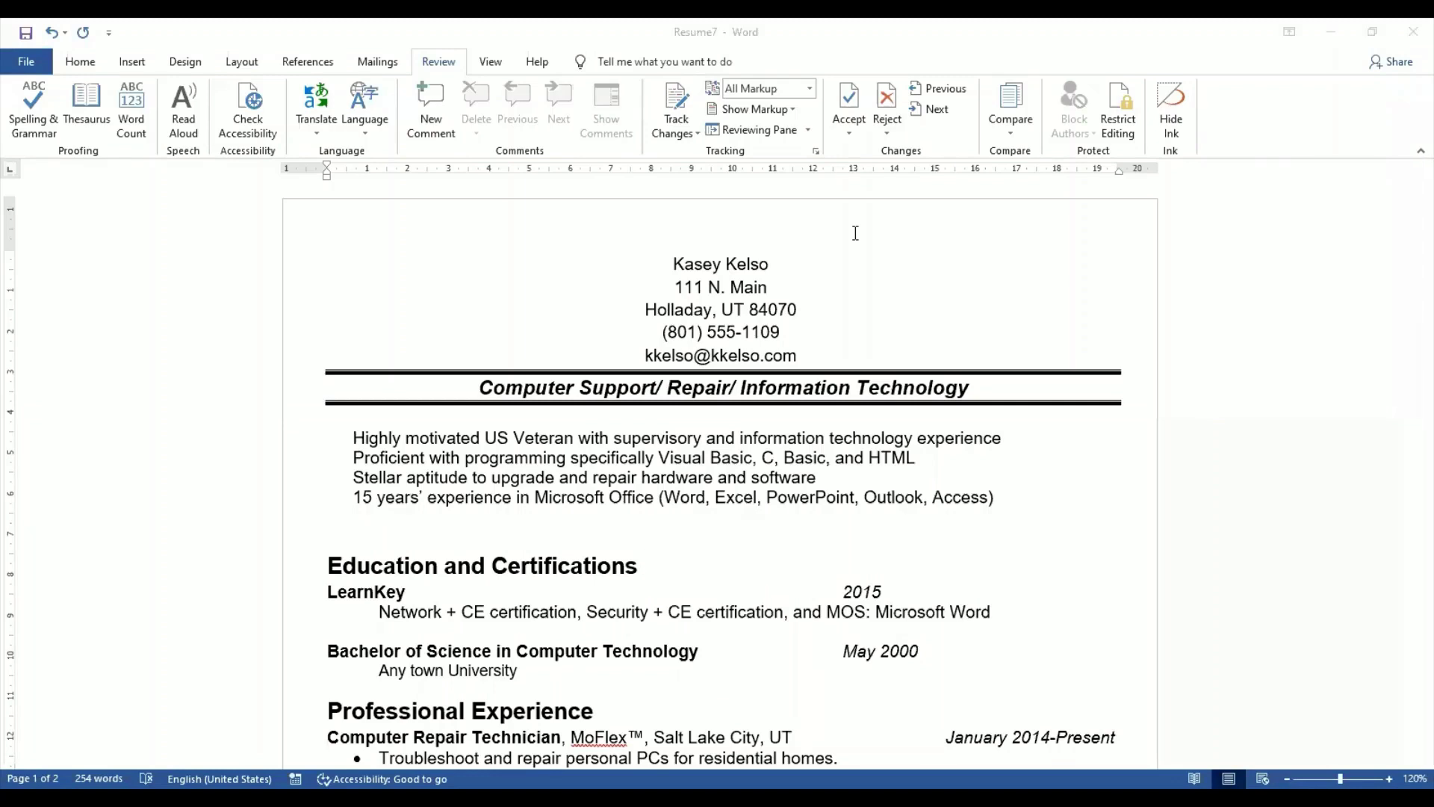
{"action": "scroll", "coordinate": [998, 532], "scroll_direction": "down", "scroll_amount": 3}
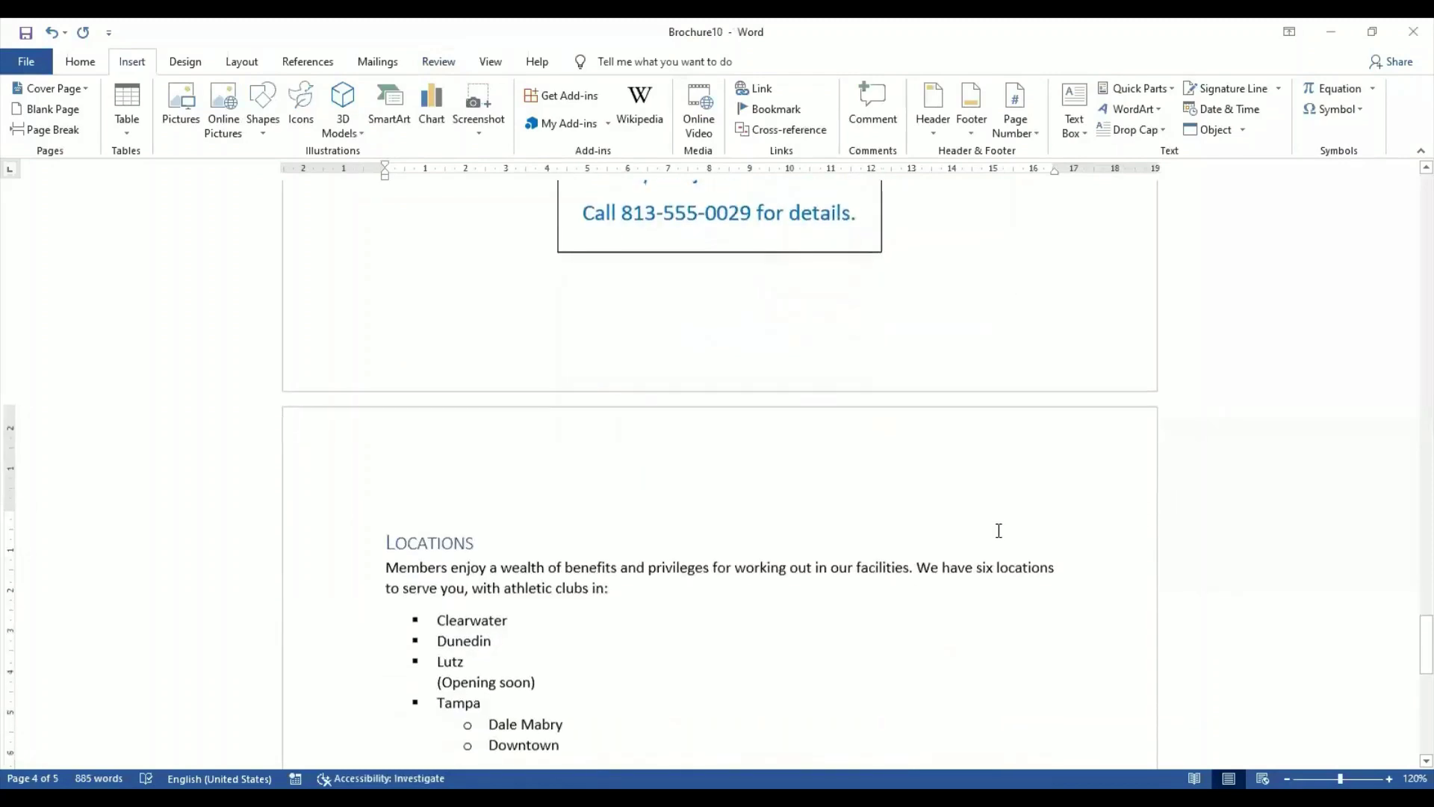
{"action": "scroll", "coordinate": [998, 530], "scroll_direction": "down", "scroll_amount": 9}
{"action": "scroll", "coordinate": [1002, 528], "scroll_direction": "up", "scroll_amount": 3}
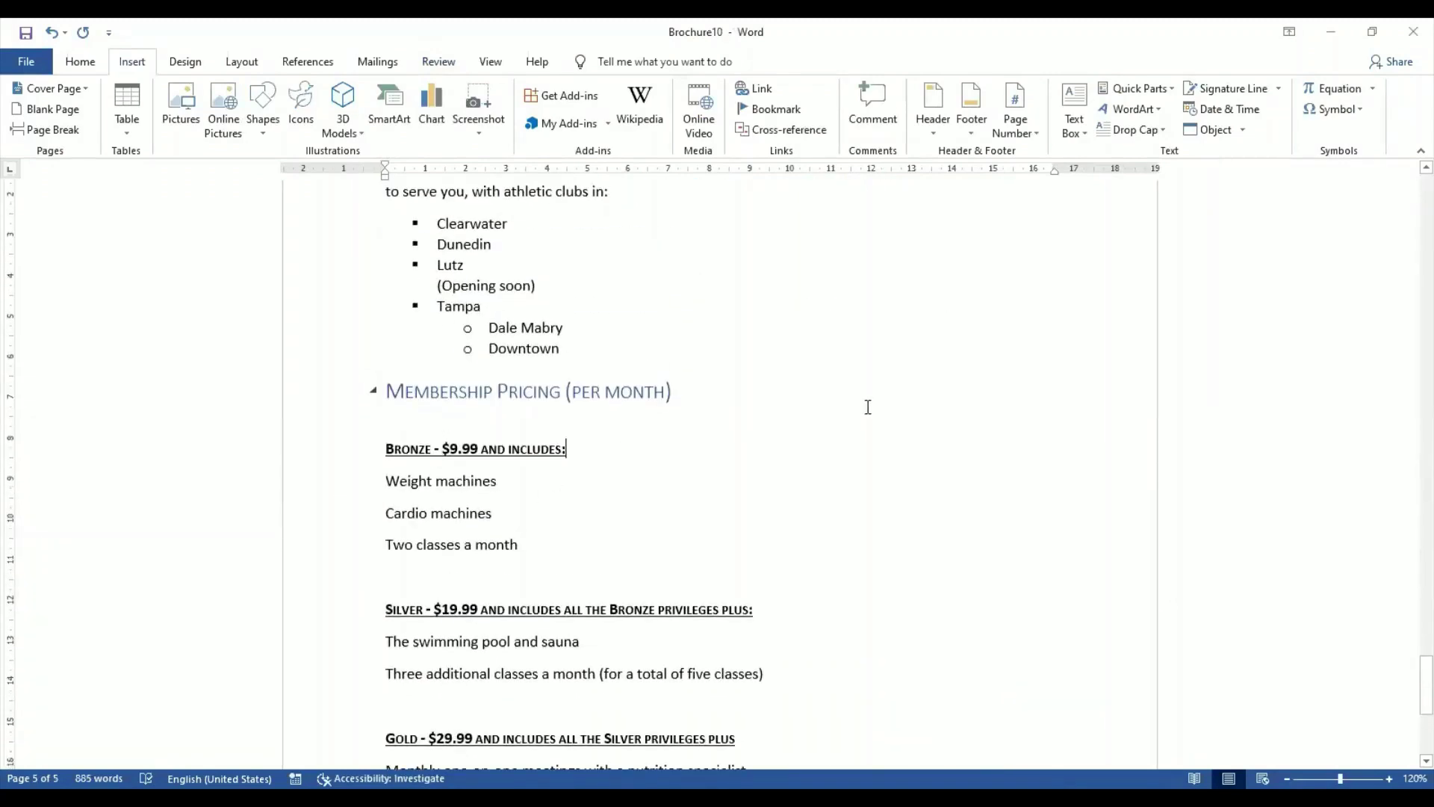
- Link the text "See our membership pricing" at the end of the first paragraph to the MembershipPricing bookmark and follow the link
{"action": "scroll", "coordinate": [868, 407], "scroll_direction": "up", "scroll_amount": 20}
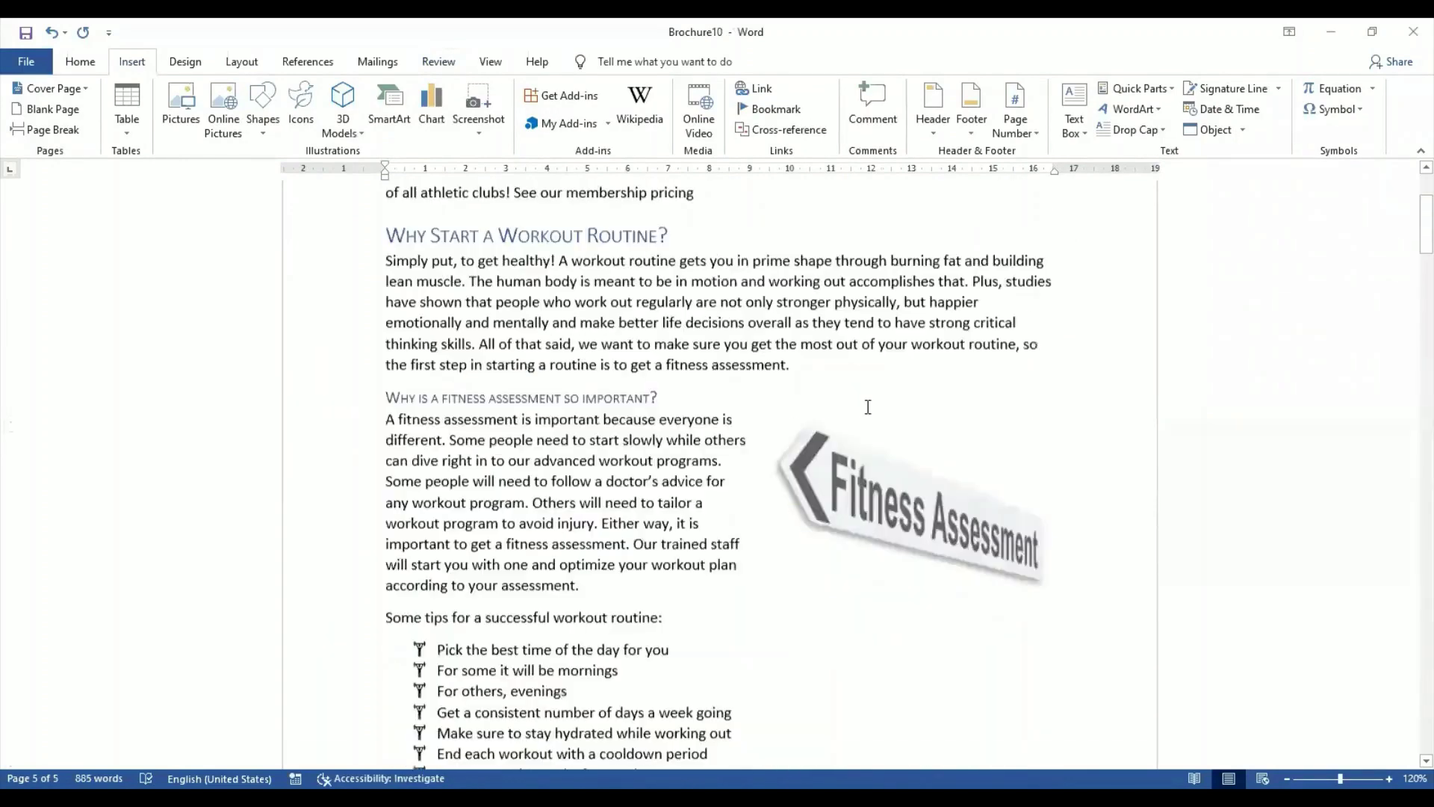
{"action": "scroll", "coordinate": [868, 407], "scroll_direction": "up", "scroll_amount": 3}
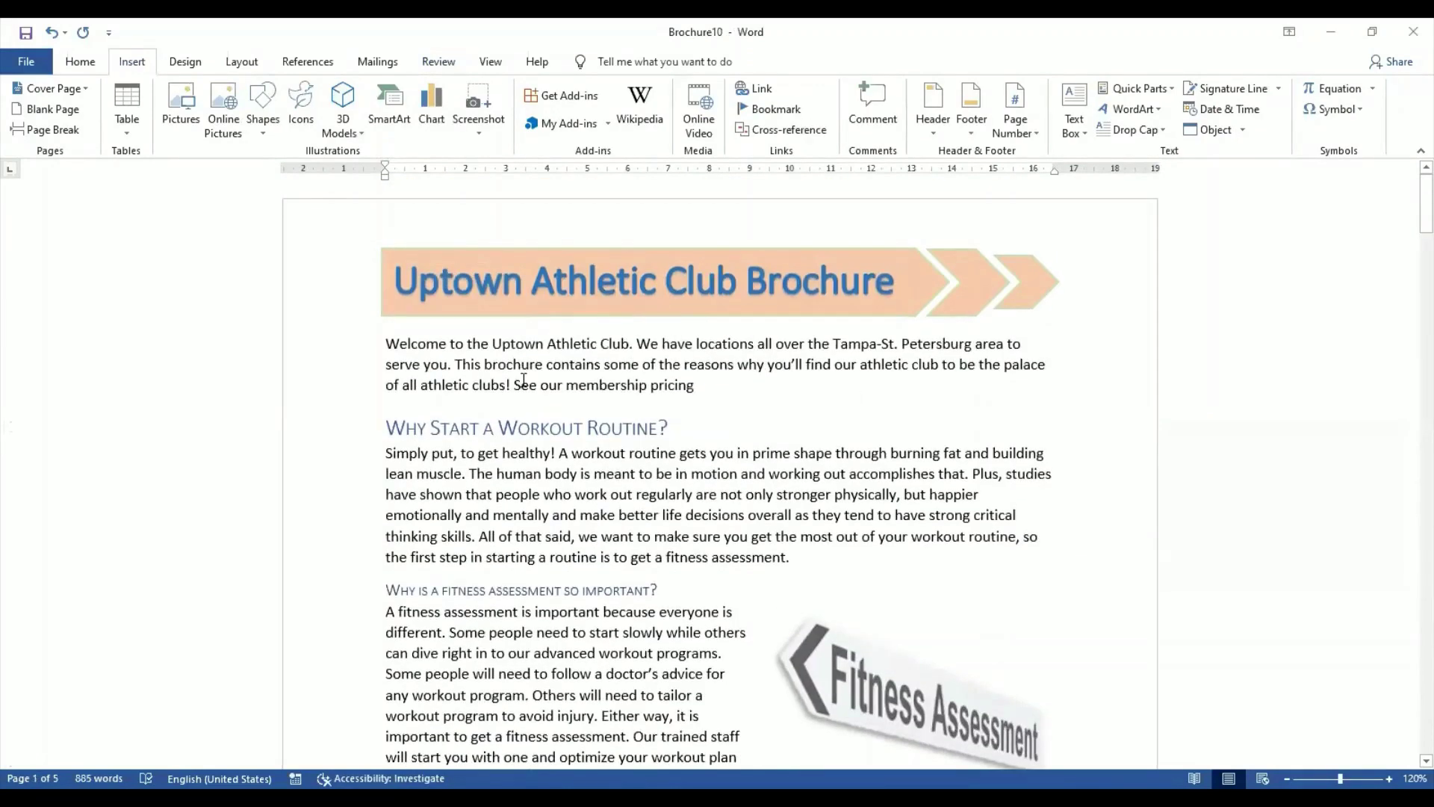
{"action": "left_click_drag", "start_coordinate": [514, 385], "coordinate": [679, 384]}
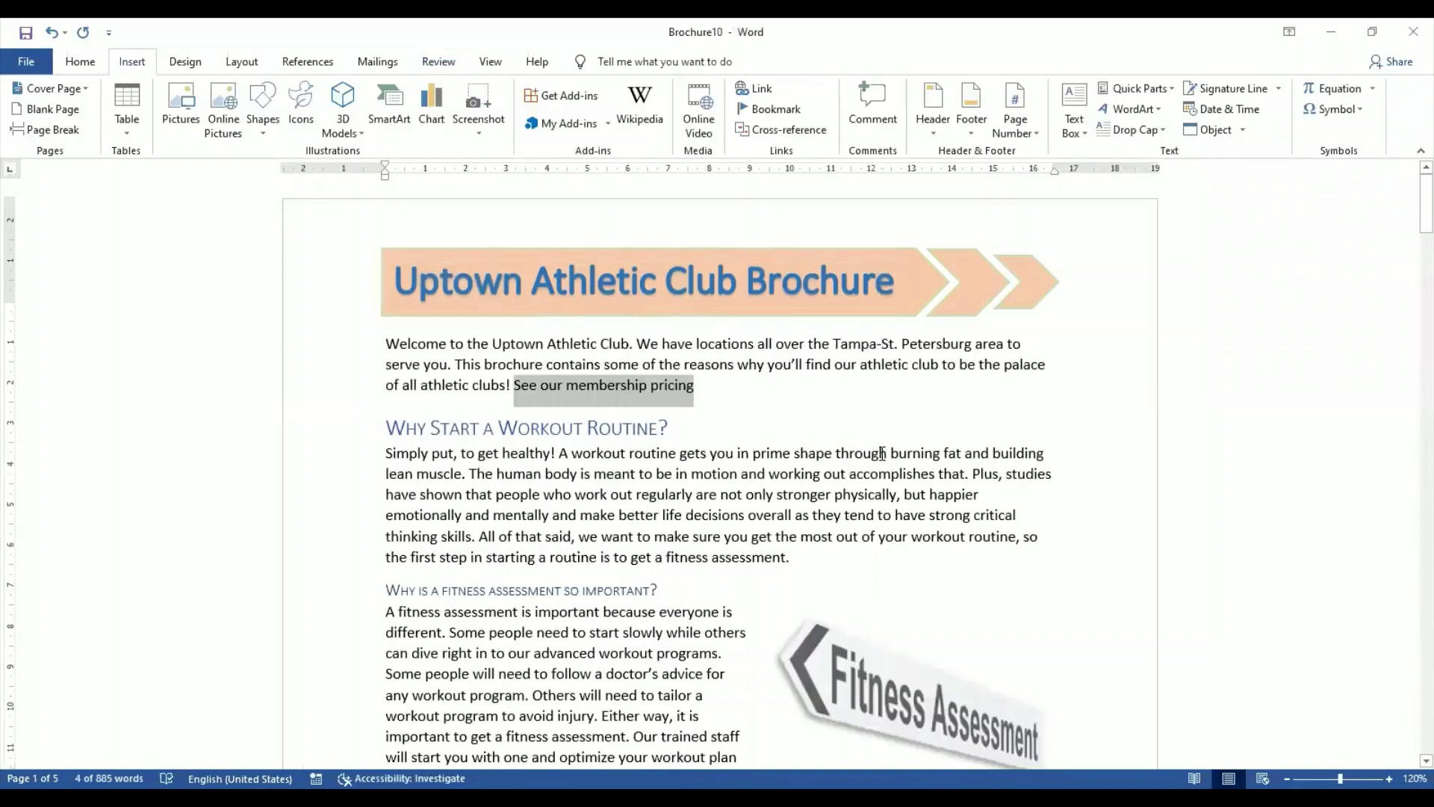
{"action": "left_click", "coordinate": [759, 89]}
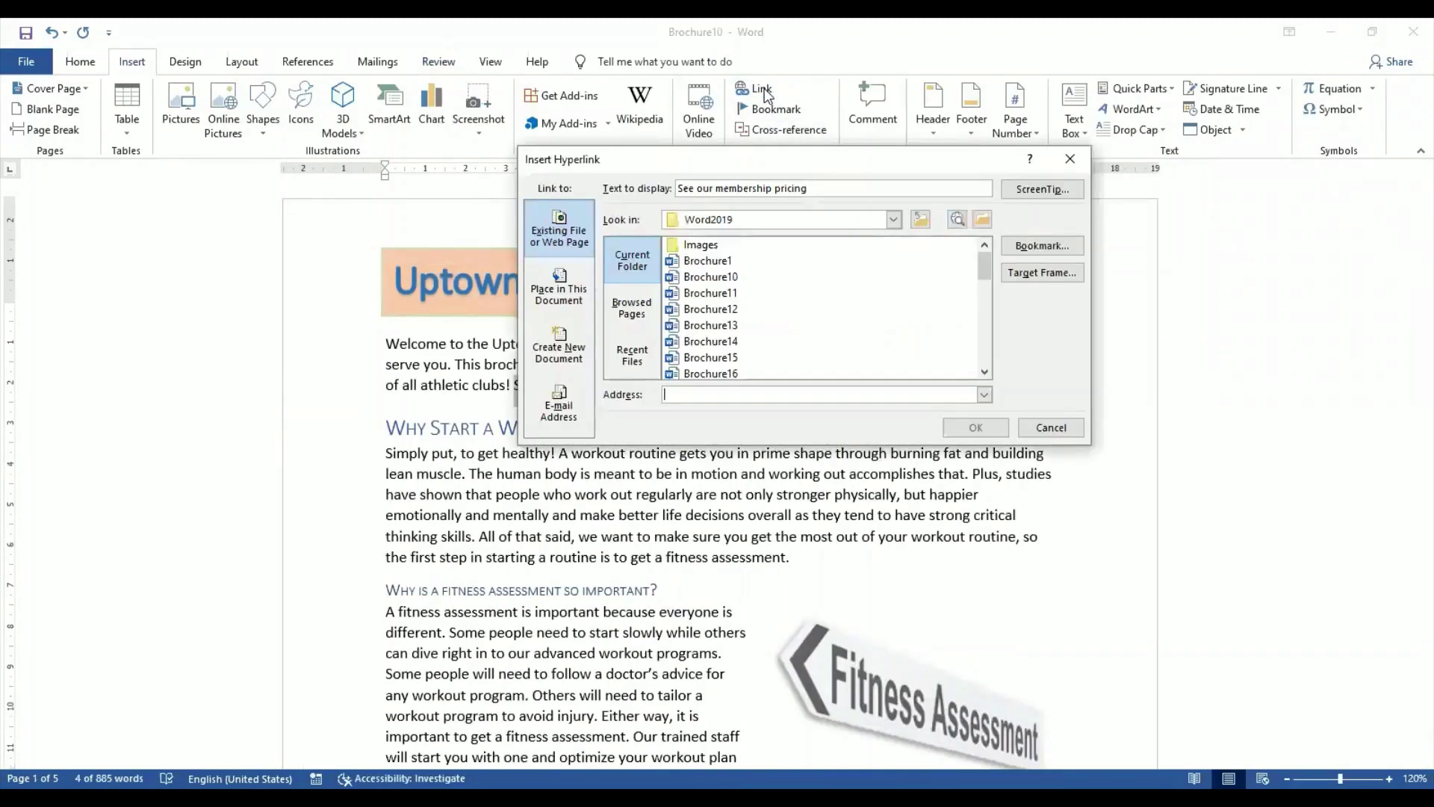
{"action": "left_click_drag", "start_coordinate": [796, 157], "coordinate": [865, 148]}
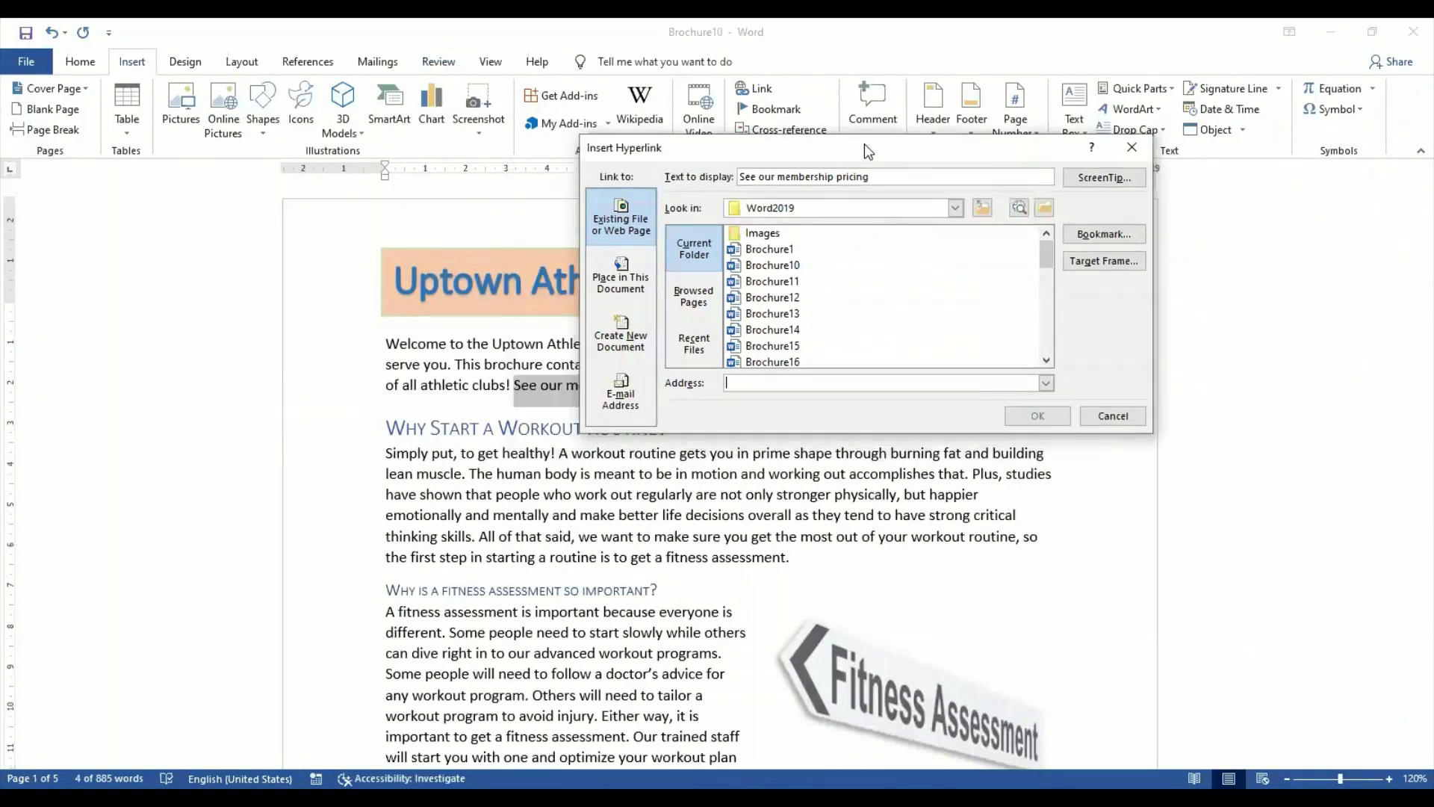
{"action": "left_click", "coordinate": [630, 282]}
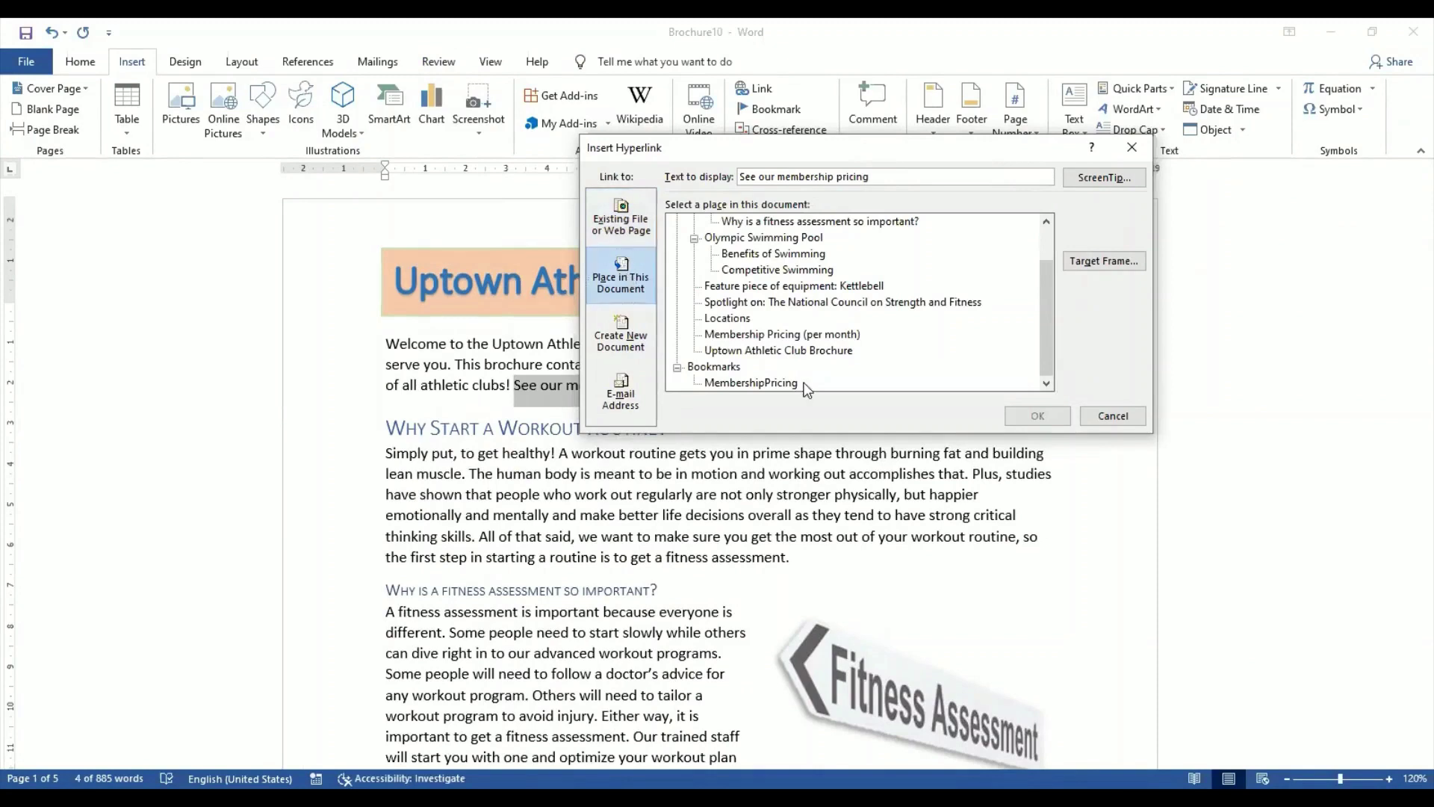
{"action": "left_click", "coordinate": [786, 384]}
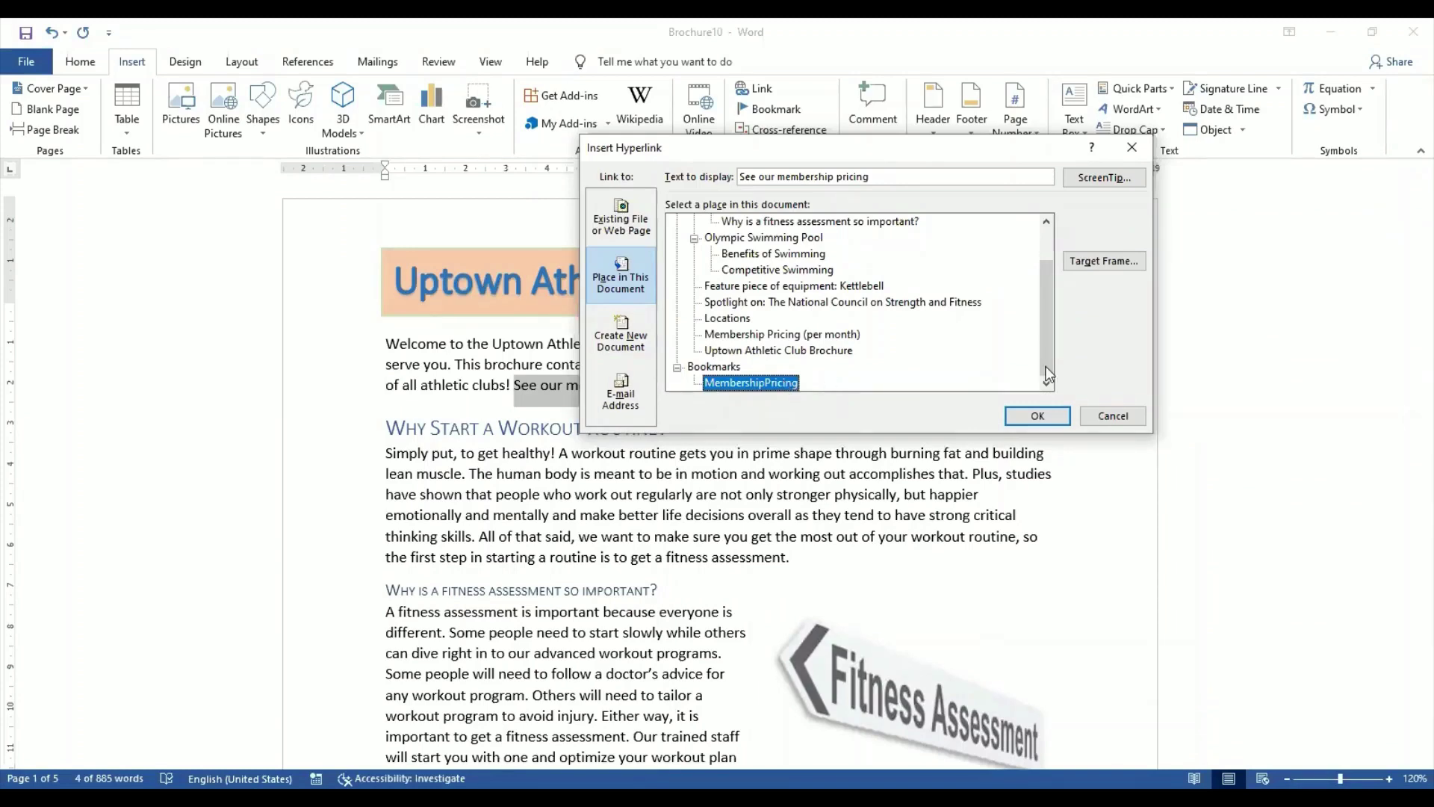
{"action": "left_click", "coordinate": [1038, 416]}
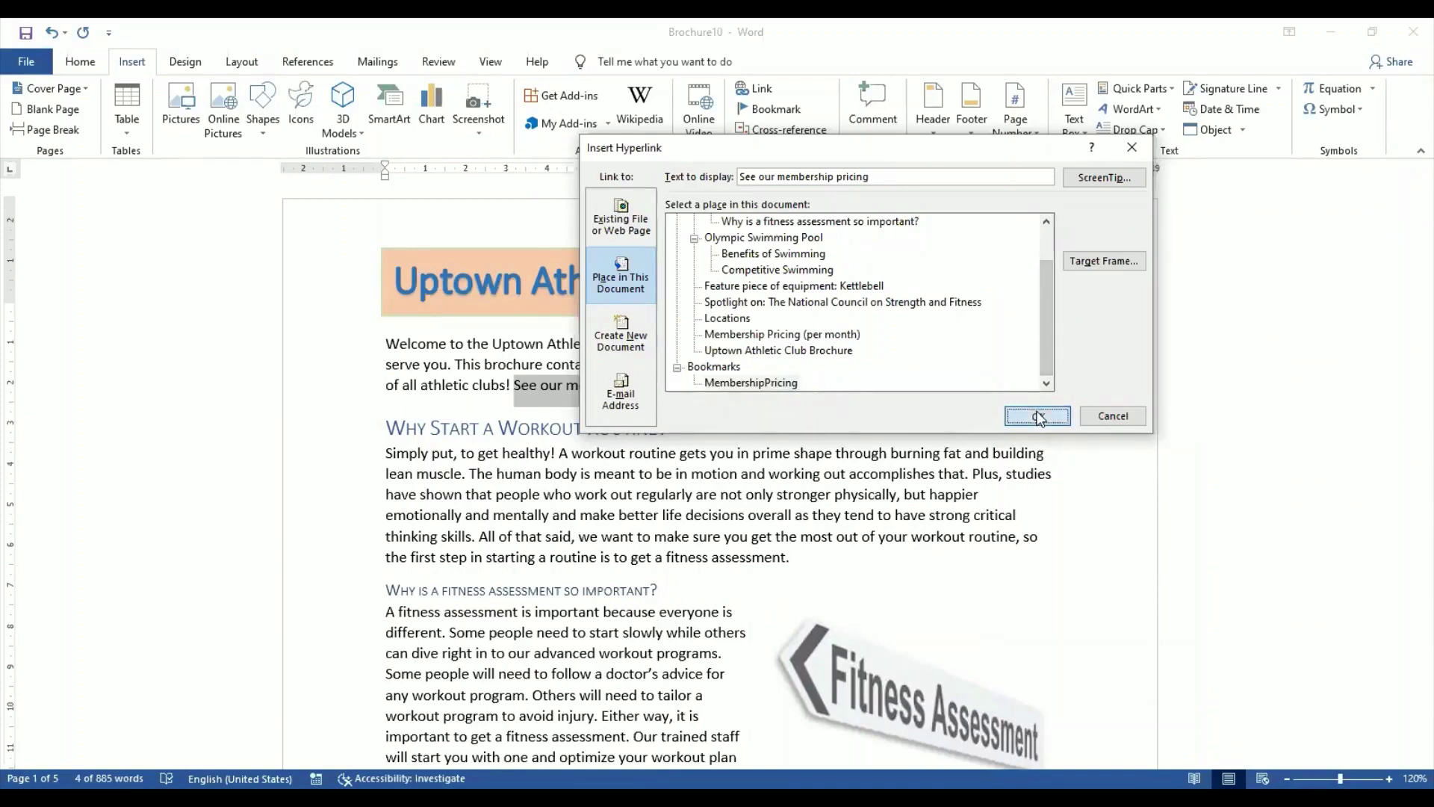
{"action": "left_click", "coordinate": [804, 495]}
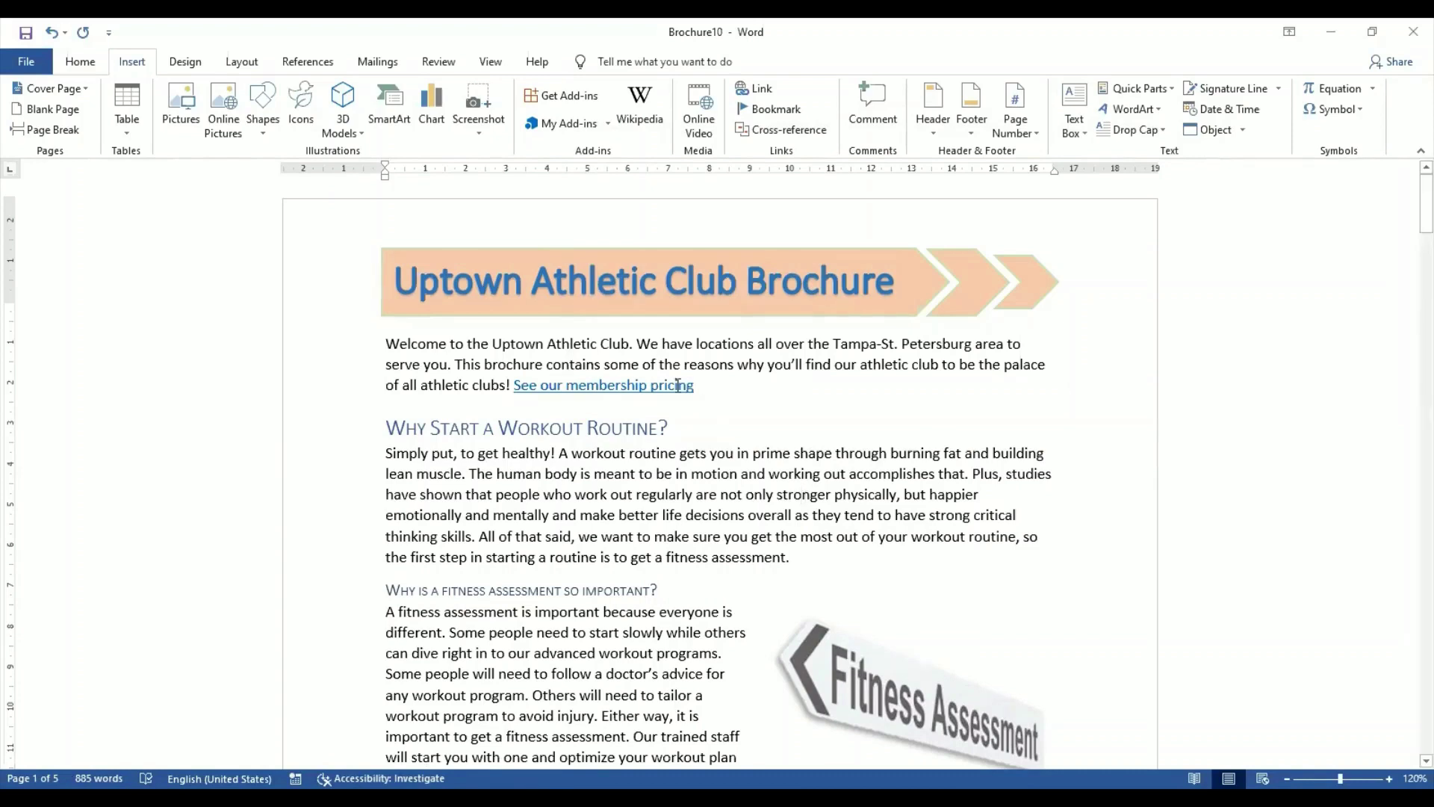
{"action": "mouse_move", "coordinate": [622, 396]}
{"action": "left_click", "coordinate": [617, 387], "text": "ctrl"}
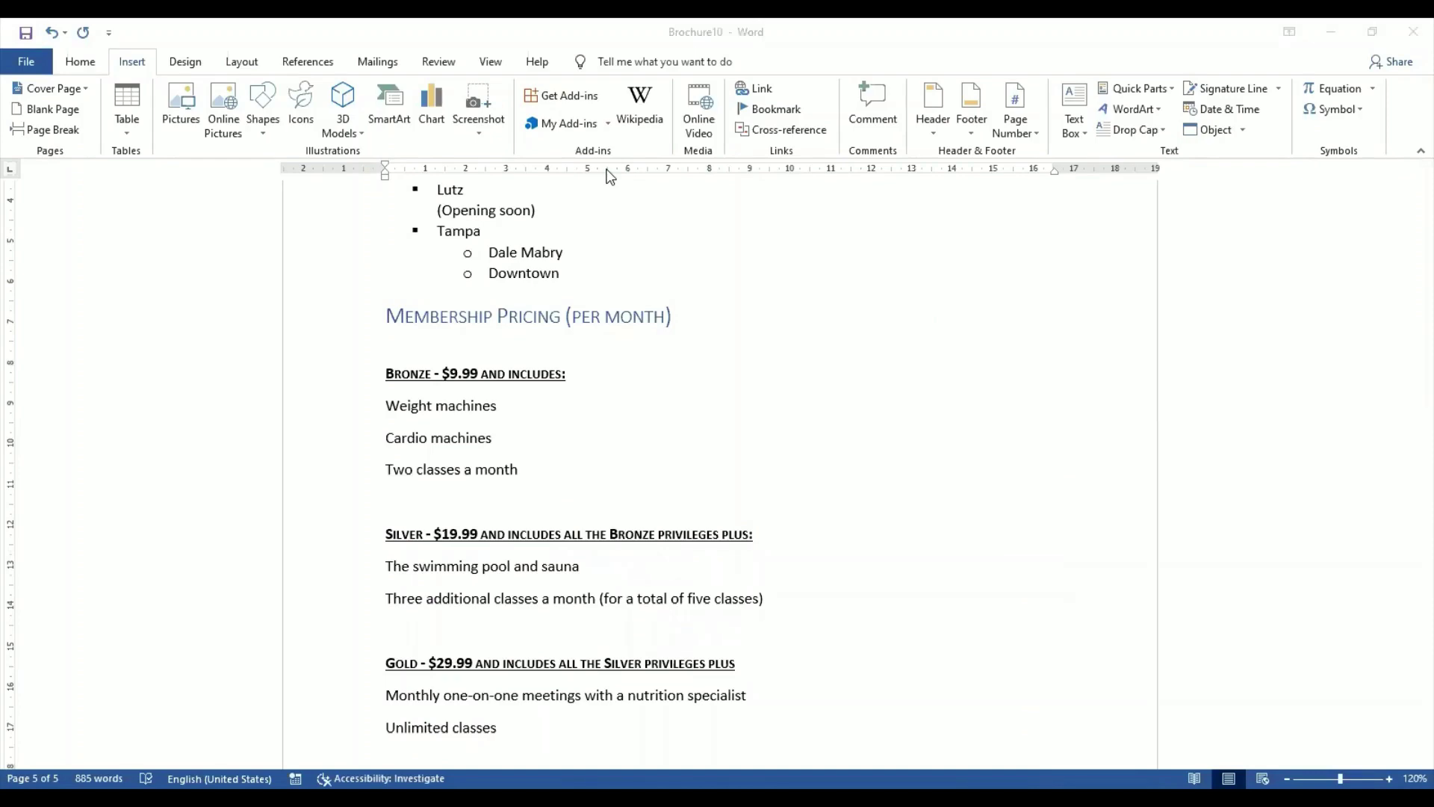
- Switch to the Word2019Assignments PDF and read the Go To bookmark task 19b and the Paragraph Marks exercise
{"action": "key", "text": "alt+Tab"}
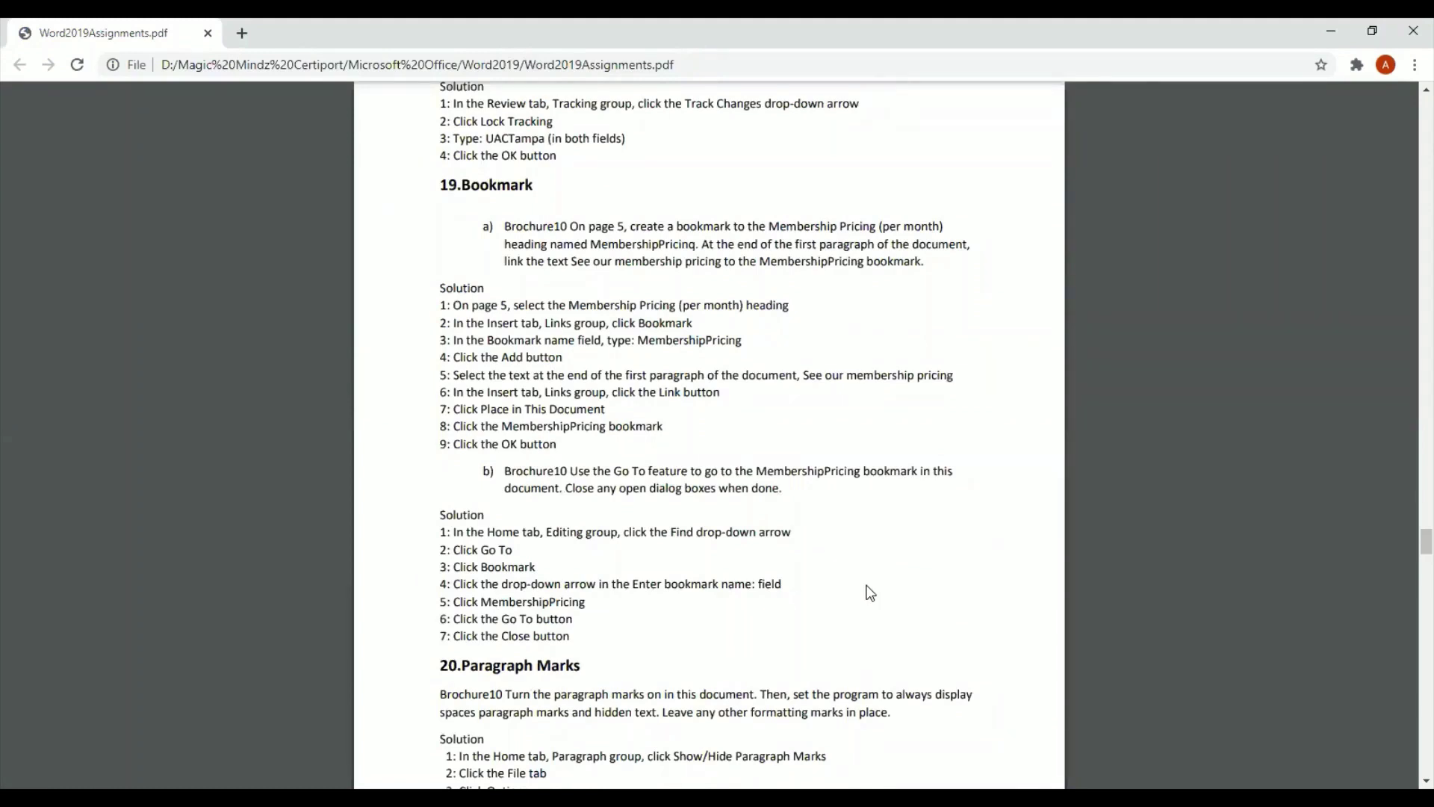
{"action": "scroll", "coordinate": [1428, 781], "scroll_direction": "down", "scroll_amount": 1}
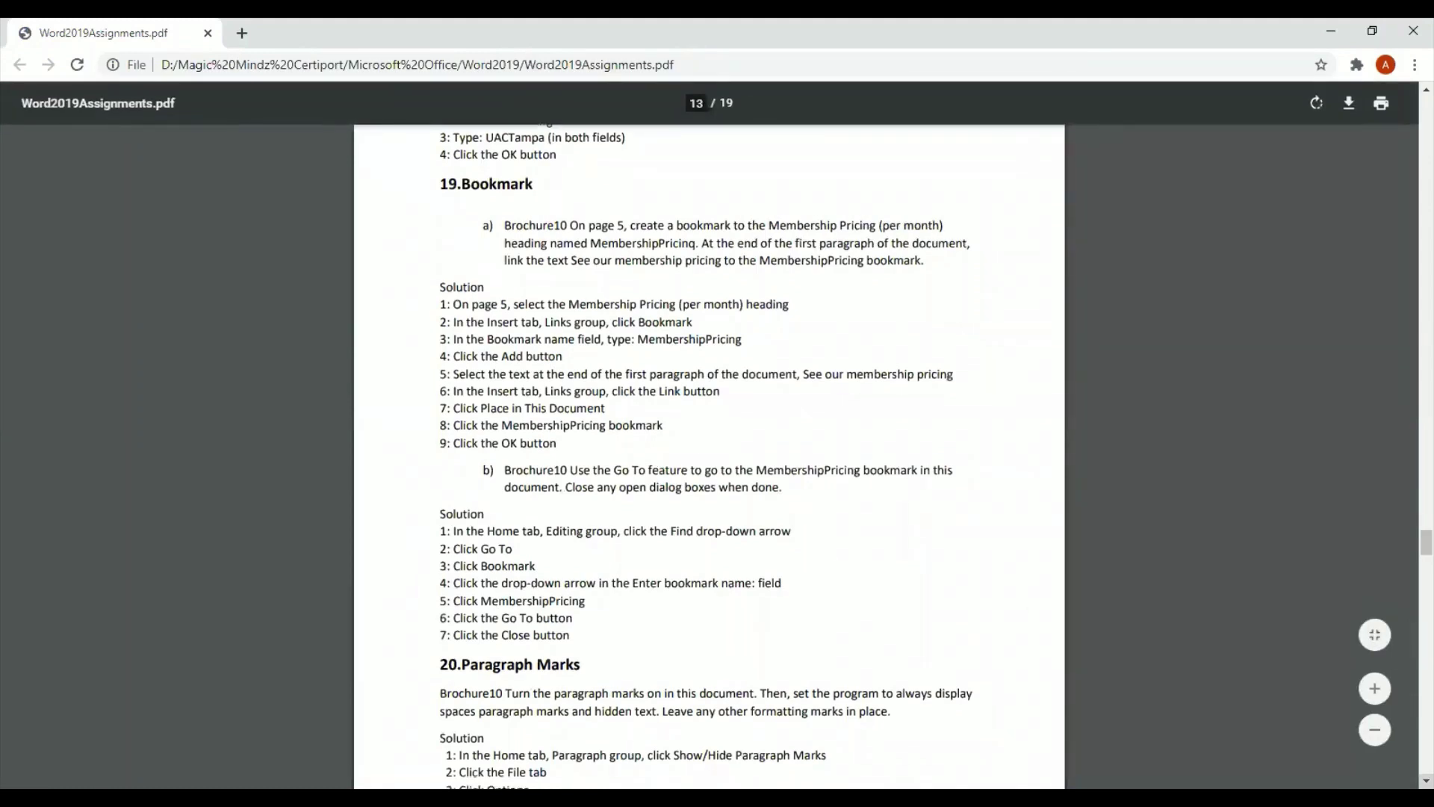
{"action": "left_click", "coordinate": [1427, 781]}
{"action": "left_click", "coordinate": [1427, 781]}
{"action": "left_click", "coordinate": [1427, 781]}
{"action": "left_click", "coordinate": [1427, 781]}
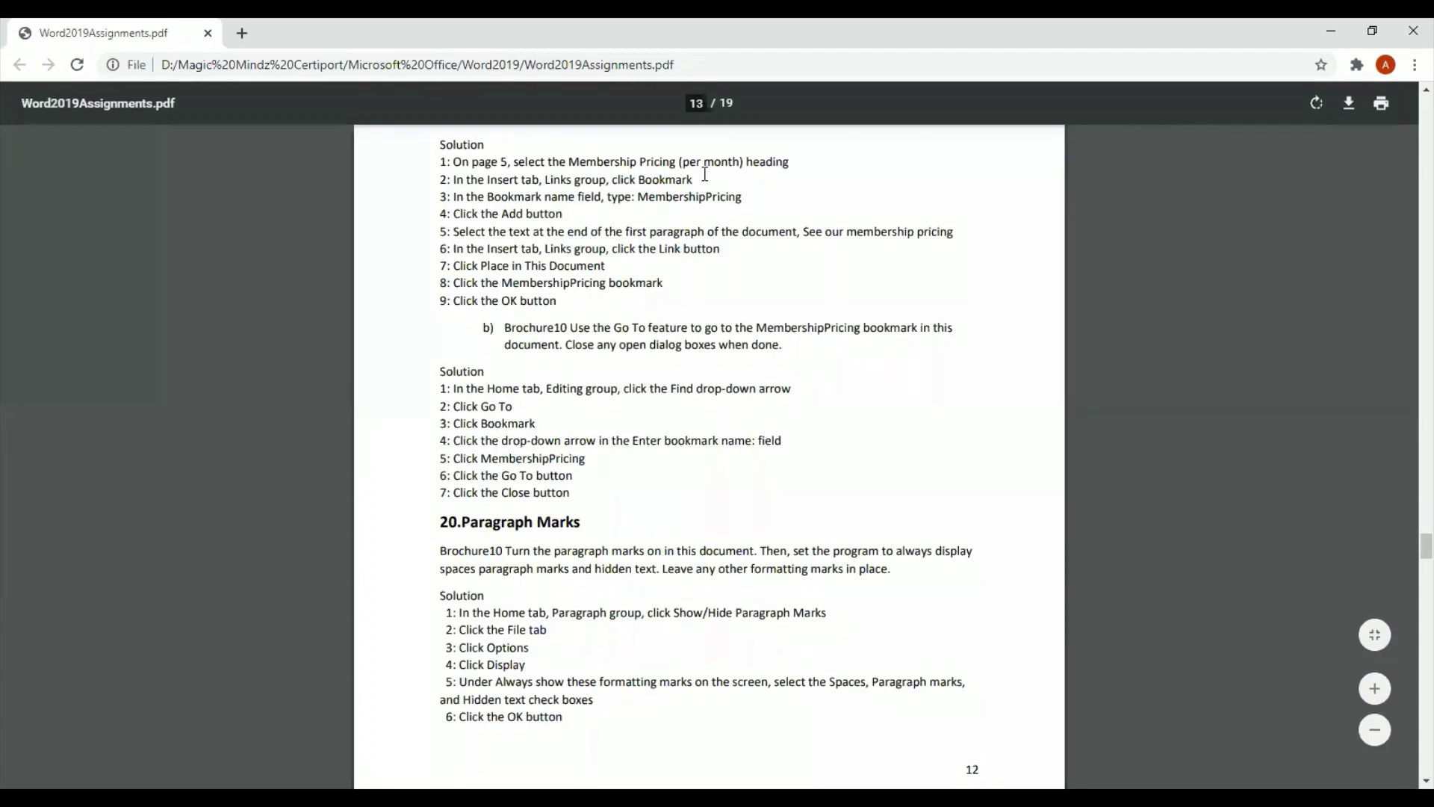
- Switch to Brochure10 in Word, use Go To to reach the MembershipPricing bookmark, and close the Find and Replace dialog
{"action": "key", "text": "alt+Tab"}
{"action": "scroll", "coordinate": [790, 528], "scroll_direction": "up", "scroll_amount": 20}
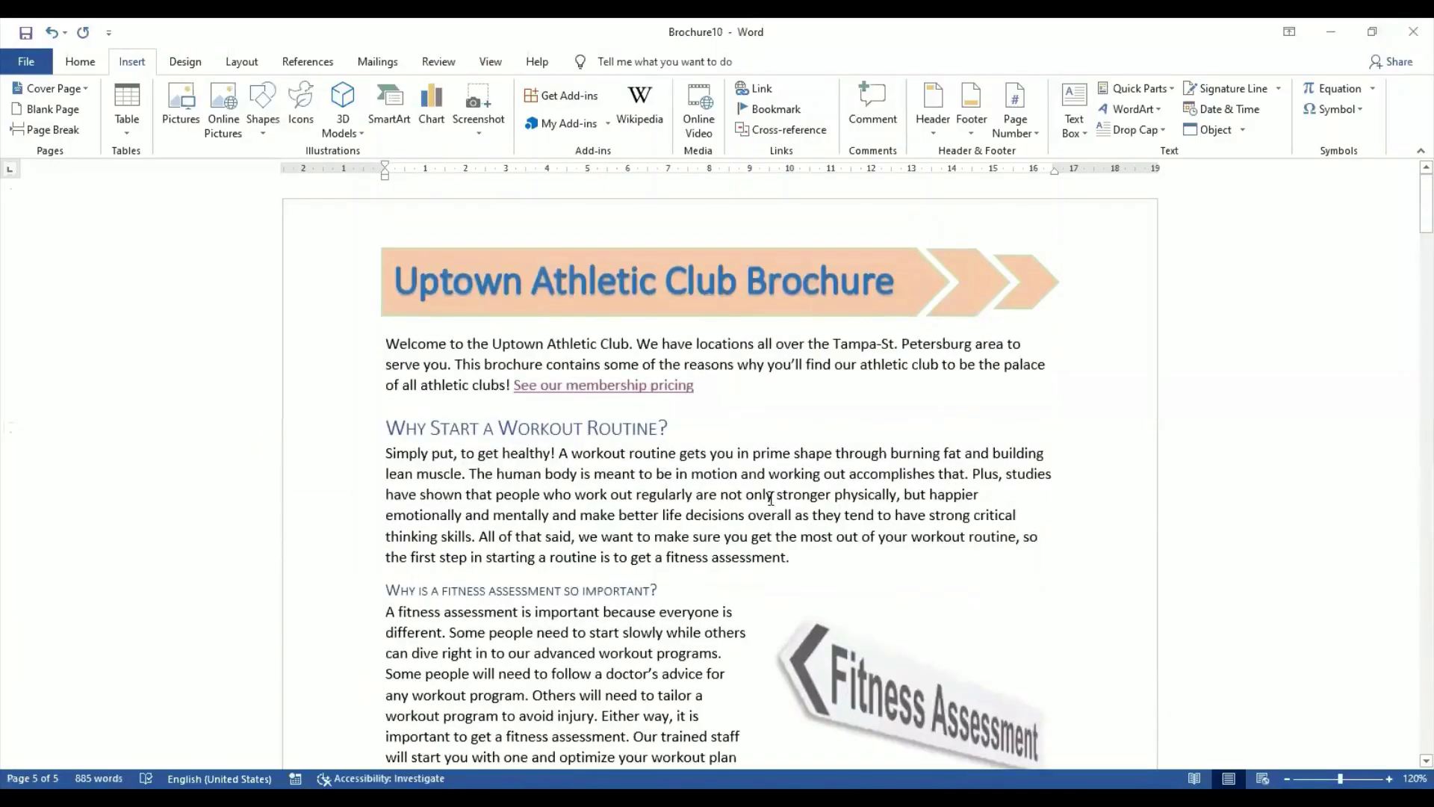
{"action": "left_click", "coordinate": [765, 453]}
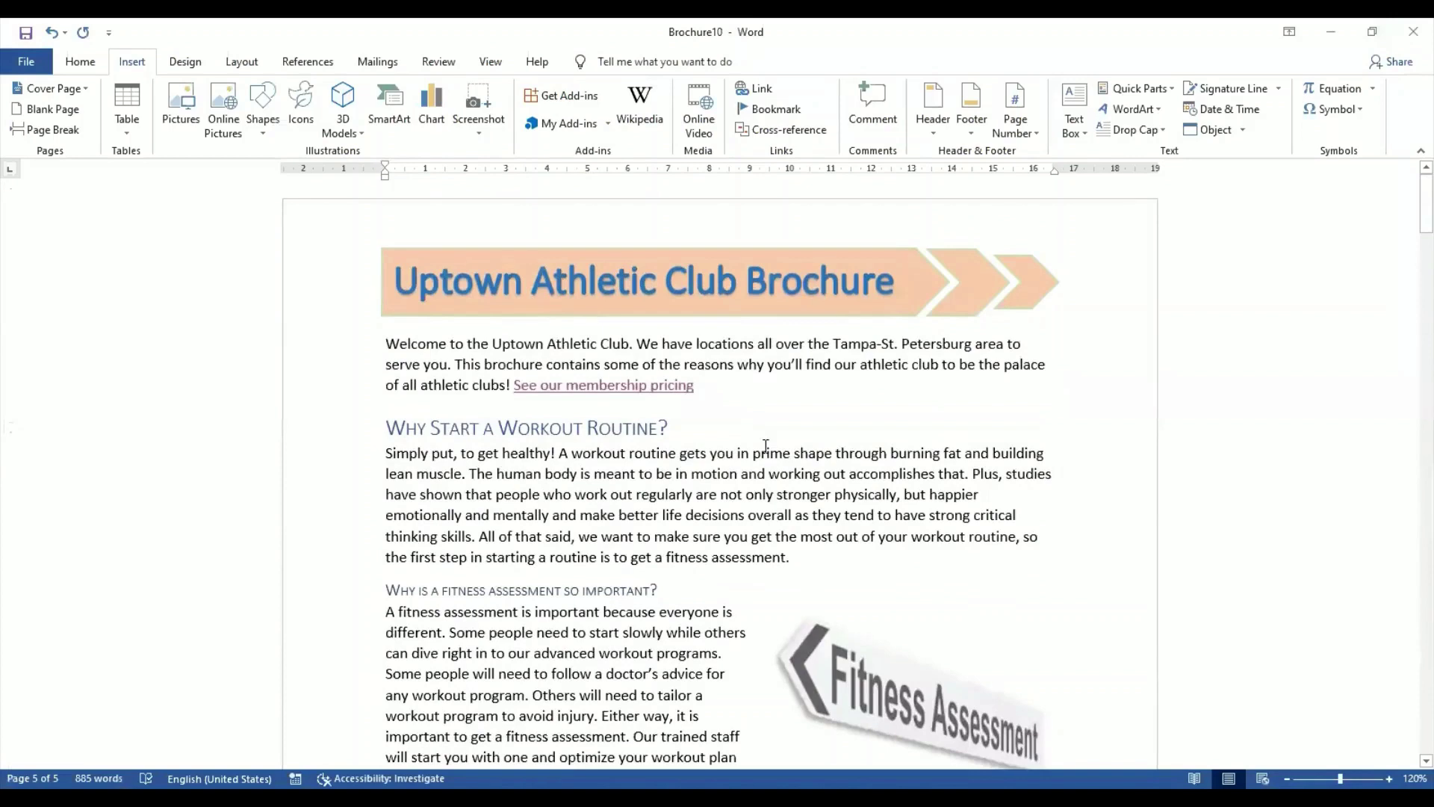
{"action": "left_click", "coordinate": [81, 62]}
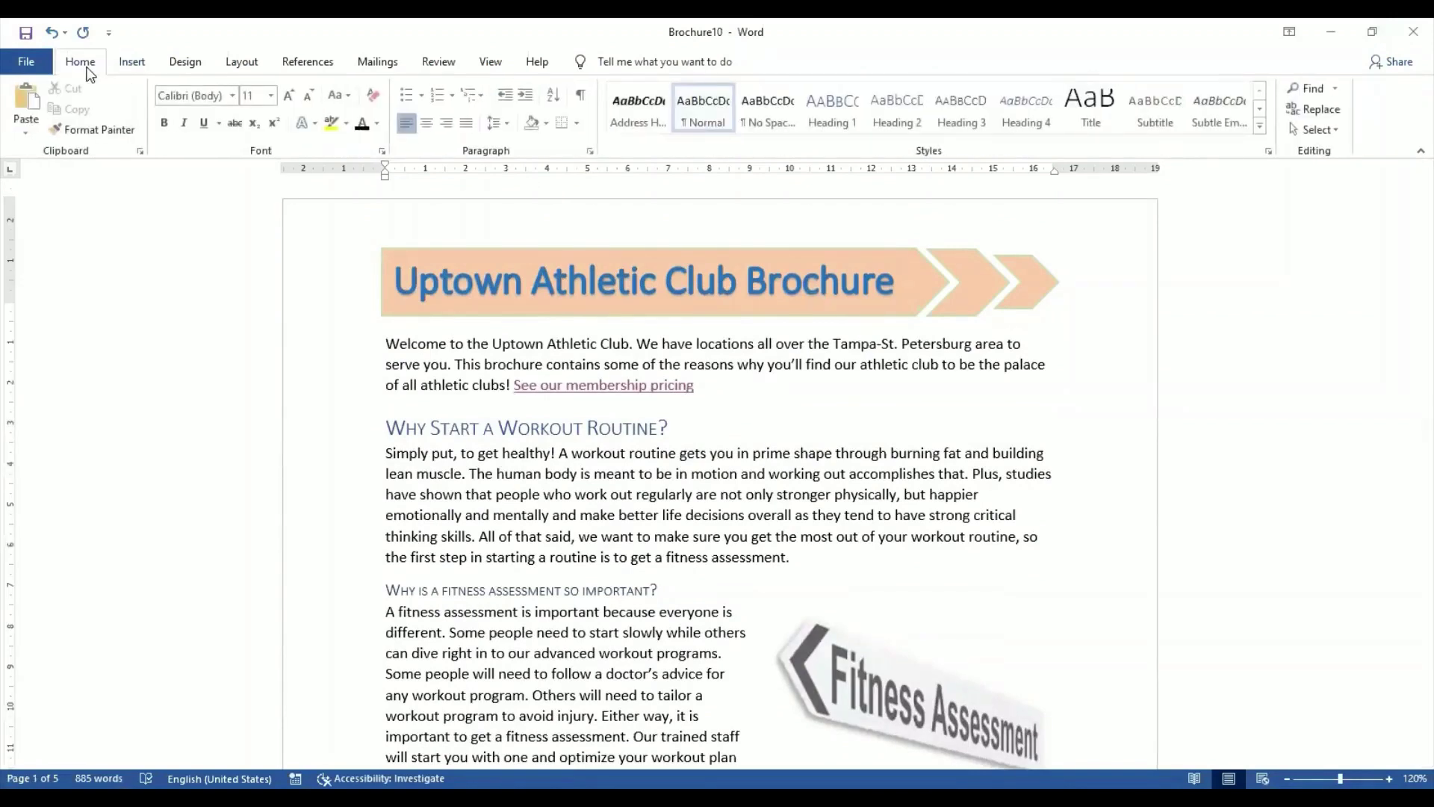
{"action": "left_click", "coordinate": [1342, 107]}
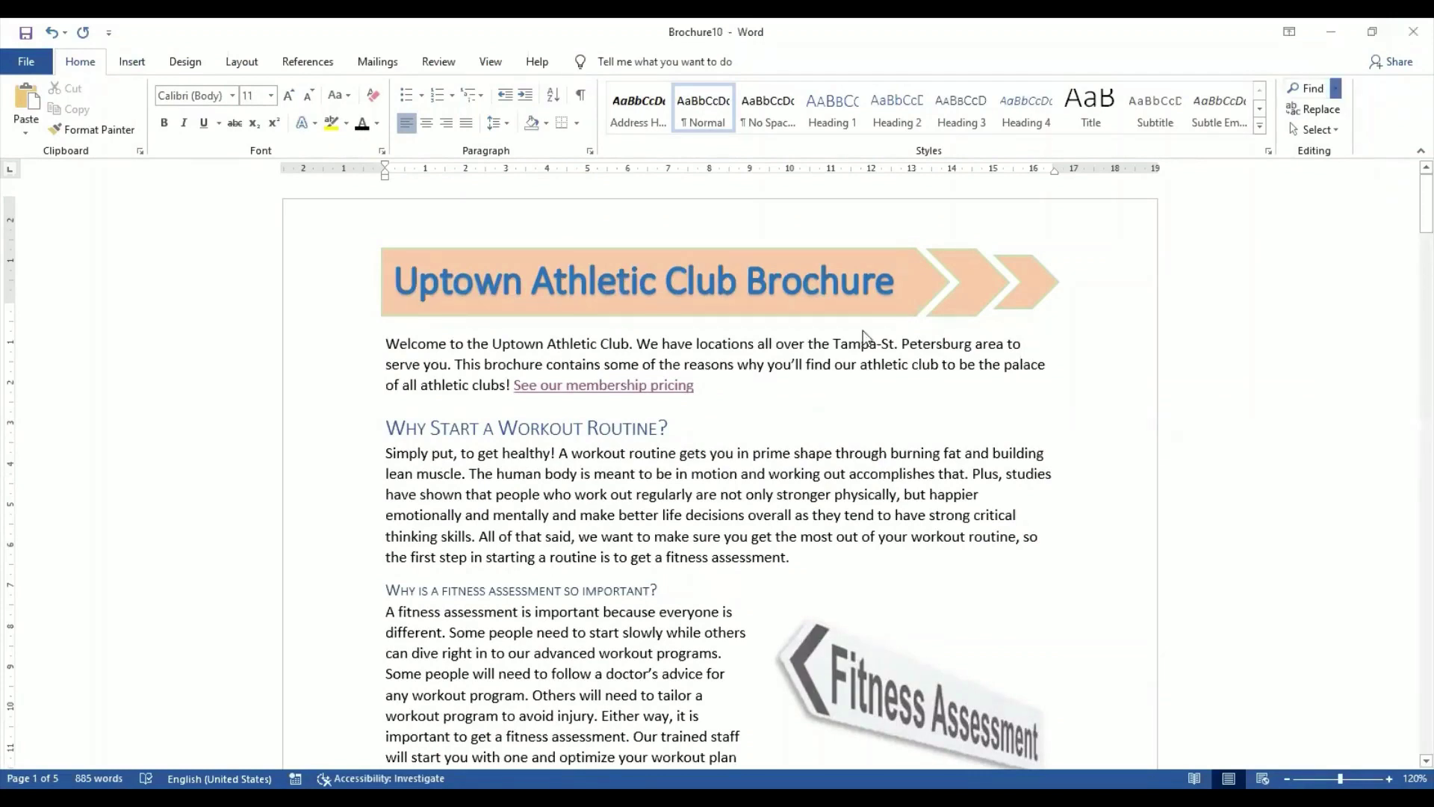
{"action": "key", "text": "ctrl+g"}
{"action": "left_click", "coordinate": [721, 346]}
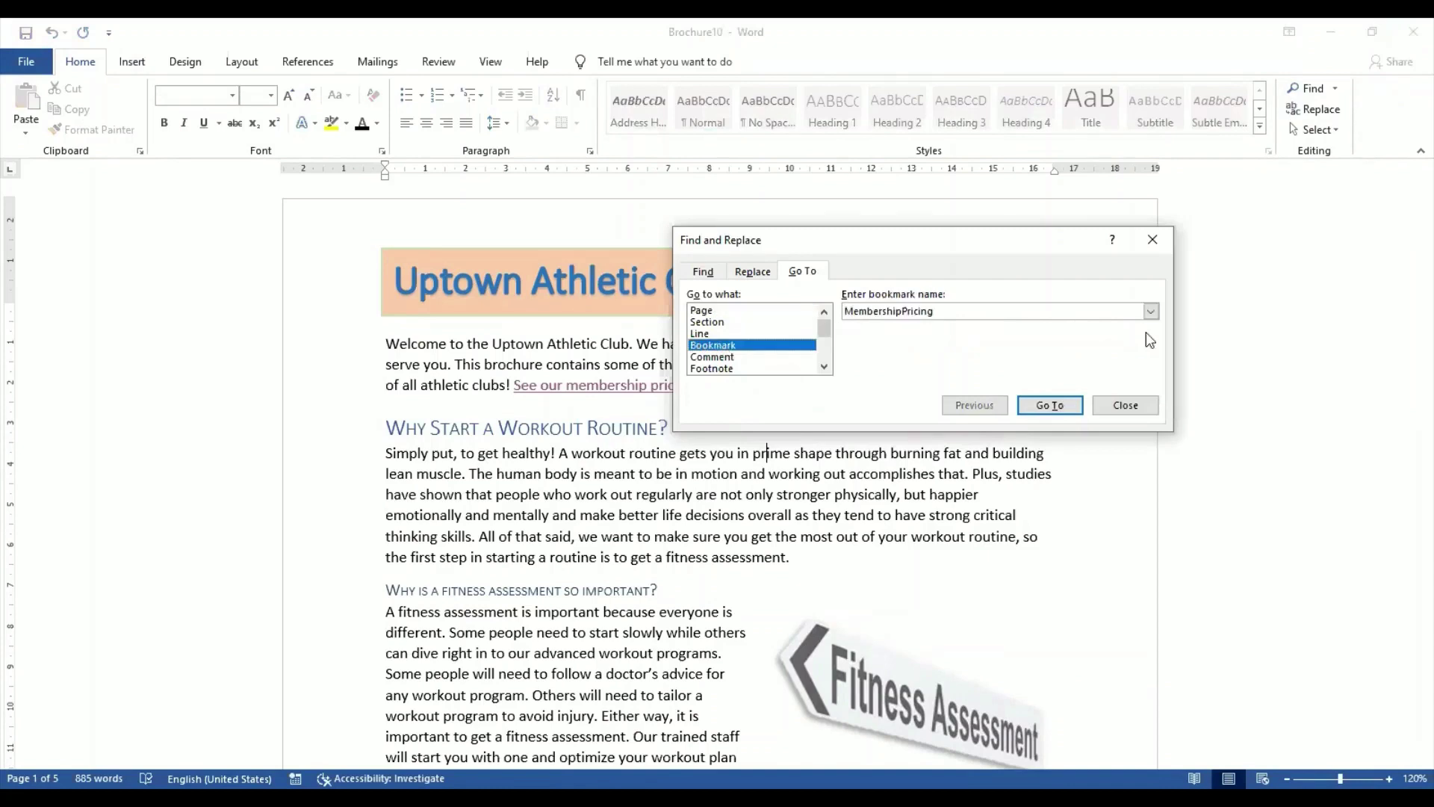
{"action": "left_click", "coordinate": [1151, 312]}
{"action": "left_click", "coordinate": [1152, 312]}
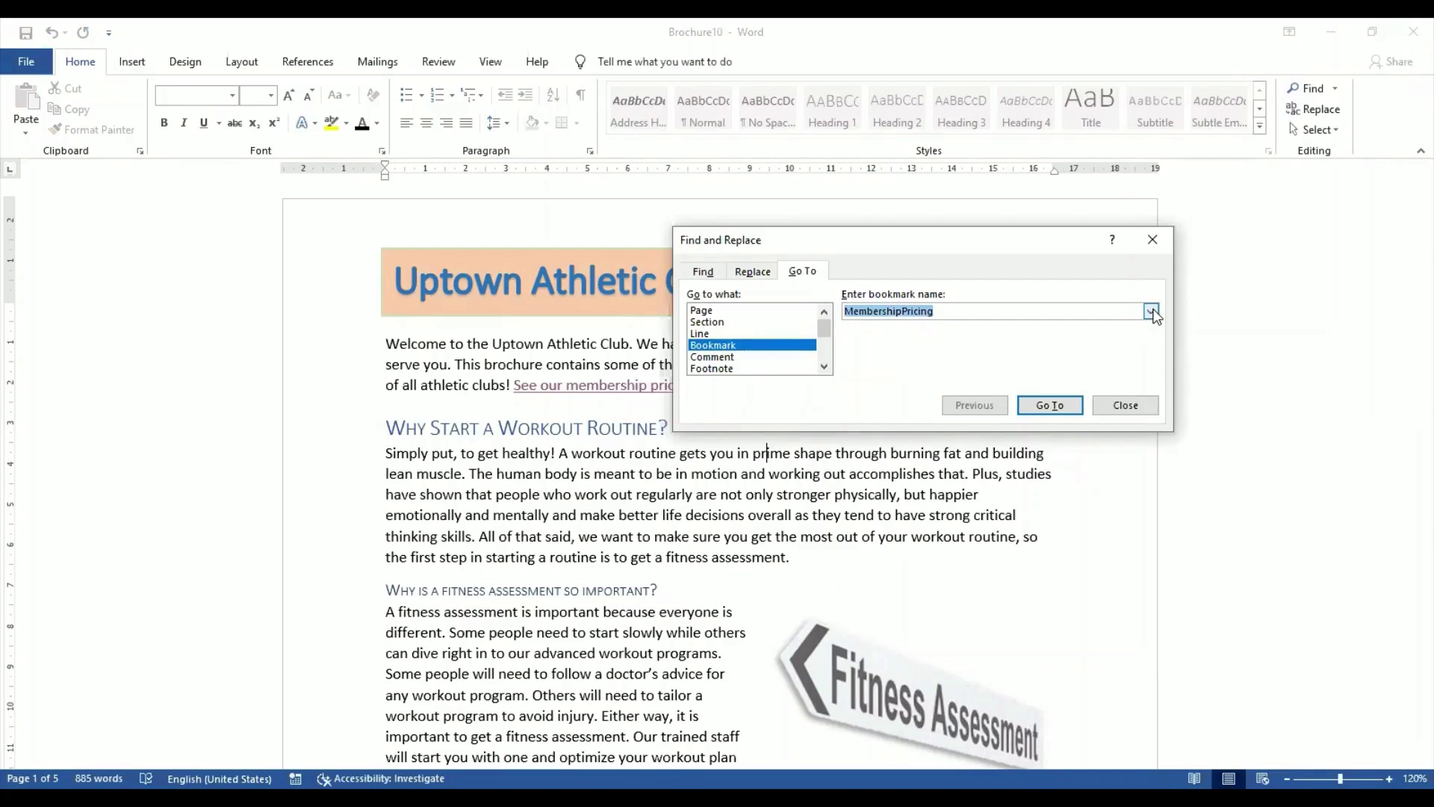
{"action": "left_click", "coordinate": [1065, 408]}
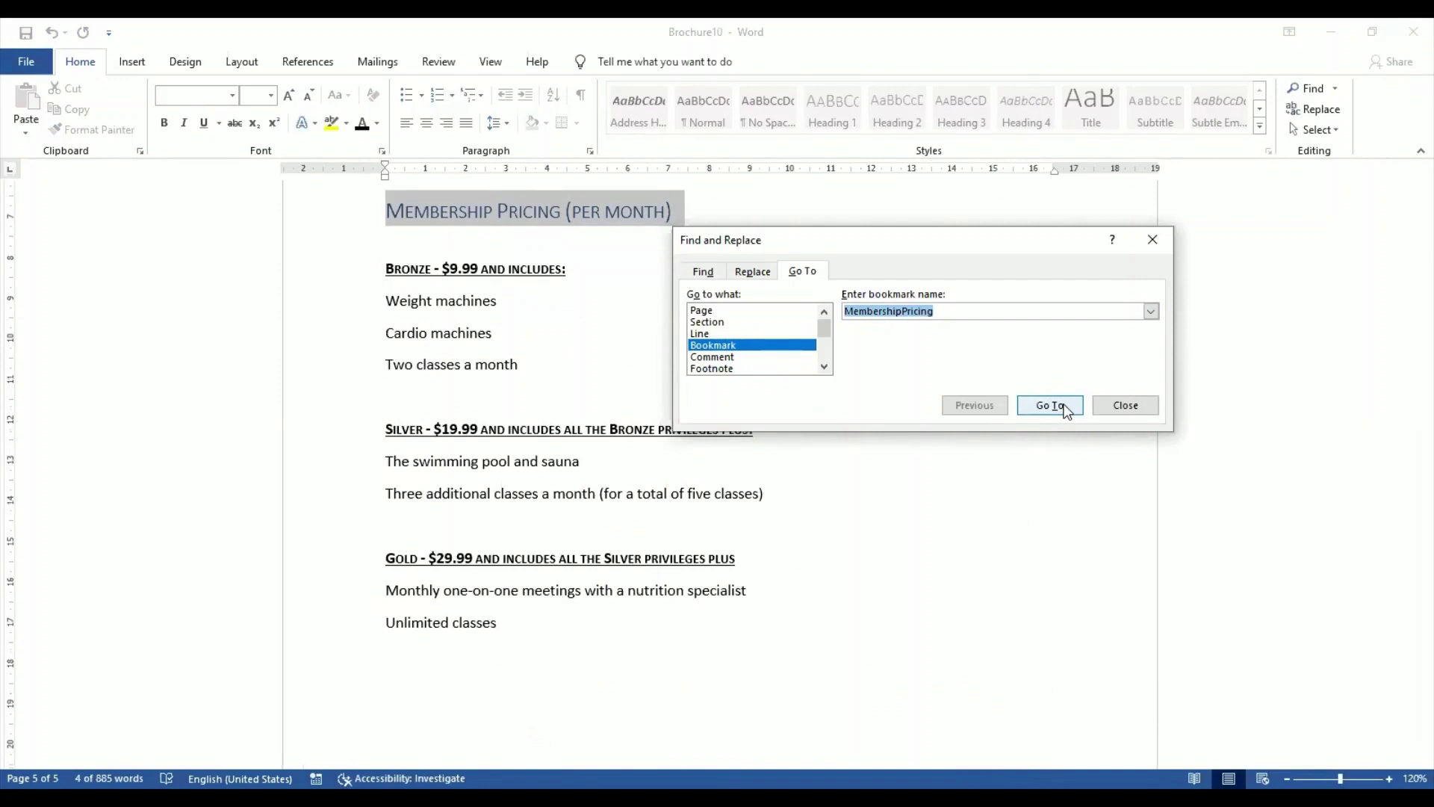
{"action": "left_click", "coordinate": [1127, 404]}
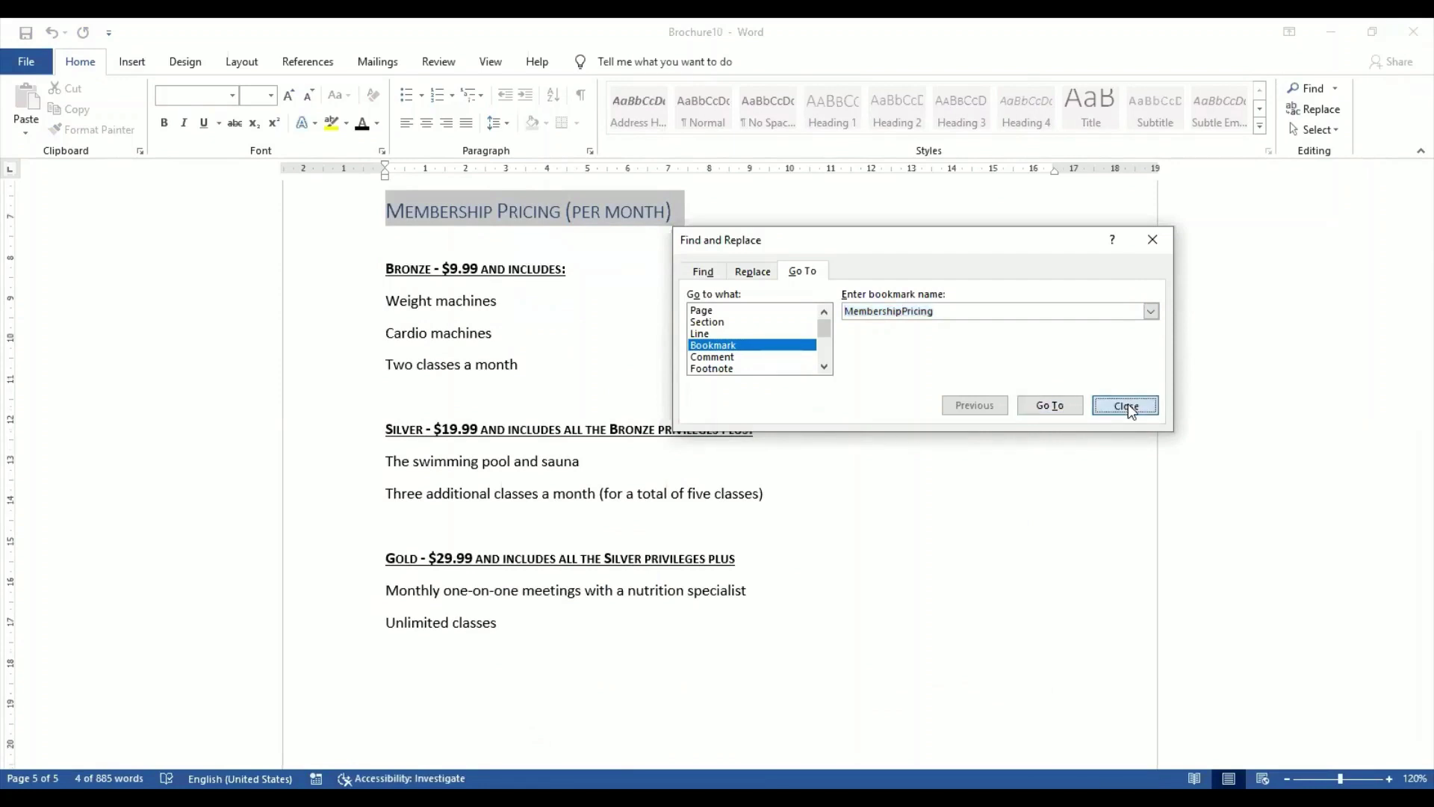
{"action": "triple_click", "coordinate": [701, 318]}
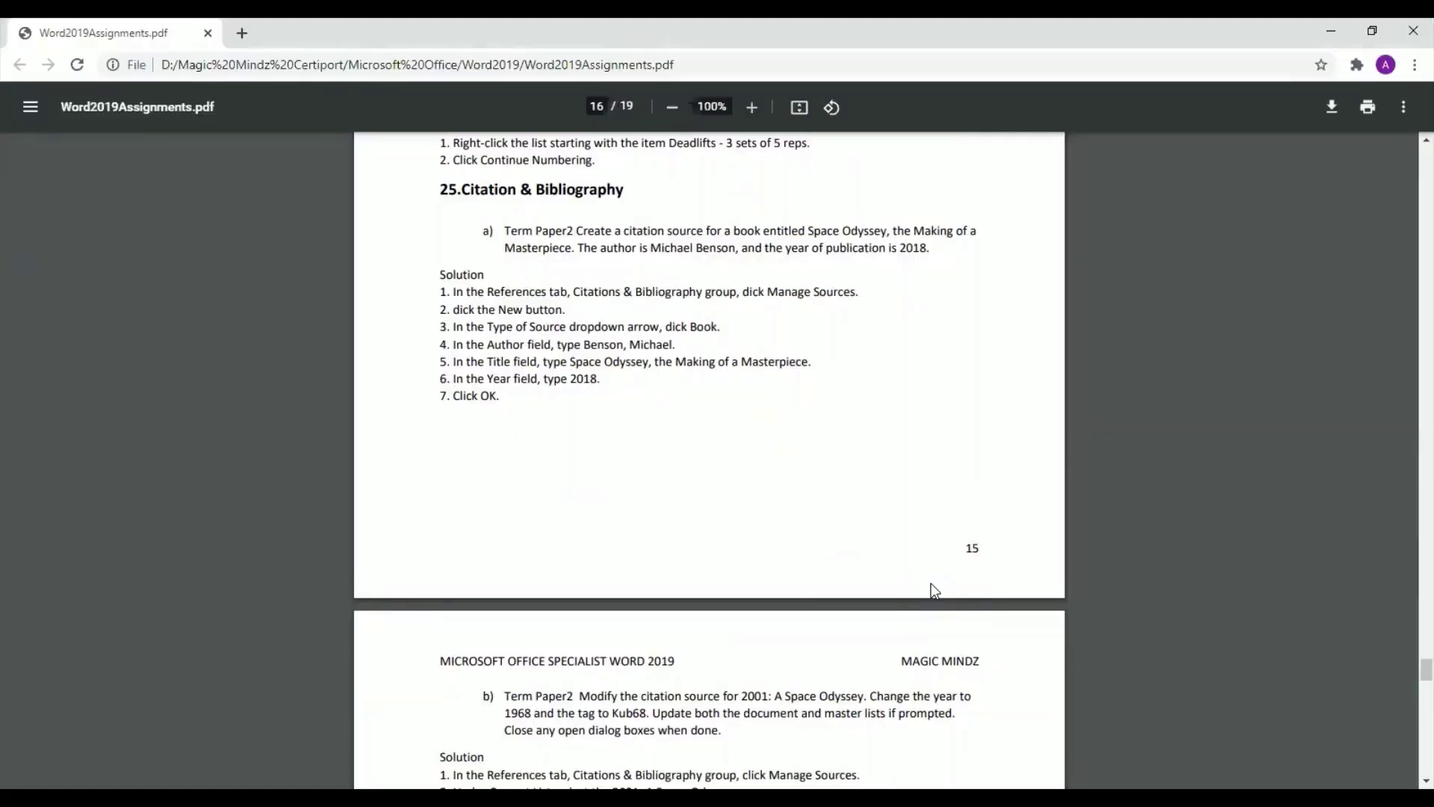
- Read the Citation & Bibliography exercise 25 and the start of Table of Contents exercise 26 in the Word2019Assignments PDF
{"action": "scroll", "coordinate": [932, 585], "scroll_direction": "down", "scroll_amount": 4}
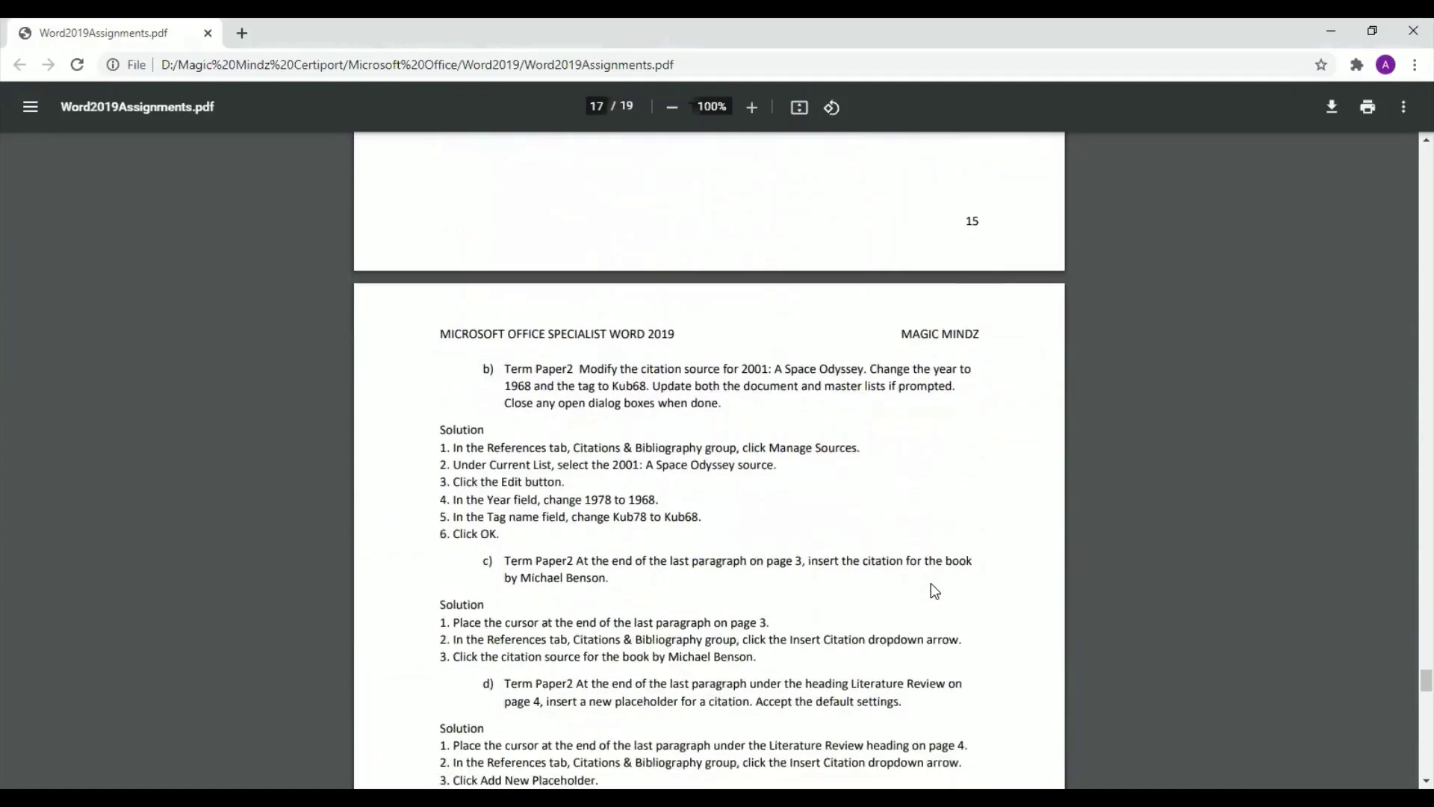
{"action": "scroll", "coordinate": [932, 585], "scroll_direction": "down", "scroll_amount": 4}
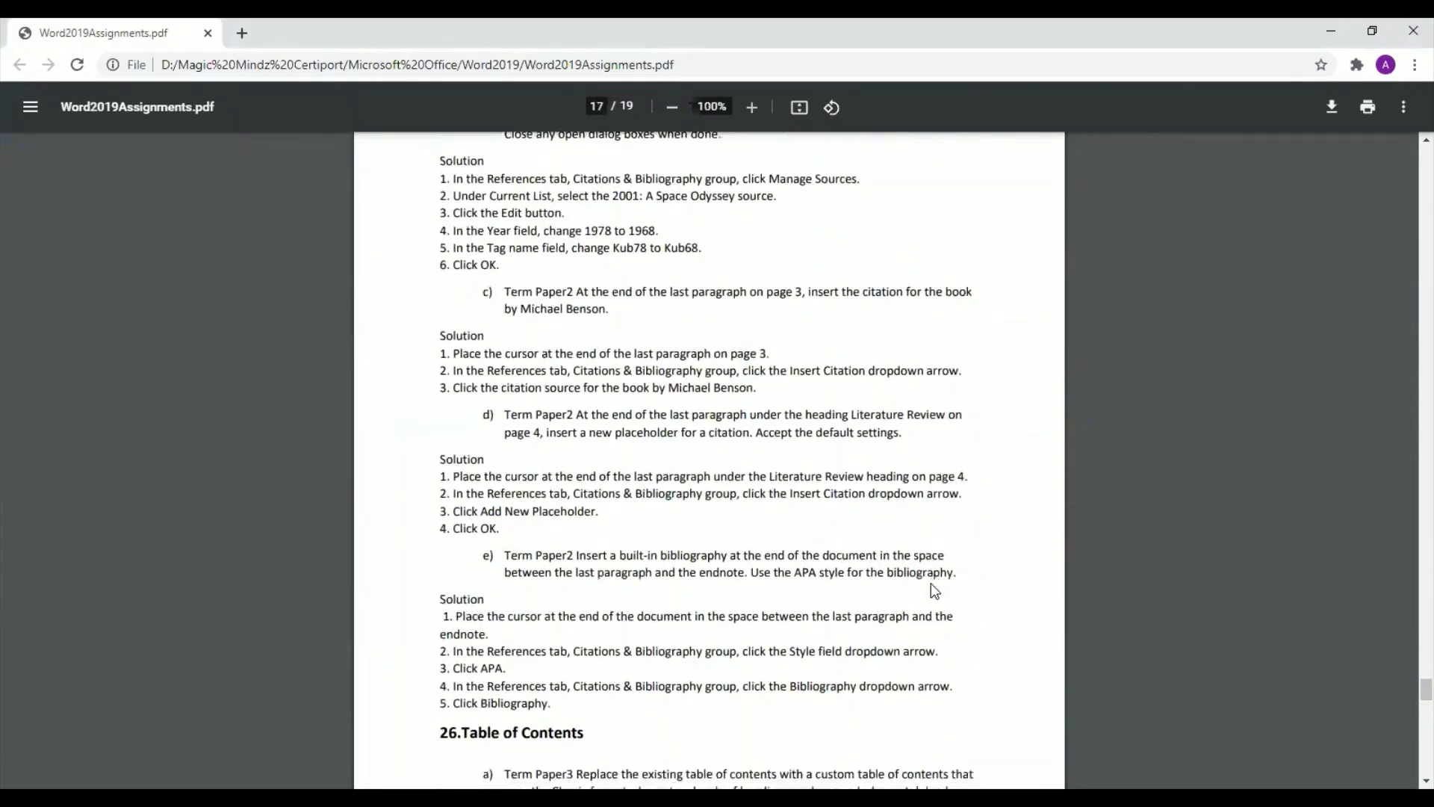
{"action": "scroll", "coordinate": [930, 583], "scroll_direction": "down", "scroll_amount": 1}
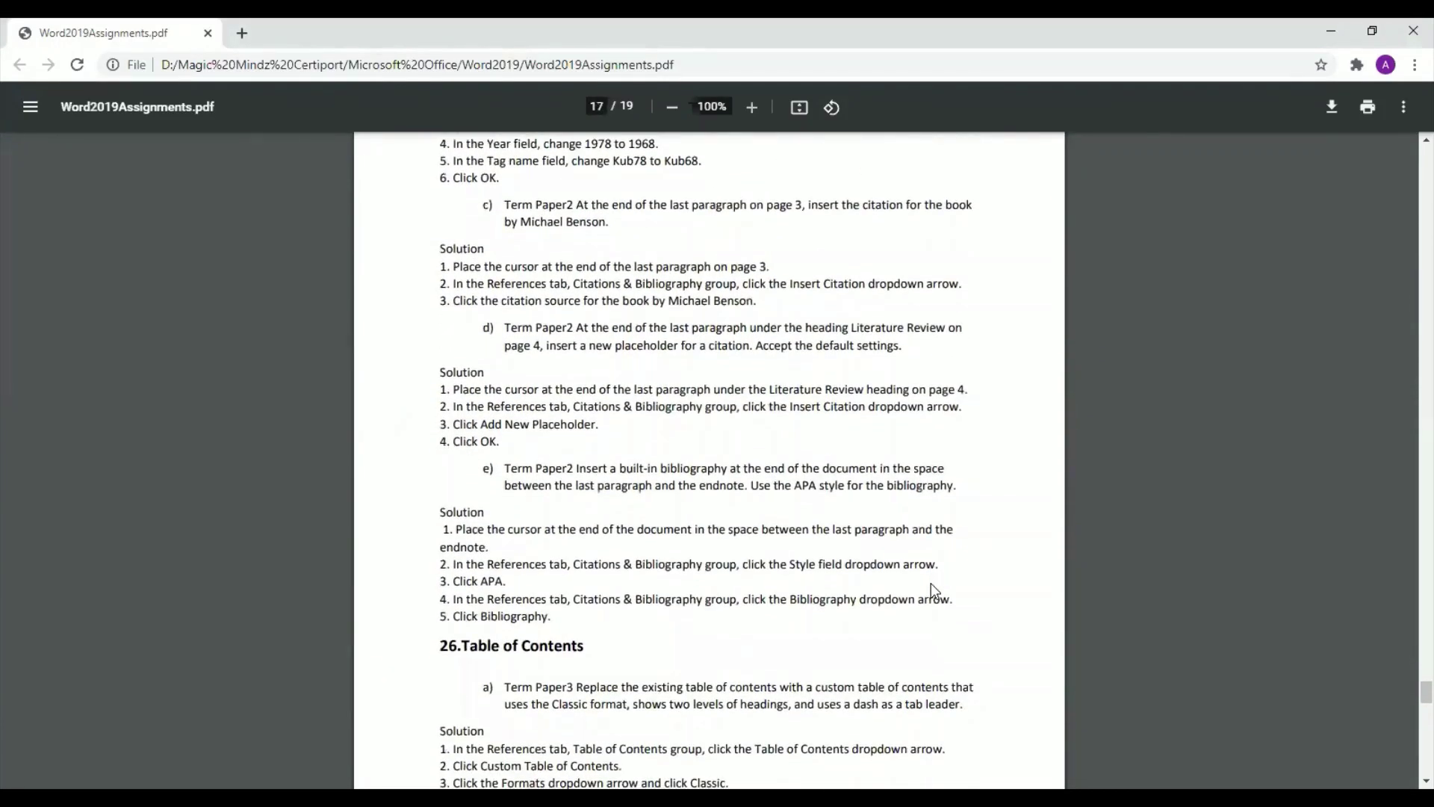
{"action": "scroll", "coordinate": [931, 582], "scroll_direction": "down", "scroll_amount": 5}
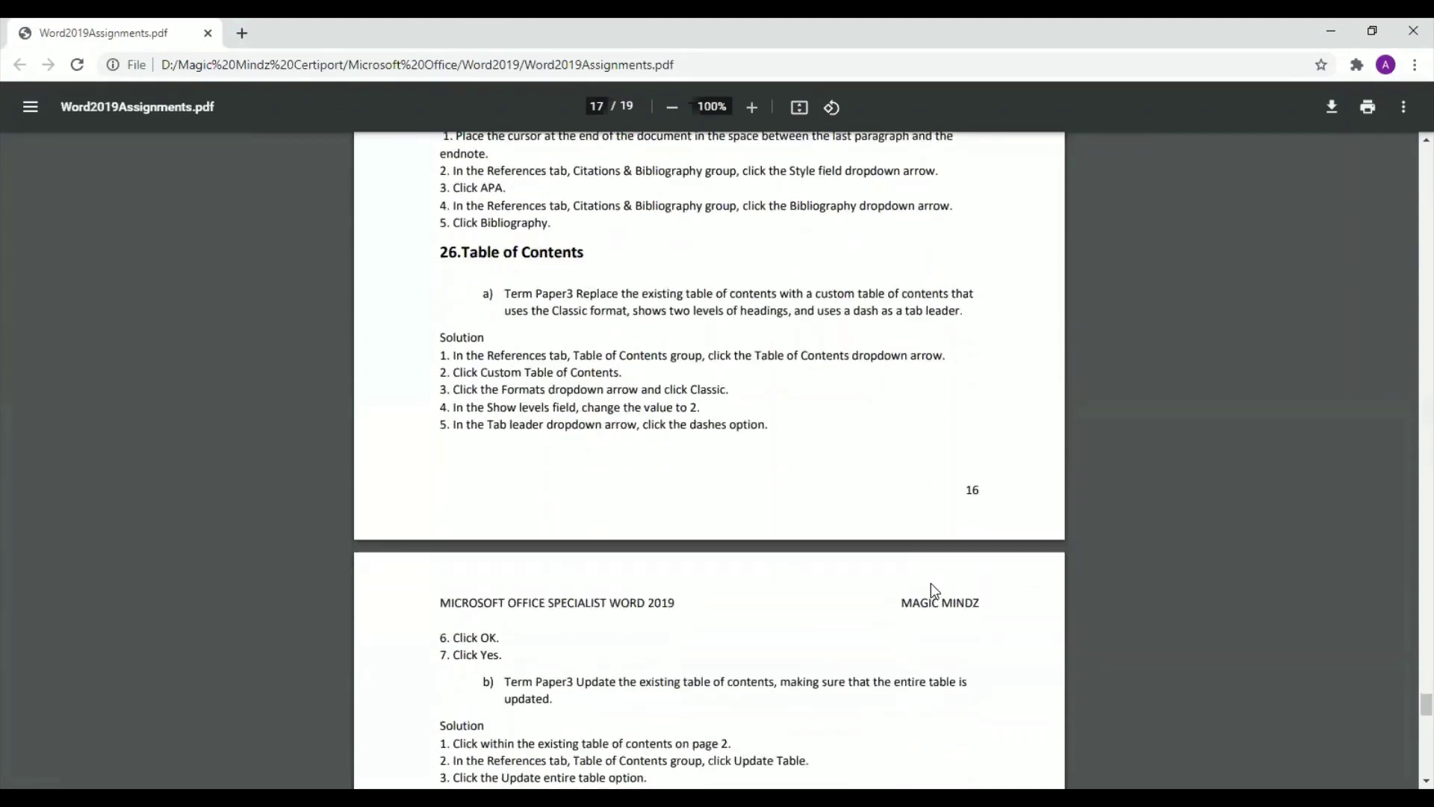
{"action": "scroll", "coordinate": [931, 582], "scroll_direction": "down", "scroll_amount": 1}
{"action": "scroll", "coordinate": [931, 583], "scroll_direction": "up", "scroll_amount": 10}
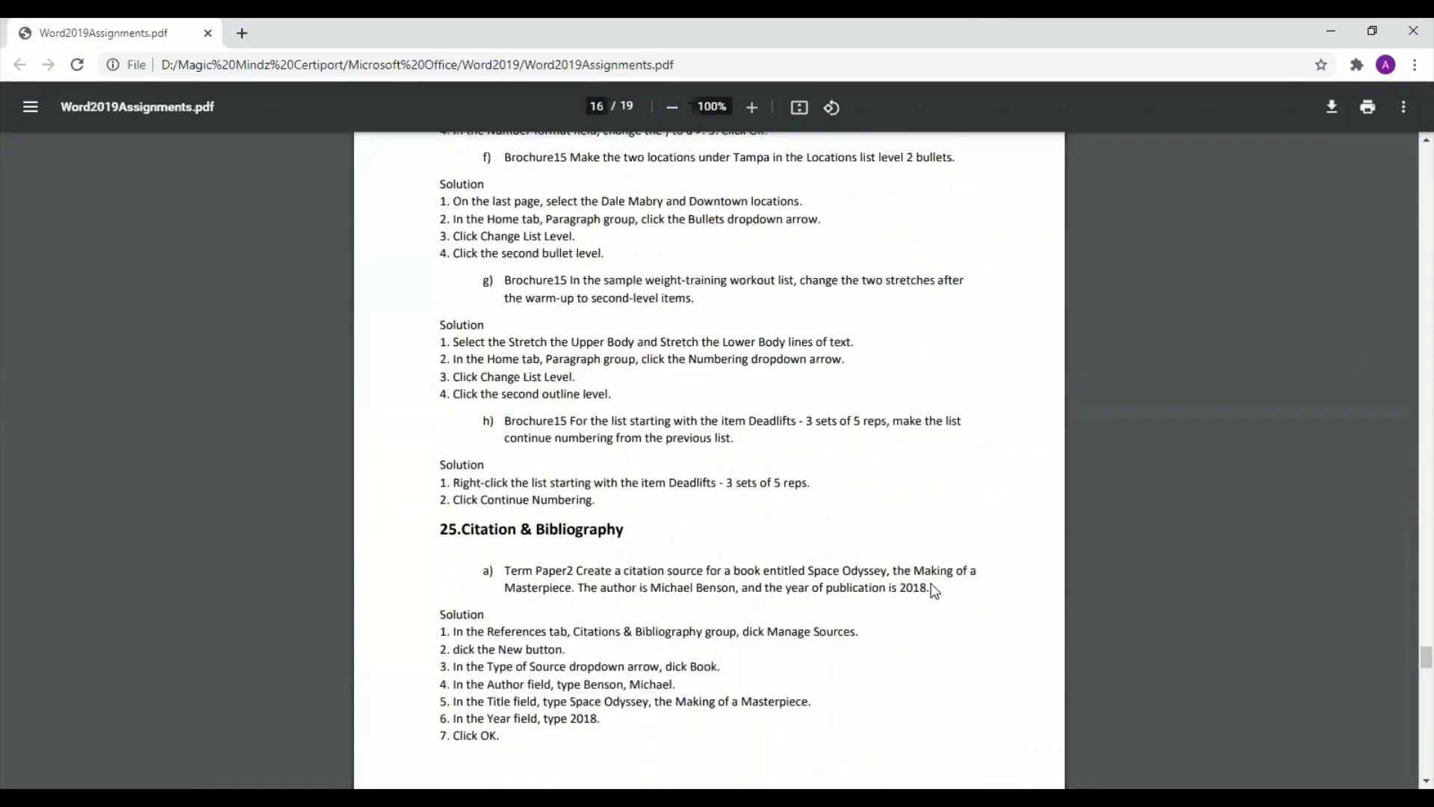
{"action": "scroll", "coordinate": [930, 583], "scroll_direction": "down", "scroll_amount": 4}
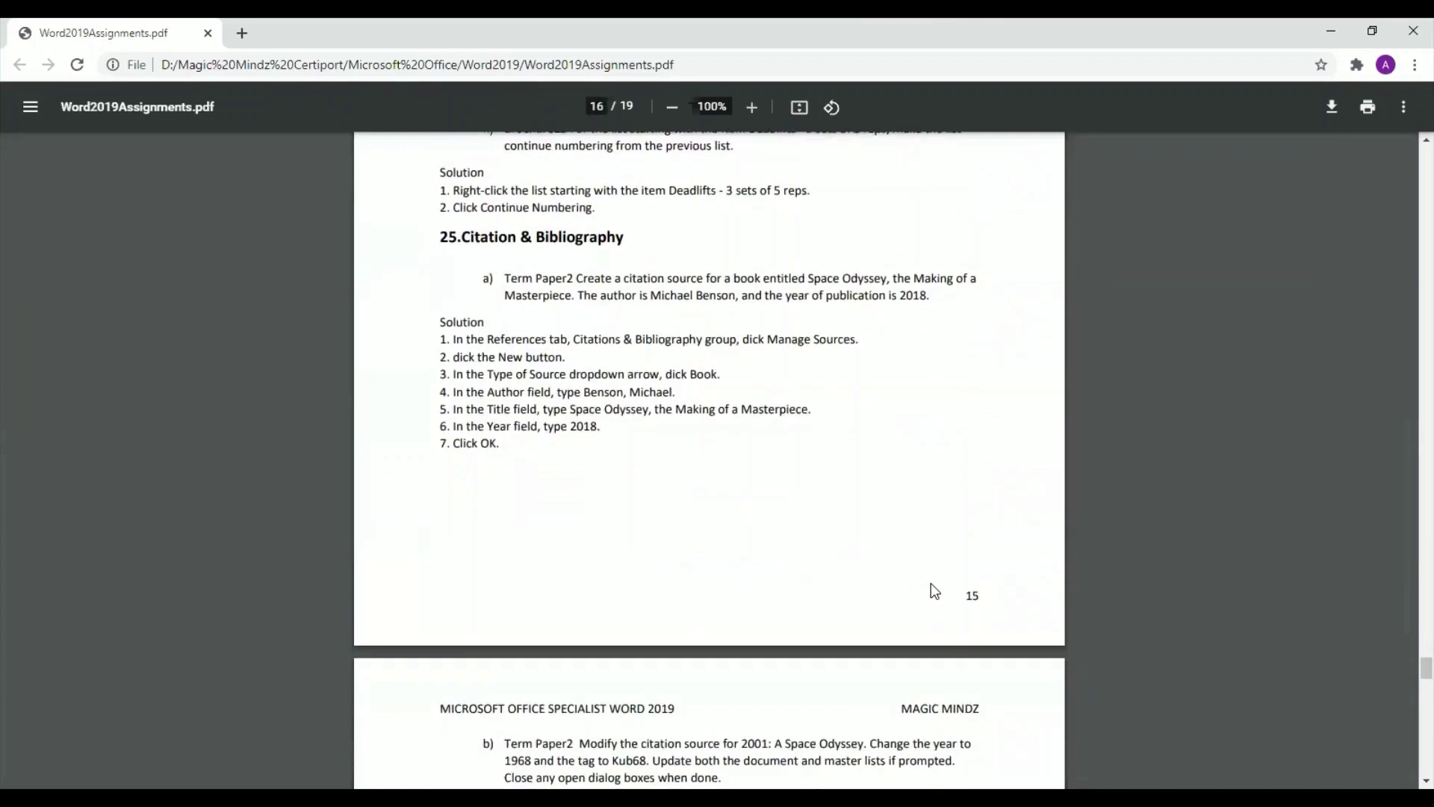
{"action": "scroll", "coordinate": [931, 584], "scroll_direction": "down", "scroll_amount": 1}
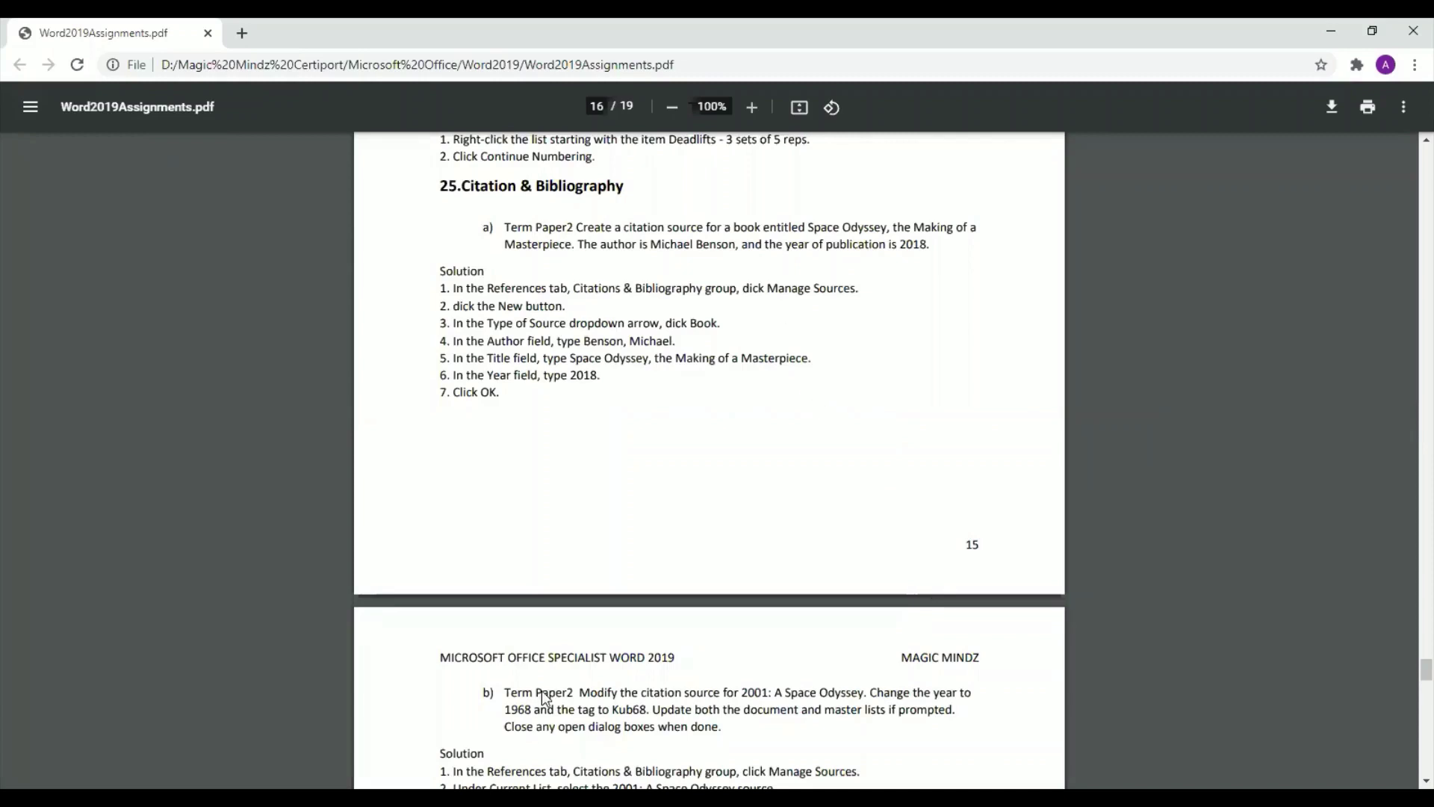
- Switch to the Term Paper2 document in Word and look through its pages from the title page to the Literature Review
{"action": "key", "text": "alt+Tab"}
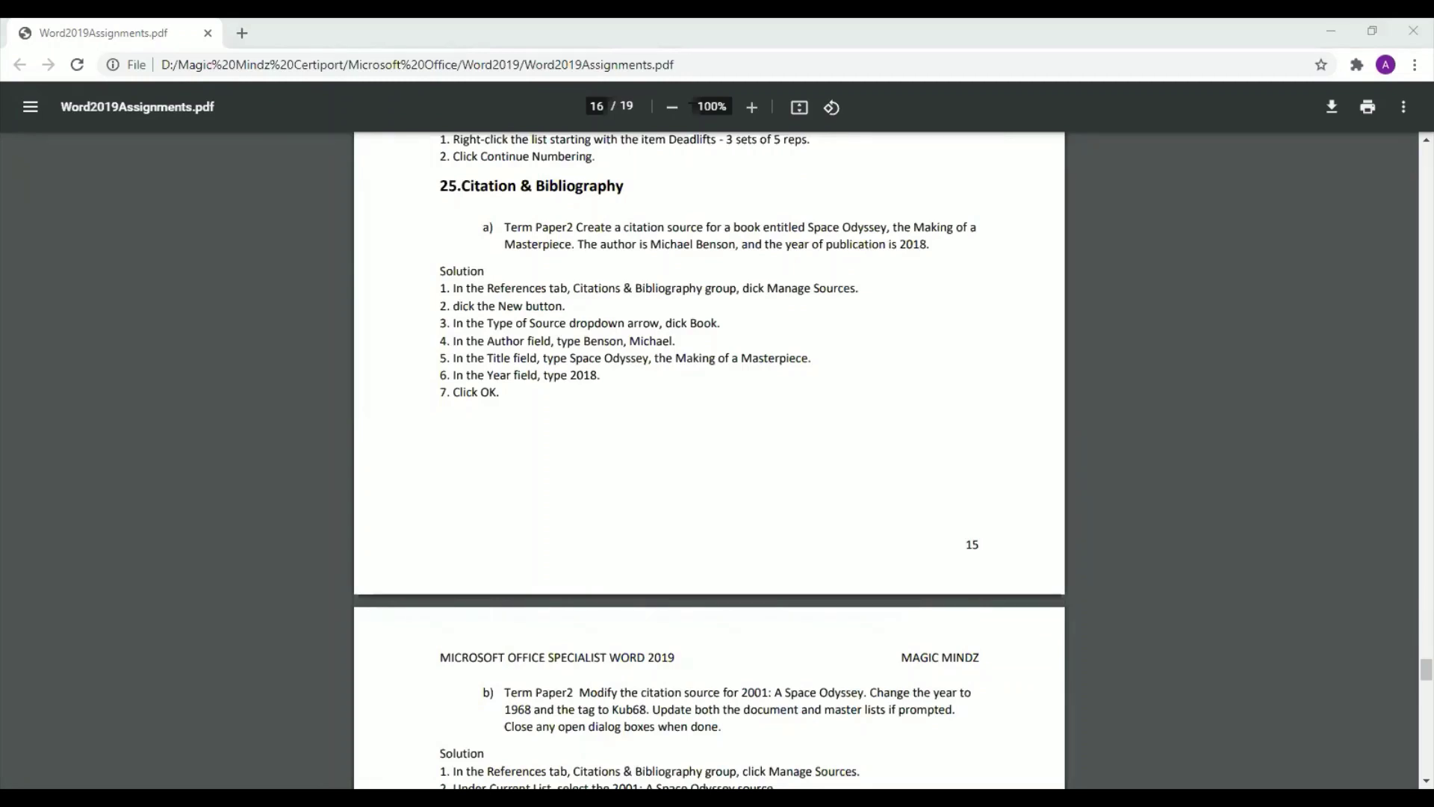
{"action": "key", "text": "alt+Tab"}
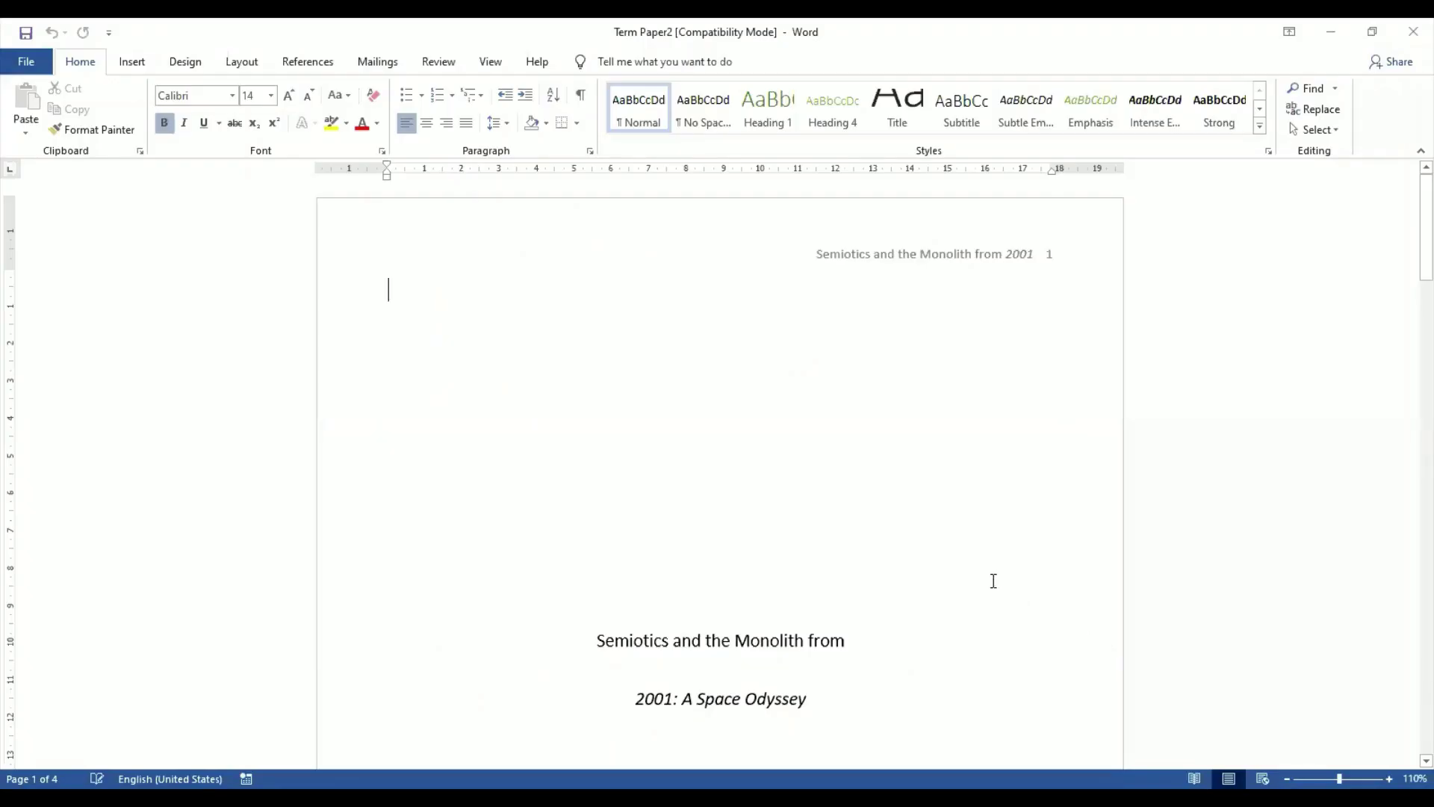
{"action": "scroll", "coordinate": [994, 581], "scroll_direction": "down", "scroll_amount": 15}
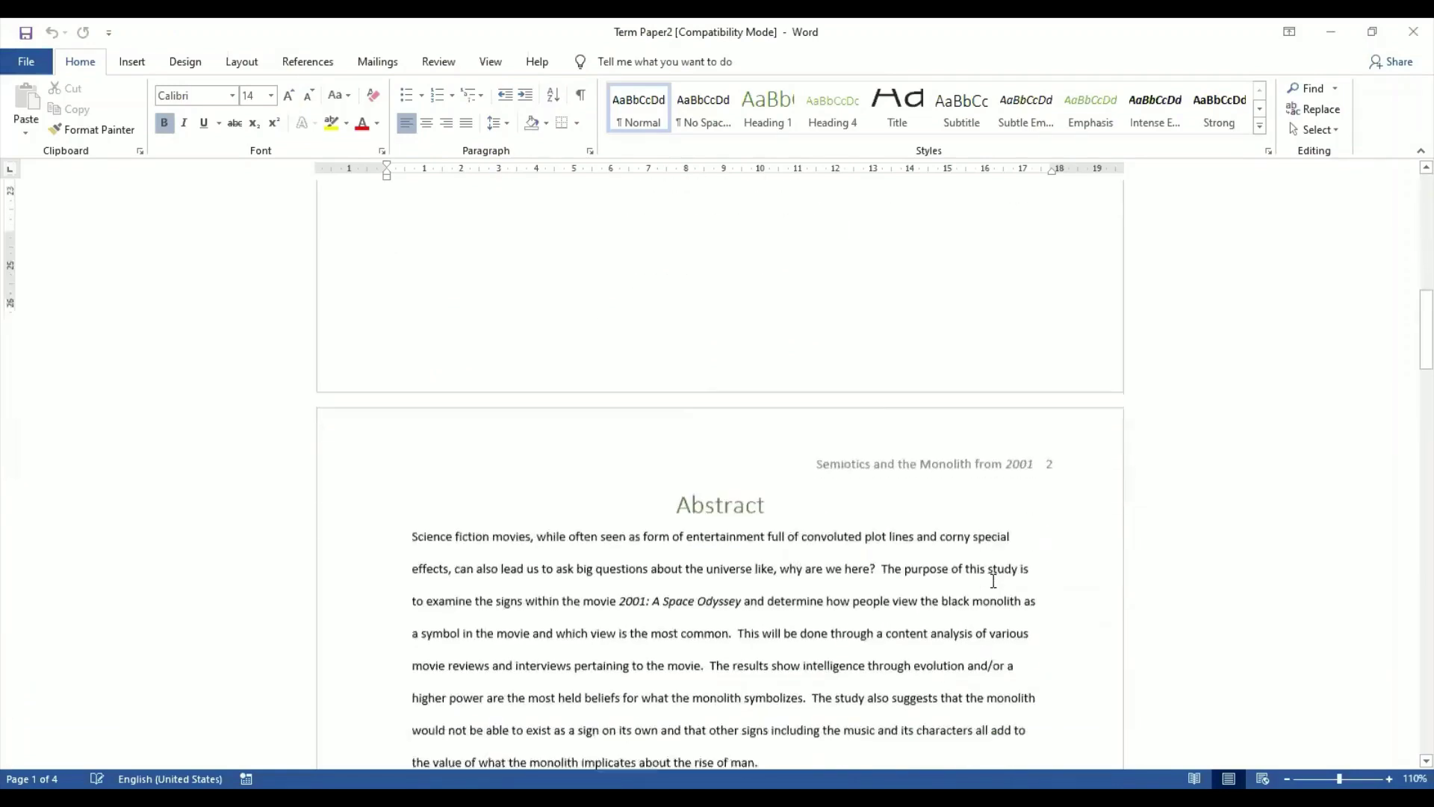
{"action": "scroll", "coordinate": [994, 581], "scroll_direction": "down", "scroll_amount": 15}
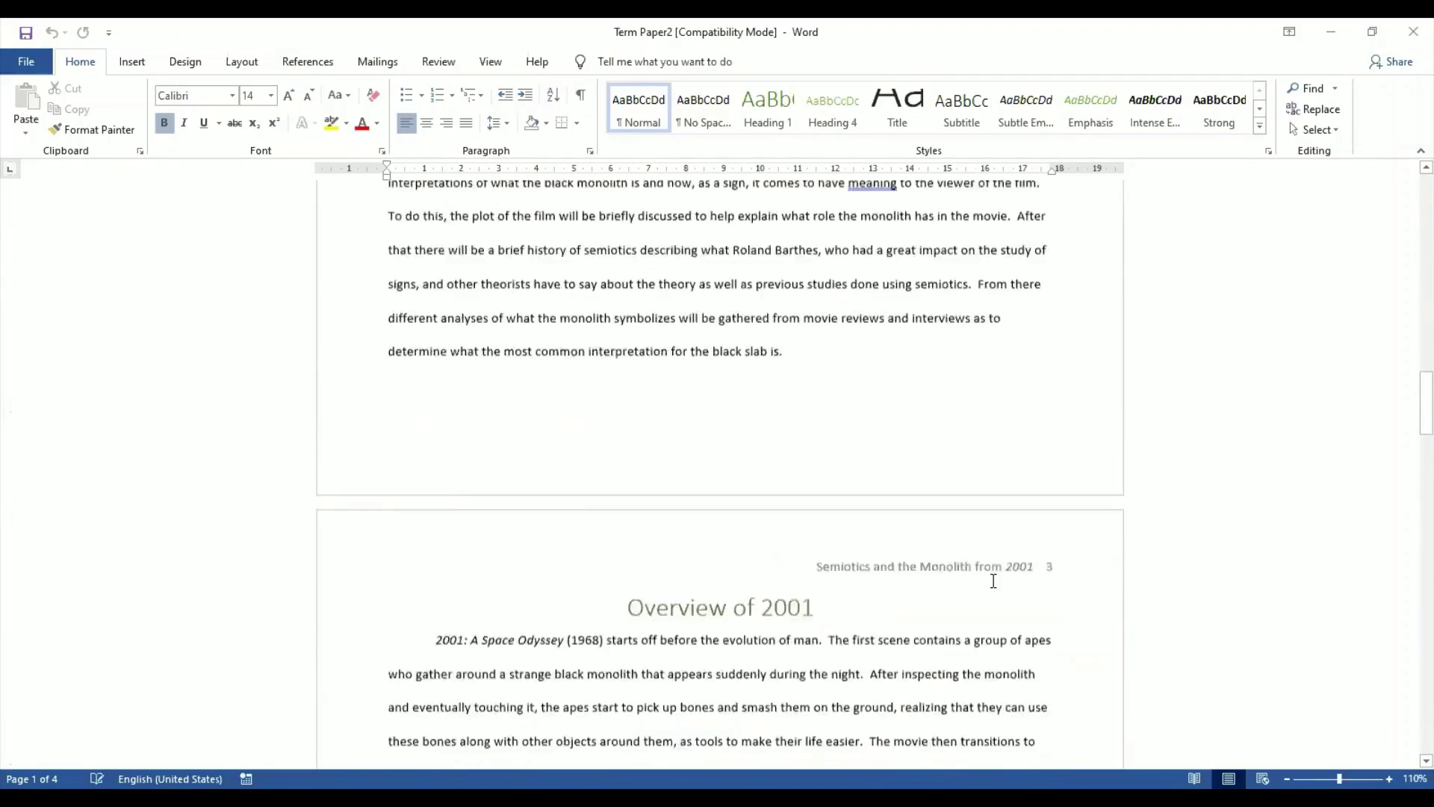
{"action": "scroll", "coordinate": [994, 581], "scroll_direction": "down", "scroll_amount": 15}
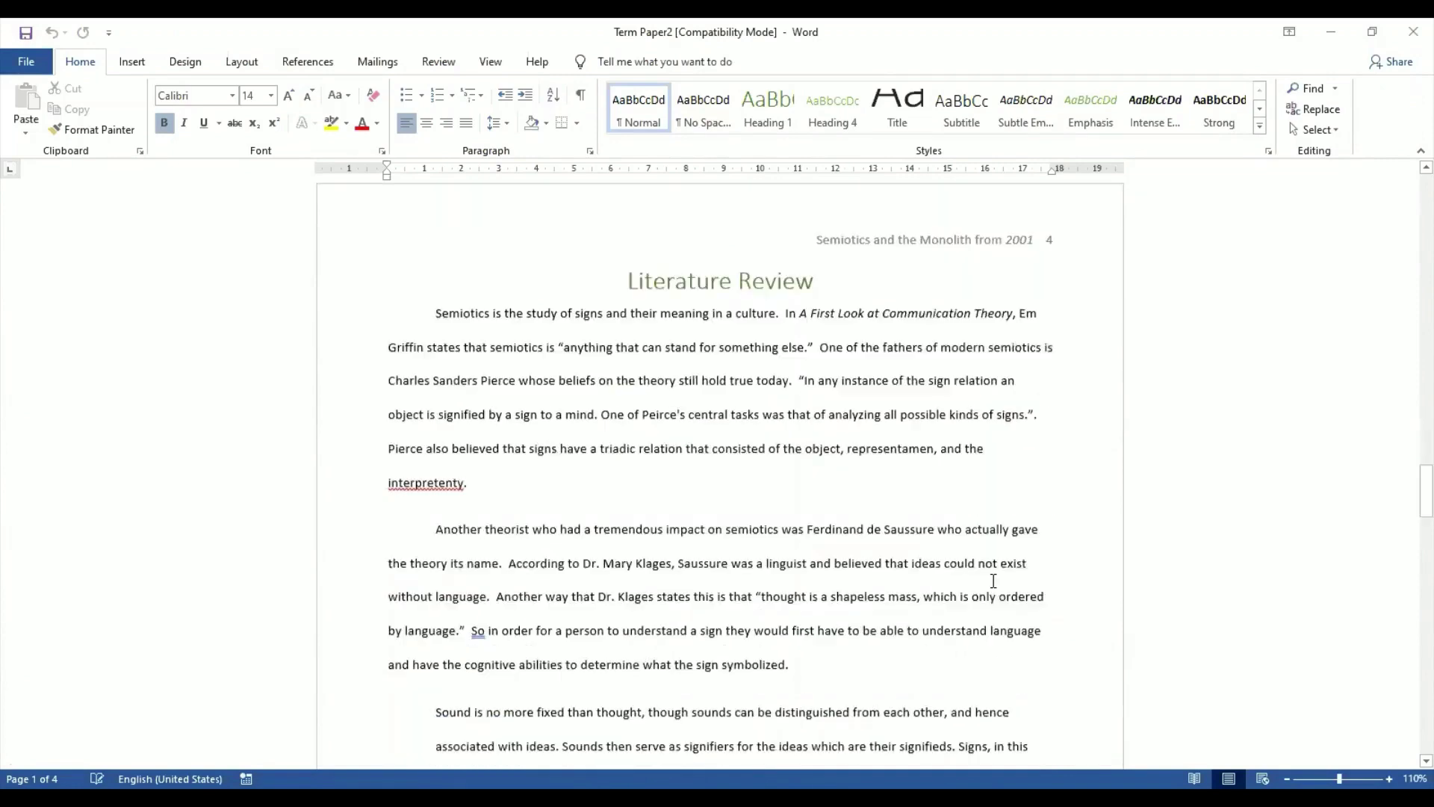
{"action": "scroll", "coordinate": [993, 581], "scroll_direction": "down", "scroll_amount": 6}
{"action": "scroll", "coordinate": [994, 580], "scroll_direction": "up", "scroll_amount": 20}
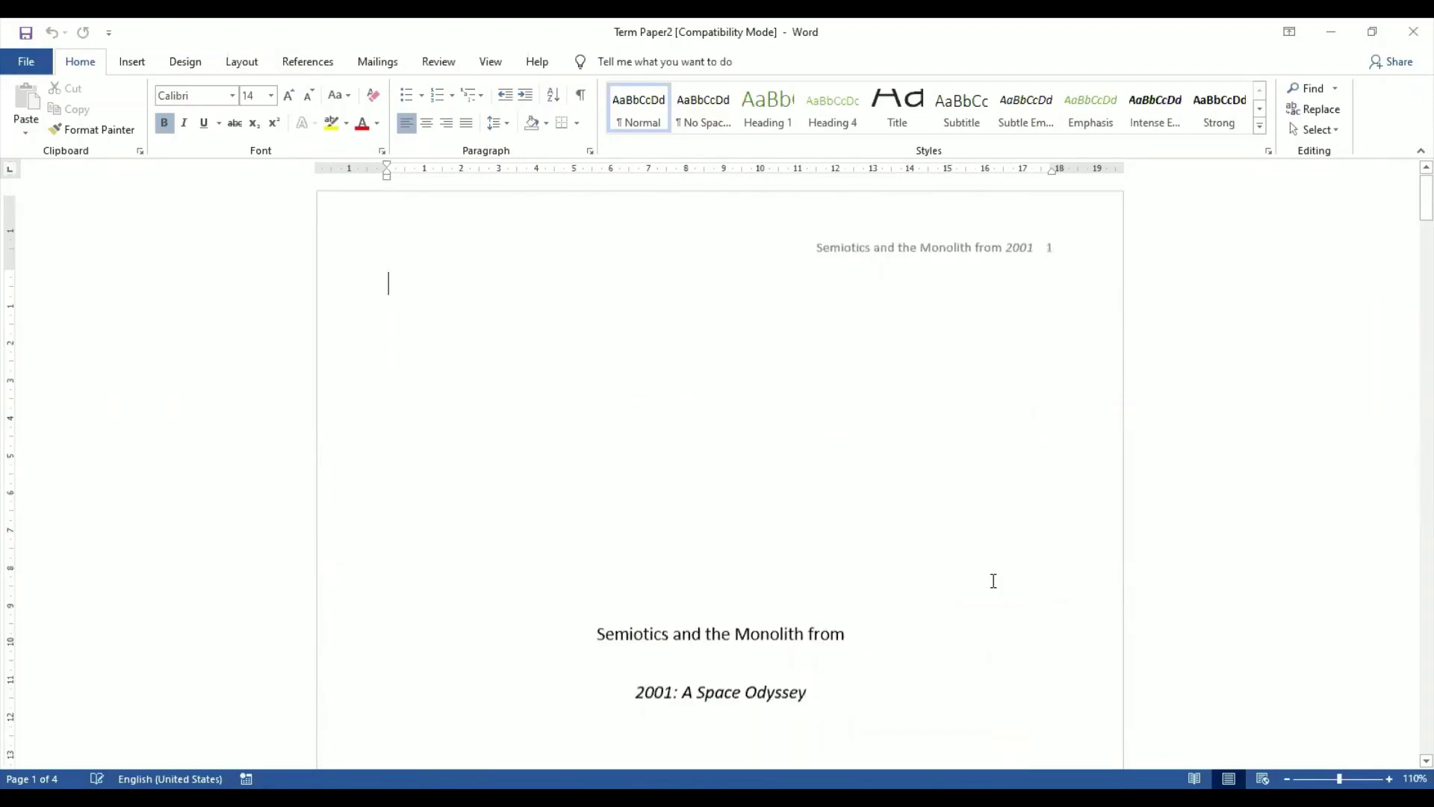
{"action": "scroll", "coordinate": [994, 580], "scroll_direction": "down", "scroll_amount": 8}
{"action": "scroll", "coordinate": [996, 587], "scroll_direction": "down", "scroll_amount": 6}
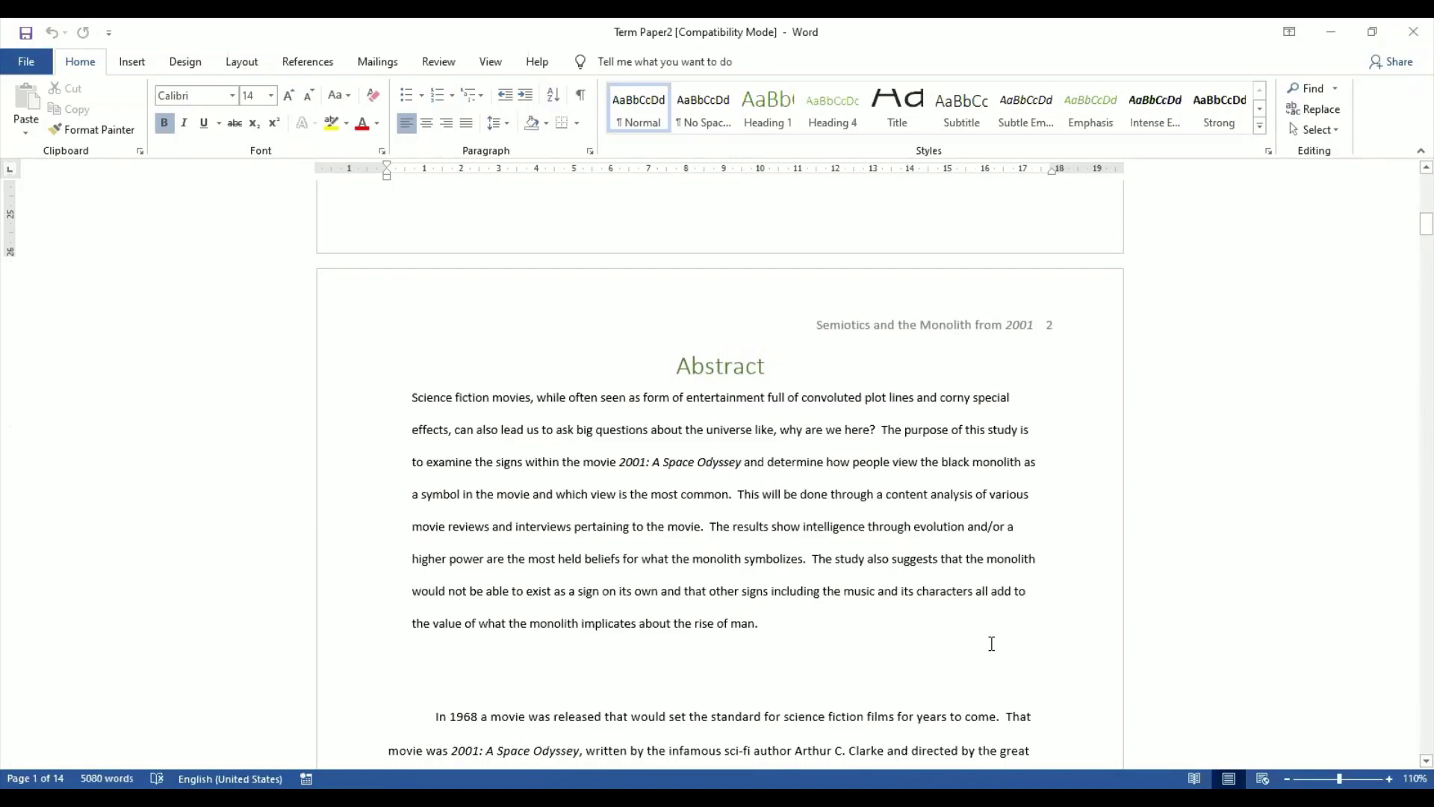
{"action": "scroll", "coordinate": [991, 644], "scroll_direction": "down", "scroll_amount": 3}
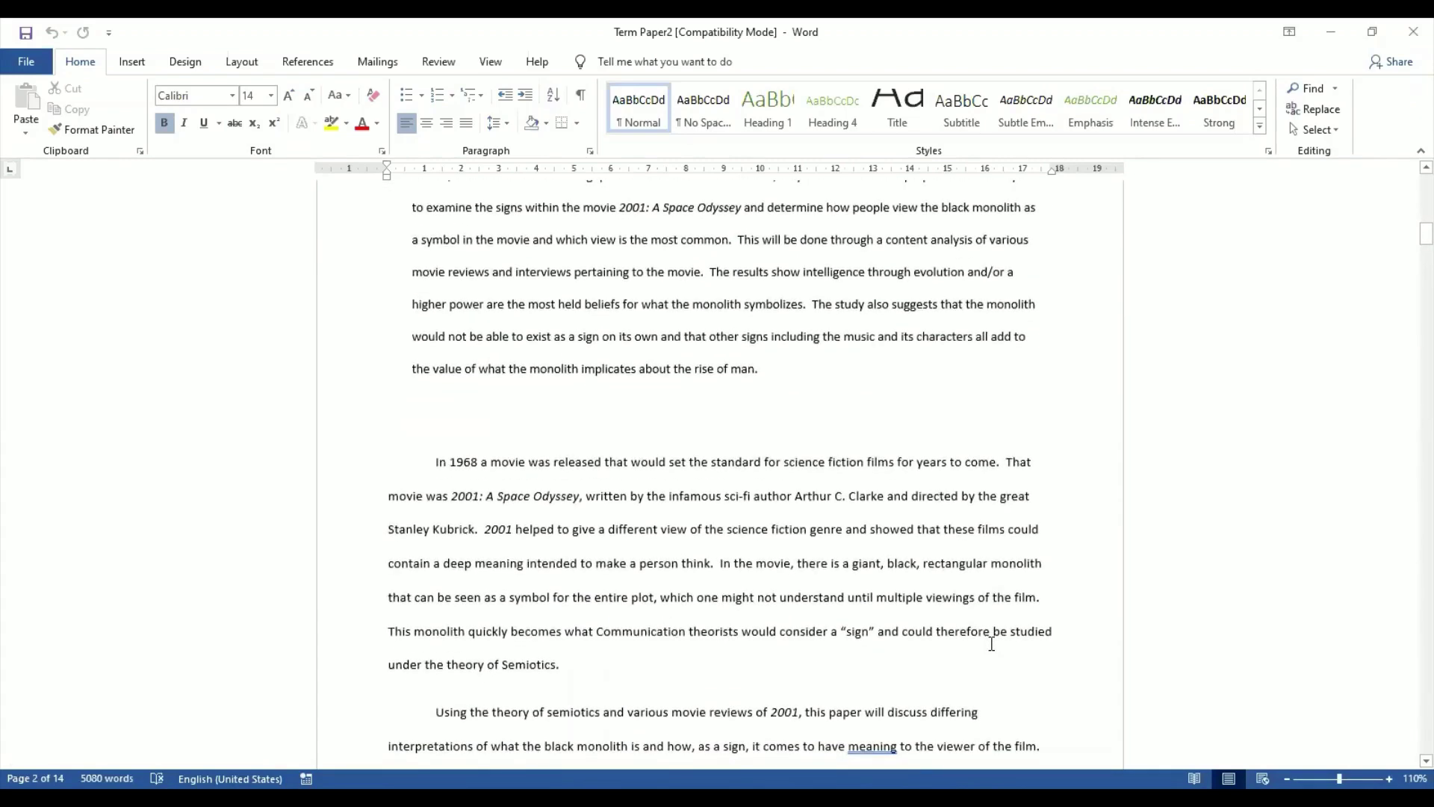
{"action": "left_click", "coordinate": [963, 631]}
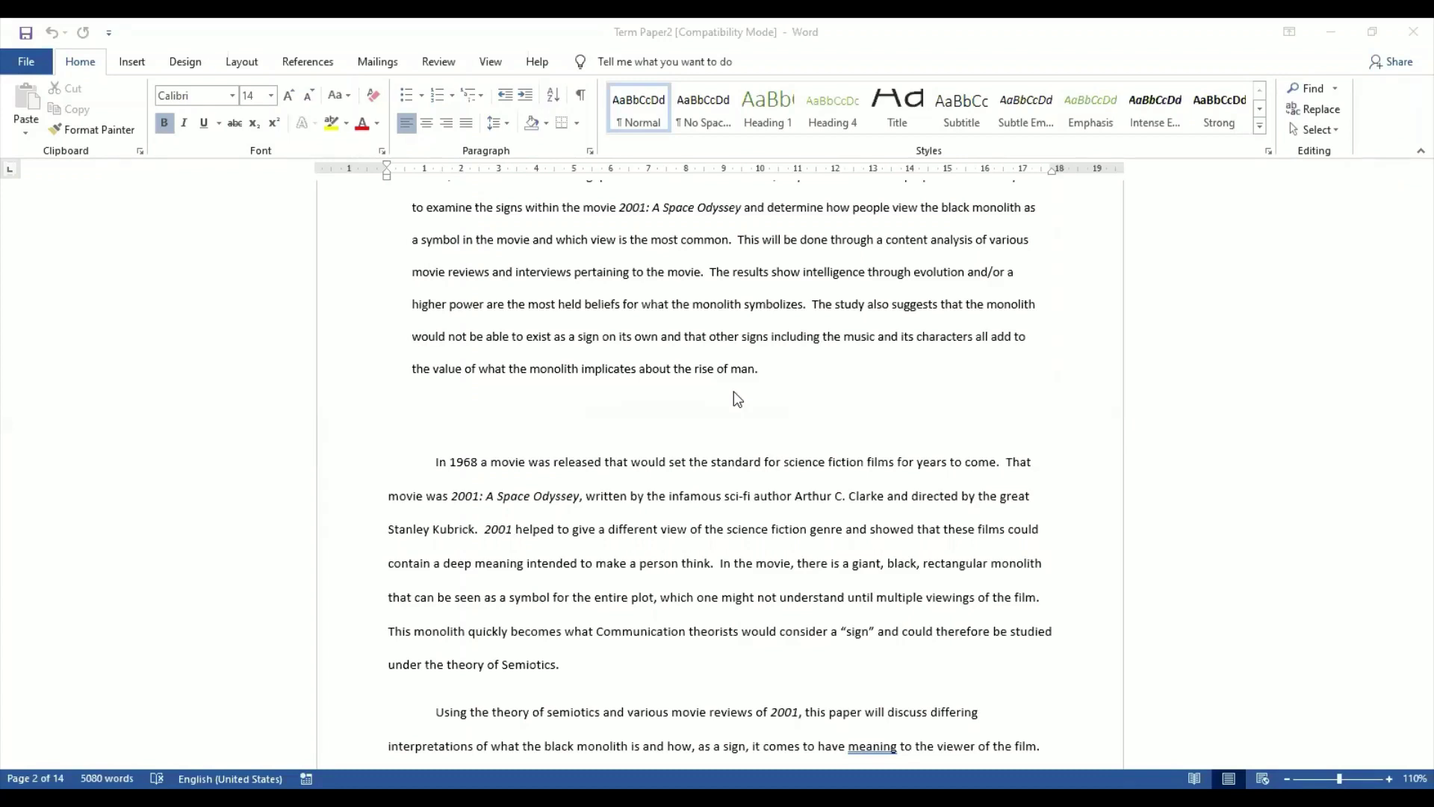
- Switch back to the Word2019Assignments PDF and reread the book title and source details required in task 25a
{"action": "key", "text": "alt+Tab"}
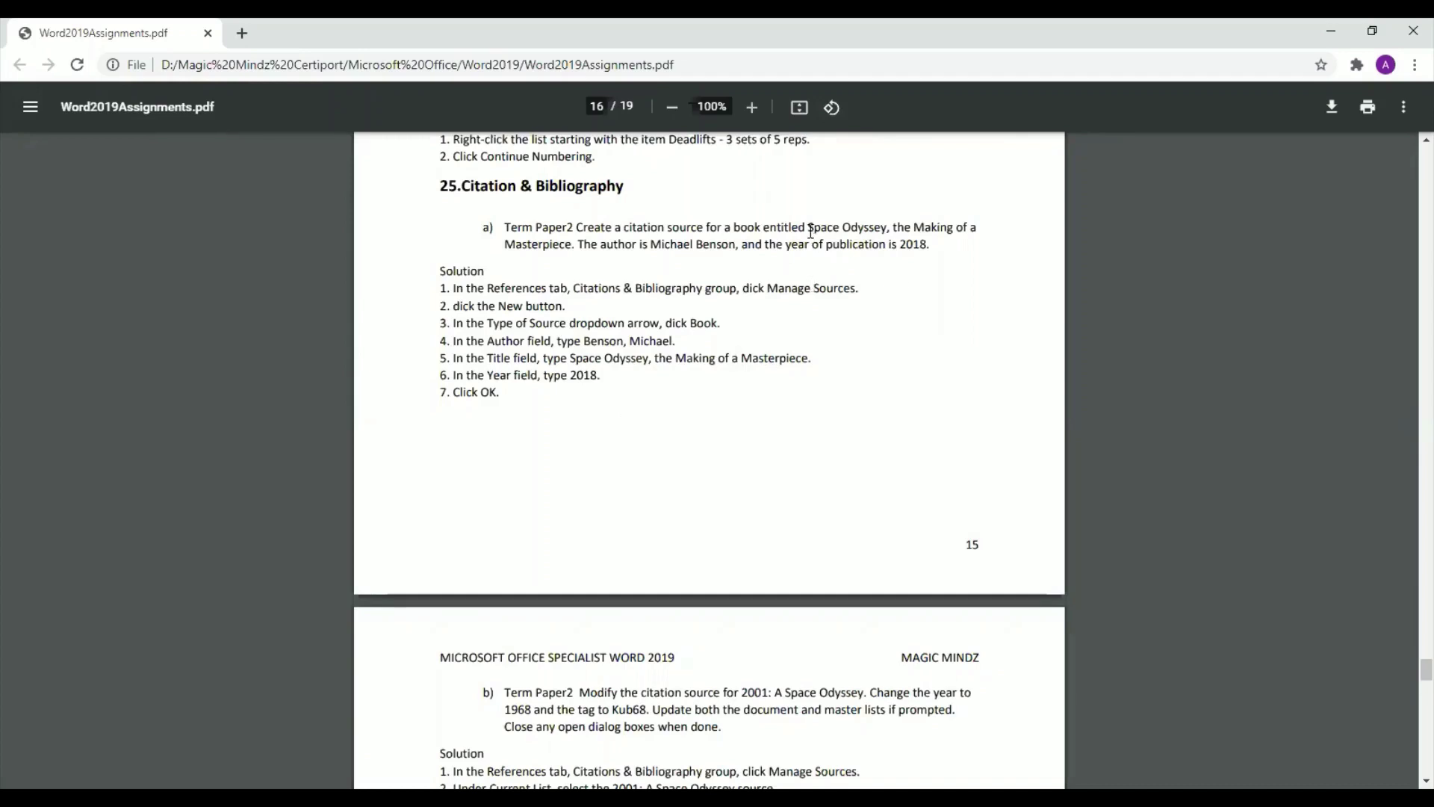
{"action": "left_click_drag", "start_coordinate": [809, 226], "coordinate": [578, 246]}
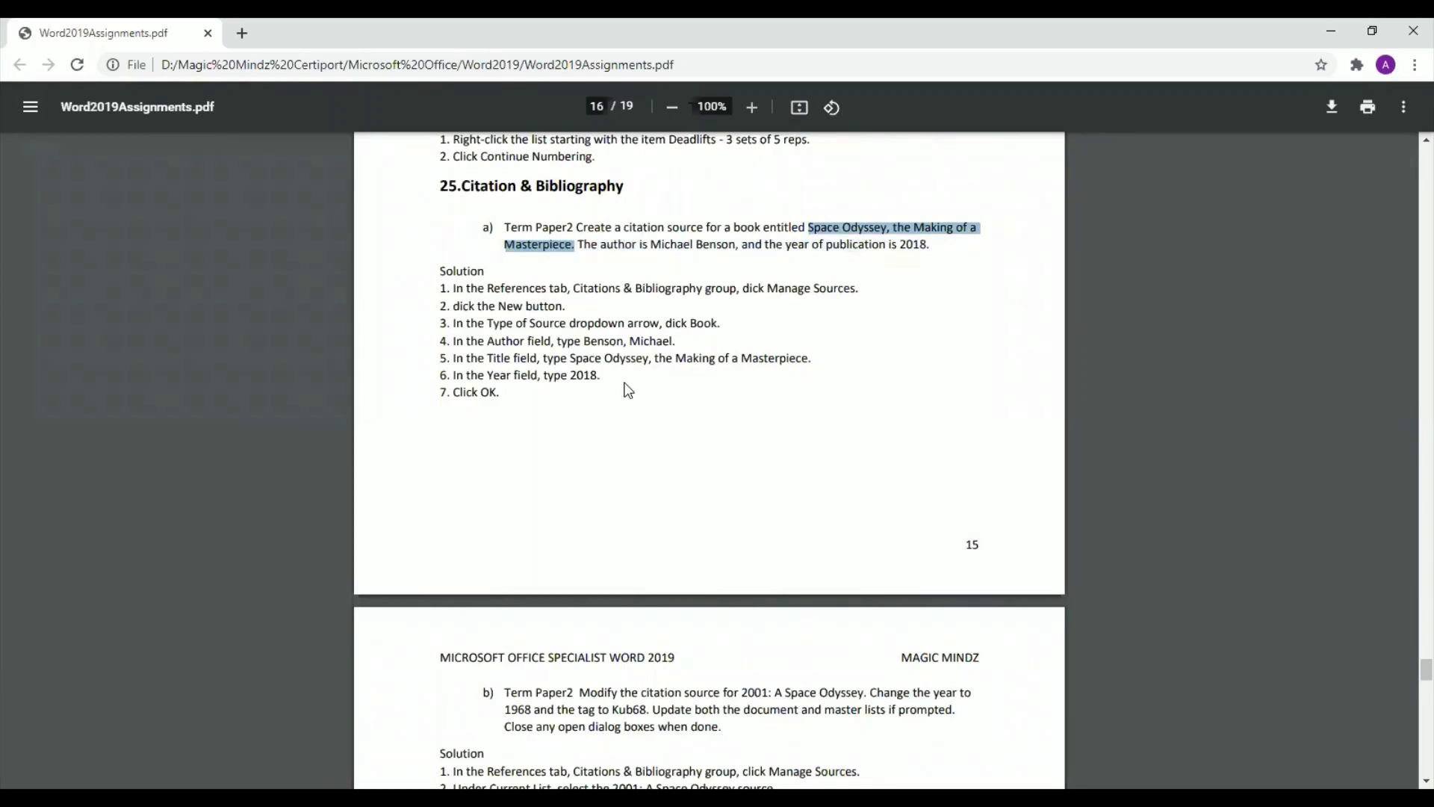
{"action": "left_click", "coordinate": [850, 323]}
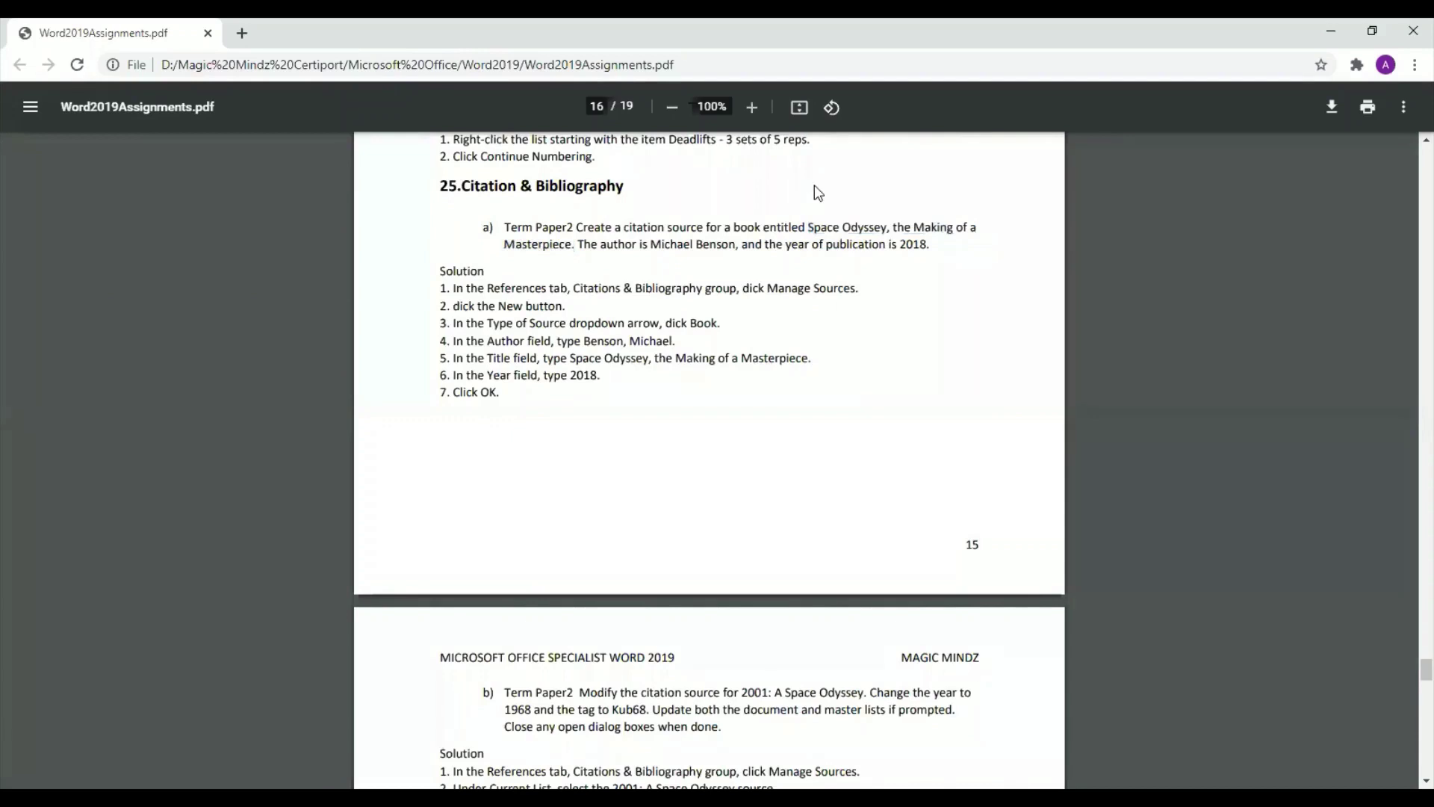
- Return to Term Paper2 in Word and delete the existing "Space Odyssey, the Making of a Masterpiece" source from the Source Manager's Master List
{"action": "key", "text": "alt+Tab"}
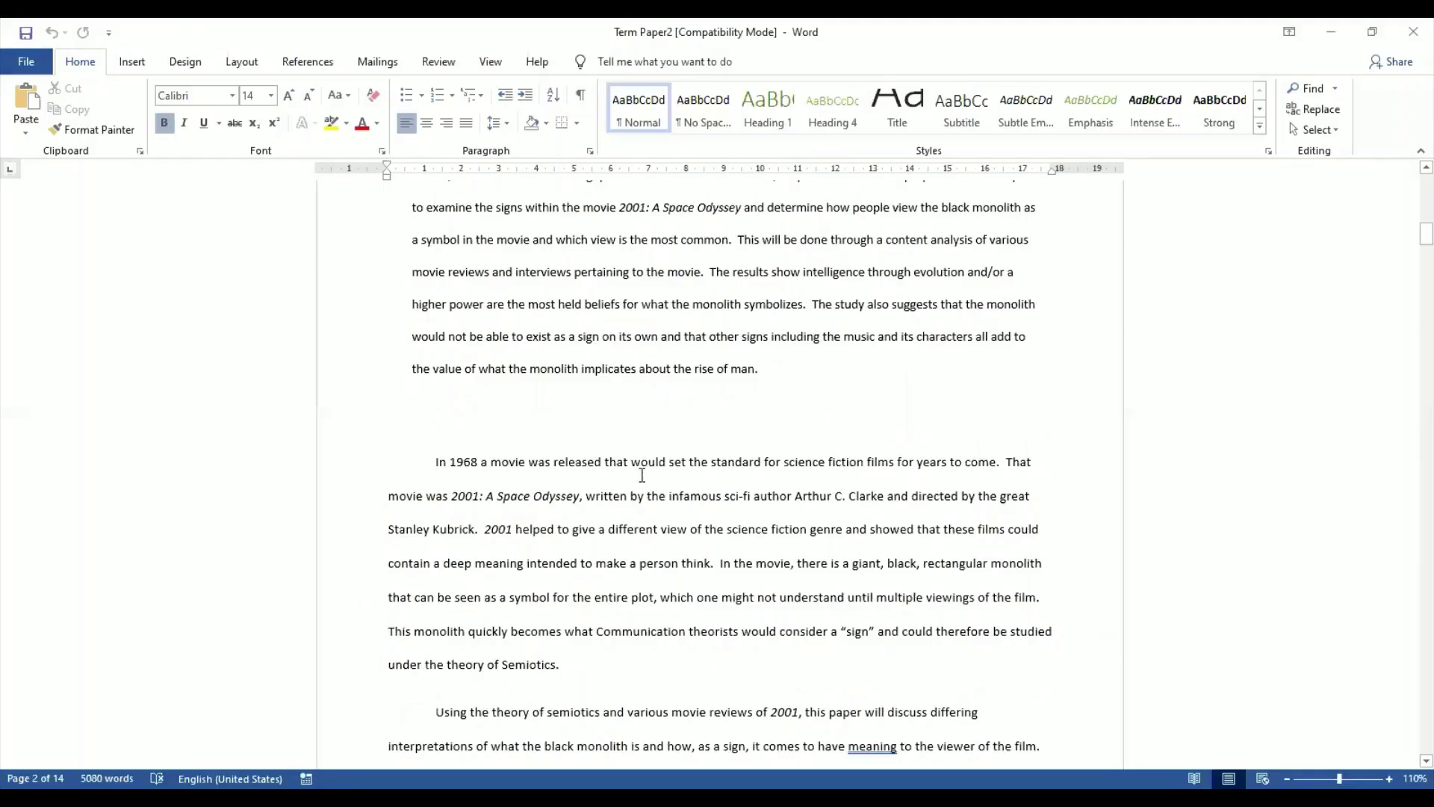
{"action": "left_click", "coordinate": [790, 400]}
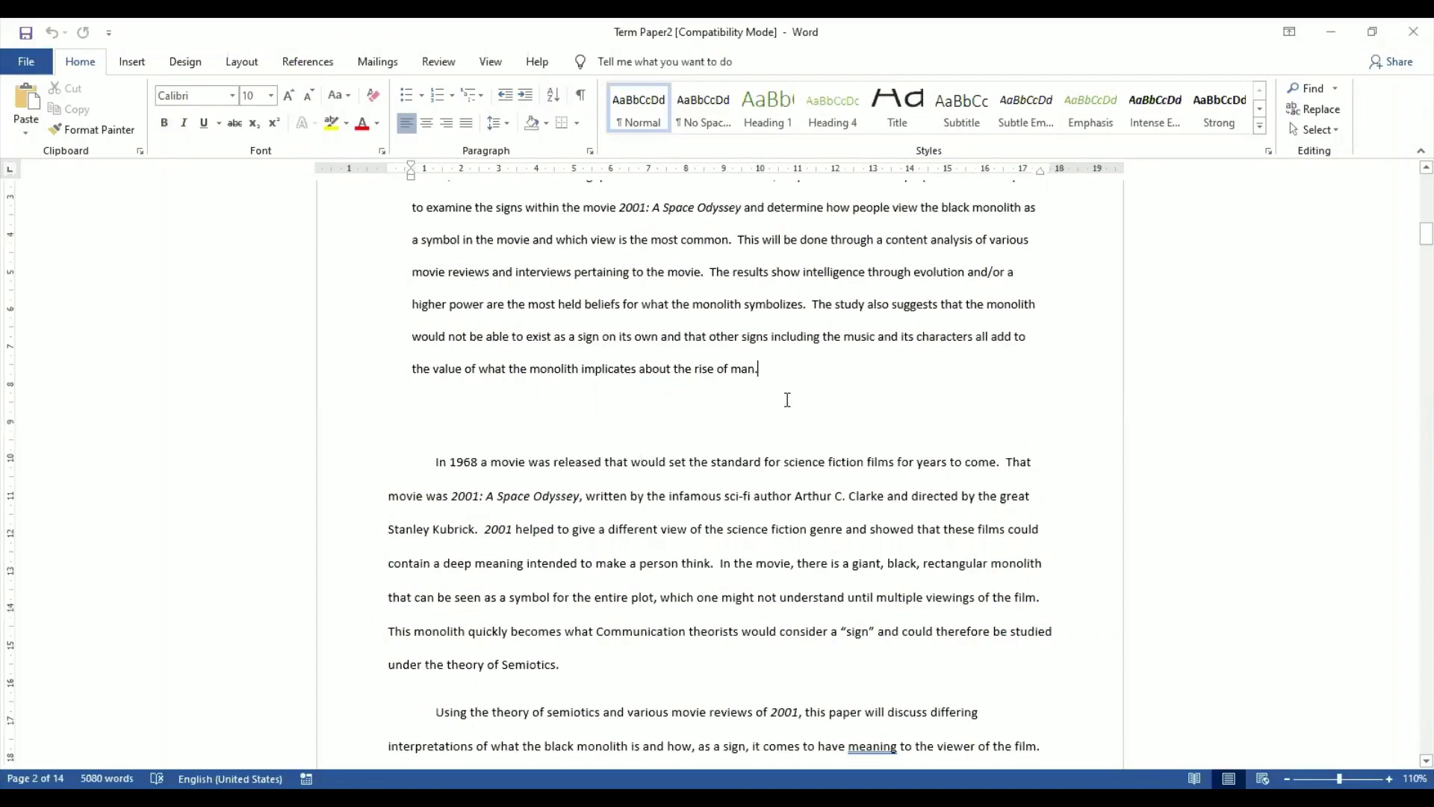
{"action": "left_click", "coordinate": [323, 63]}
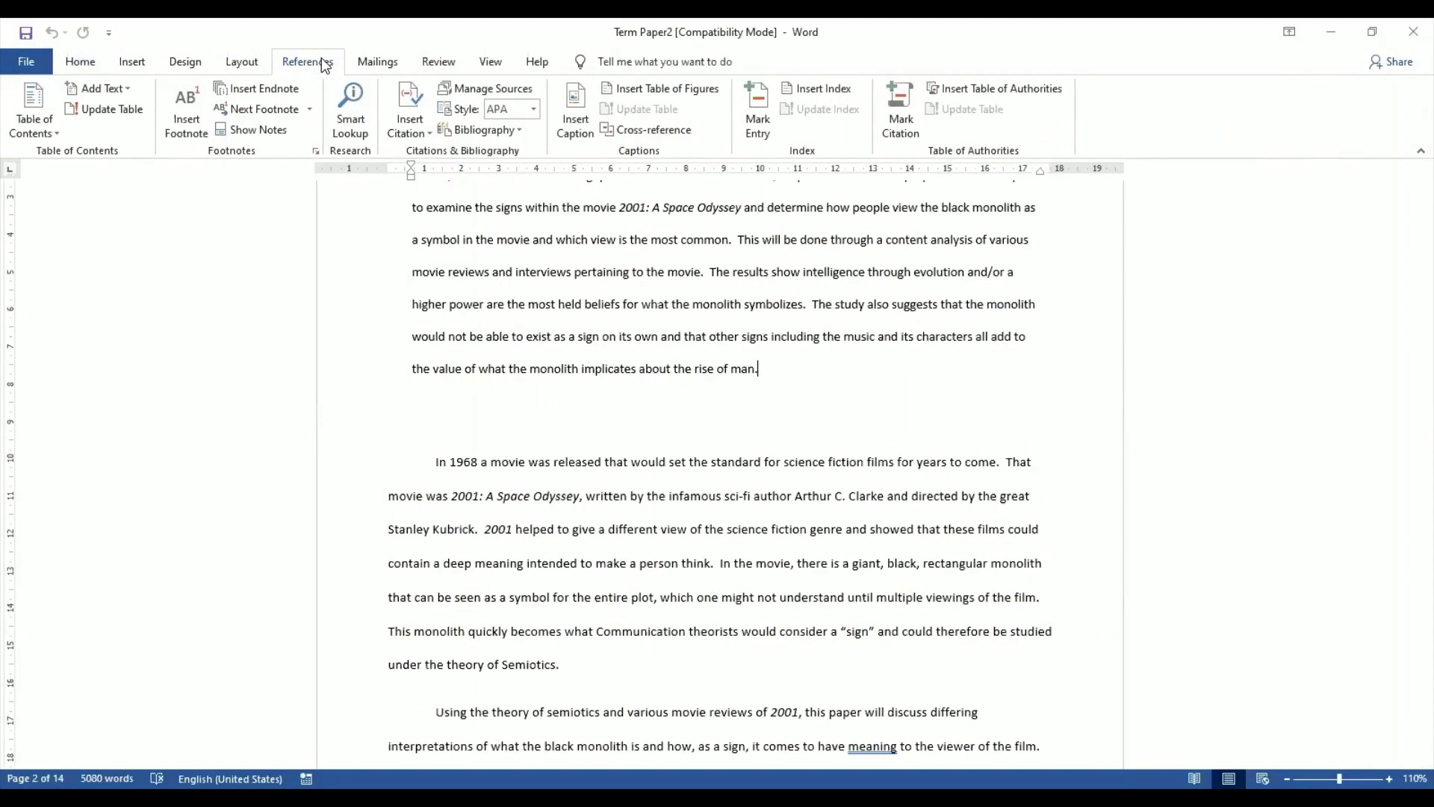
{"action": "left_click", "coordinate": [477, 88]}
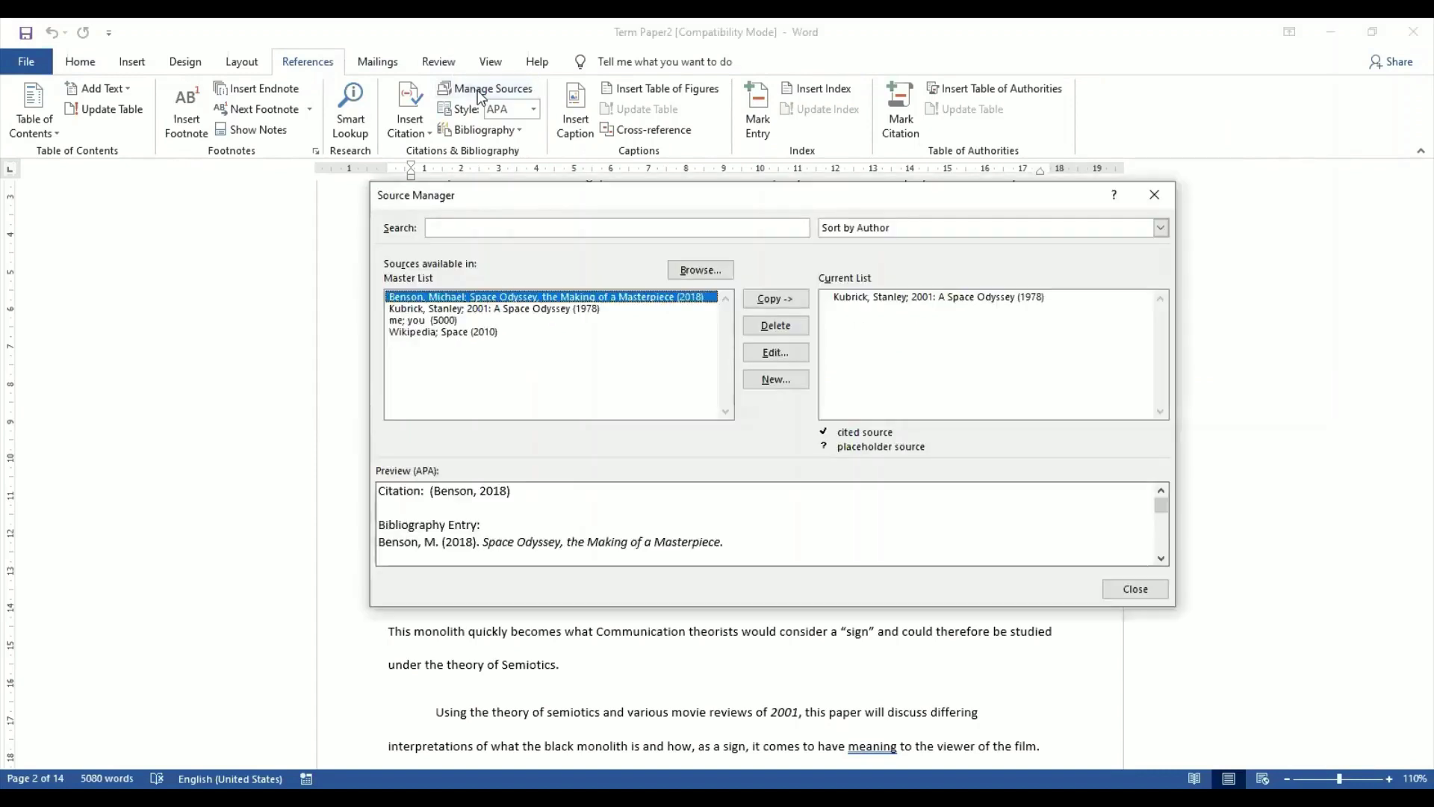
{"action": "left_click", "coordinate": [774, 325]}
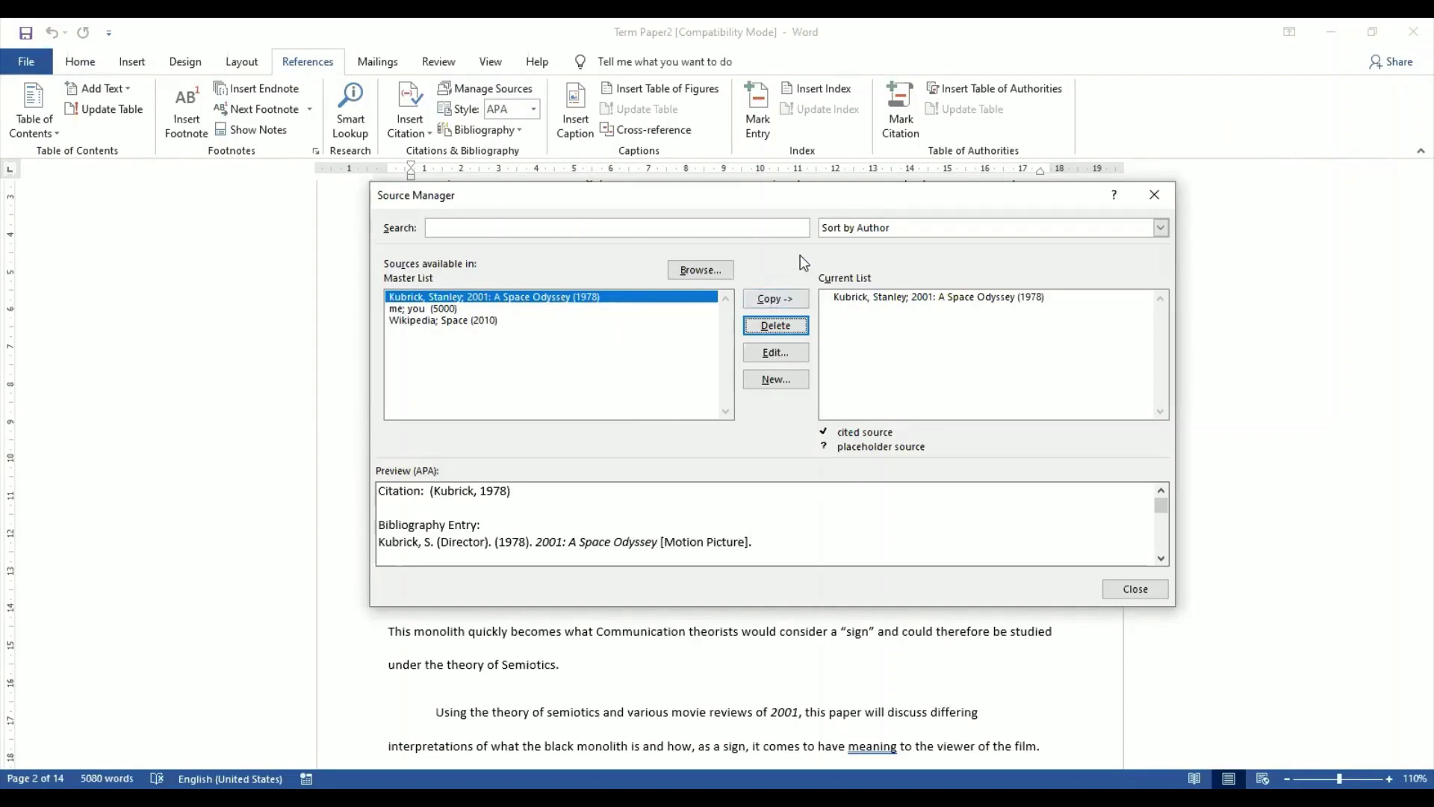
- Start a new source in the Source Manager and set its source type to Book
{"action": "left_click", "coordinate": [778, 379]}
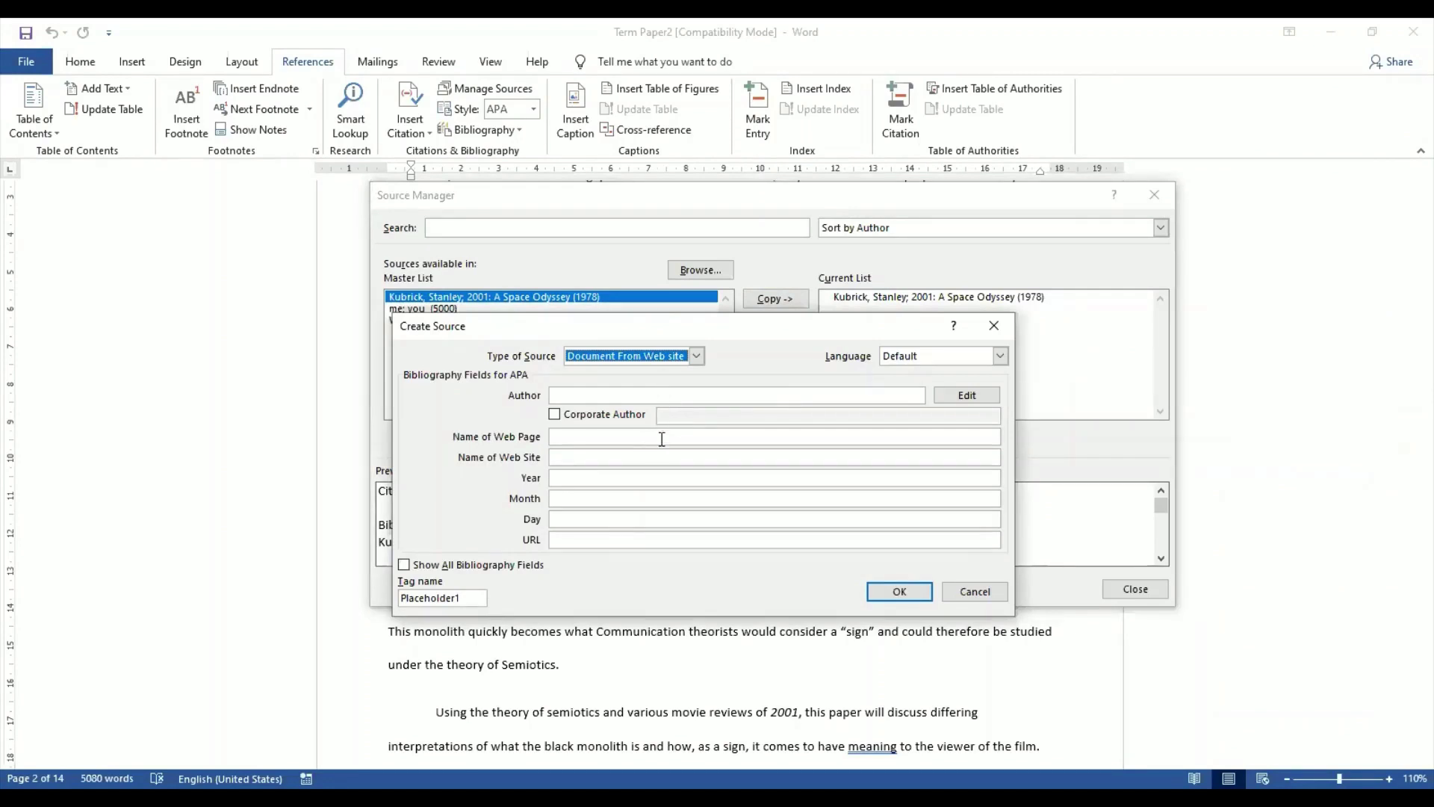
{"action": "left_click", "coordinate": [697, 356]}
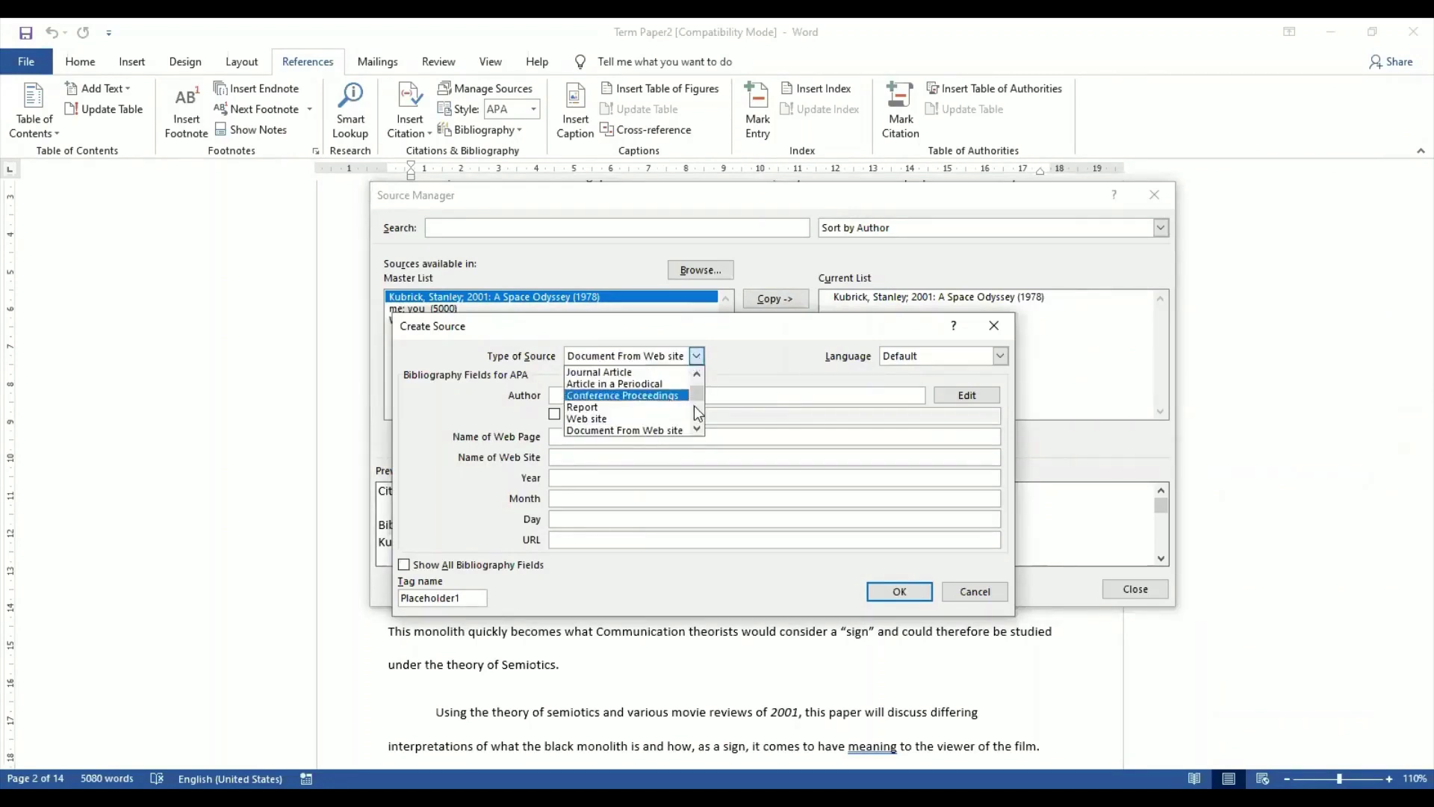
{"action": "left_click_drag", "start_coordinate": [699, 401], "coordinate": [693, 374]}
{"action": "left_click", "coordinate": [676, 372]}
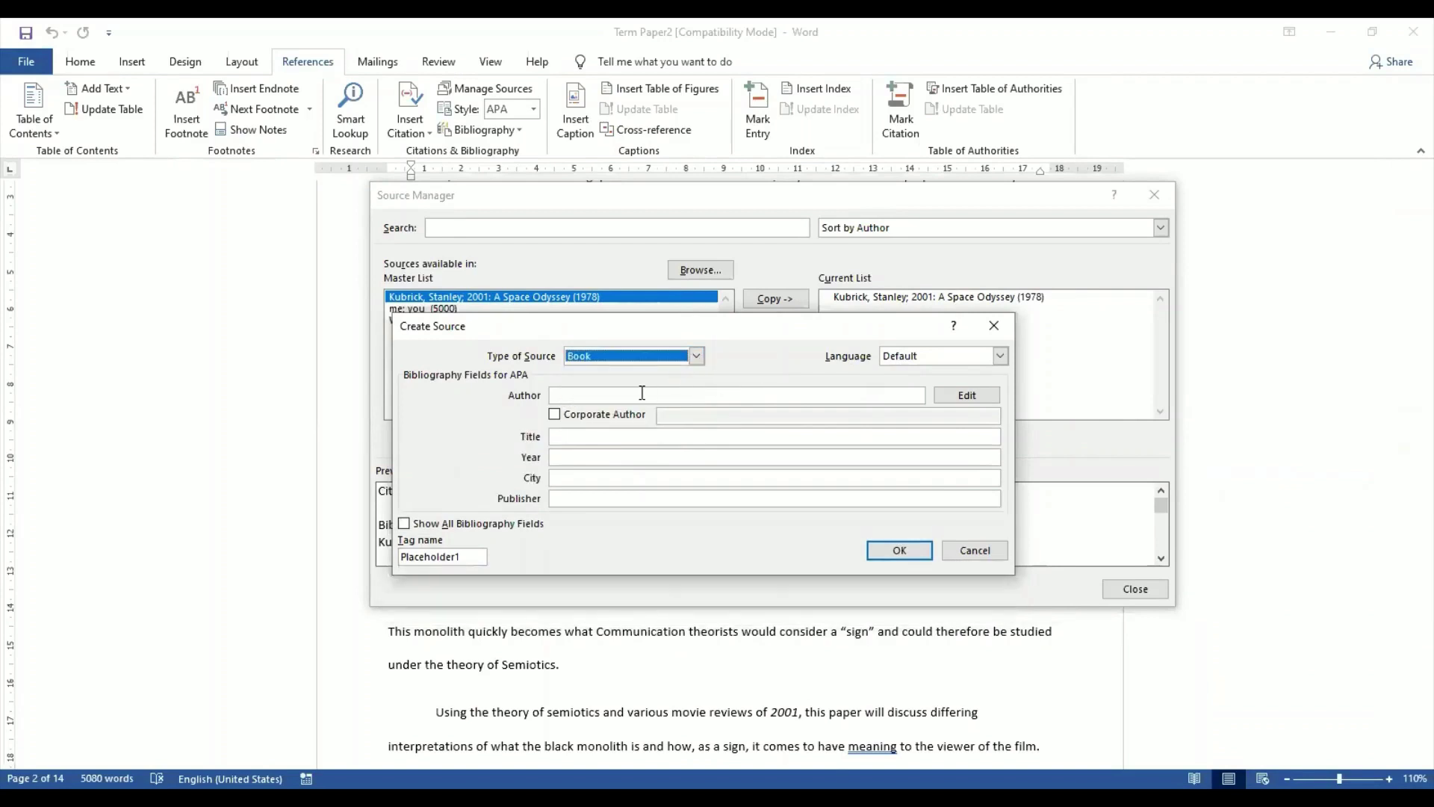
- Enter "Space Odyssey, the Making of a Masterpiece" as the title of the new book source
{"action": "left_click", "coordinate": [613, 437]}
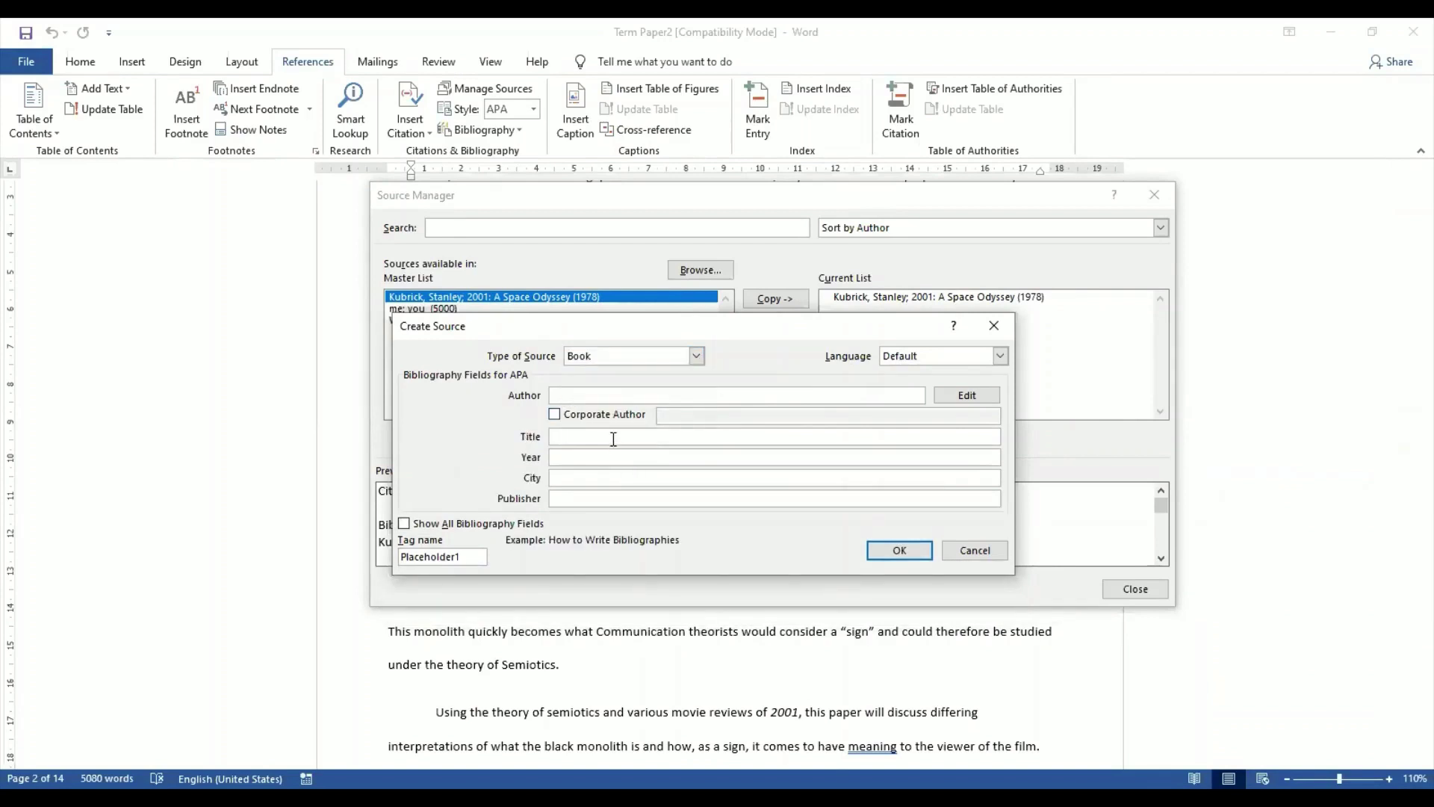
{"action": "type", "text": "Space Odyssey, the Making of a"}
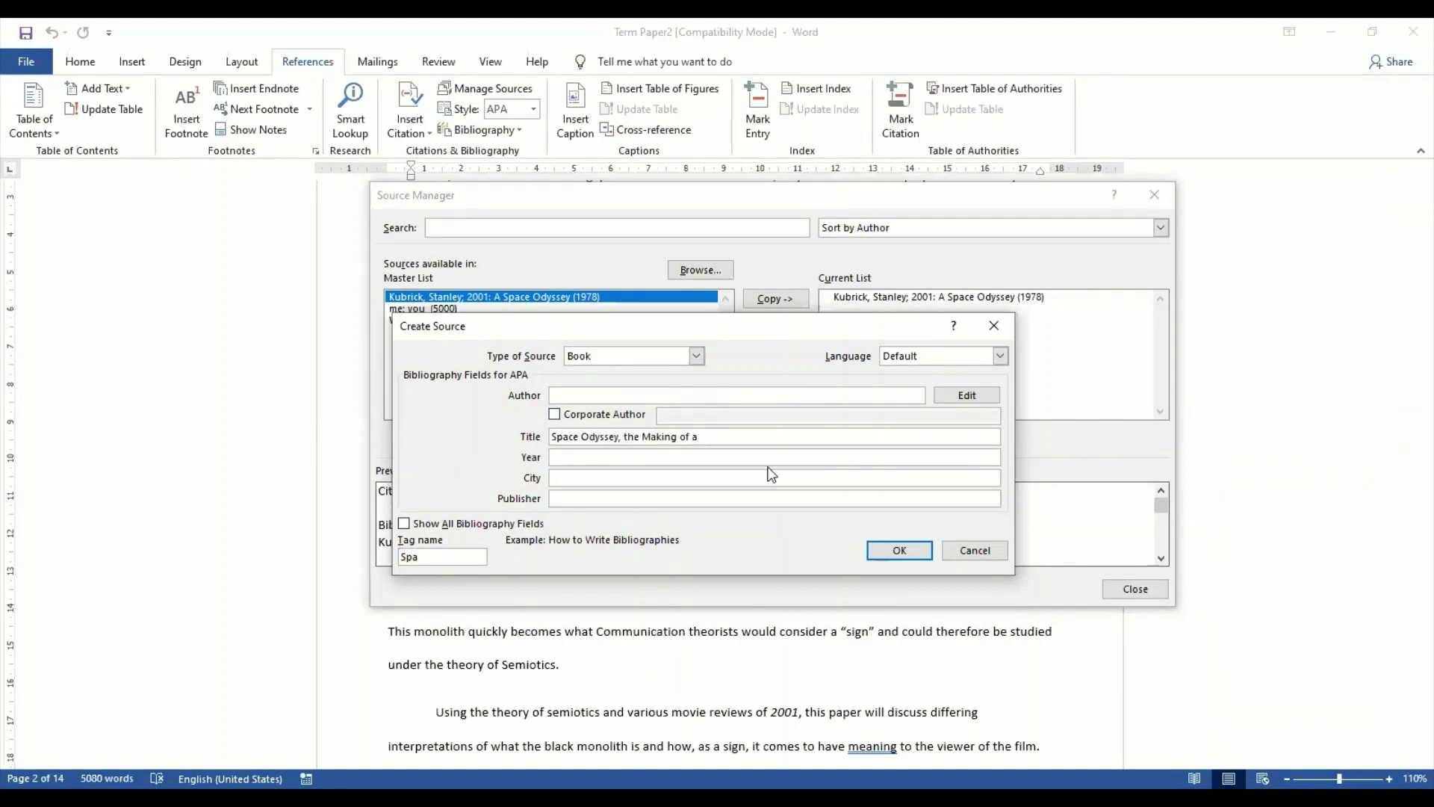
{"action": "type", "text": "Od"}
{"action": "key", "text": "alt+Tab"}
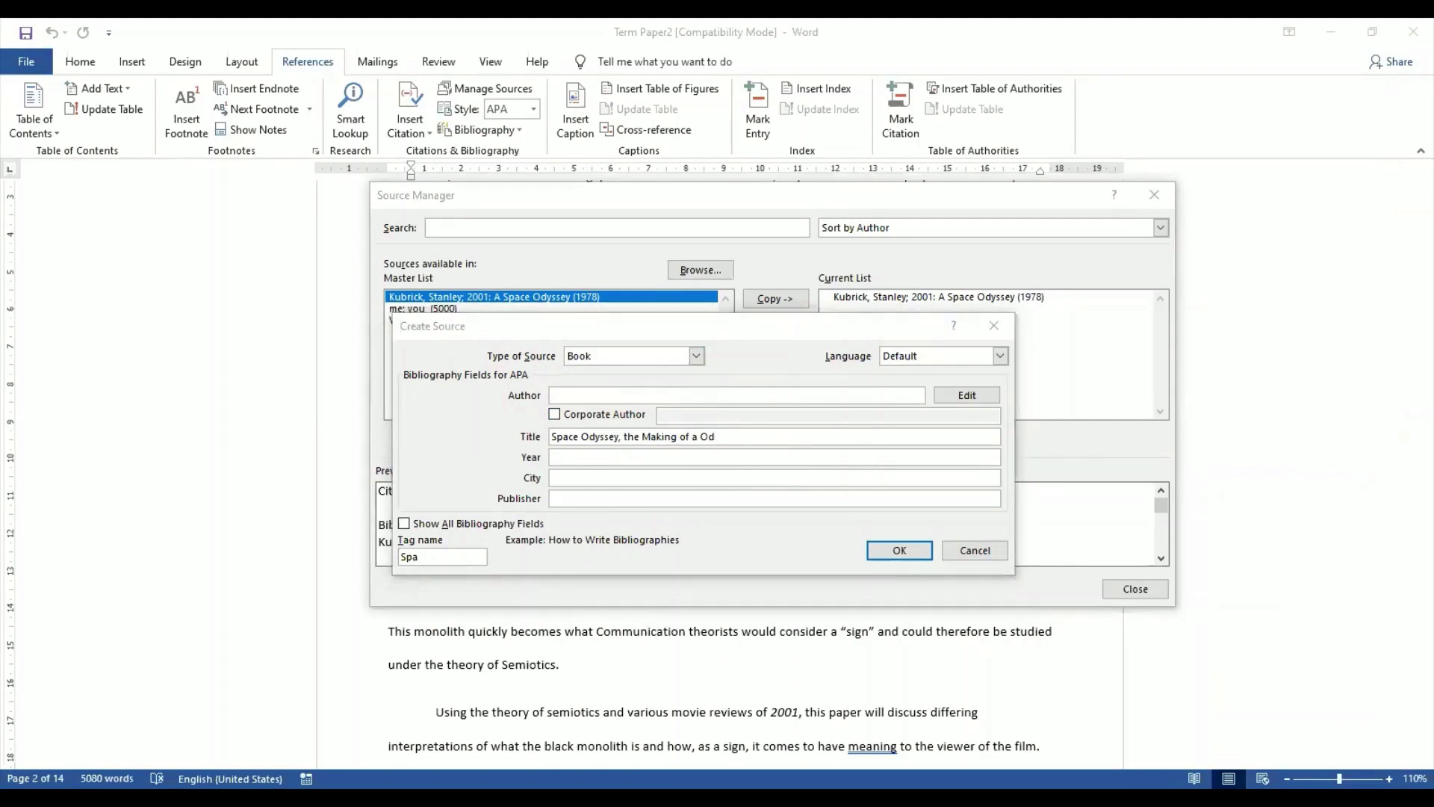
{"action": "key", "text": "alt+Tab"}
{"action": "key", "text": "BackSpace"}
{"action": "key", "text": "BackSpace"}
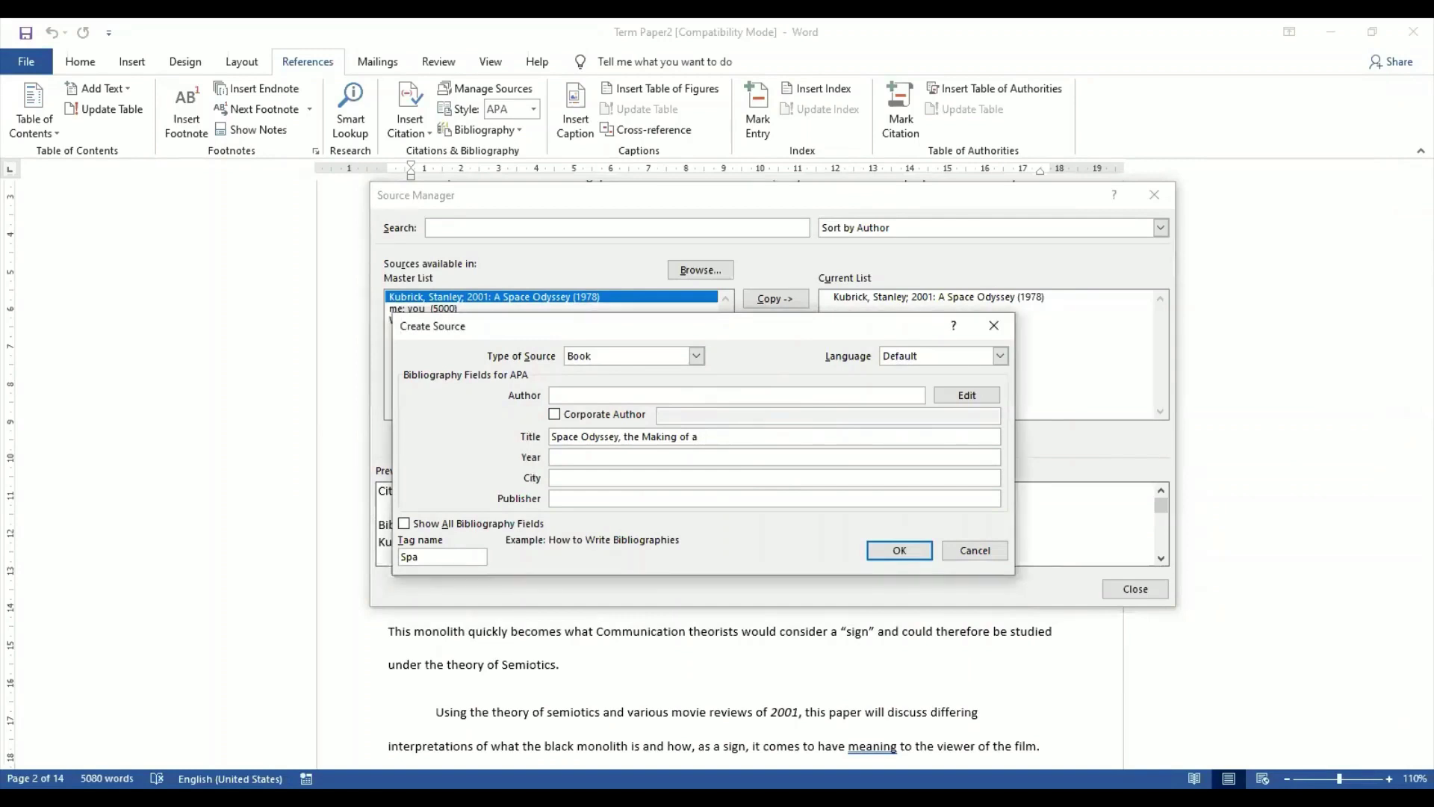
{"action": "type", "text": "Masterpiece"}
- Fill in the book author's full name and set the year to 2018, checking the details against the assignments PDF
{"action": "key", "text": "alt+Tab"}
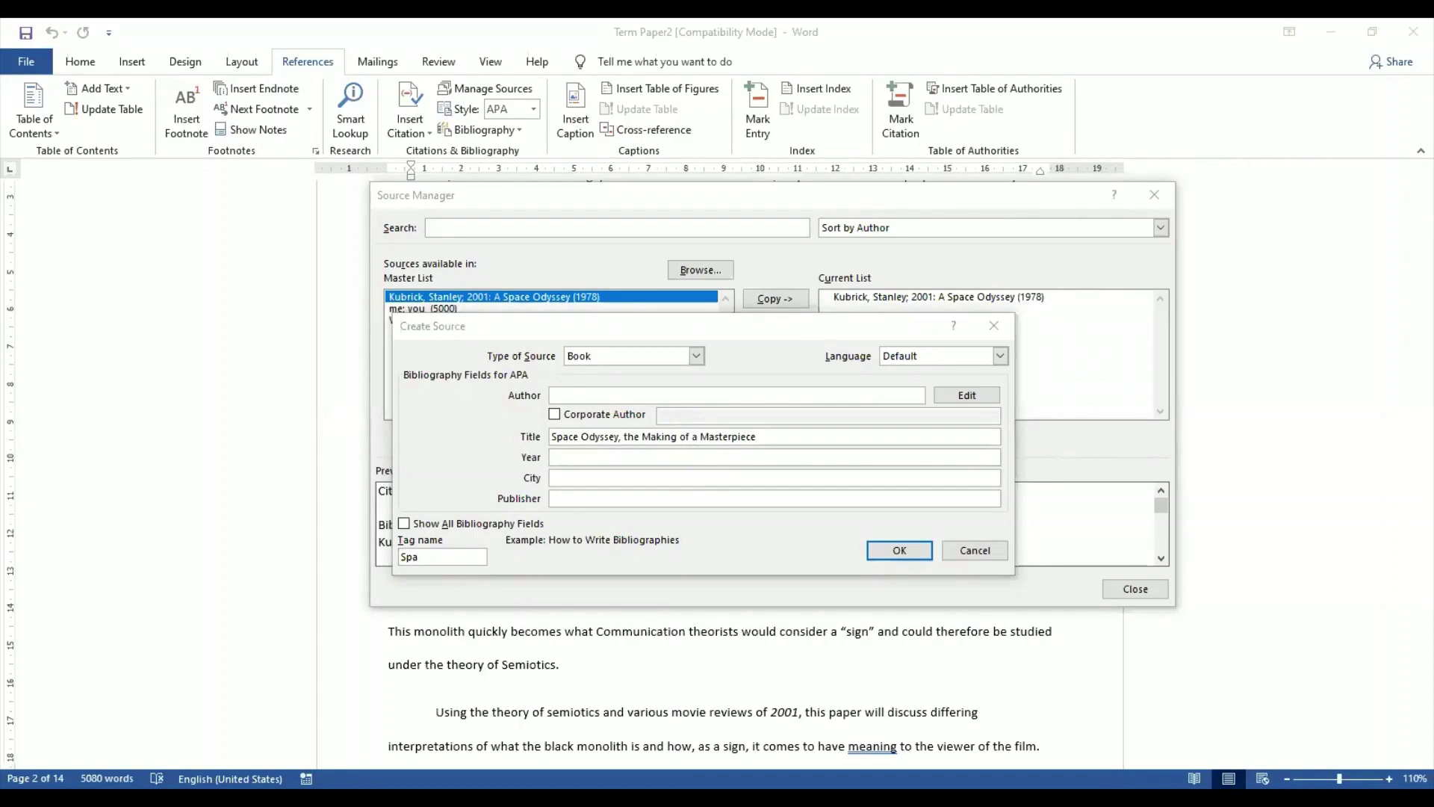
{"action": "key", "text": "alt+Tab"}
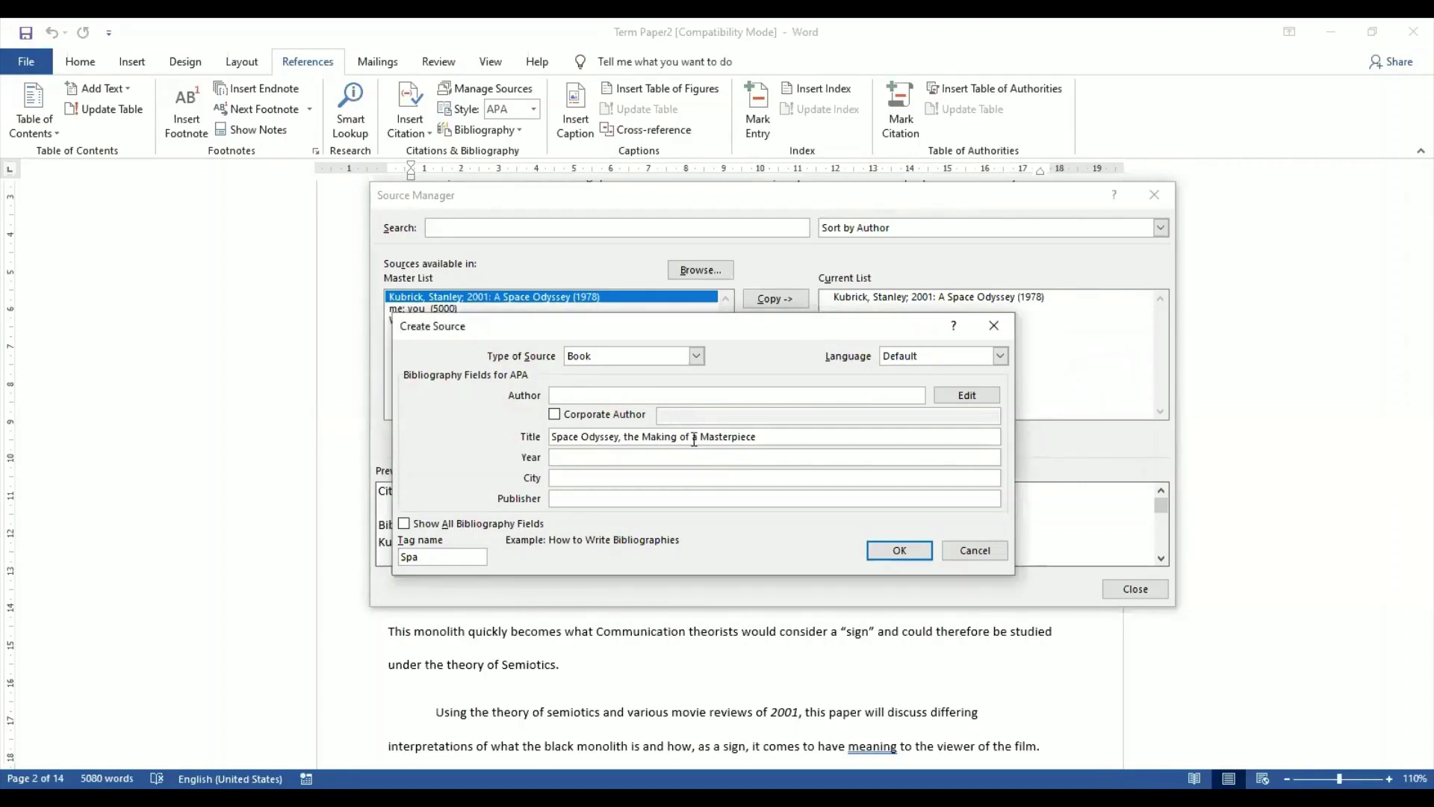
{"action": "left_click", "coordinate": [620, 395]}
{"action": "type", "text": "Miche"}
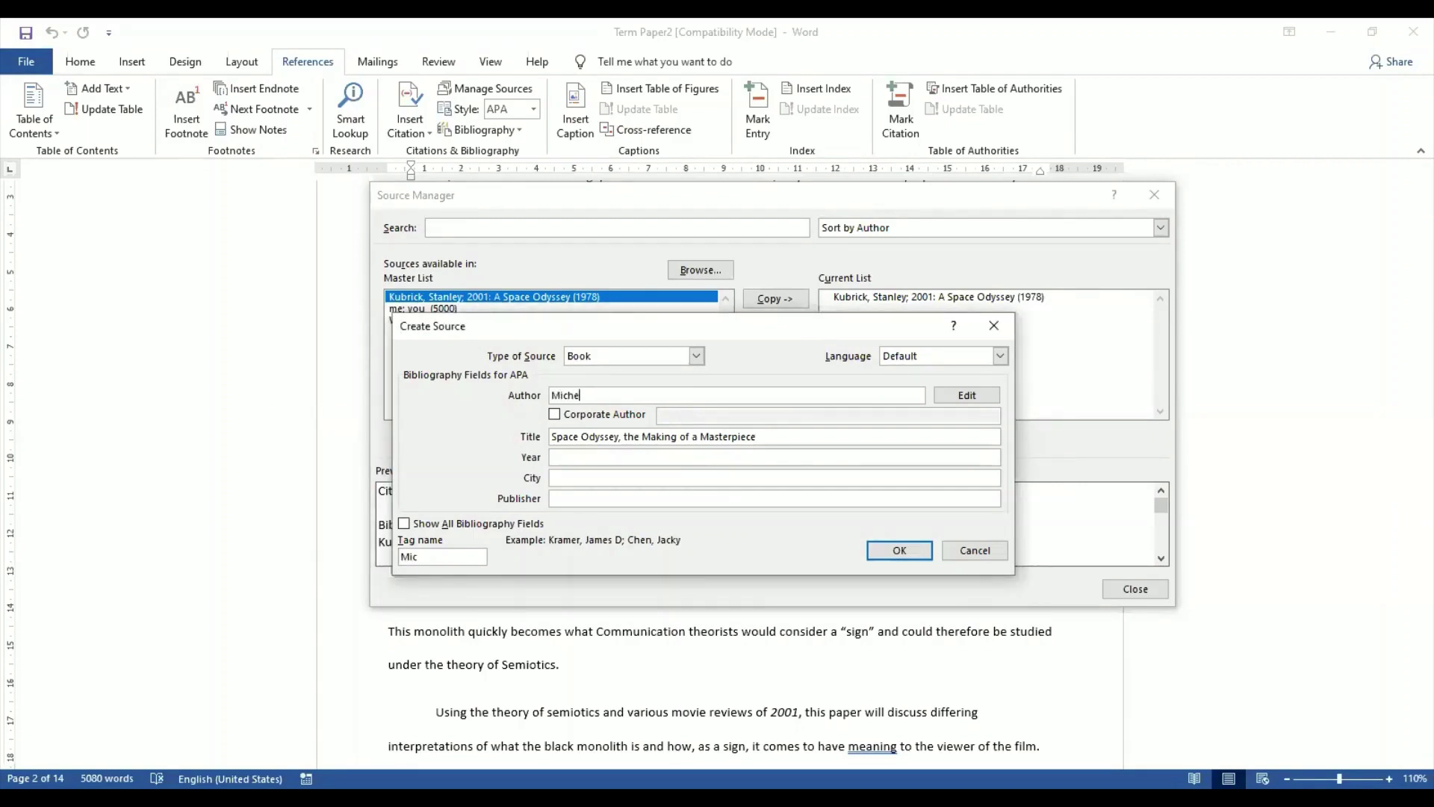
{"action": "type", "text": "al Benson"}
{"action": "left_click", "coordinate": [619, 459]}
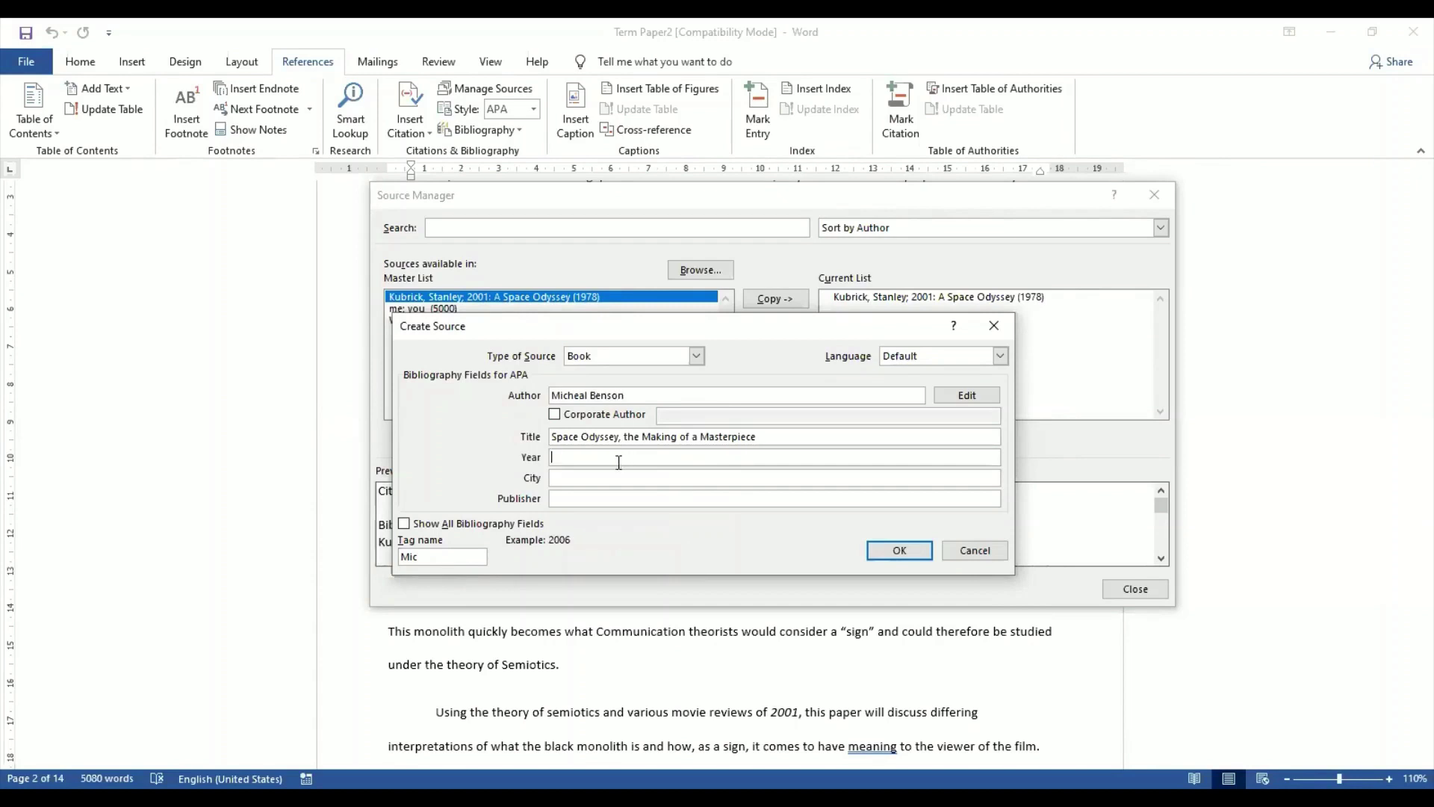
{"action": "type", "text": "2001"}
{"action": "key", "text": "alt+Tab"}
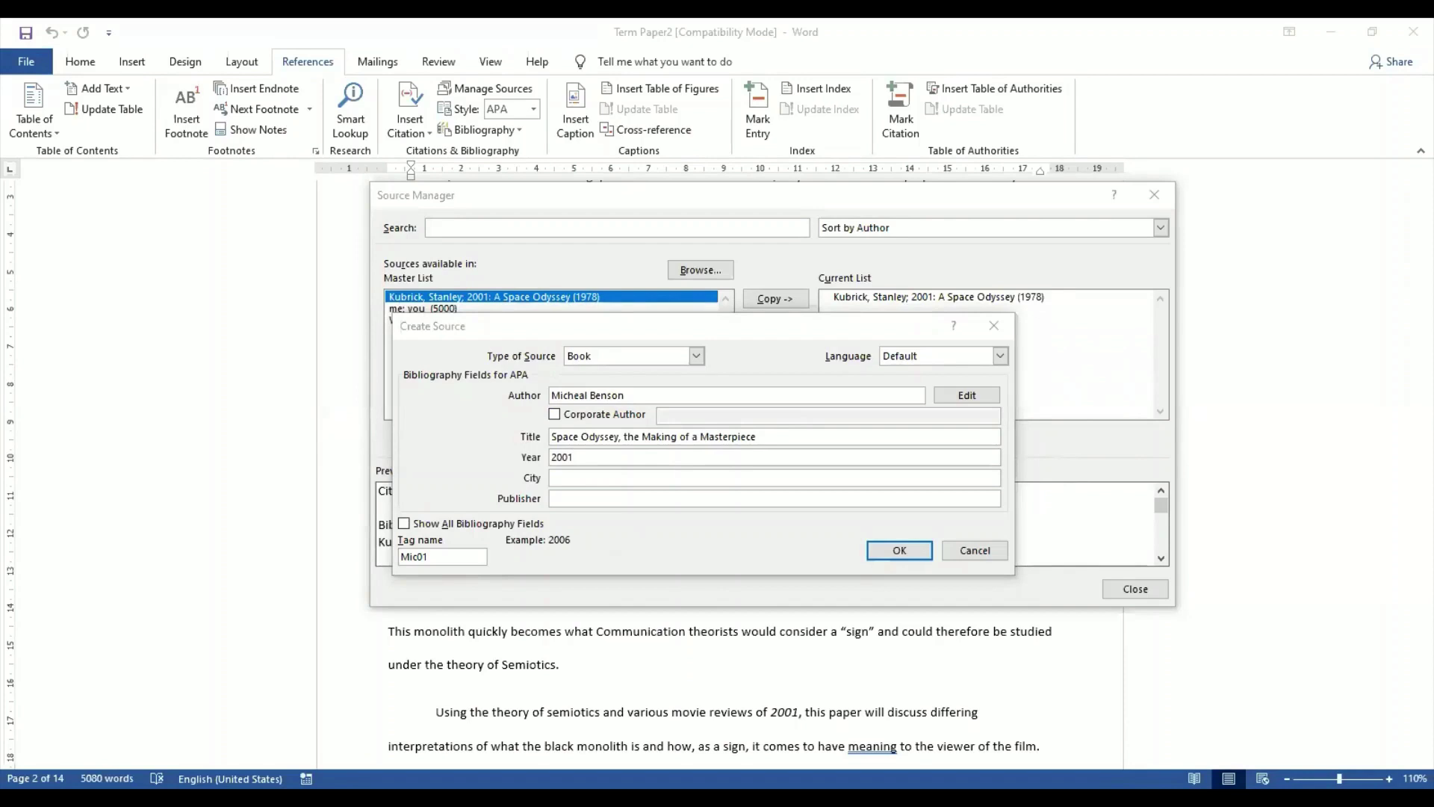
{"action": "key", "text": "alt+Tab"}
{"action": "key", "text": "BackSpace"}
{"action": "key", "text": "BackSpace"}
{"action": "type", "text": "18"}
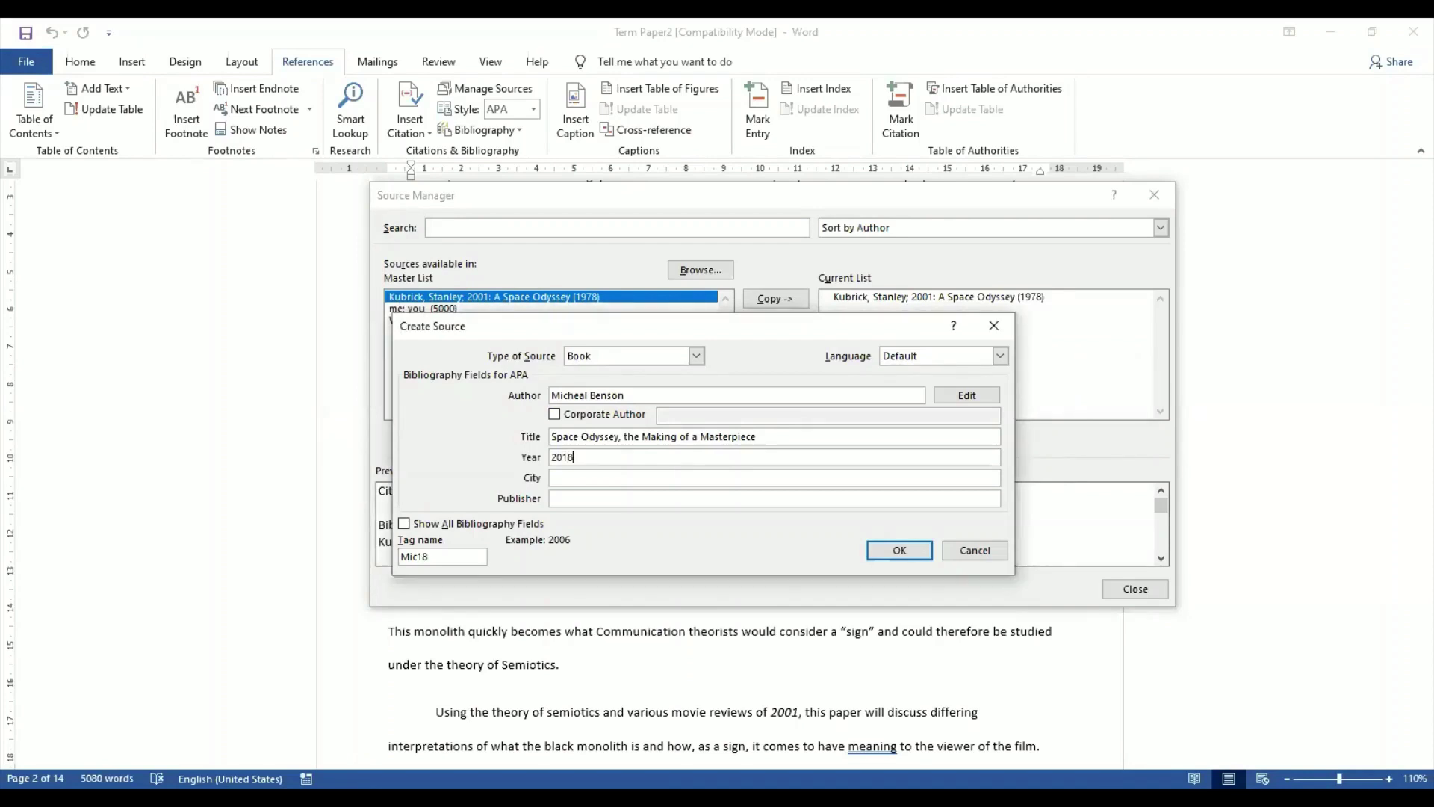
- Leave the city and publisher empty, save the new book source and close the Source Manager
{"action": "left_click", "coordinate": [748, 476]}
{"action": "left_click", "coordinate": [741, 496]}
{"action": "left_click", "coordinate": [740, 477]}
{"action": "left_click", "coordinate": [897, 549]}
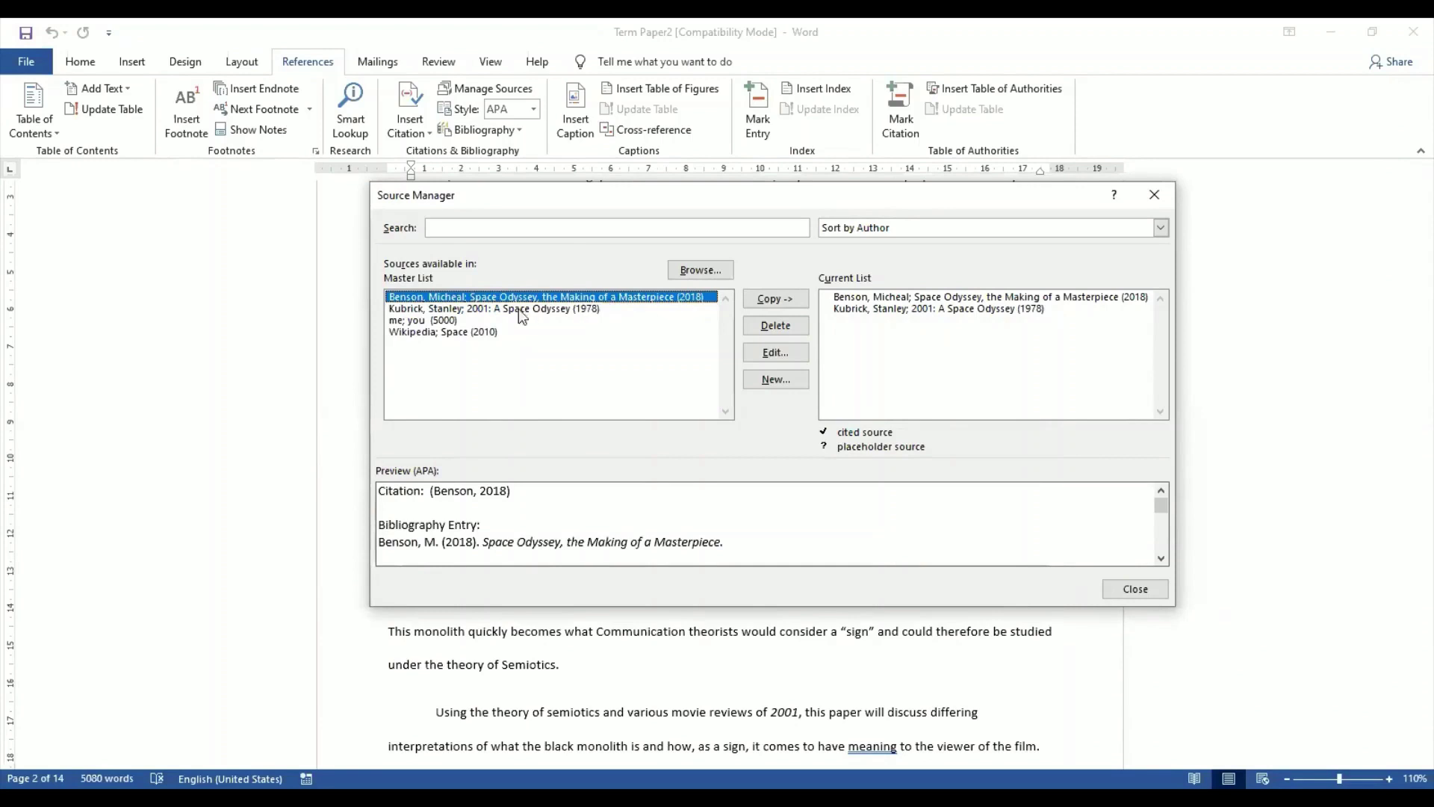
{"action": "left_click", "coordinate": [1137, 588]}
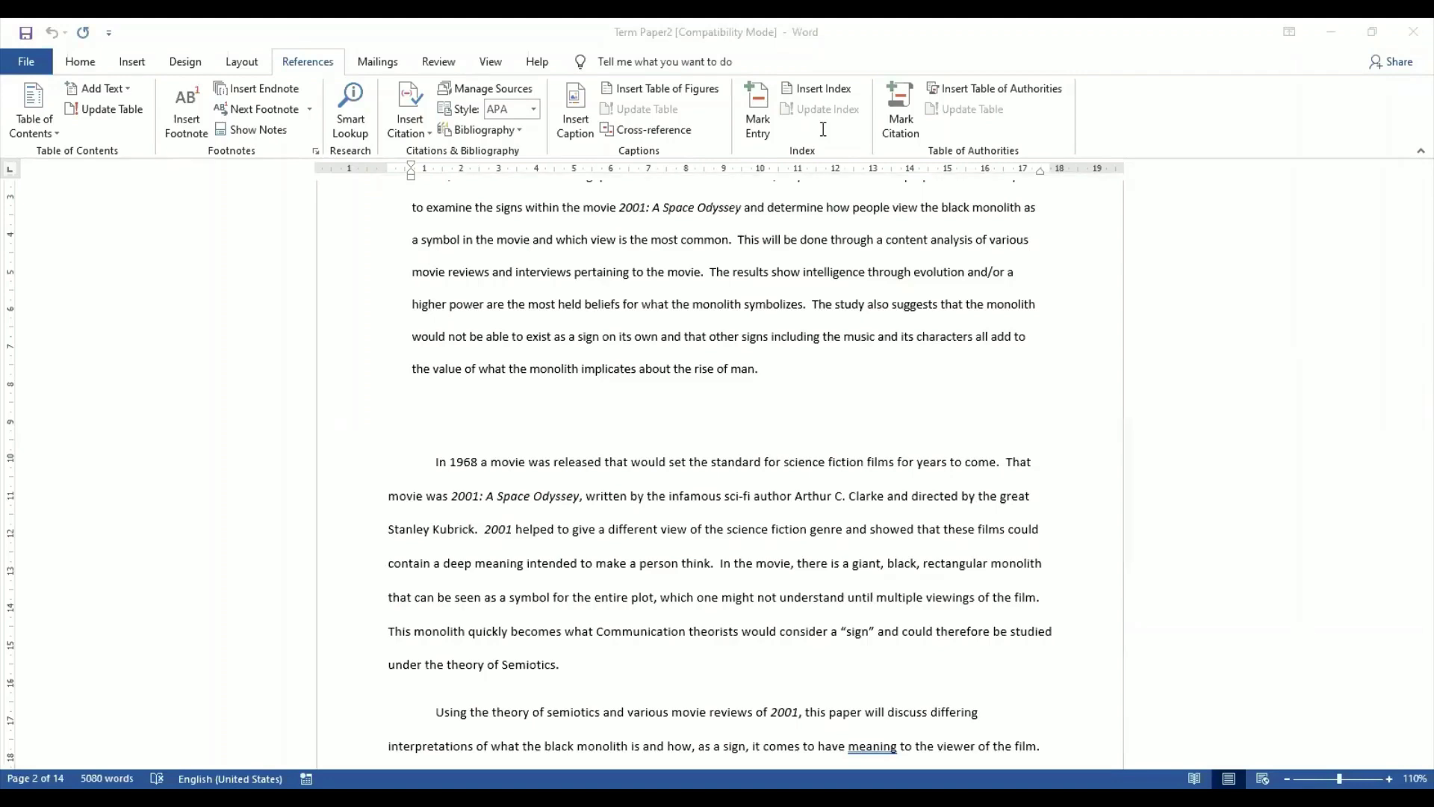
- Switch to the Word2019Assignments PDF and read task 25b on modifying the 2001: A Space Odyssey citation source
{"action": "key", "text": "alt+Tab"}
{"action": "scroll", "coordinate": [835, 662], "scroll_direction": "down", "scroll_amount": 4}
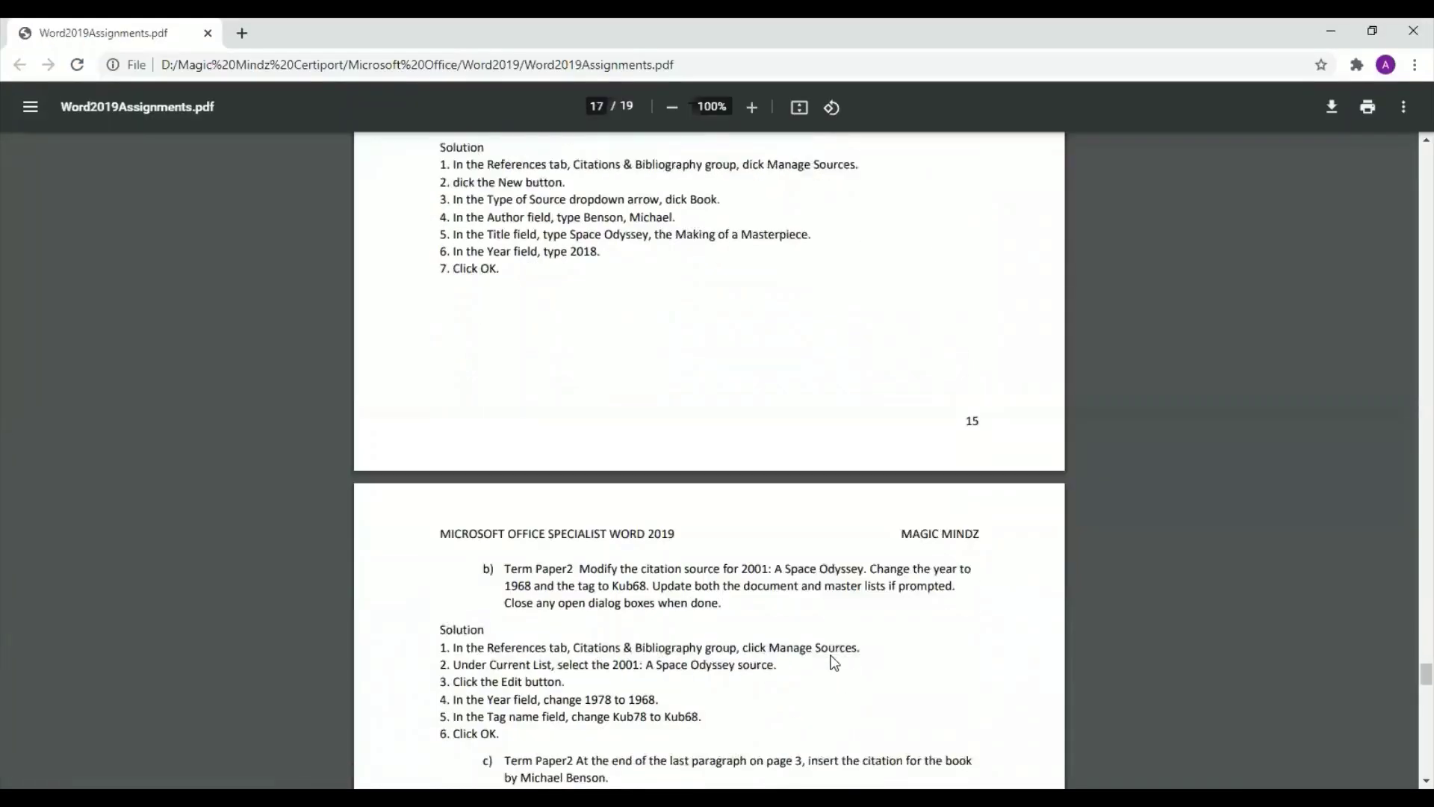
{"action": "scroll", "coordinate": [834, 662], "scroll_direction": "down", "scroll_amount": 2}
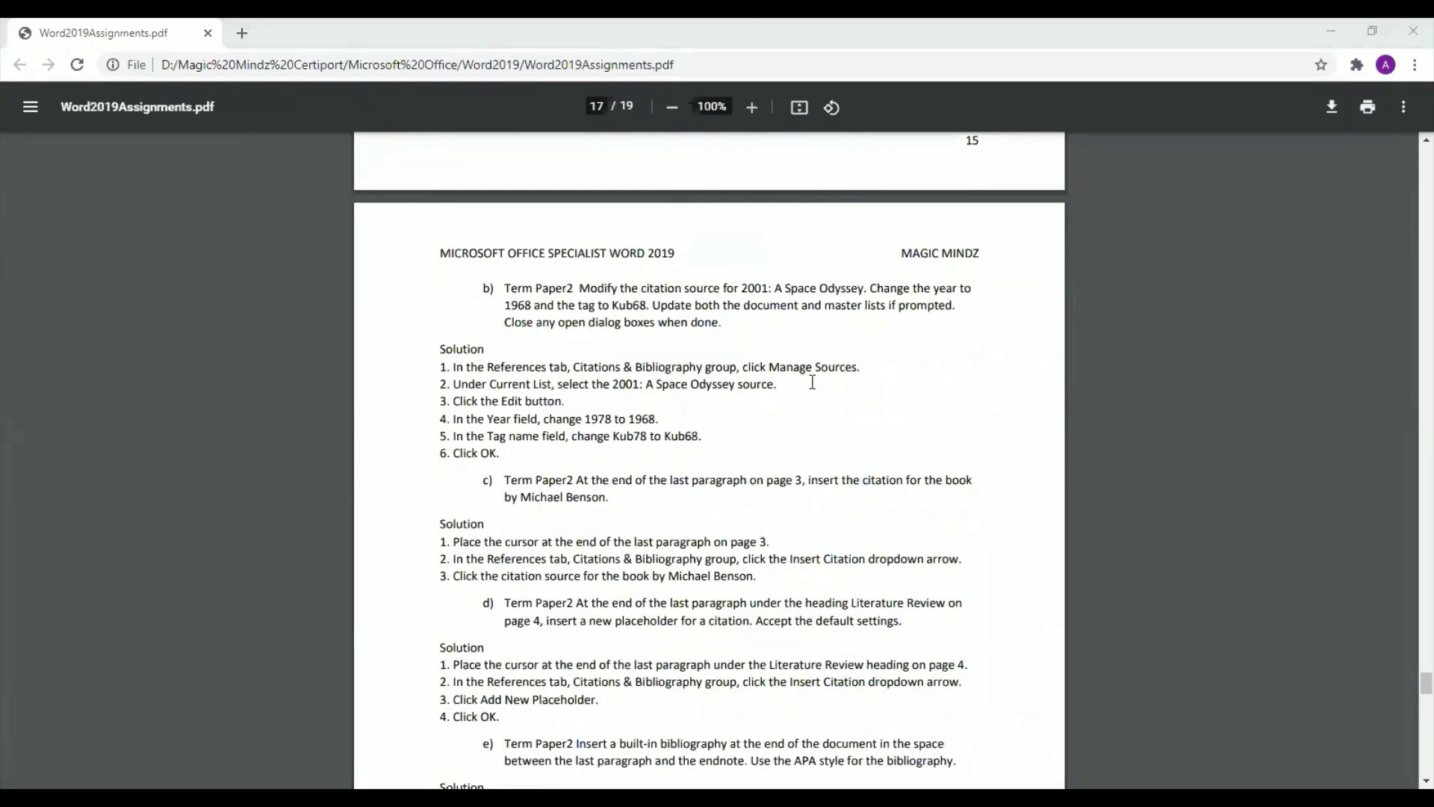
- Return to Term Paper2 in Word and set the year of the "Space Odyssey, the Making of a Masterpiece" source to 1968
{"action": "key", "text": "alt+Tab"}
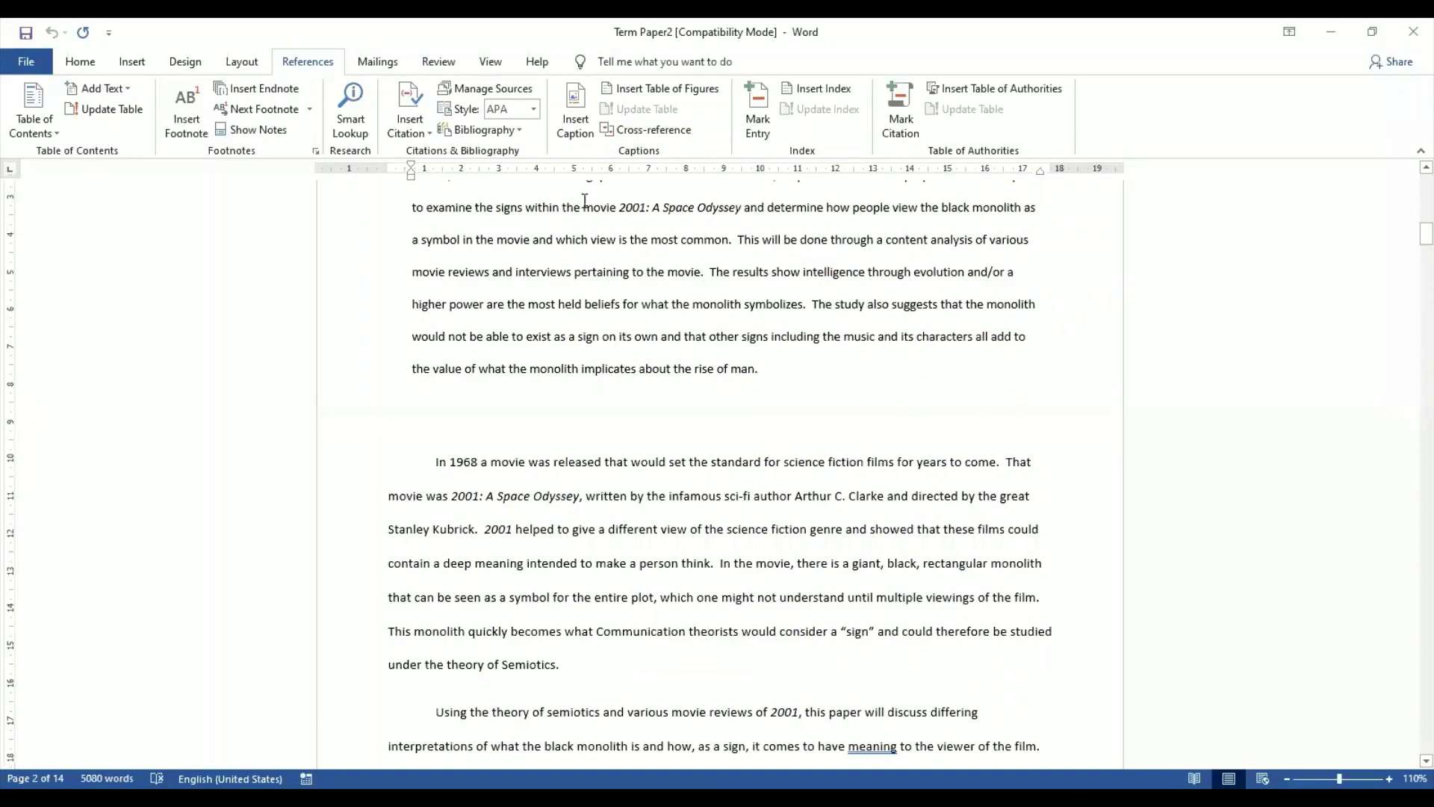
{"action": "left_click", "coordinate": [515, 90]}
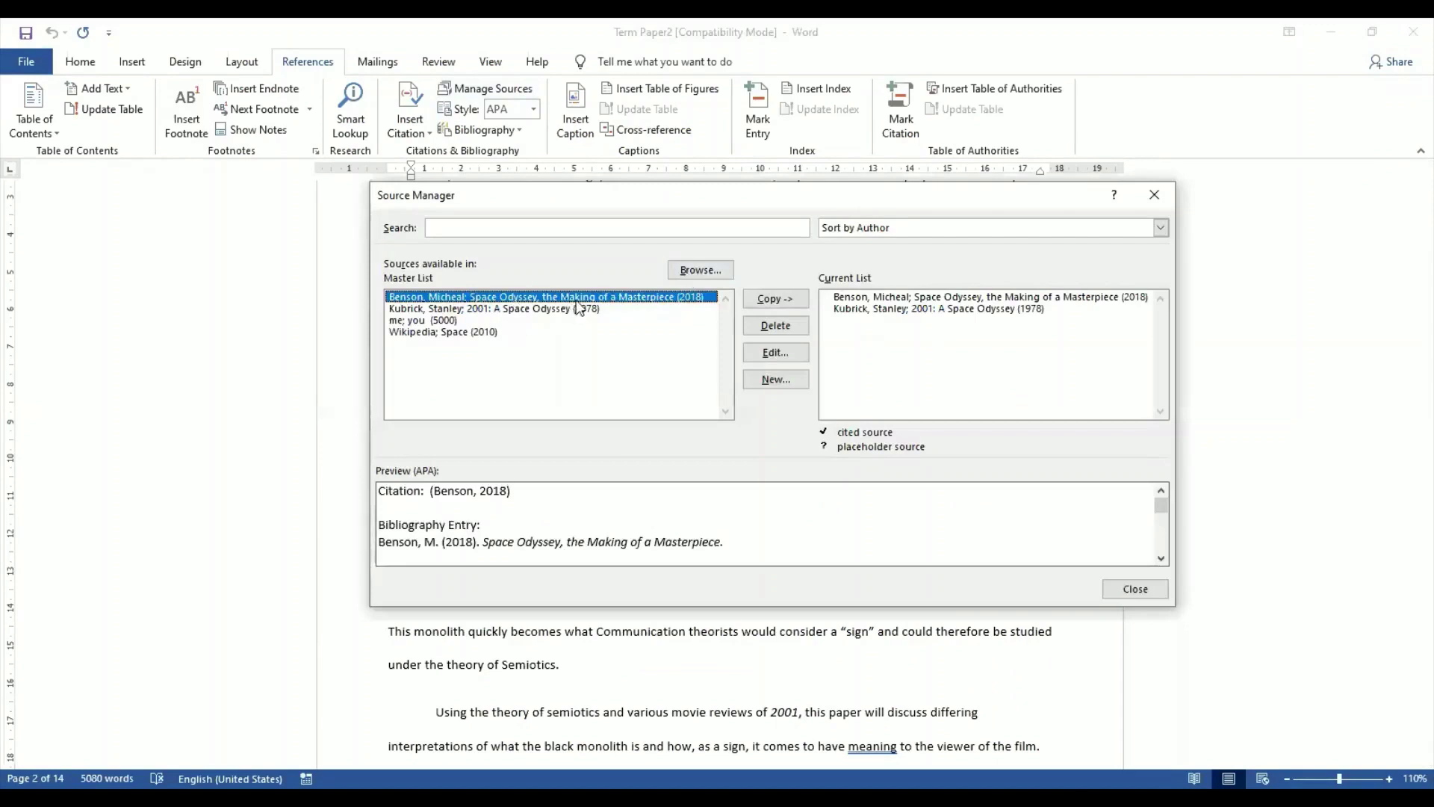
{"action": "left_click", "coordinate": [762, 352]}
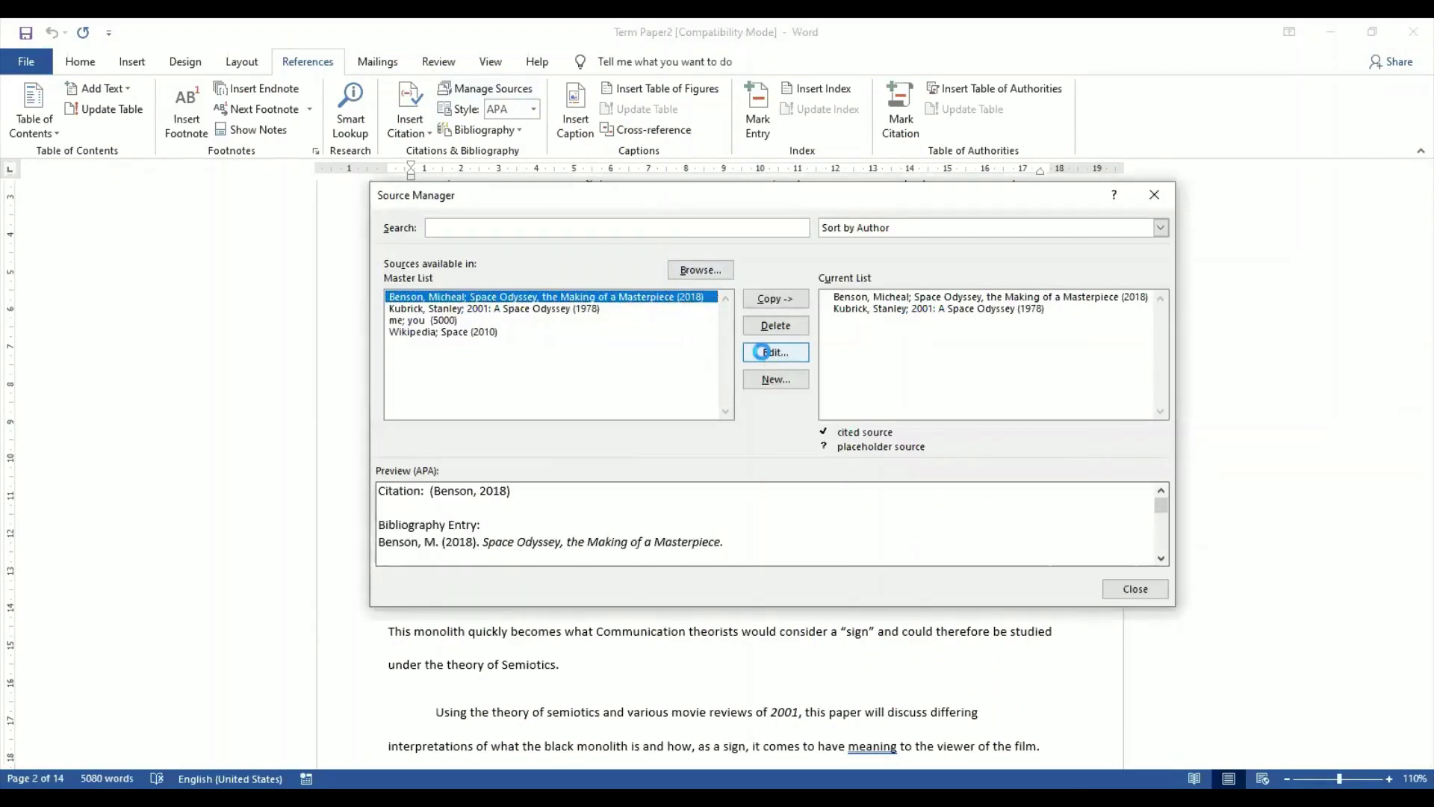
{"action": "left_click", "coordinate": [663, 458]}
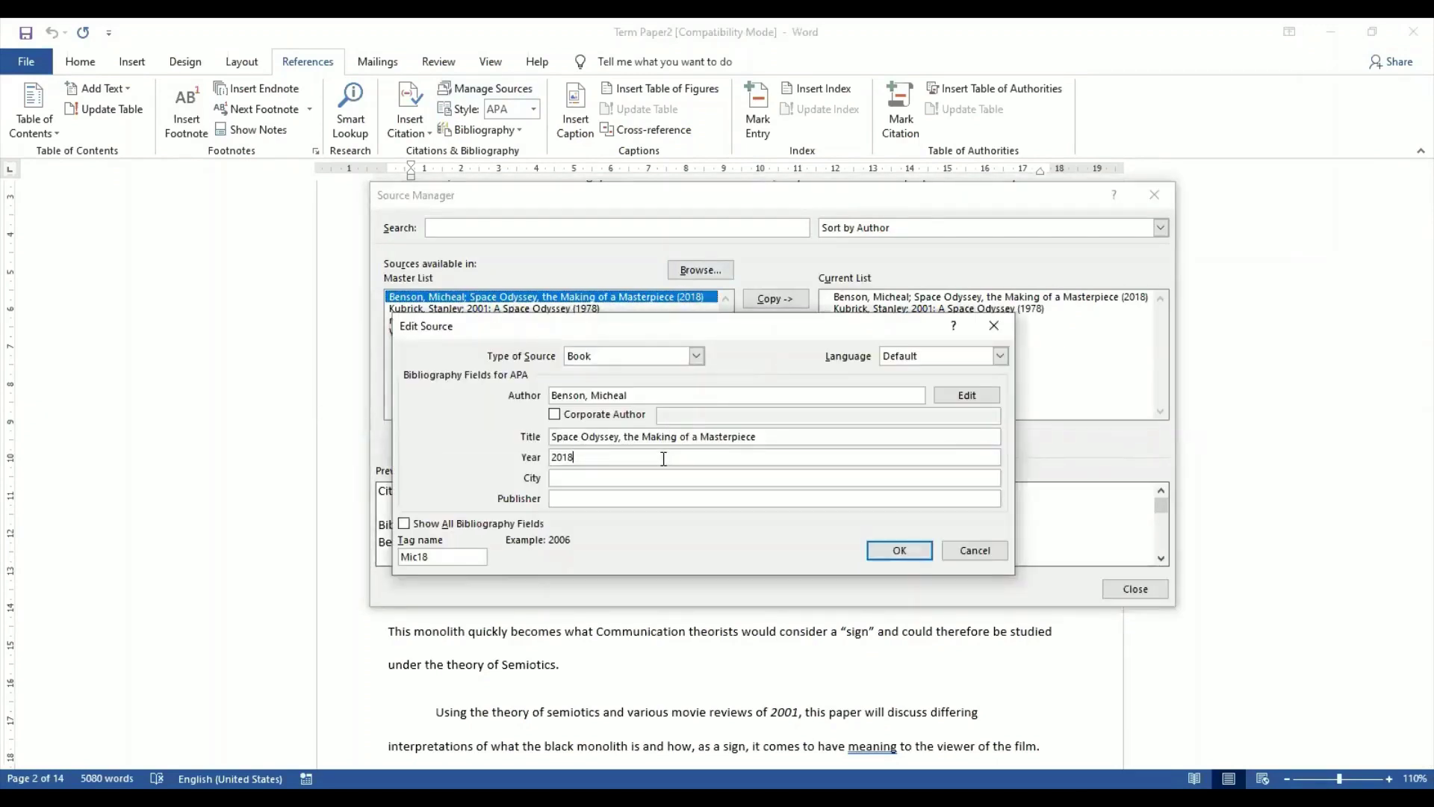
{"action": "key", "text": "BackSpace"}
{"action": "key", "text": "BackSpace"}
{"action": "key", "text": "BackSpace"}
{"action": "key", "text": "BackSpace"}
{"action": "type", "text": "1968"}
- Set the source's tag name to Kub68, updating both the master list and current document, and close the Source Manager
{"action": "left_click", "coordinate": [437, 557]}
{"action": "left_click_drag", "start_coordinate": [437, 558], "coordinate": [392, 560]}
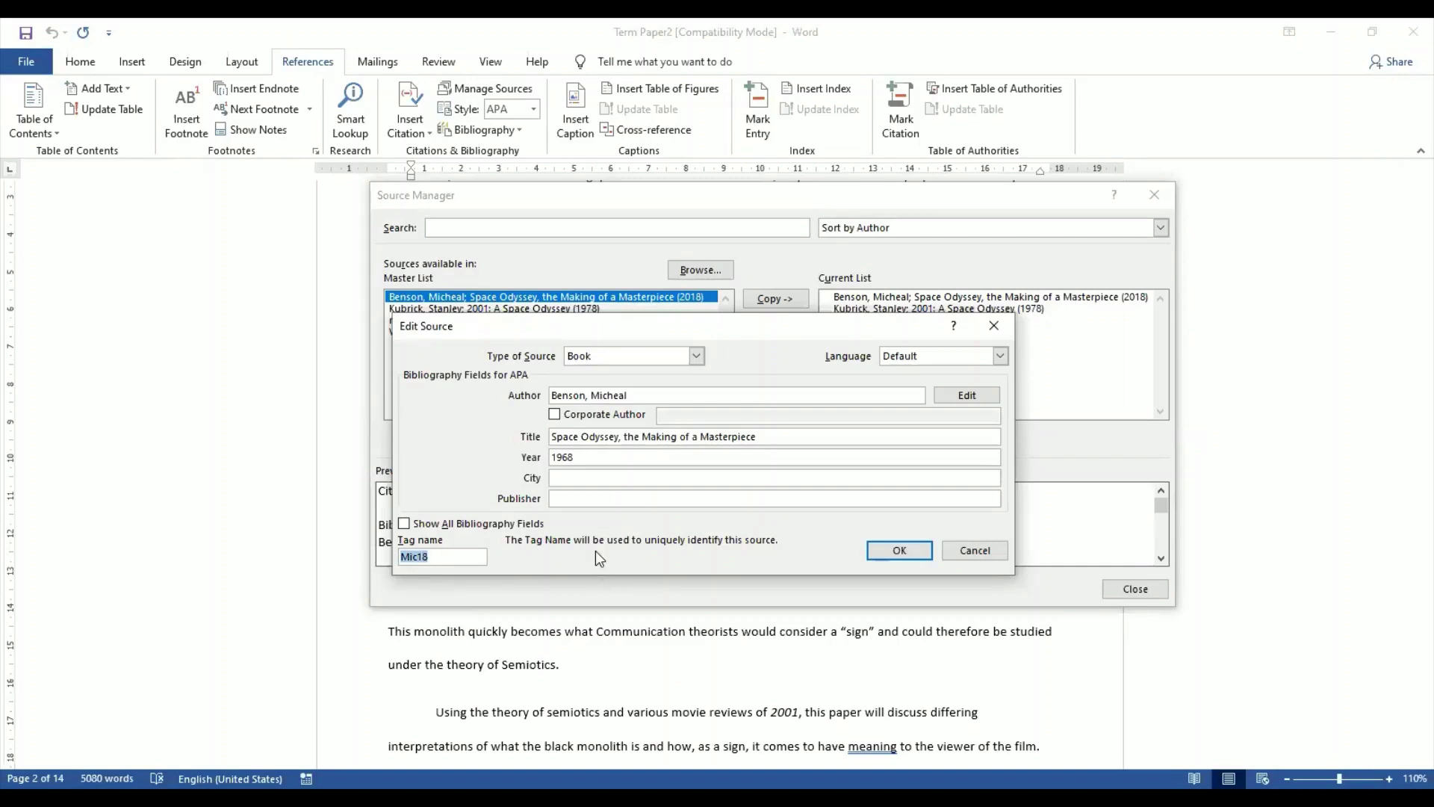
{"action": "type", "text": "Kub68"}
{"action": "left_click", "coordinate": [893, 552]}
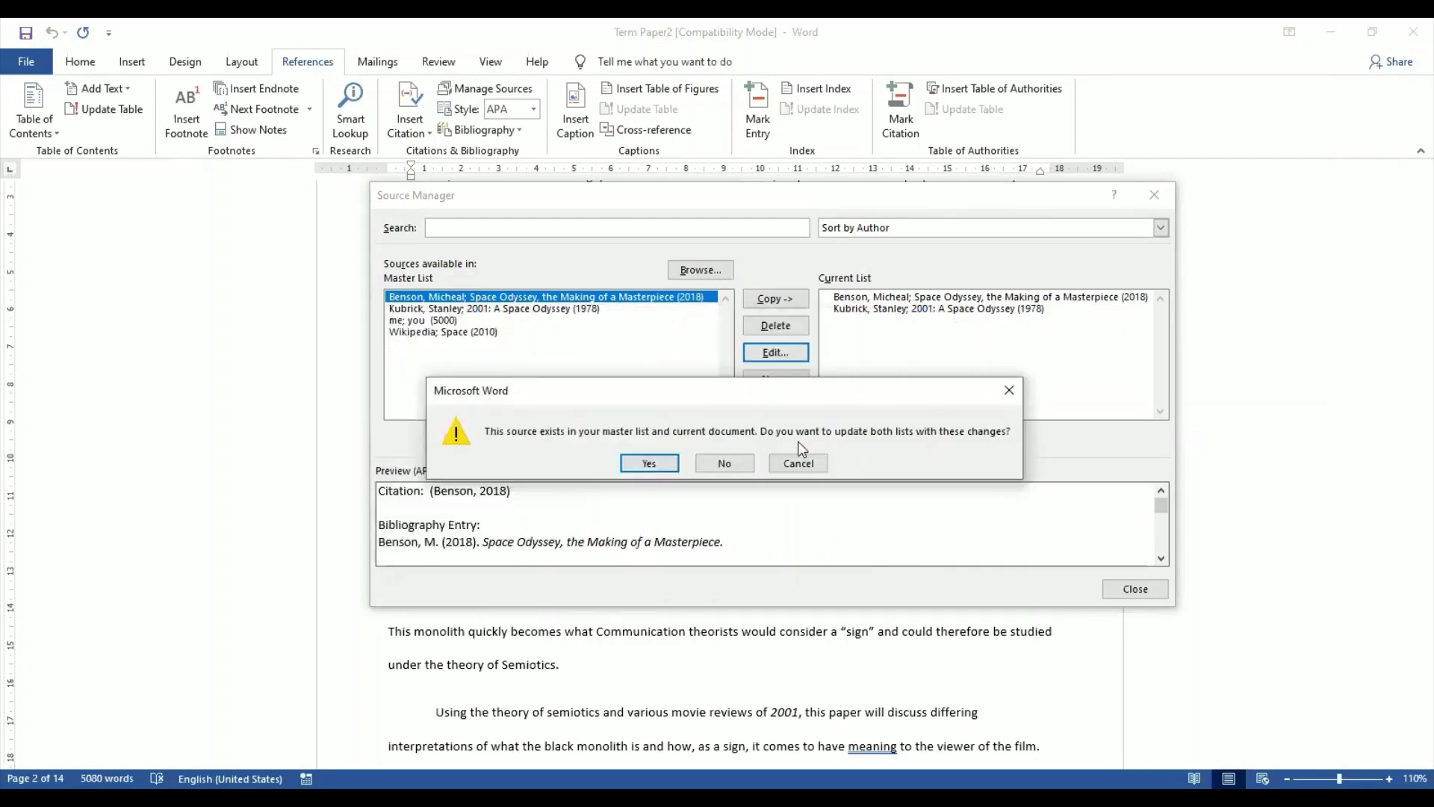
{"action": "left_click", "coordinate": [650, 465]}
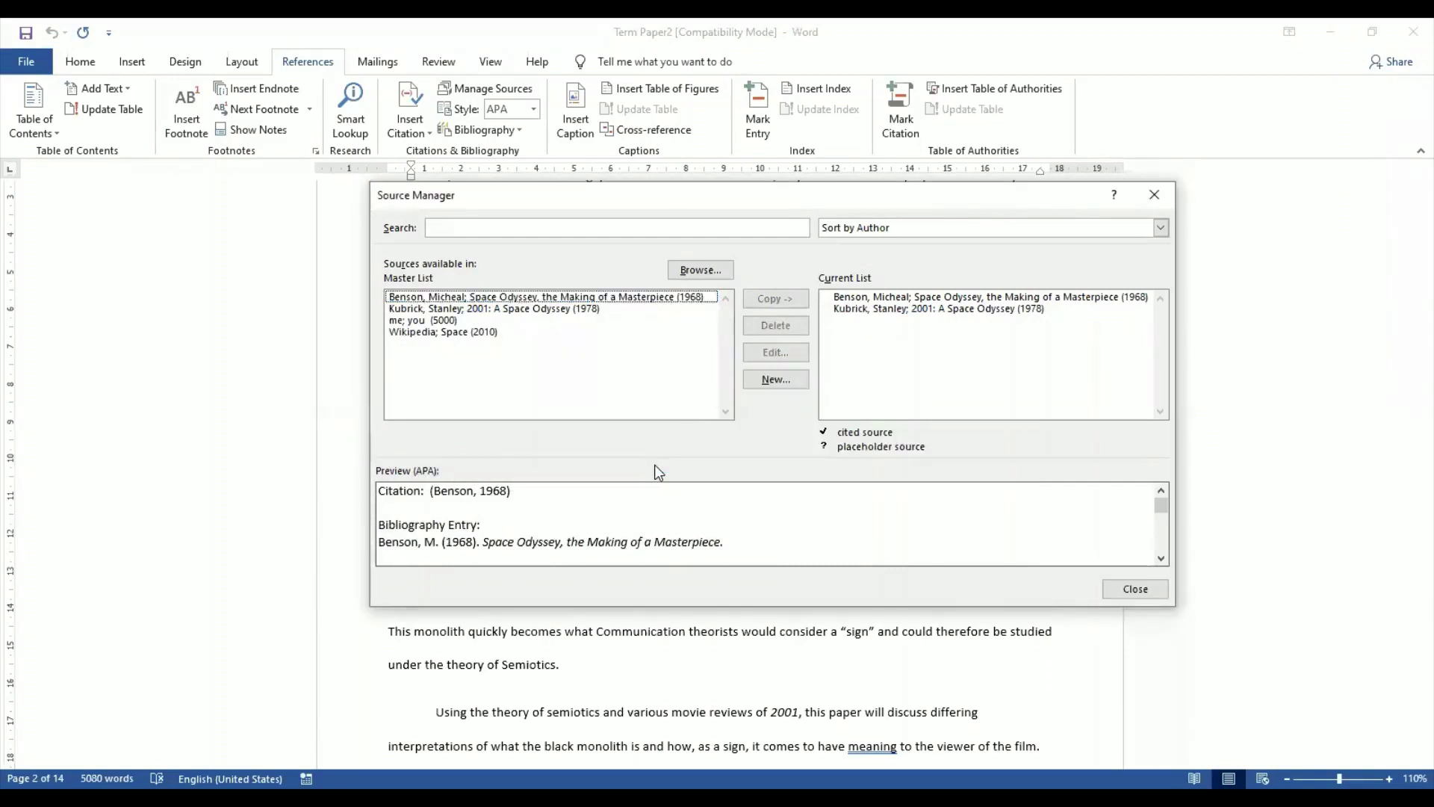
{"action": "left_click", "coordinate": [636, 297]}
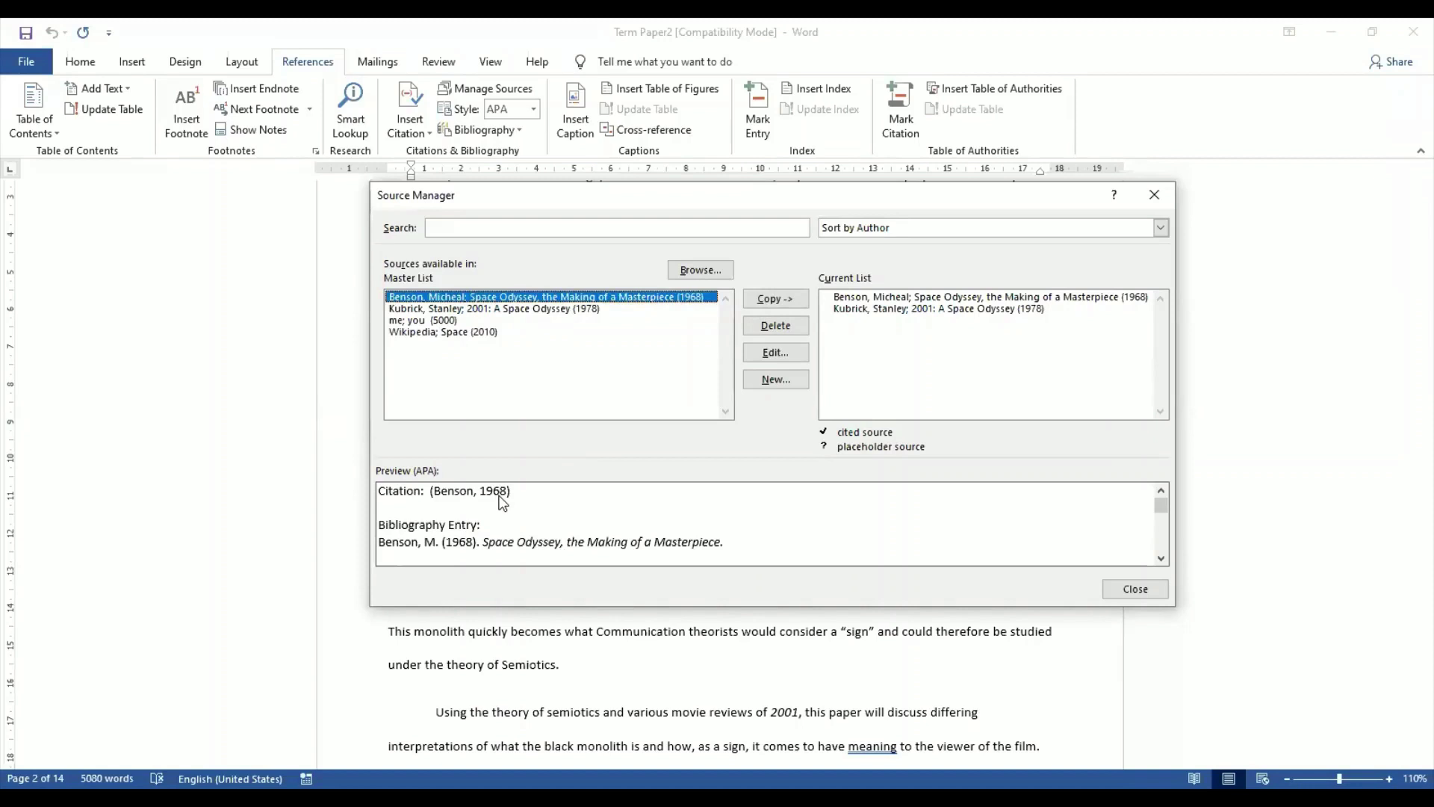
{"action": "left_click", "coordinate": [1135, 590]}
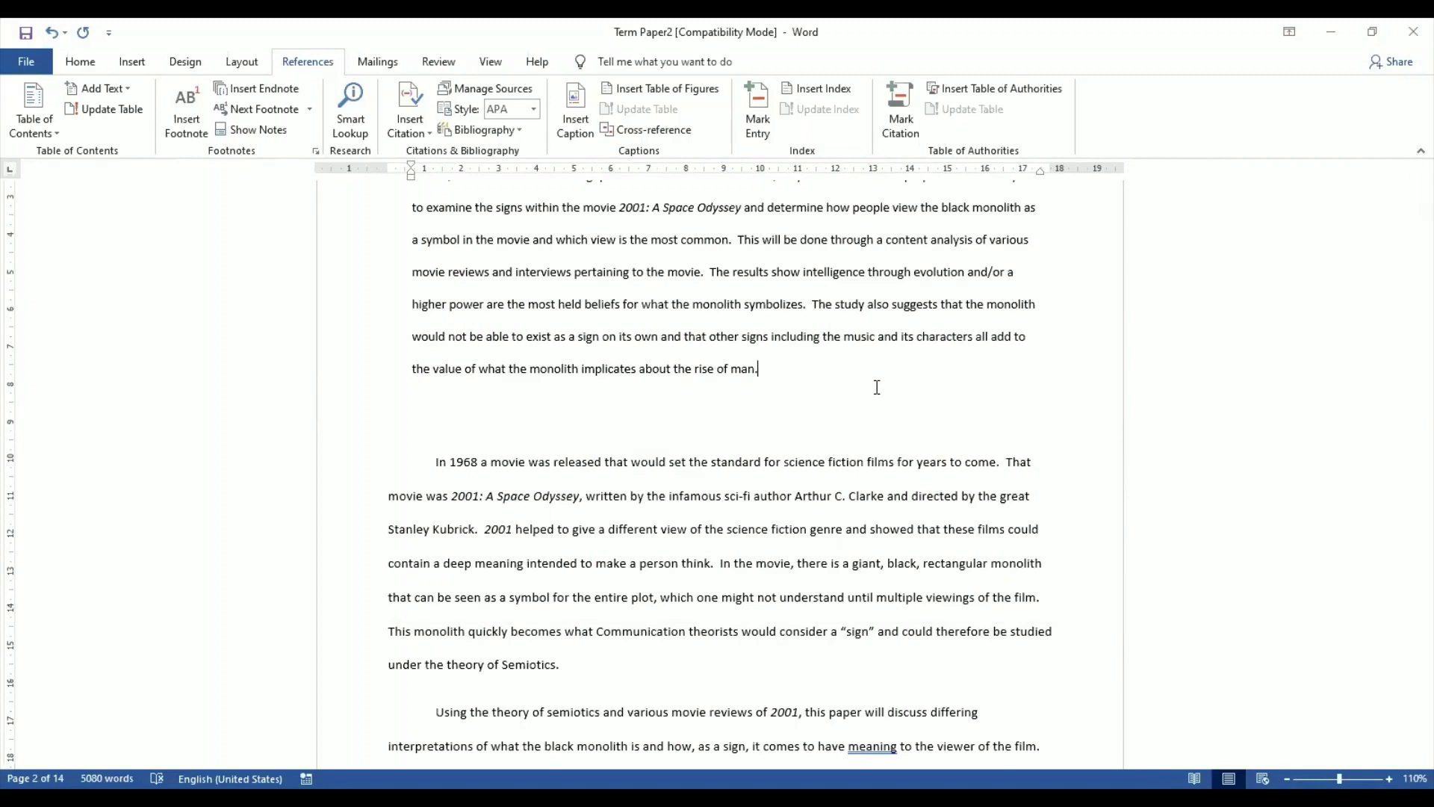
- Check task 25c in the PDF, then insert the "Space Odyssey, the Making of a Masterpiece" citation after Term Paper2's last paragraph on page 3
{"action": "key", "text": "alt+Tab"}
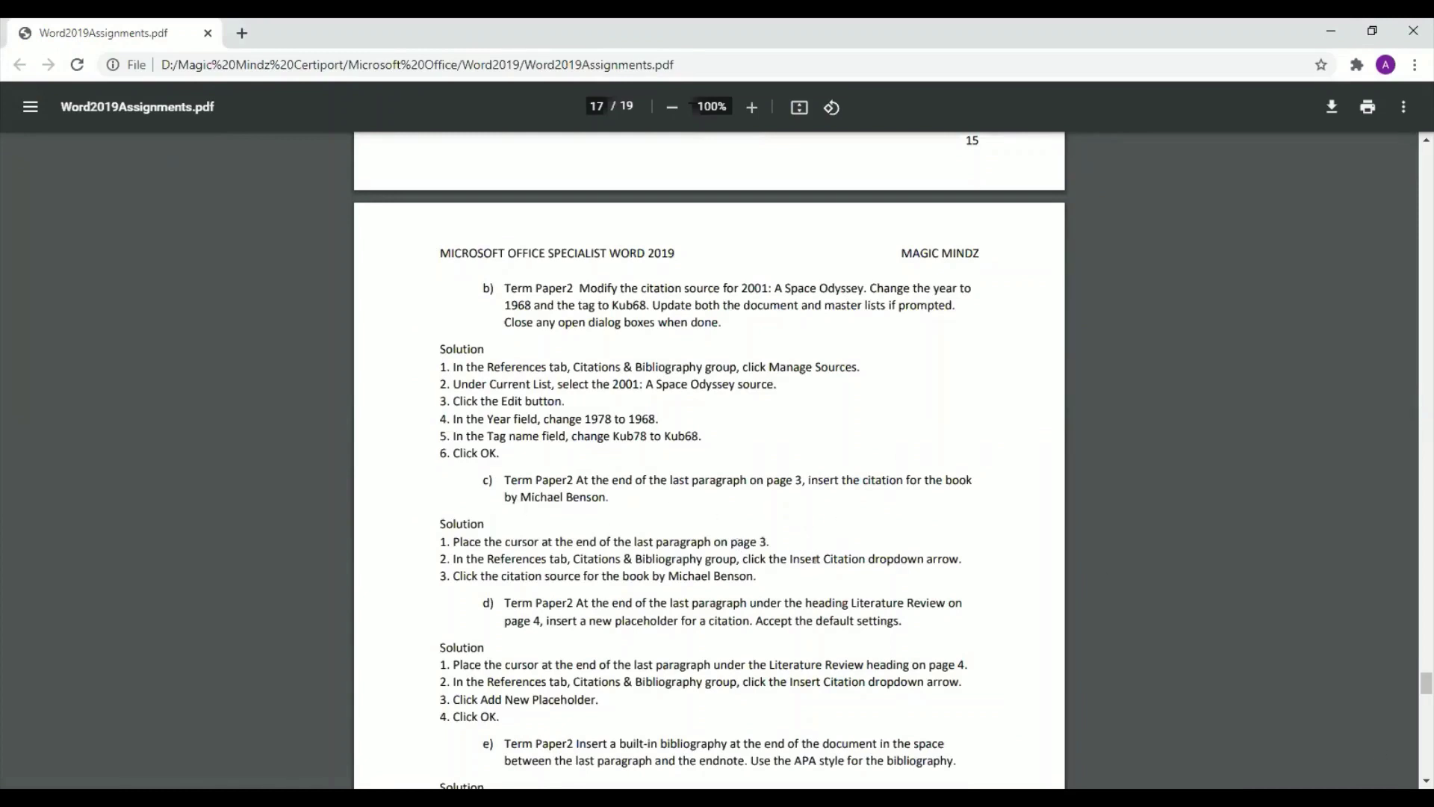
{"action": "scroll", "coordinate": [710, 459], "scroll_direction": "down", "scroll_amount": 2}
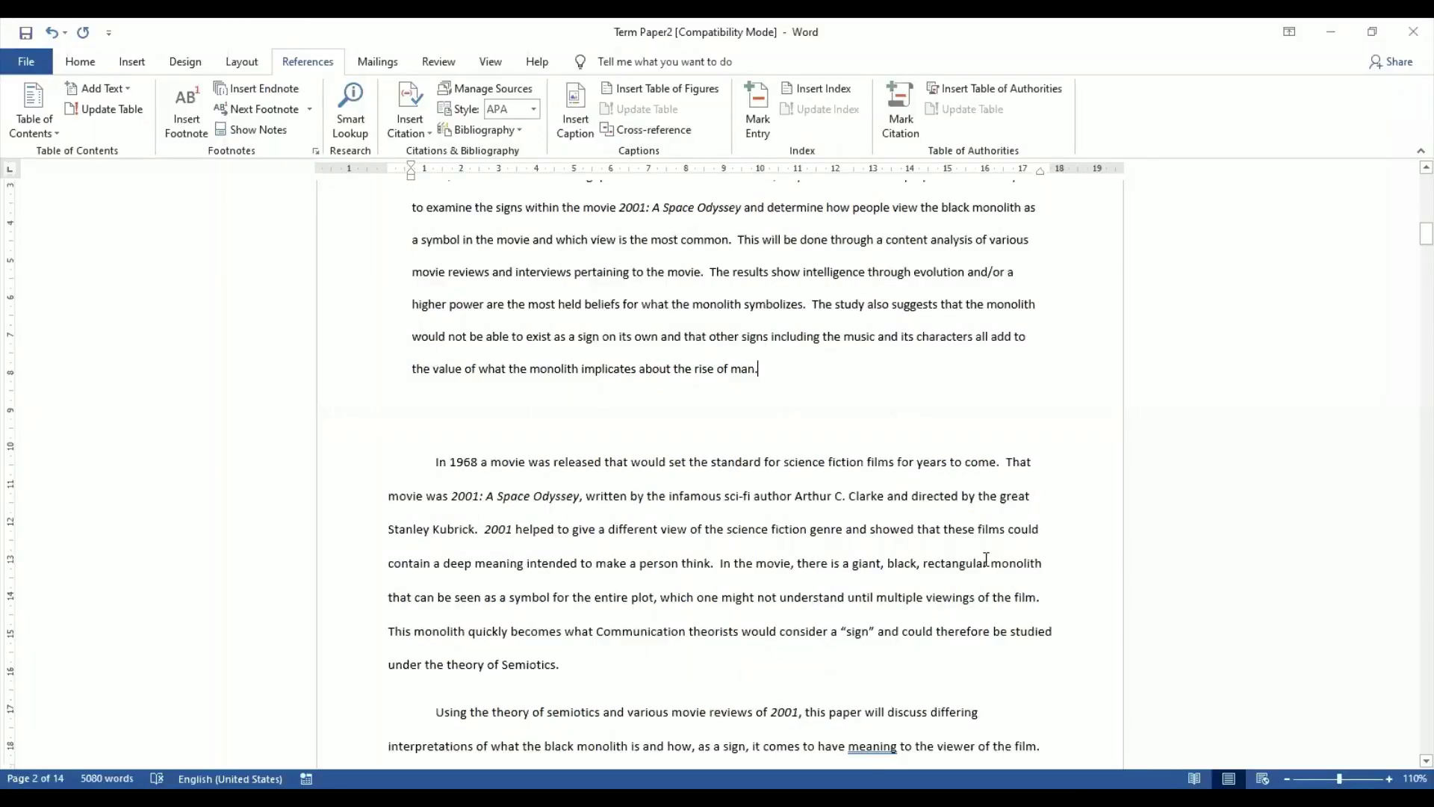
{"action": "scroll", "coordinate": [986, 557], "scroll_direction": "down", "scroll_amount": 10}
{"action": "scroll", "coordinate": [986, 558], "scroll_direction": "down", "scroll_amount": 5}
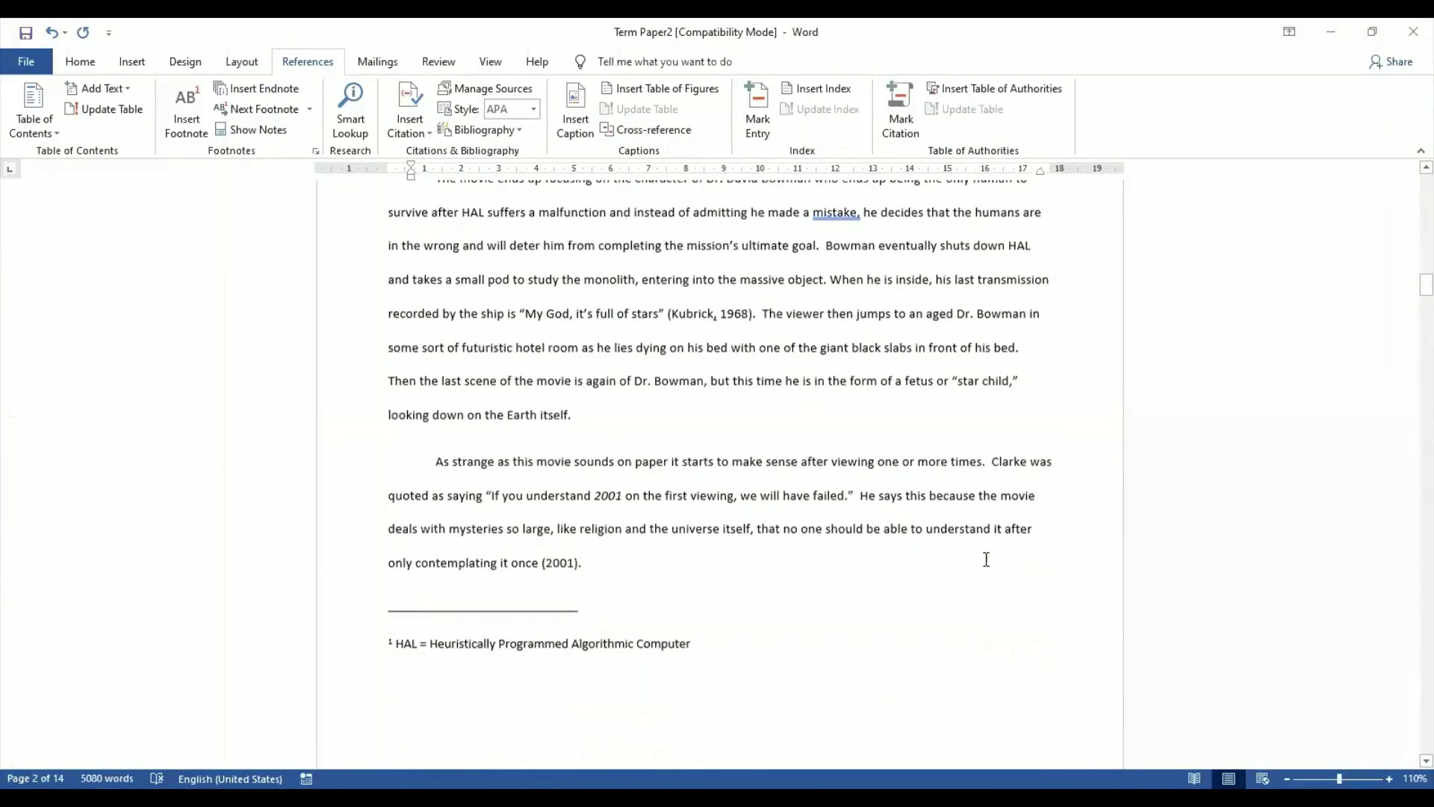
{"action": "left_click", "coordinate": [632, 565]}
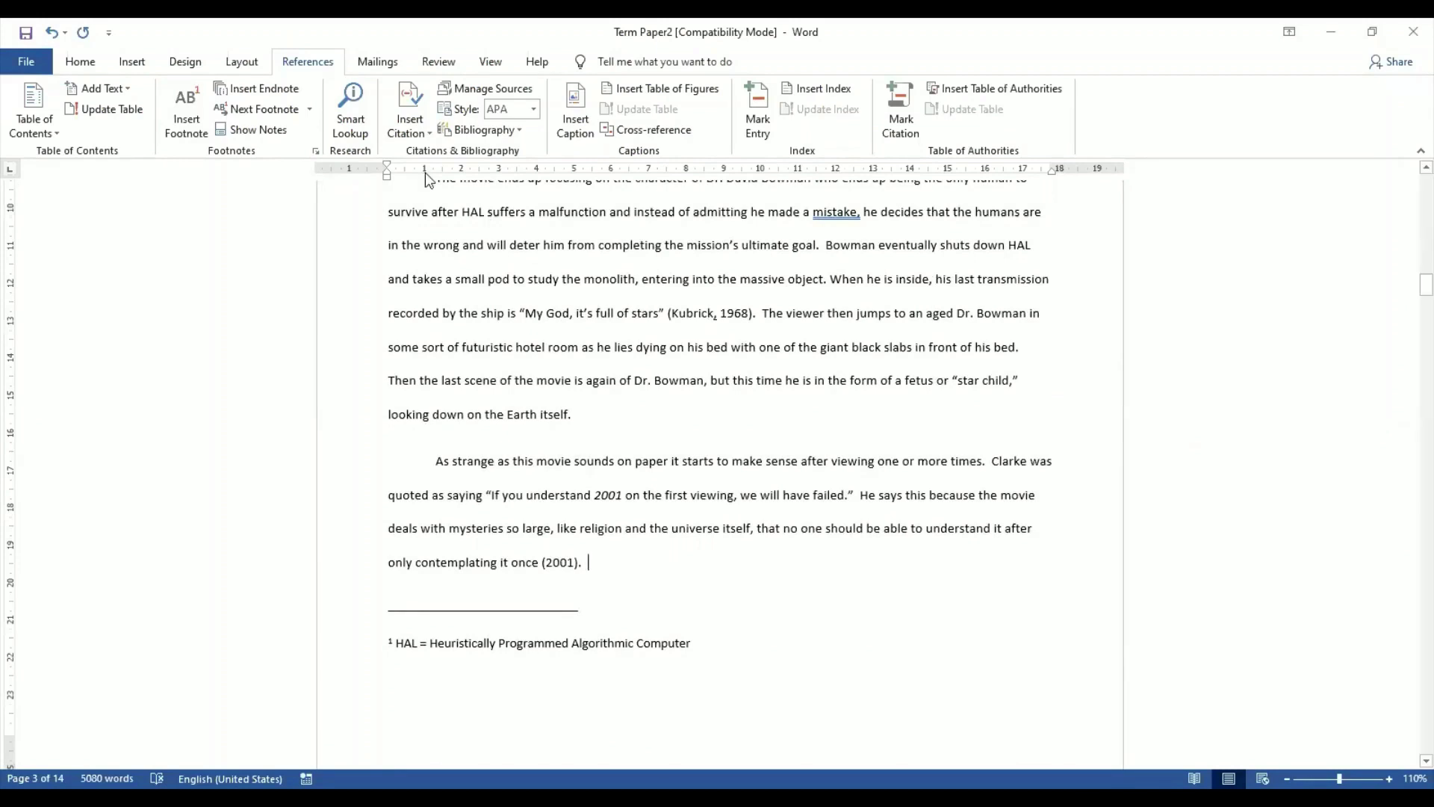
{"action": "left_click", "coordinate": [424, 133]}
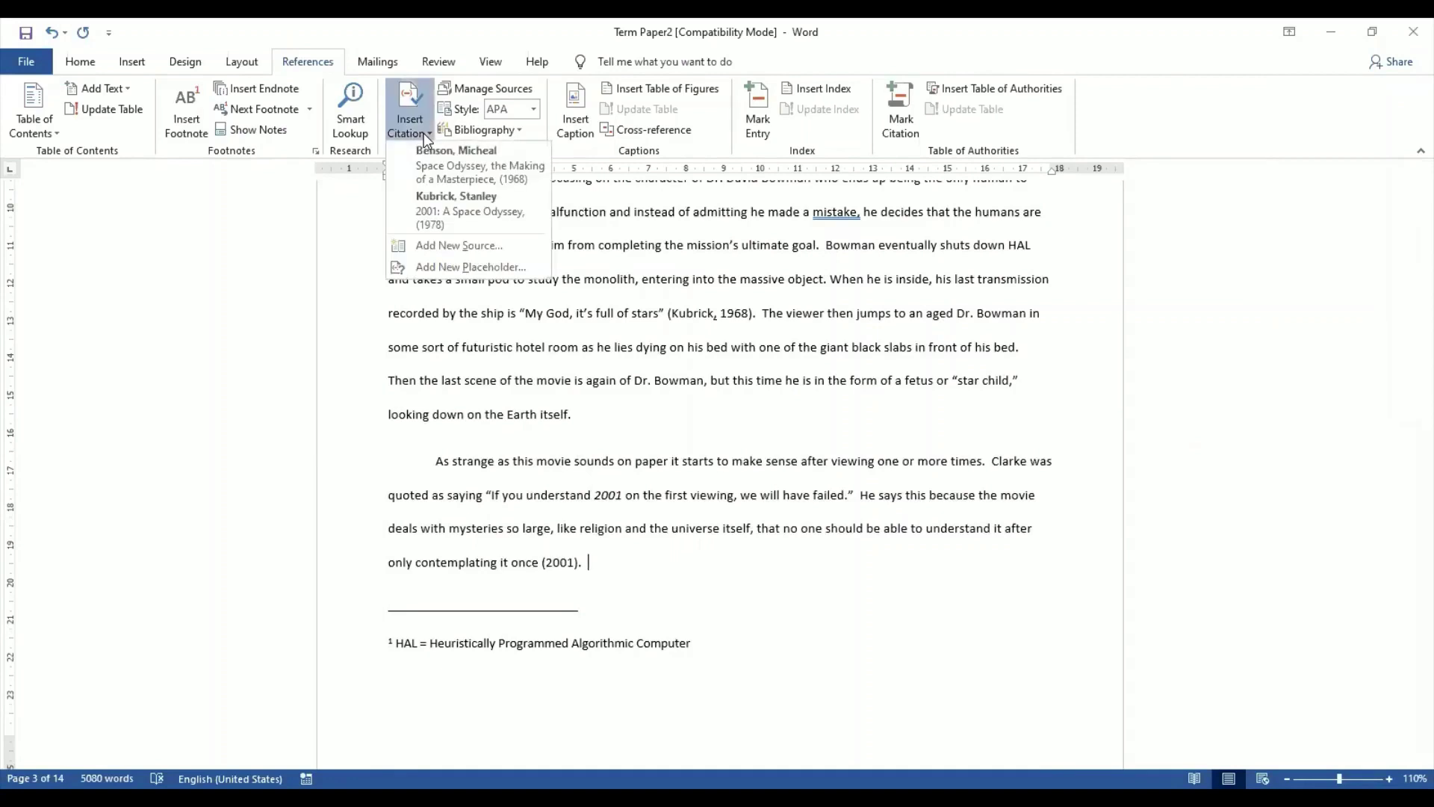
{"action": "left_click", "coordinate": [484, 166]}
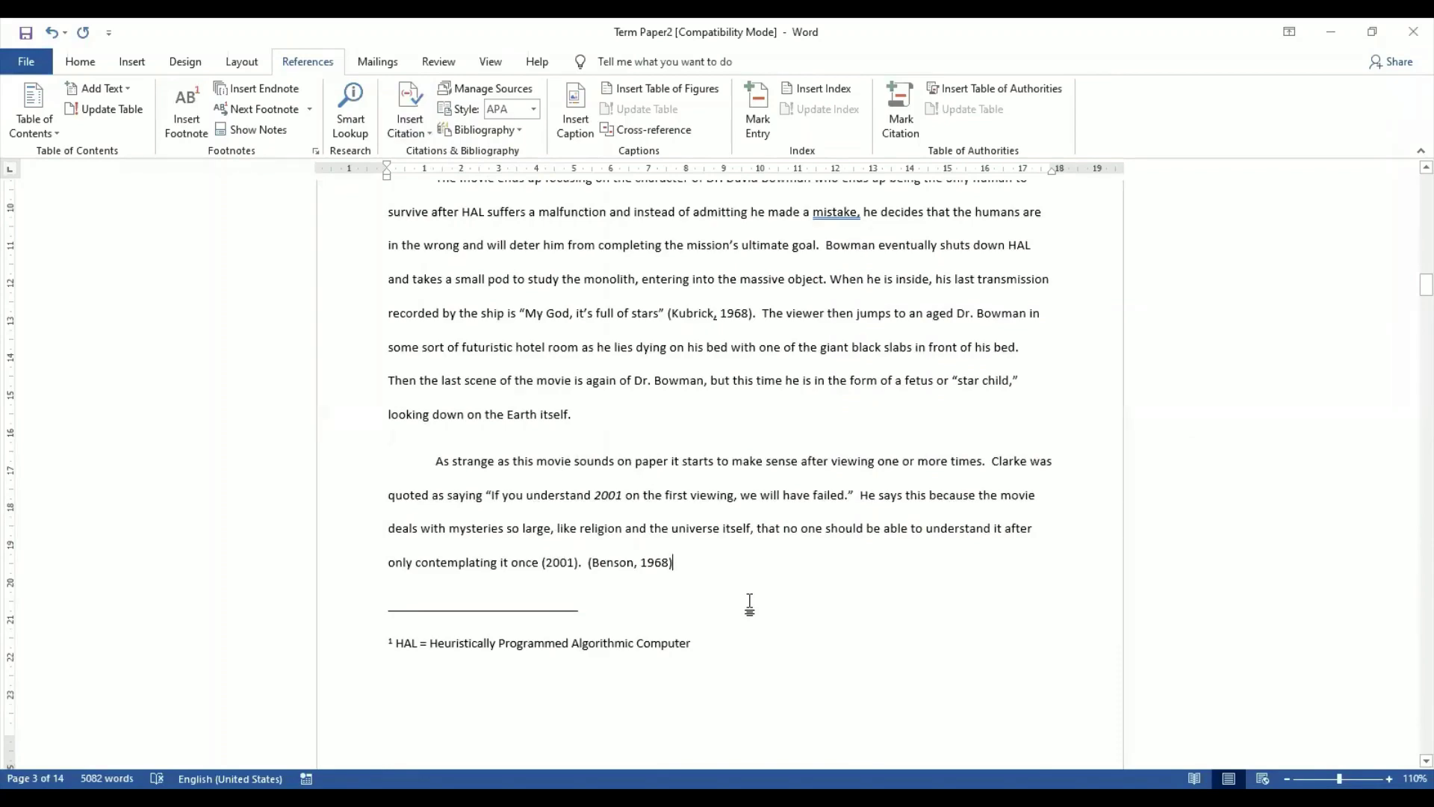
- Switch to the Word2019Assignments PDF and read tasks 25d and 25e on the citation placeholder and the APA bibliography
{"action": "key", "text": "alt+Tab"}
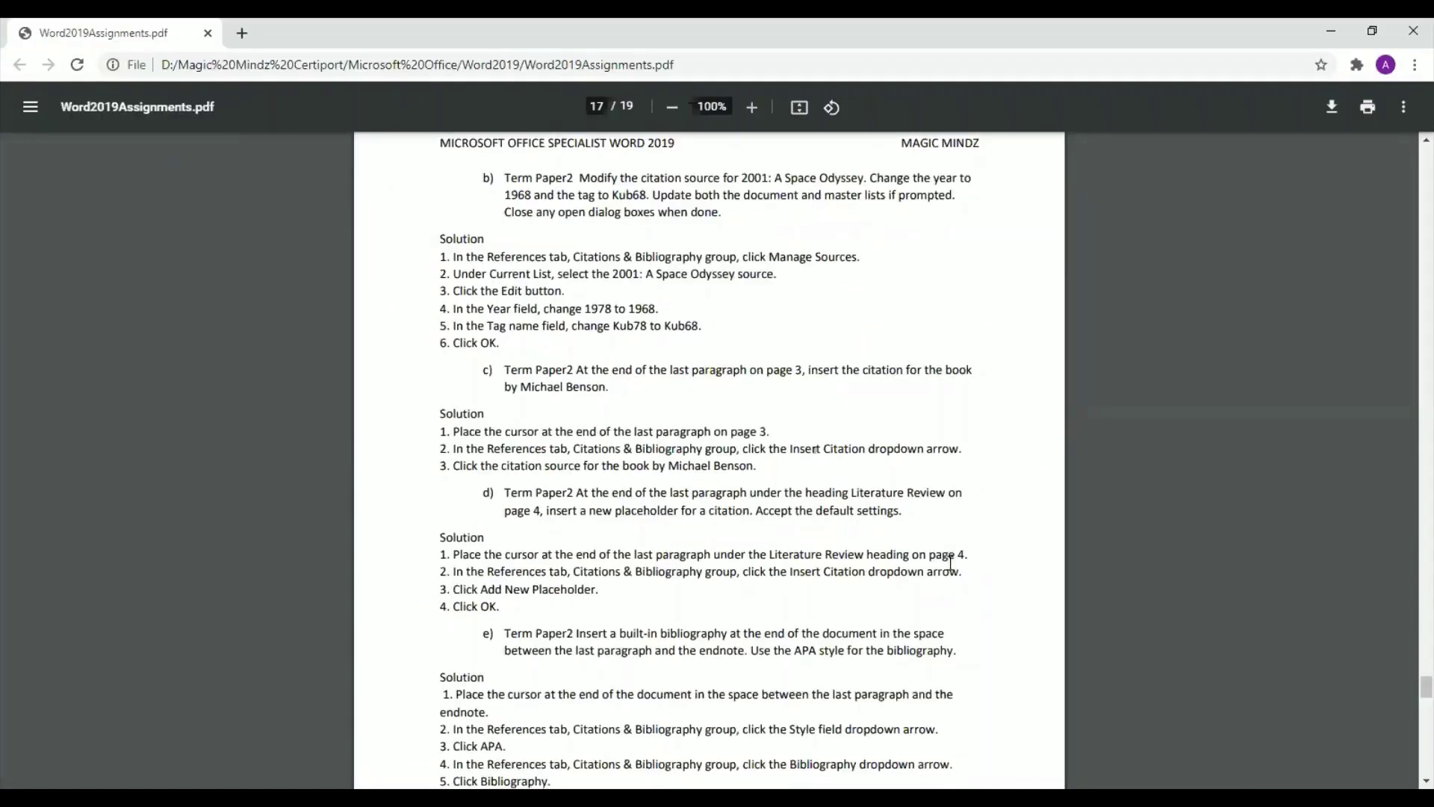
{"action": "scroll", "coordinate": [951, 563], "scroll_direction": "down", "scroll_amount": 1}
{"action": "scroll", "coordinate": [950, 563], "scroll_direction": "down", "scroll_amount": 1}
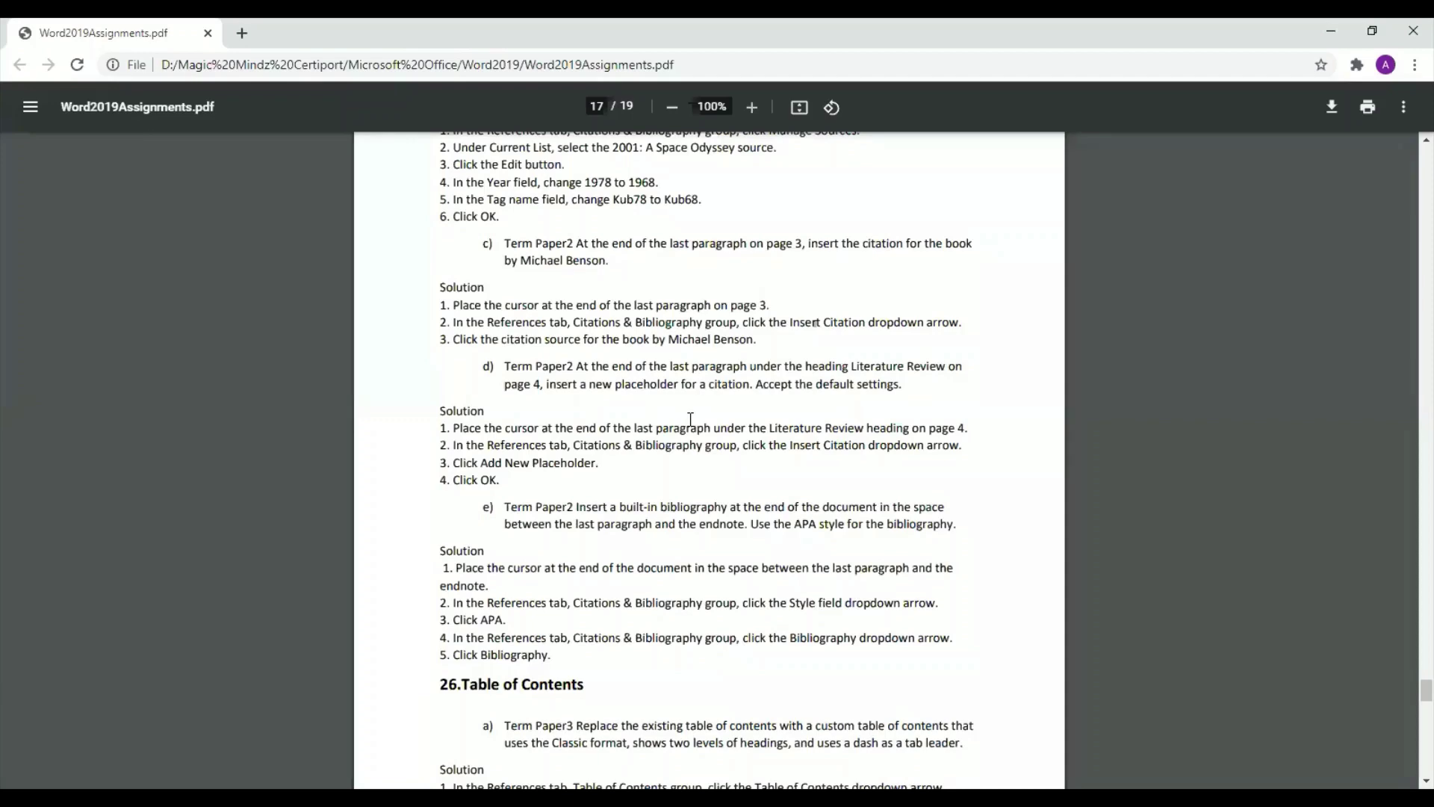
- Return to Term Paper2 and insert a citation placeholder with the default name after the last Literature Review paragraph on page 4
{"action": "key", "text": "alt+Tab"}
{"action": "scroll", "coordinate": [901, 640], "scroll_direction": "down", "scroll_amount": 7}
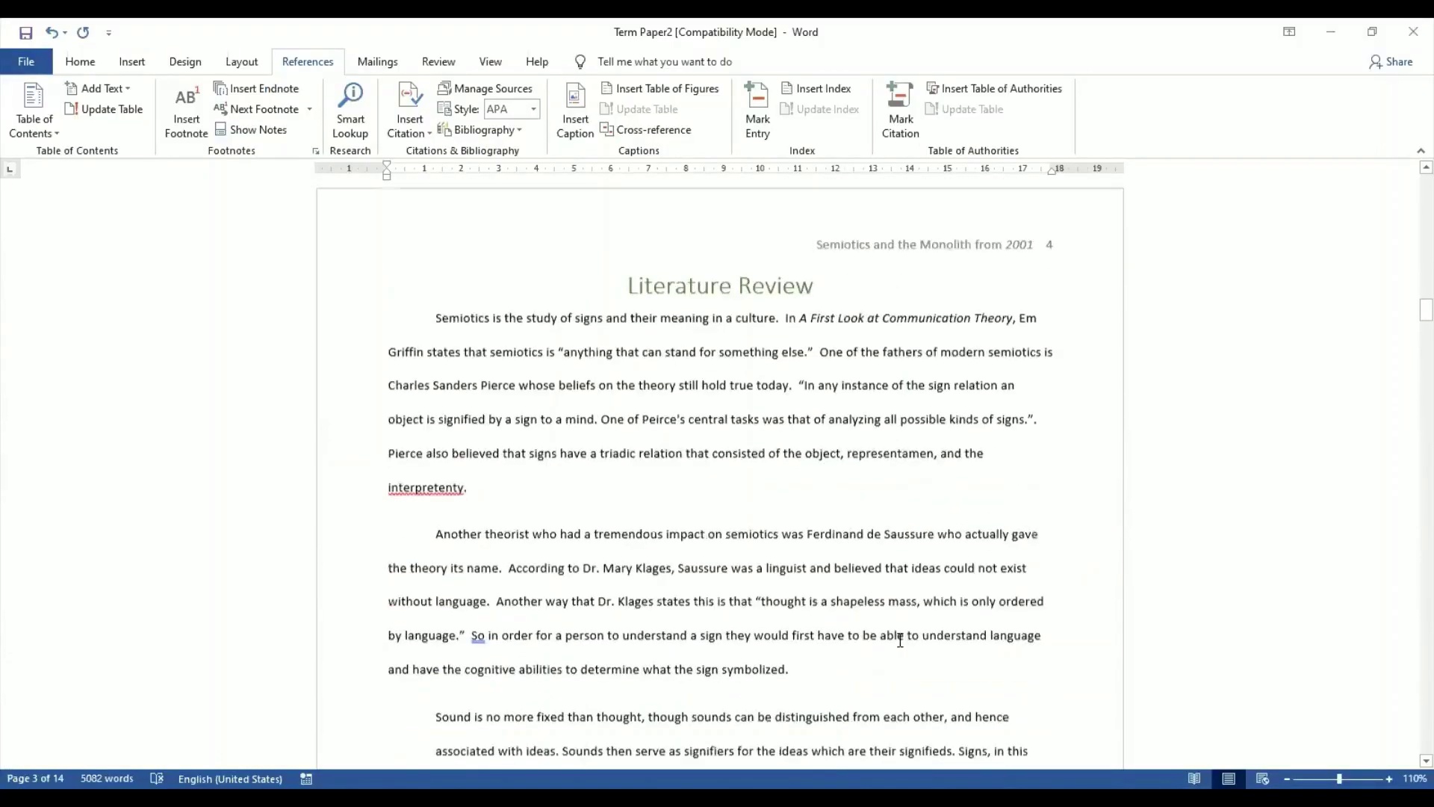
{"action": "scroll", "coordinate": [901, 640], "scroll_direction": "down", "scroll_amount": 8}
{"action": "scroll", "coordinate": [899, 638], "scroll_direction": "up", "scroll_amount": 1}
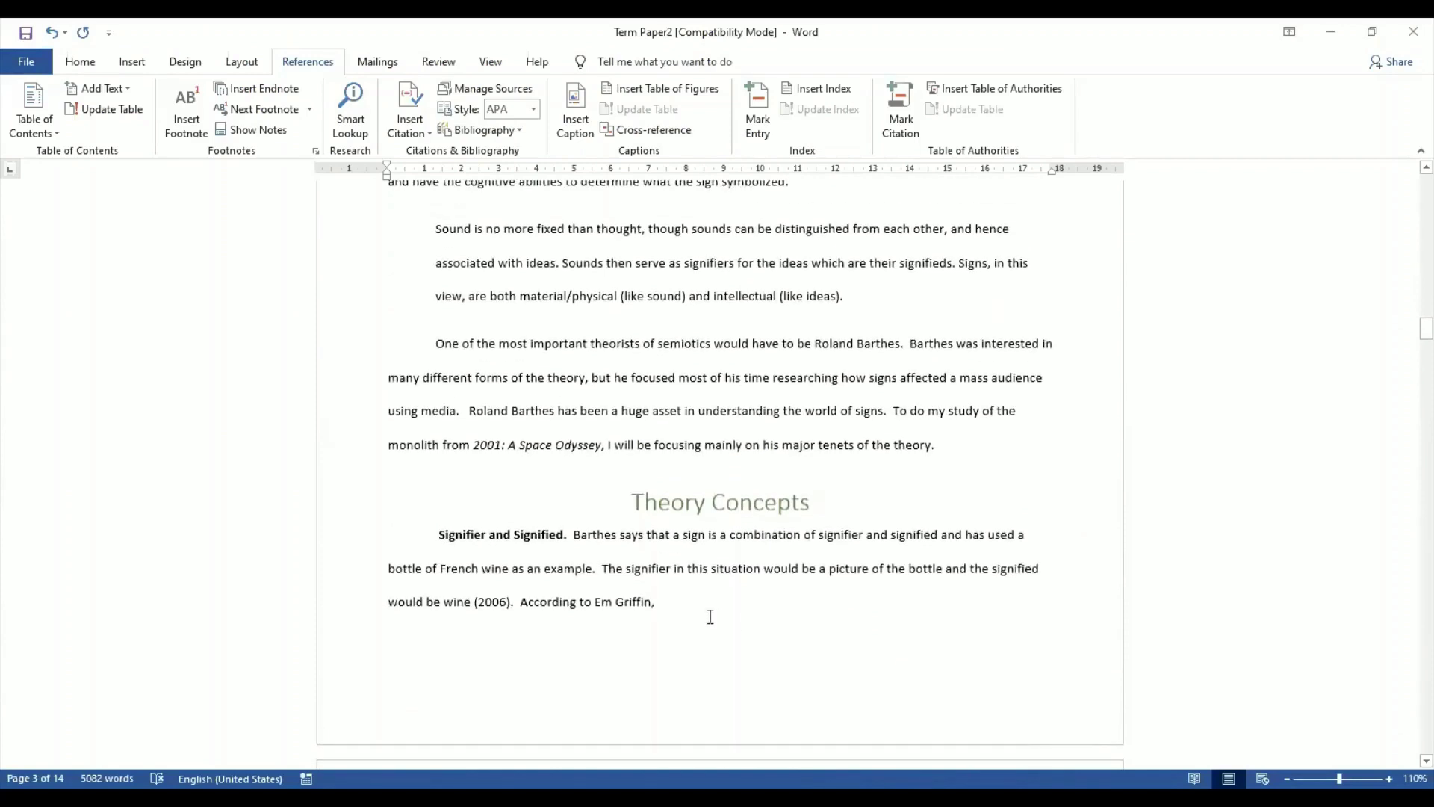
{"action": "left_click", "coordinate": [692, 604]}
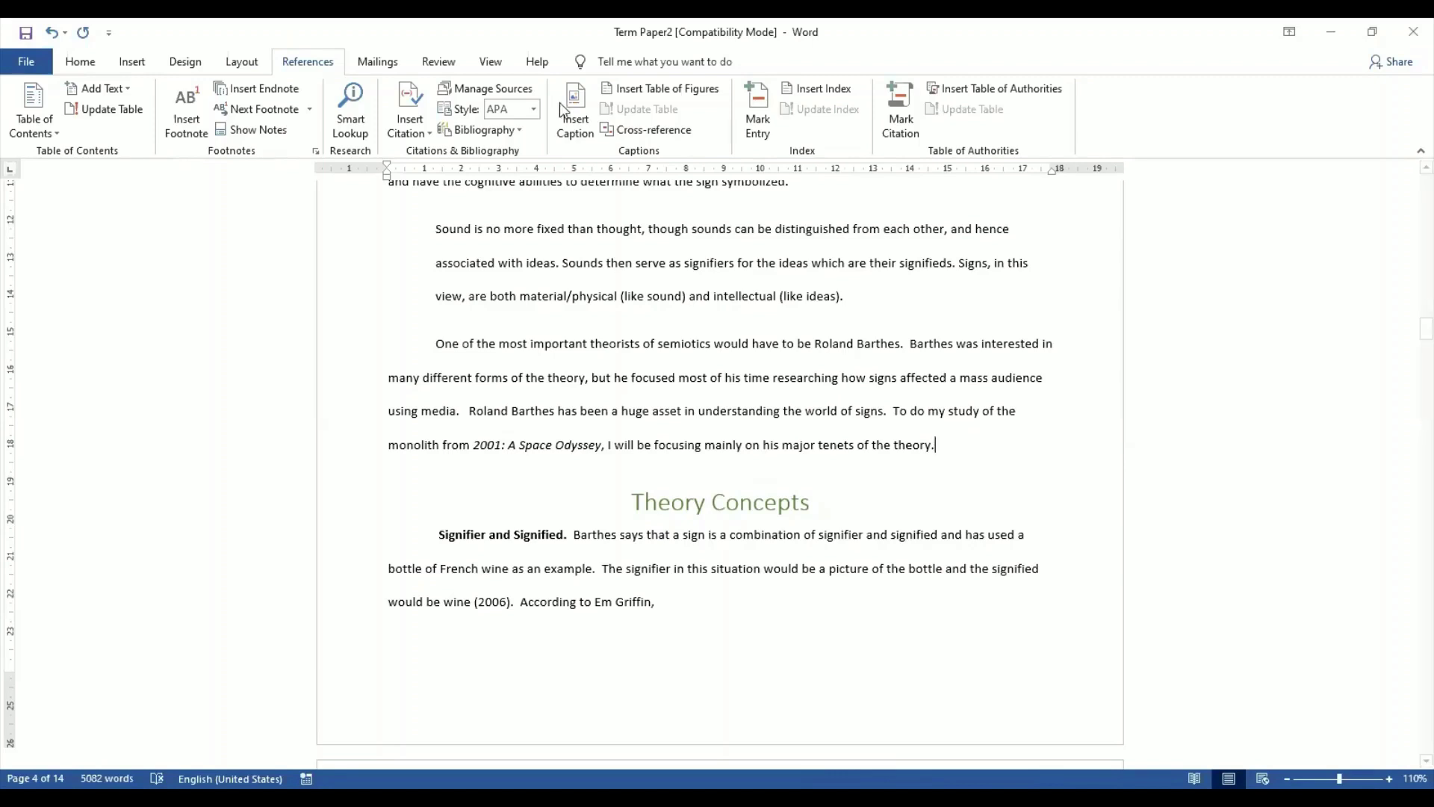
{"action": "left_click", "coordinate": [430, 134]}
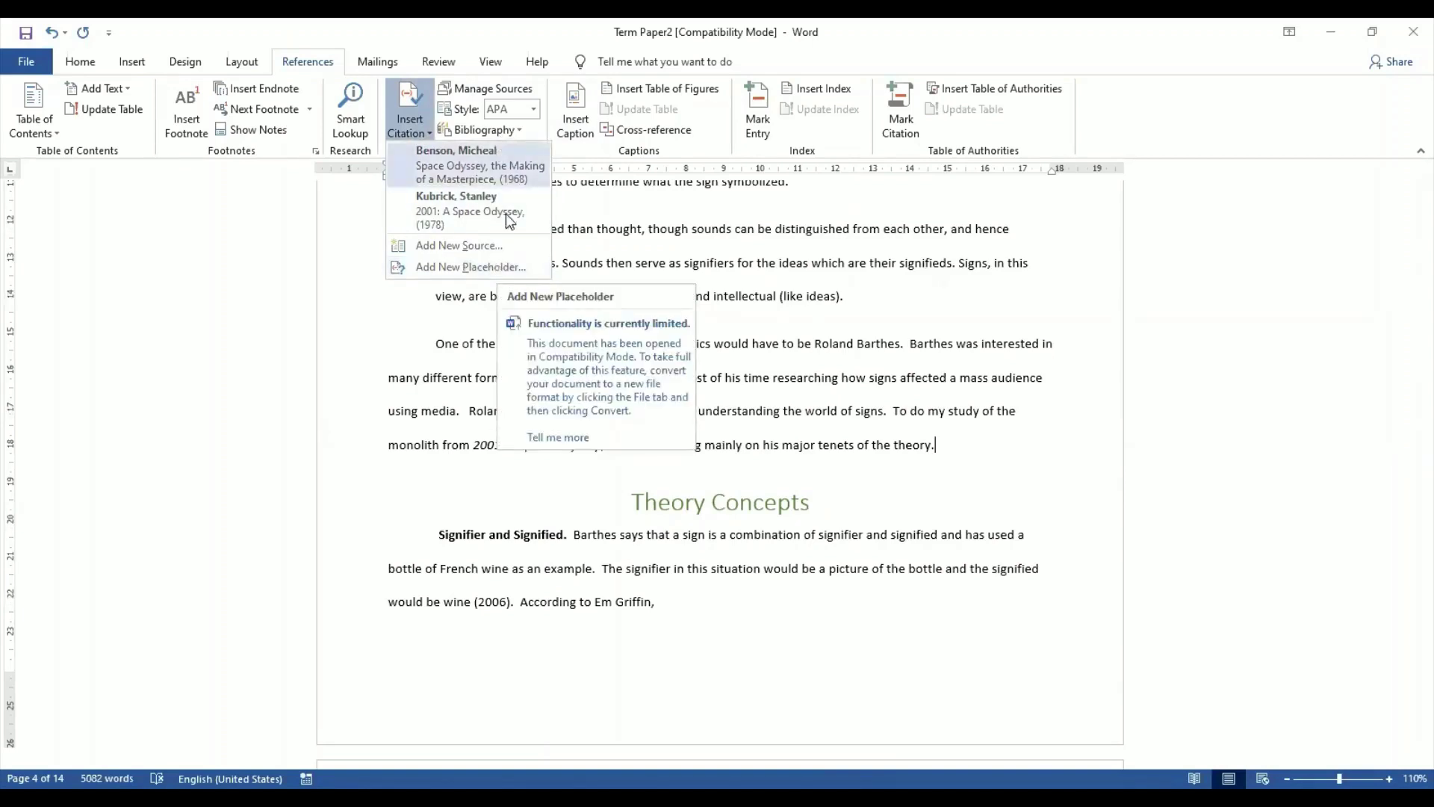
{"action": "left_click", "coordinate": [521, 271]}
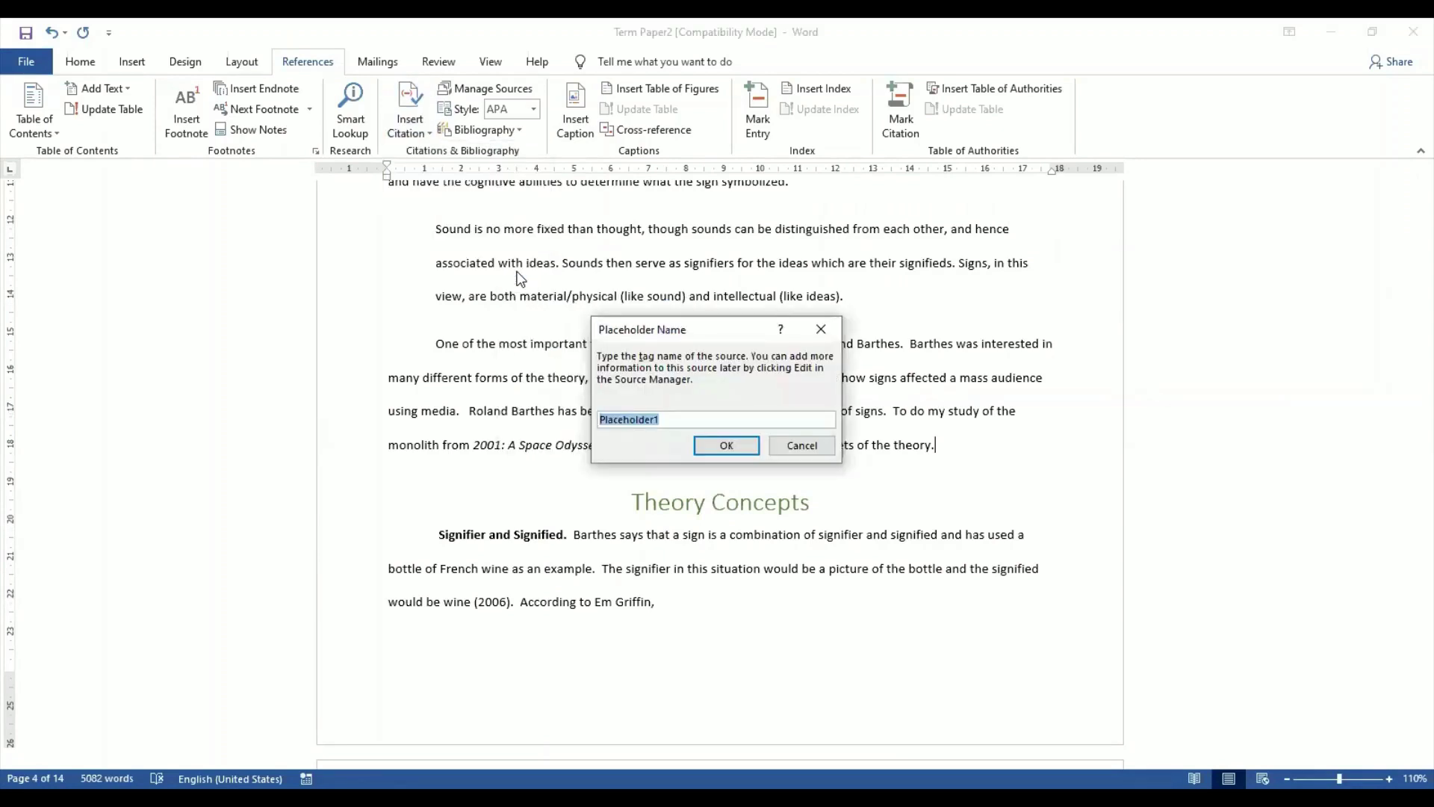
{"action": "left_click", "coordinate": [726, 445]}
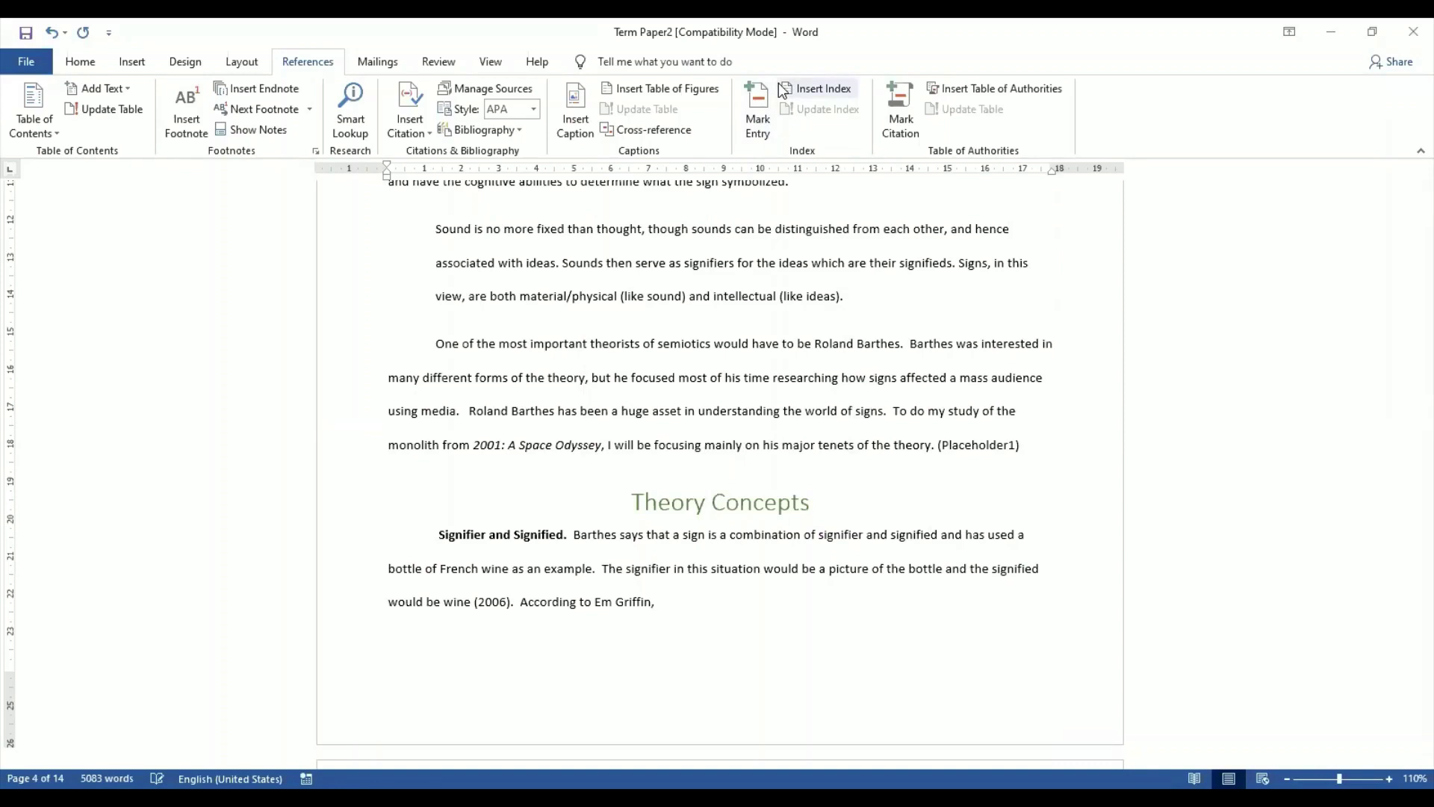
- Check task 25e in the PDF, then insert the built-in Bibliography in APA style between Term Paper2's last paragraph and the endnote
{"action": "key", "text": "alt+Tab"}
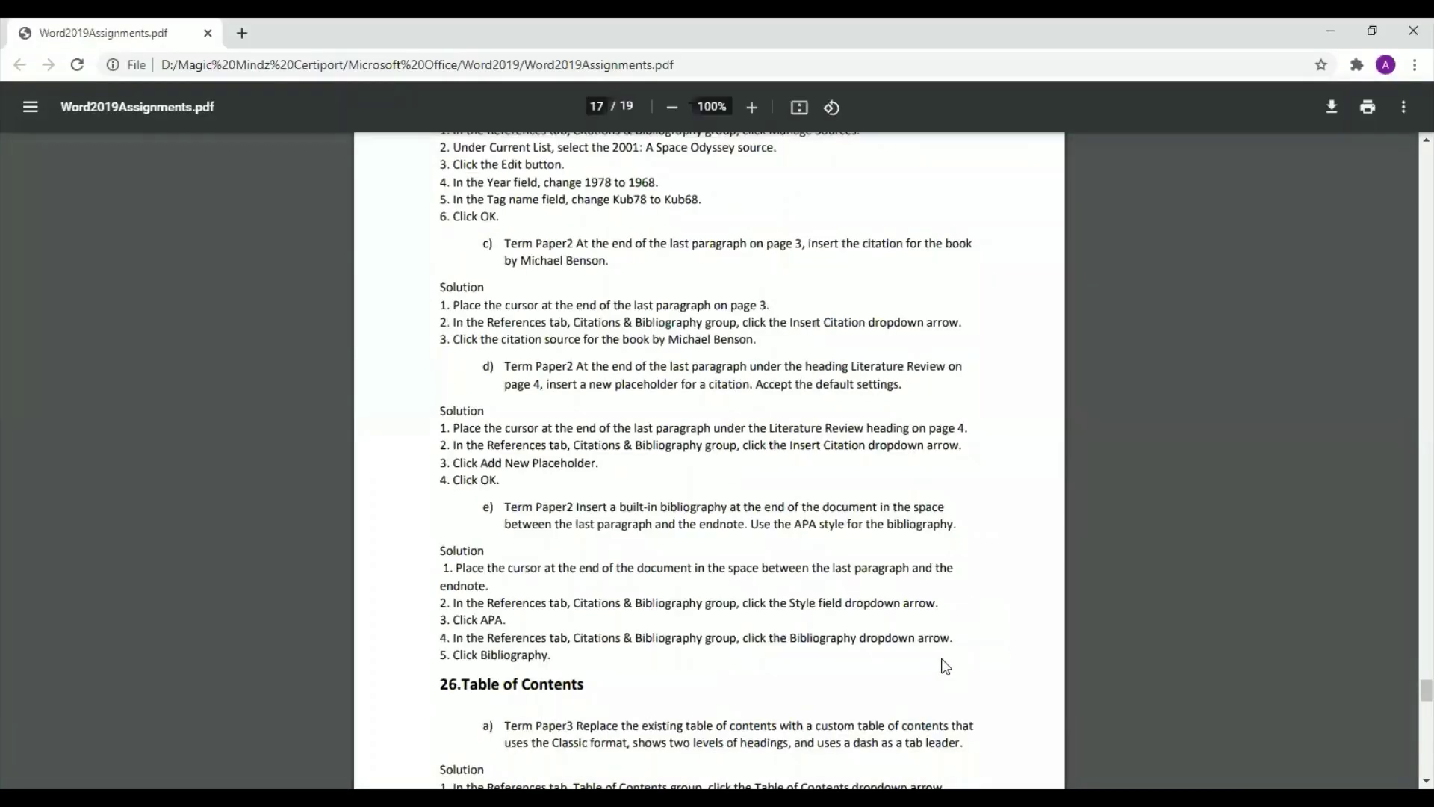
{"action": "scroll", "coordinate": [944, 663], "scroll_direction": "down", "scroll_amount": 1}
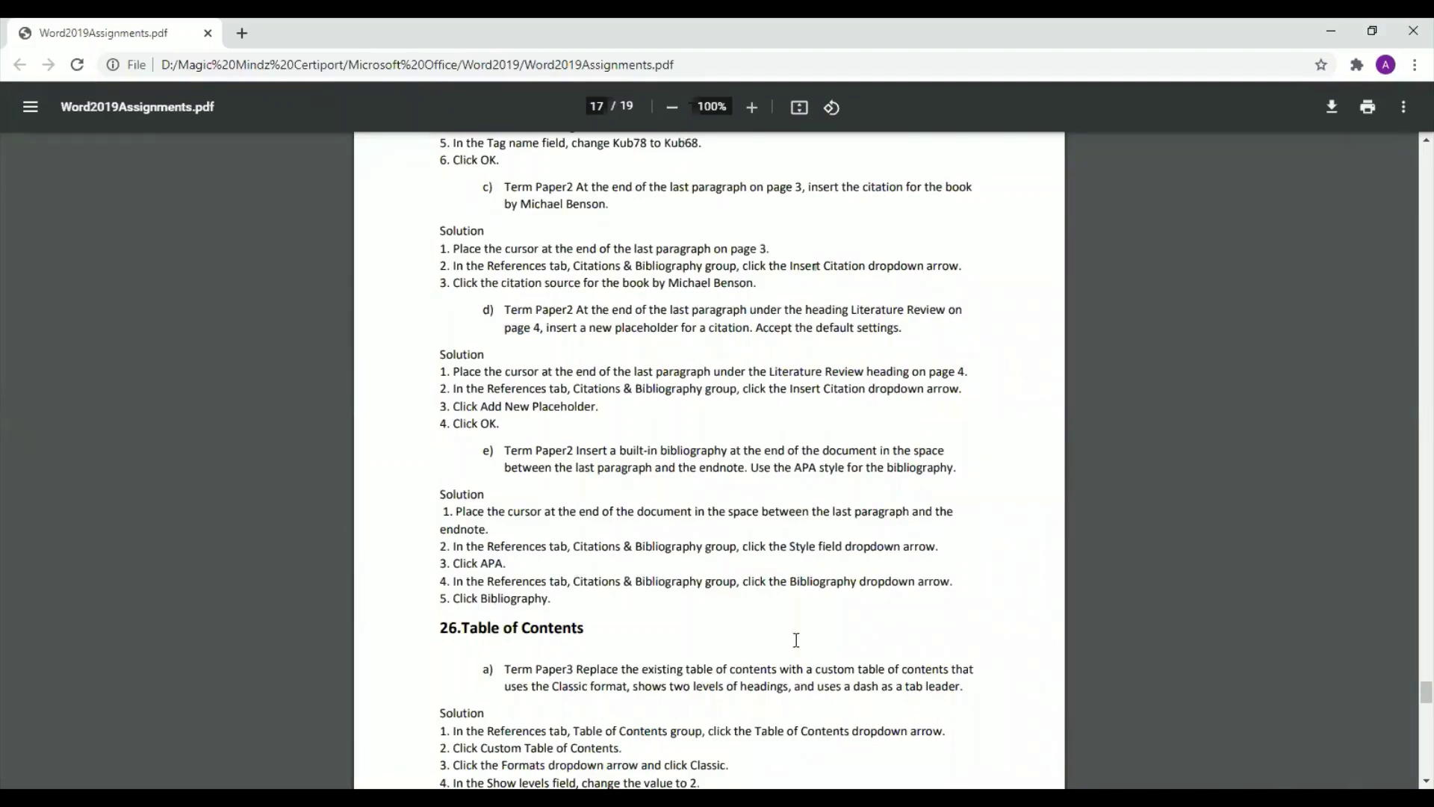
{"action": "key", "text": "alt+Tab"}
{"action": "scroll", "coordinate": [902, 687], "scroll_direction": "down", "scroll_amount": 15}
{"action": "scroll", "coordinate": [902, 687], "scroll_direction": "down", "scroll_amount": 20}
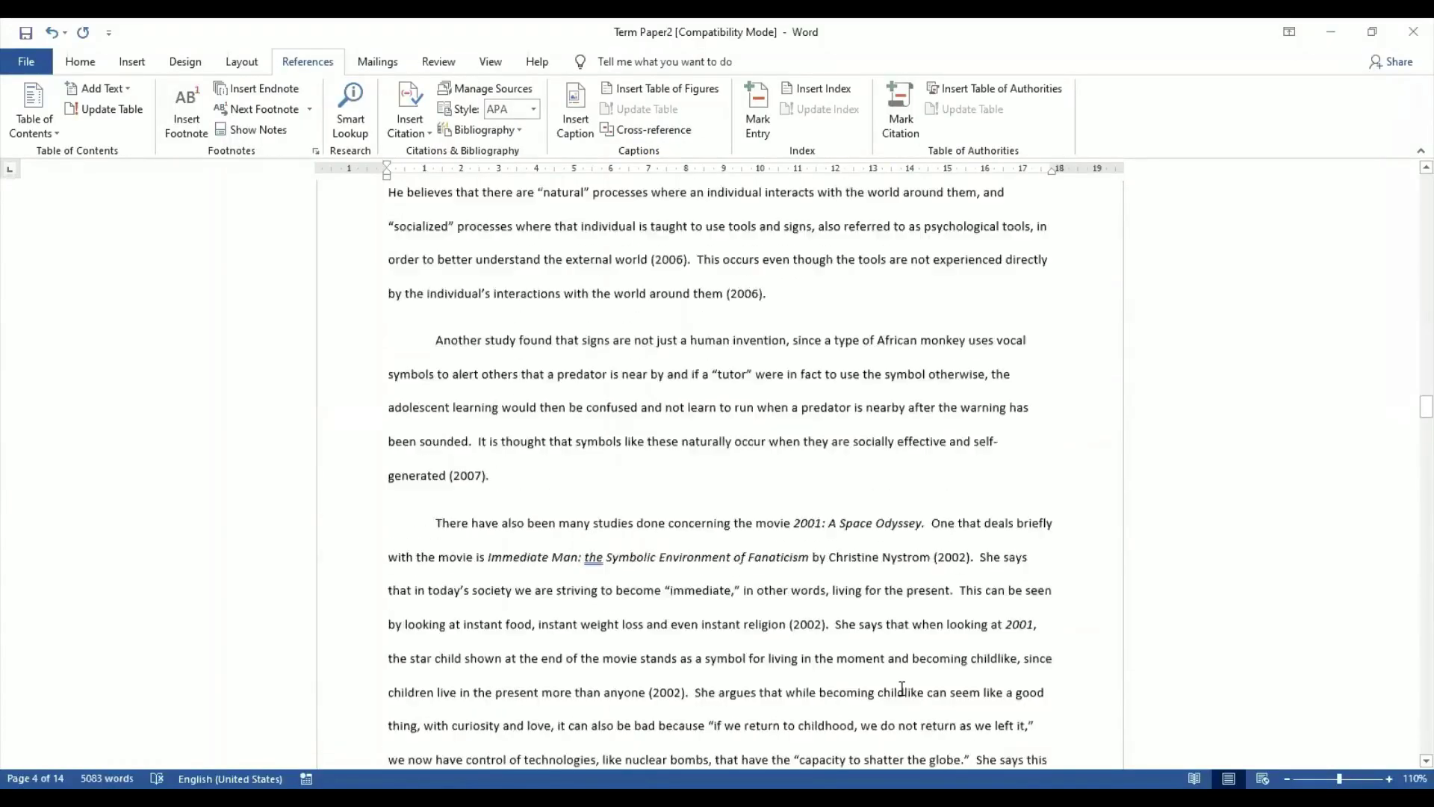
{"action": "scroll", "coordinate": [902, 687], "scroll_direction": "down", "scroll_amount": 20}
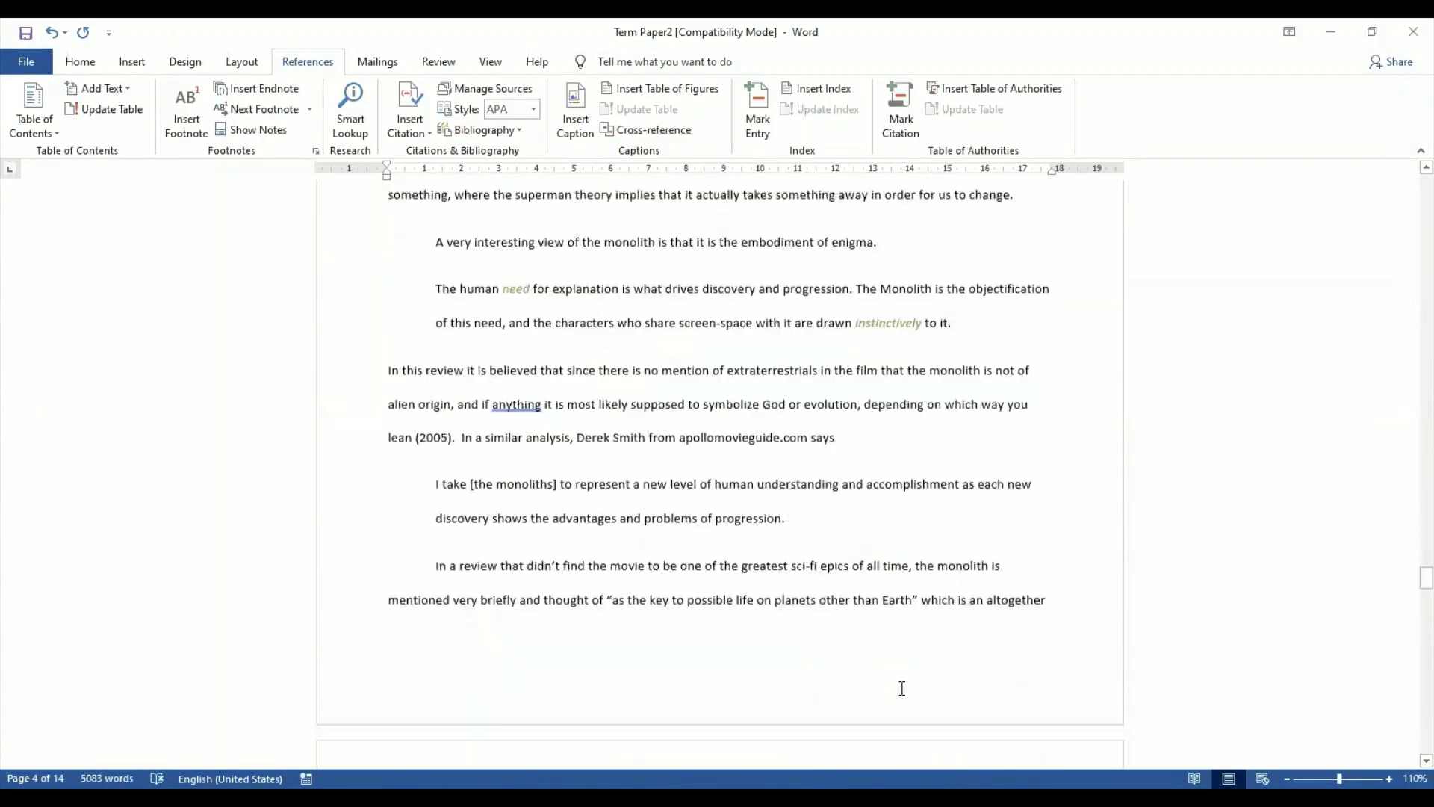
{"action": "left_click", "coordinate": [445, 573]}
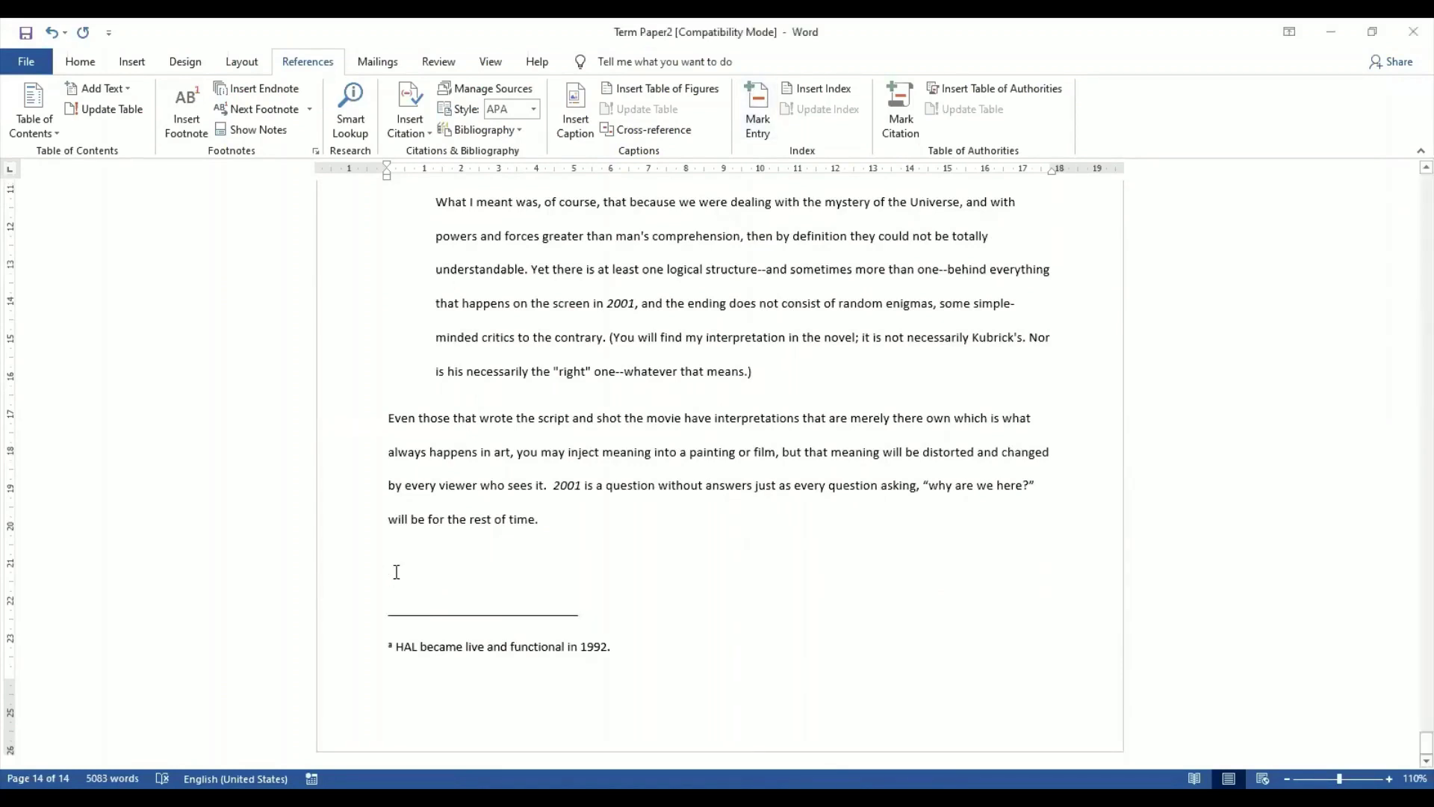
{"action": "left_click", "coordinate": [522, 128]}
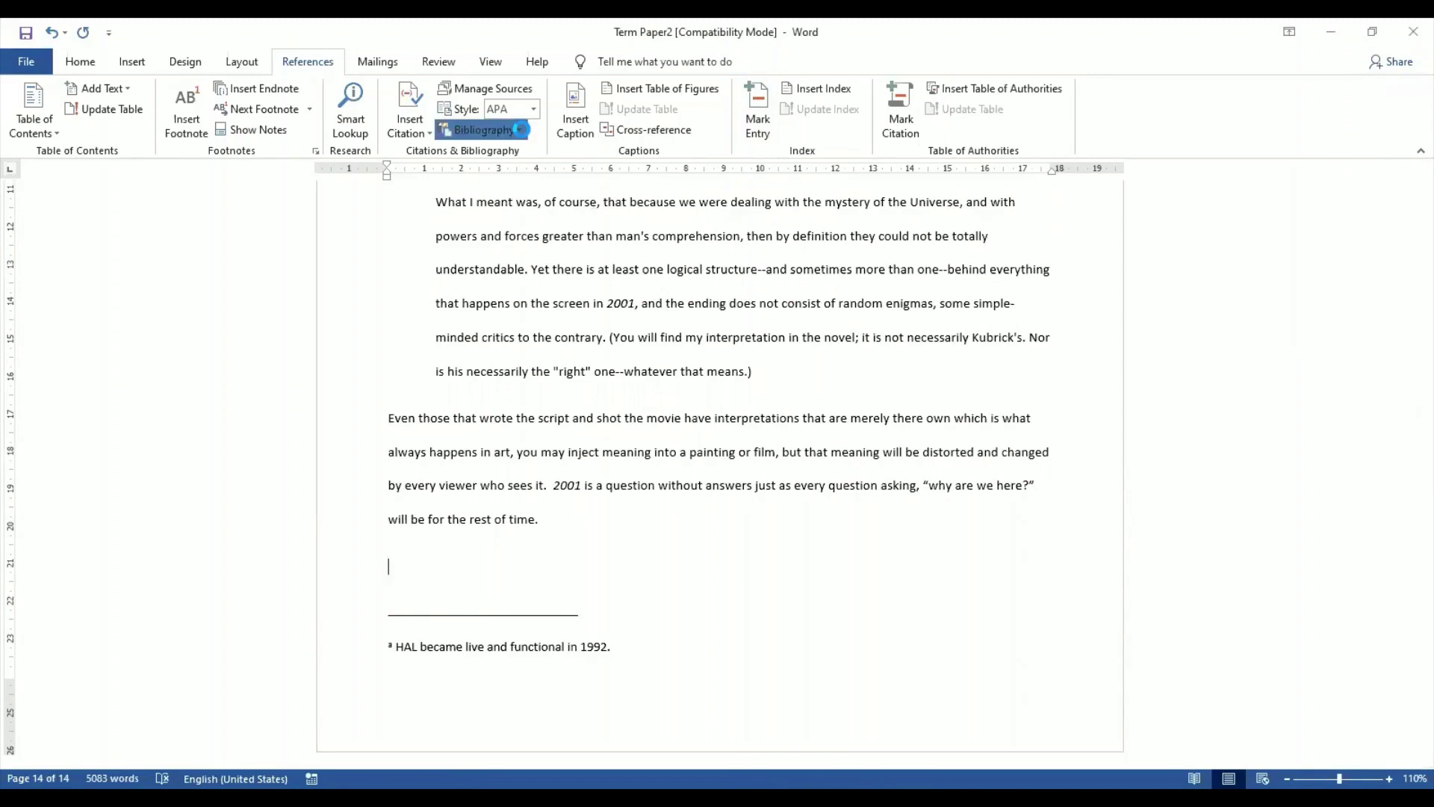
{"action": "left_click", "coordinate": [522, 130]}
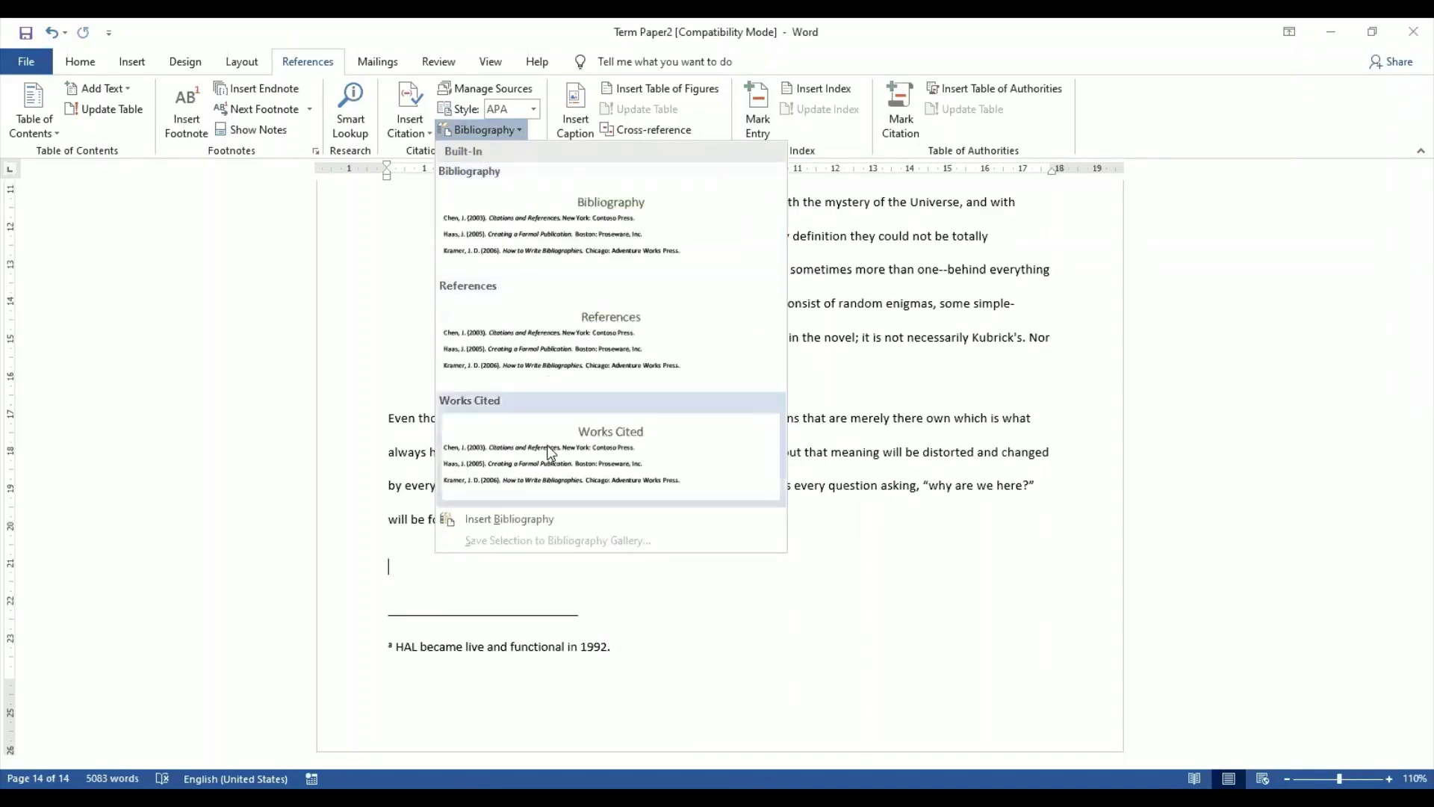
{"action": "left_click", "coordinate": [533, 109]}
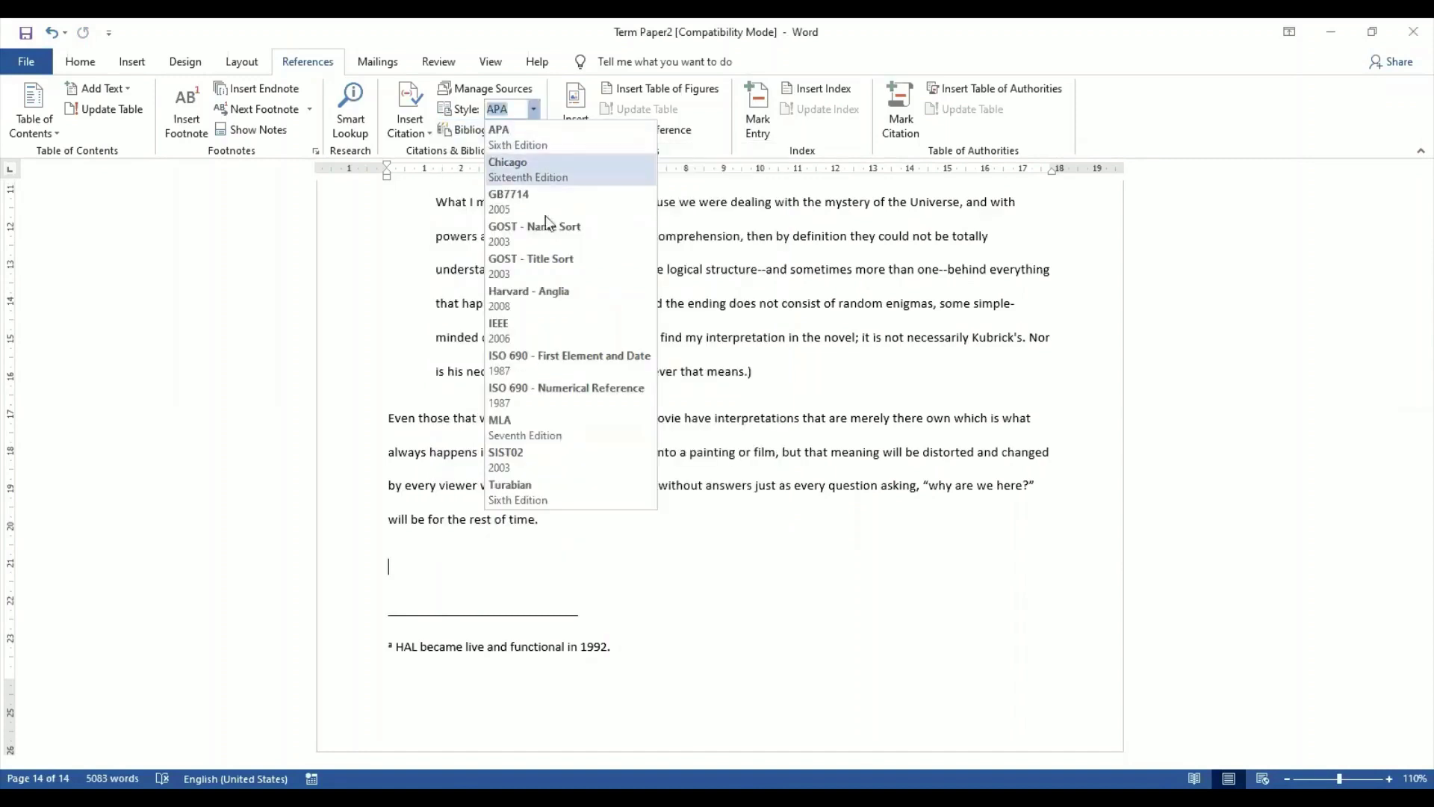
{"action": "left_click", "coordinate": [530, 110]}
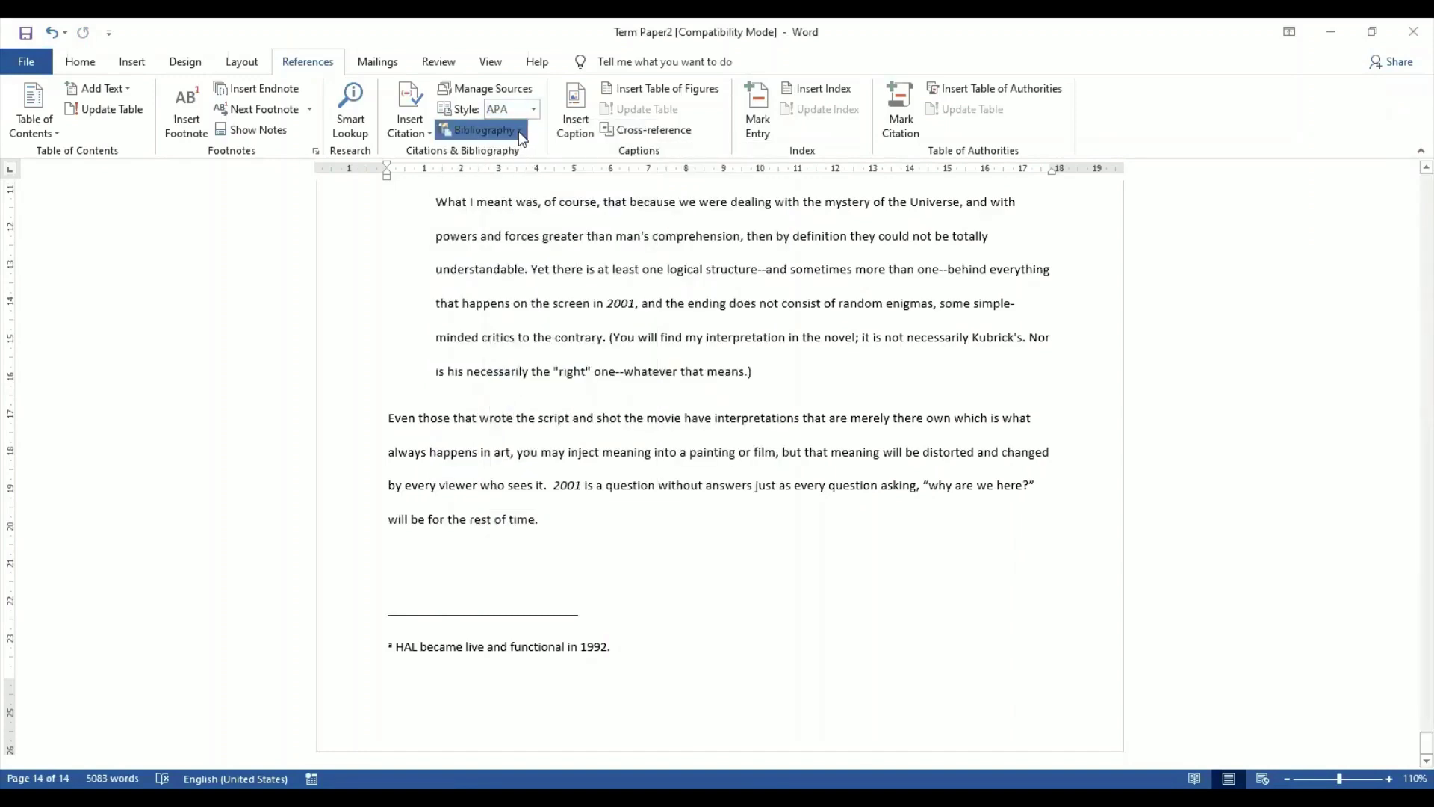
{"action": "left_click", "coordinate": [519, 131]}
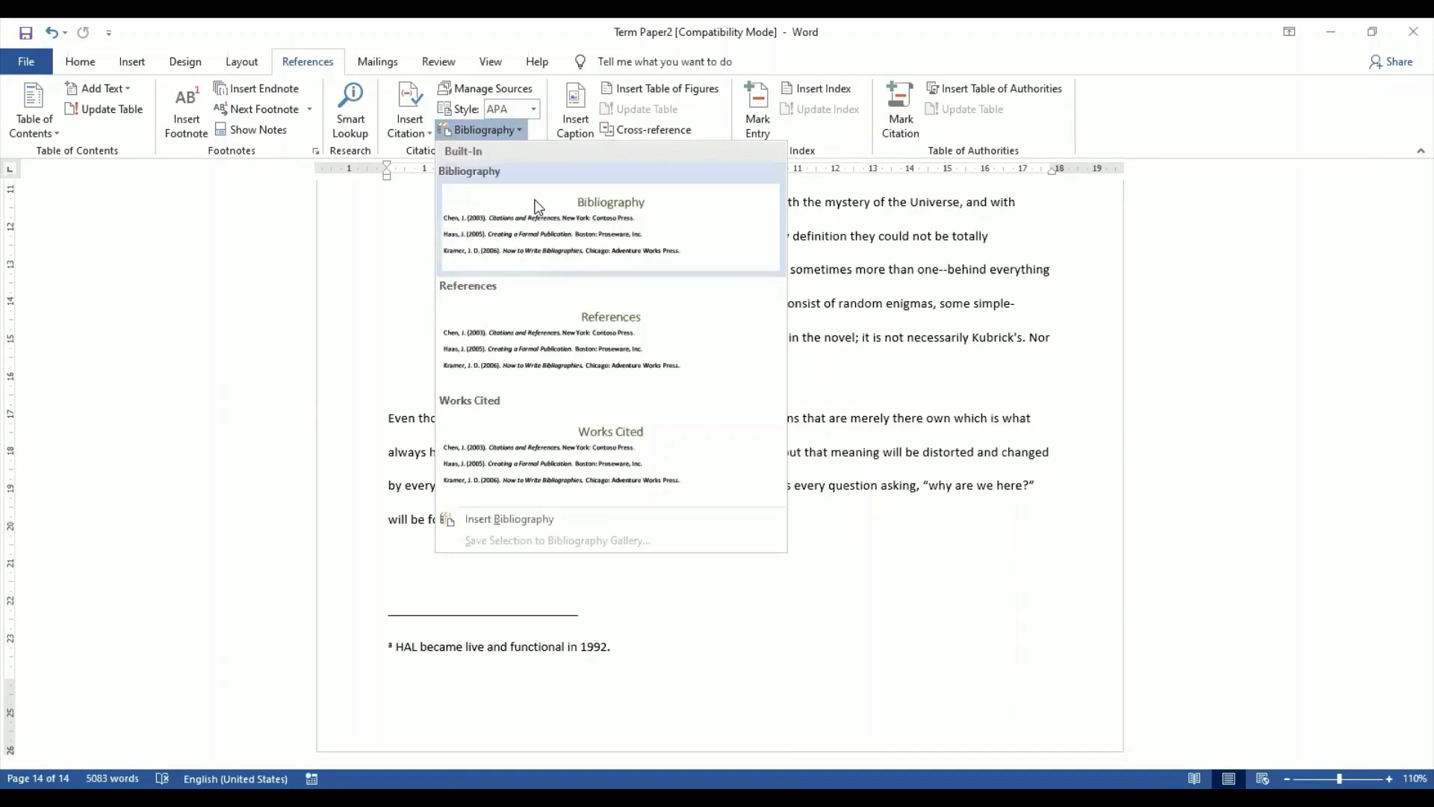
{"action": "left_click", "coordinate": [537, 207]}
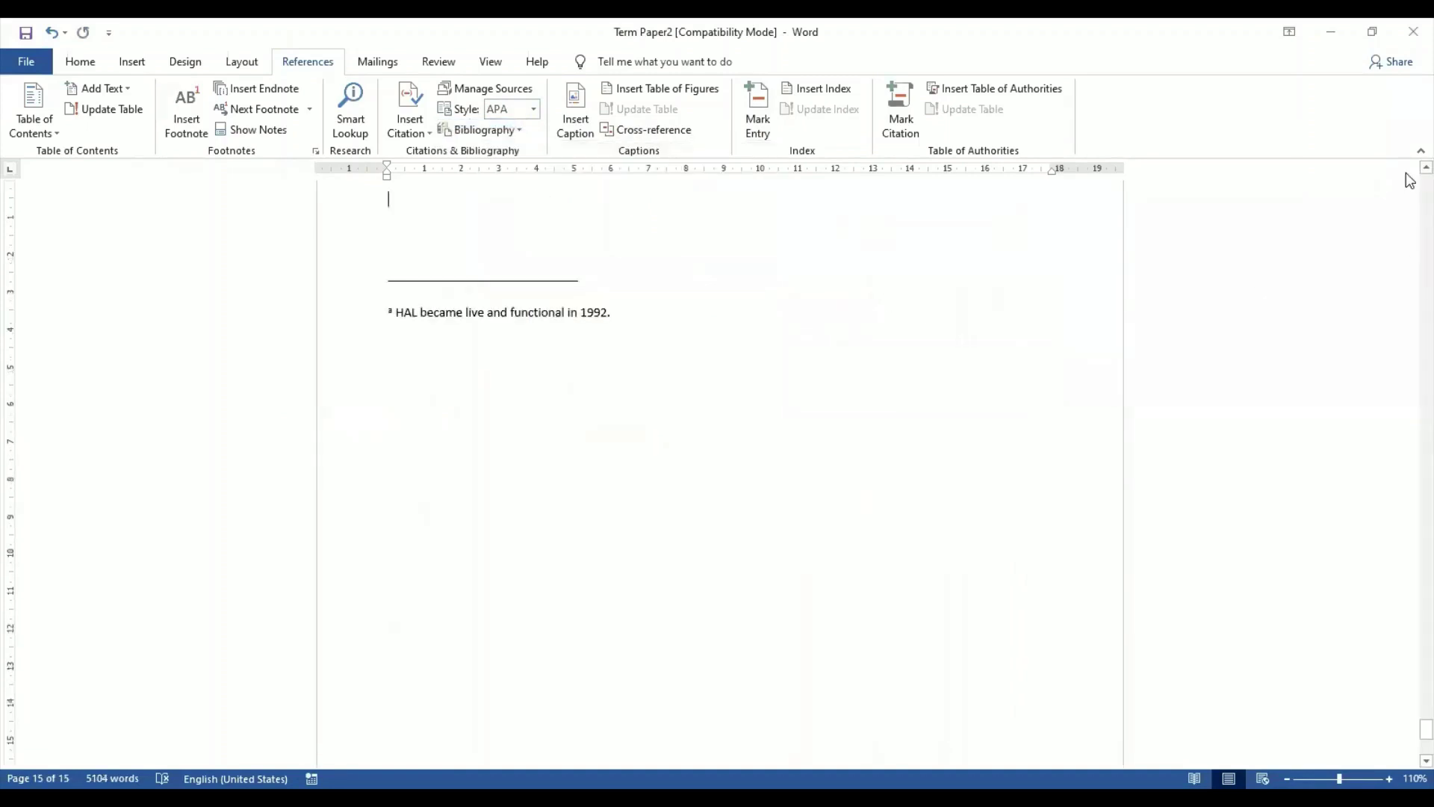
{"action": "scroll", "coordinate": [1409, 180], "scroll_direction": "up", "scroll_amount": 5}
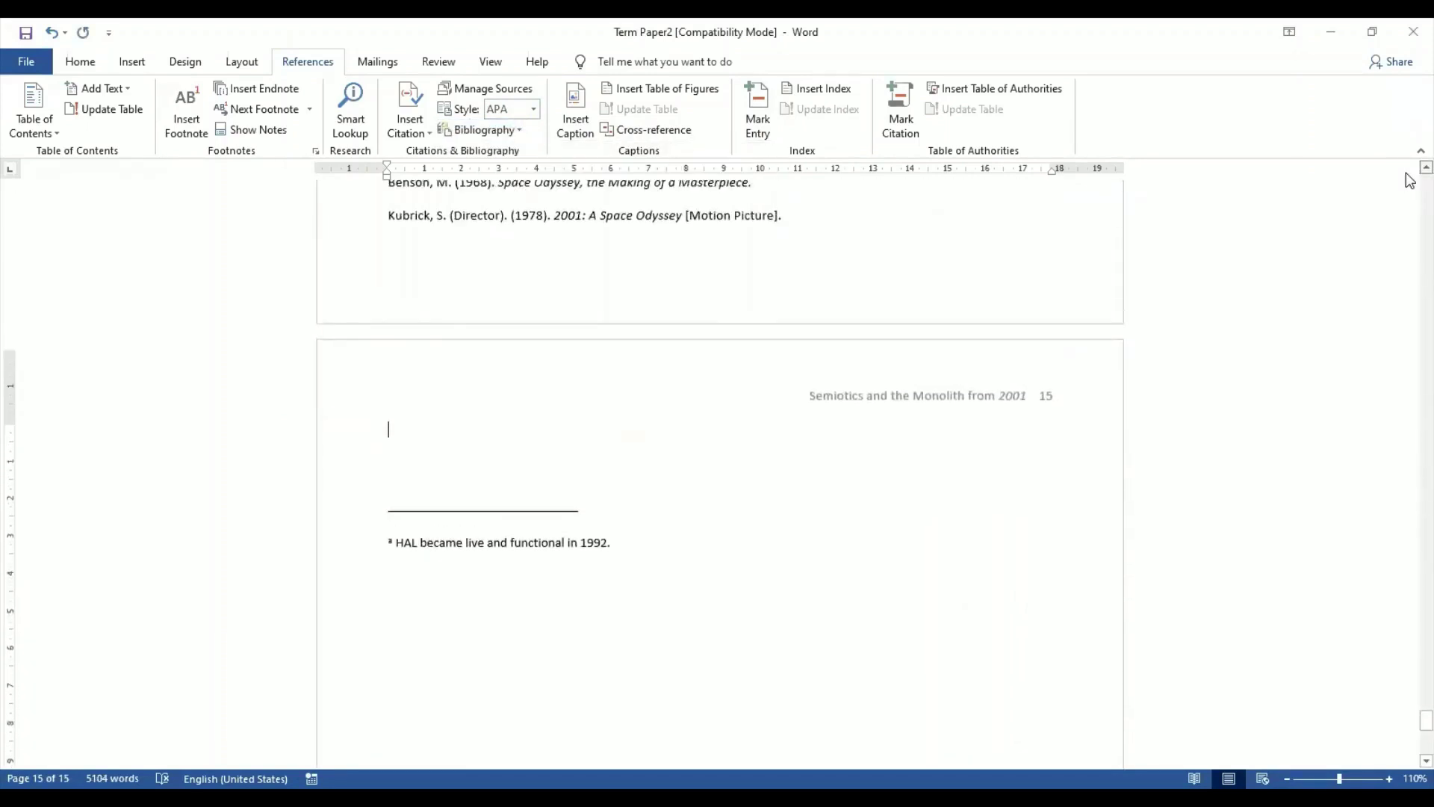
{"action": "scroll", "coordinate": [1410, 180], "scroll_direction": "up", "scroll_amount": 4}
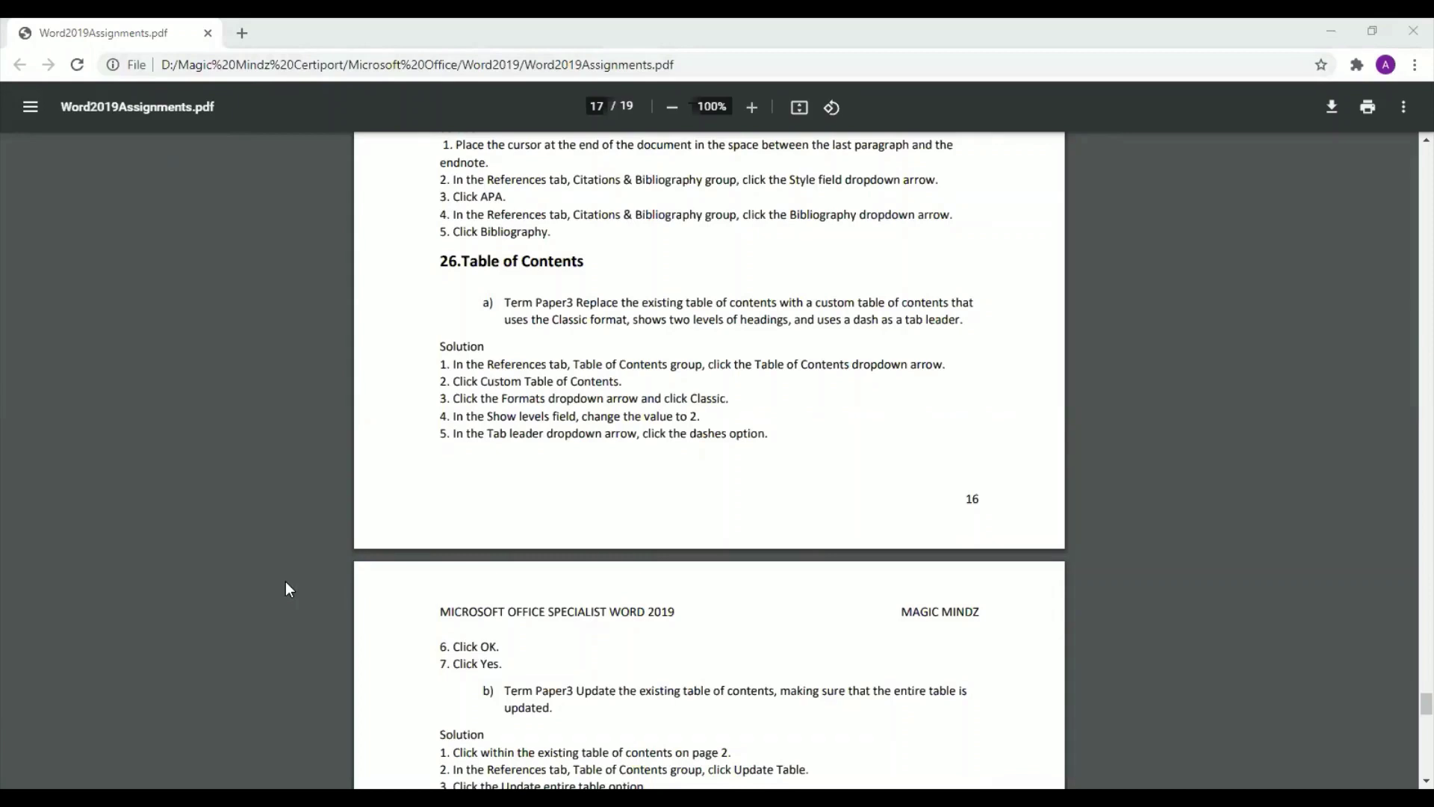
- Switch from the PDF to Term Paper3 in Word and insert the Automatic Table 1 table of contents on the blank page 2
{"action": "key", "text": "alt+Tab"}
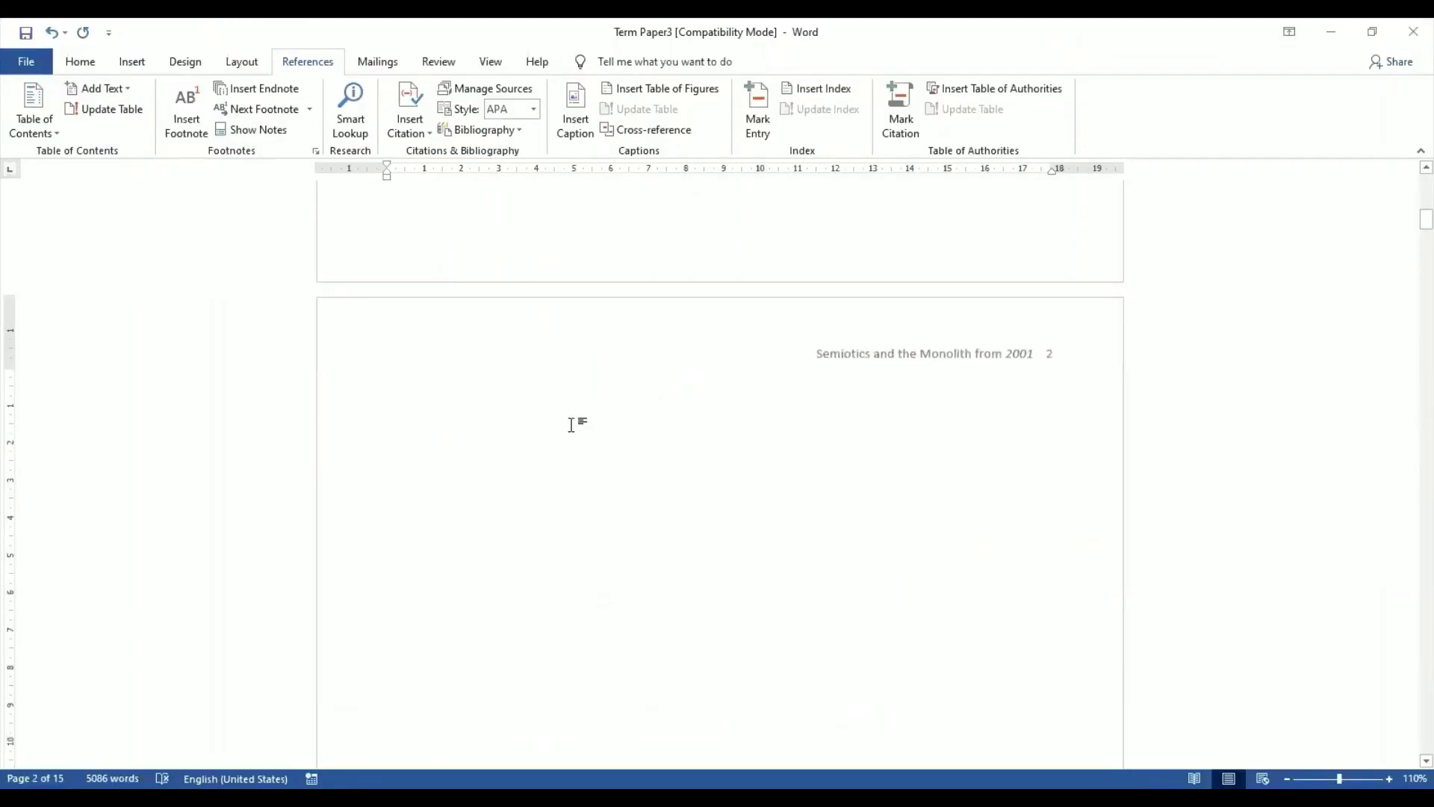
{"action": "left_click", "coordinate": [384, 413]}
{"action": "scroll", "coordinate": [467, 446], "scroll_direction": "down", "scroll_amount": 8}
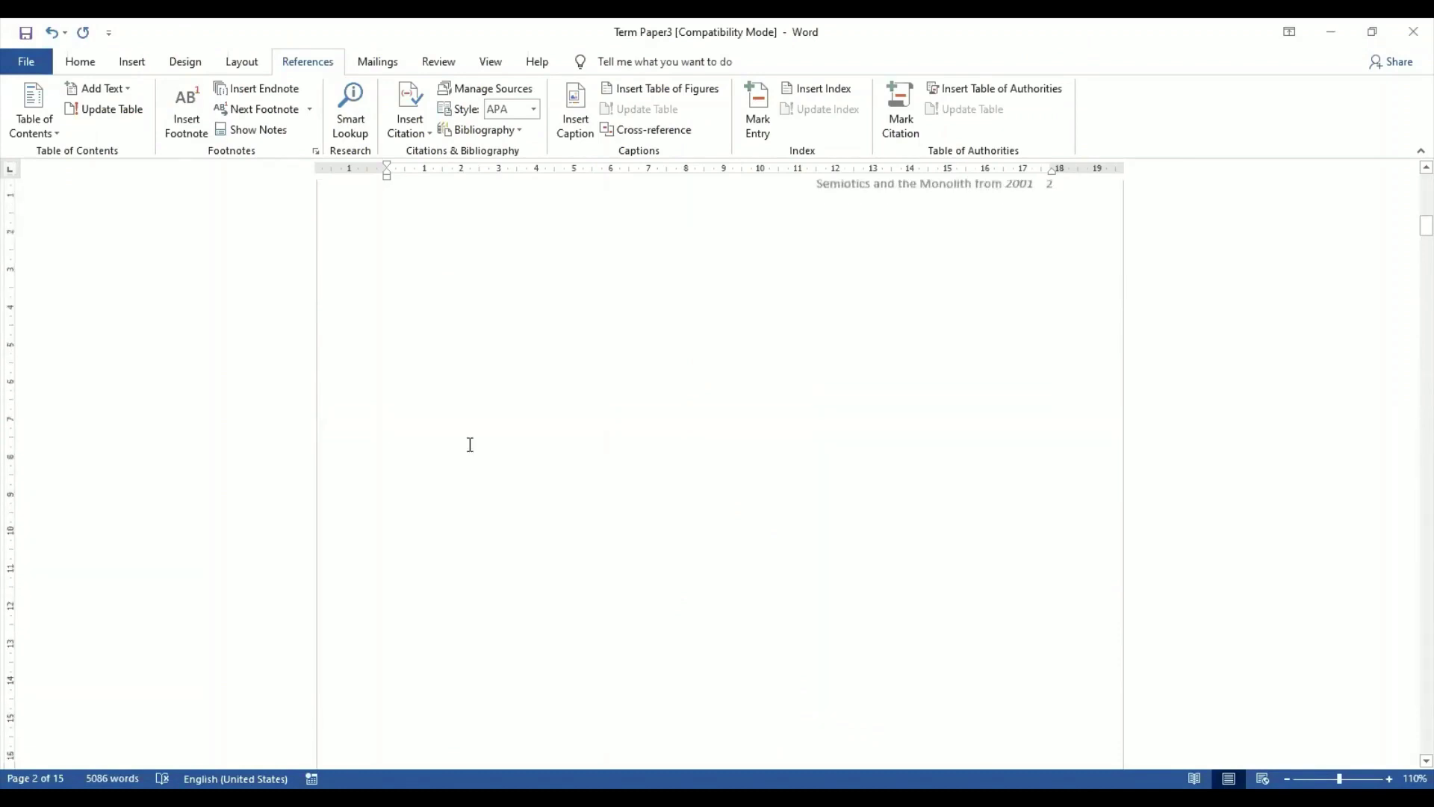
{"action": "scroll", "coordinate": [669, 445], "scroll_direction": "down", "scroll_amount": 9}
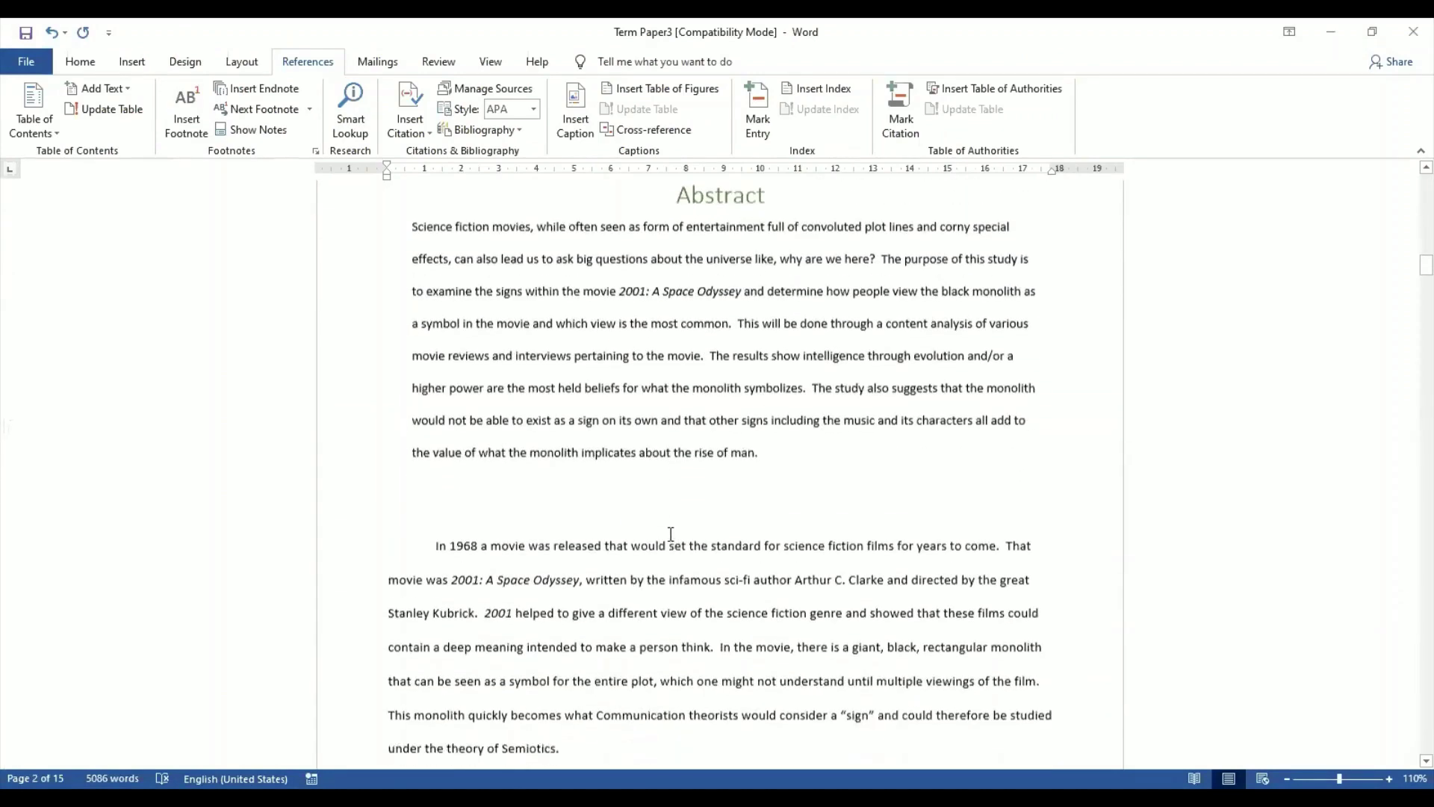
{"action": "scroll", "coordinate": [671, 534], "scroll_direction": "up", "scroll_amount": 20}
{"action": "scroll", "coordinate": [670, 534], "scroll_direction": "up", "scroll_amount": 4}
{"action": "scroll", "coordinate": [671, 534], "scroll_direction": "down", "scroll_amount": 9}
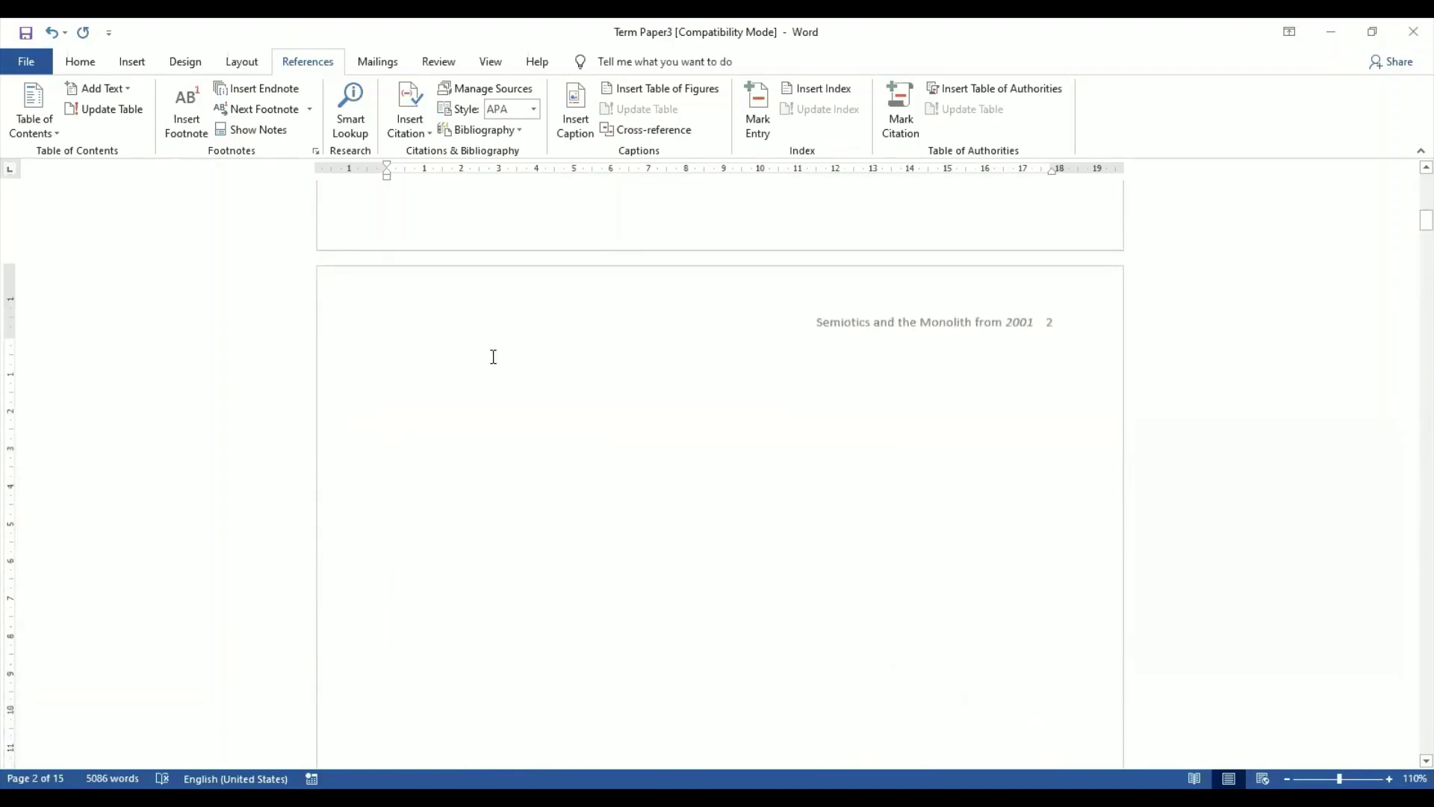
{"action": "left_click", "coordinate": [56, 134]}
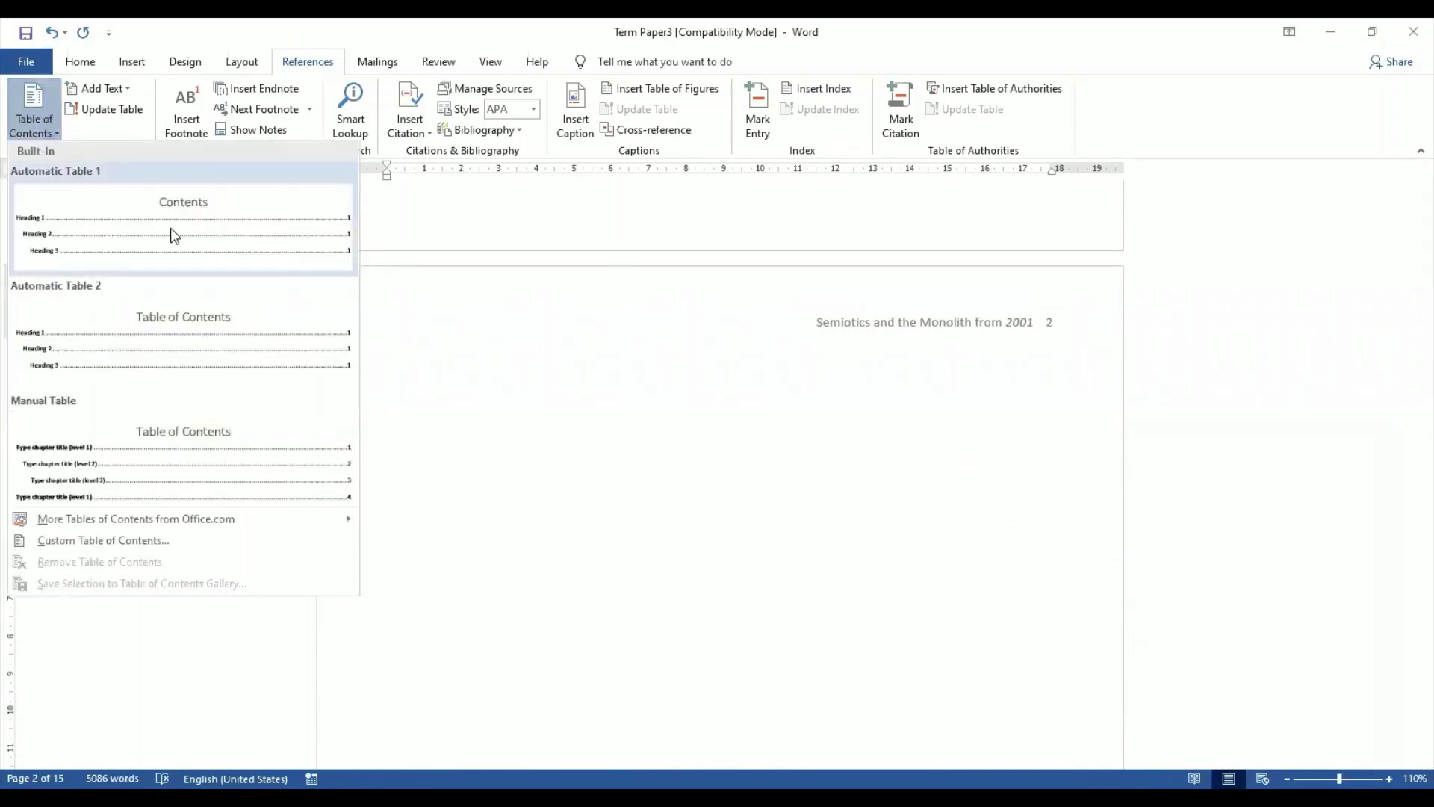
{"action": "left_click", "coordinate": [174, 236]}
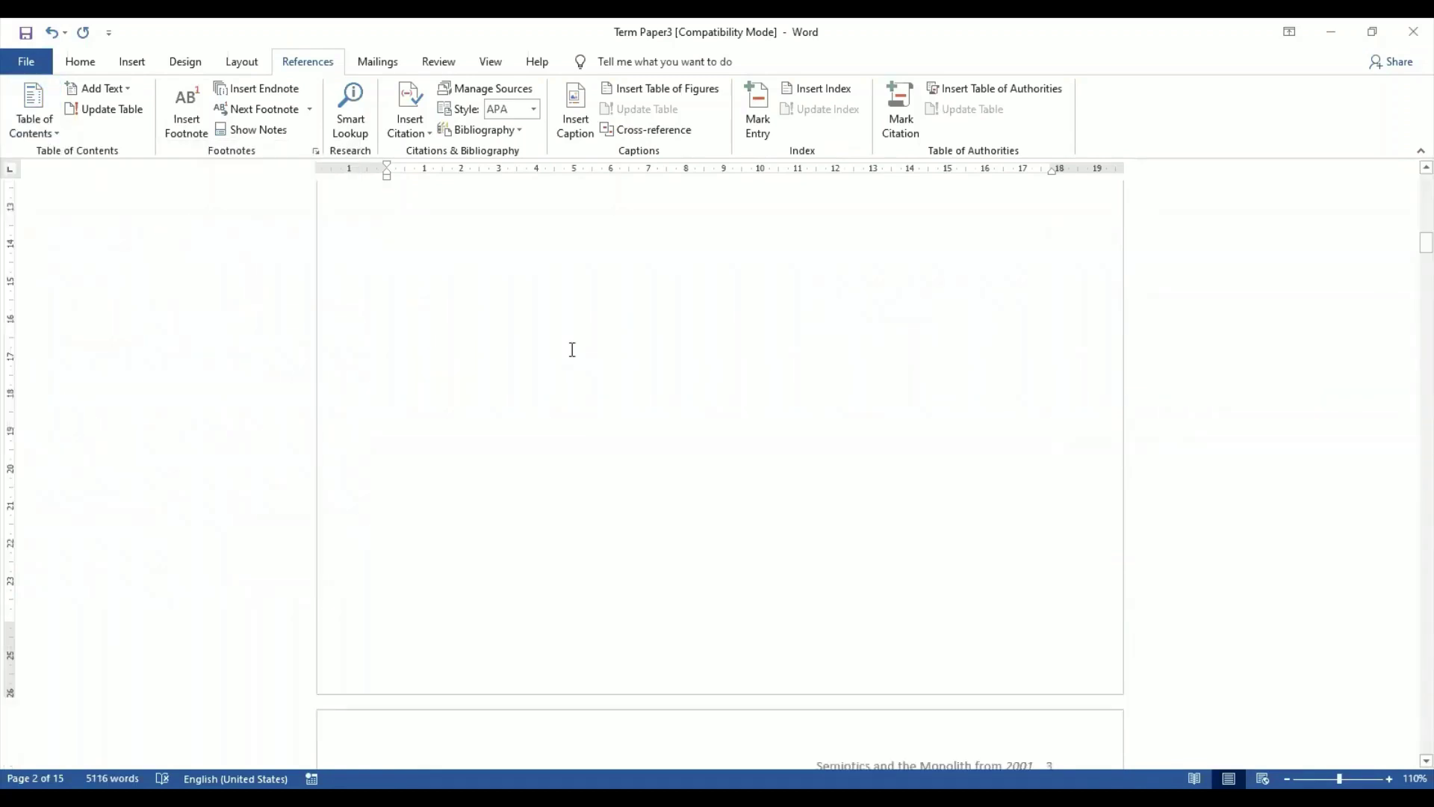
{"action": "scroll", "coordinate": [572, 350], "scroll_direction": "up", "scroll_amount": 6}
{"action": "scroll", "coordinate": [572, 350], "scroll_direction": "up", "scroll_amount": 1}
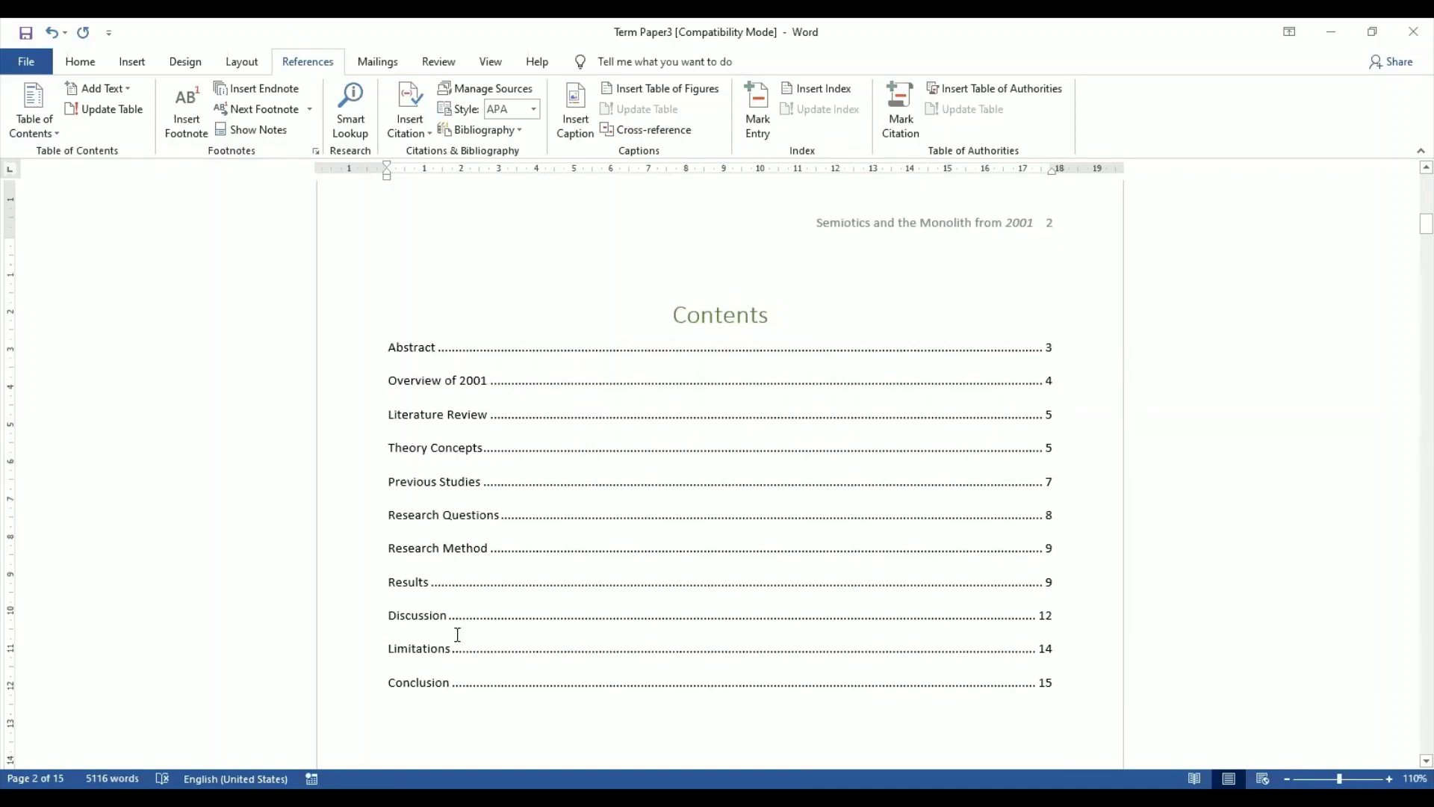
- Compare the Abstract and Overview of 2001 headings with Term Paper3's table of contents, collapsing and re-expanding the Overview of 2001 section
{"action": "scroll", "coordinate": [1218, 635], "scroll_direction": "down", "scroll_amount": 8}
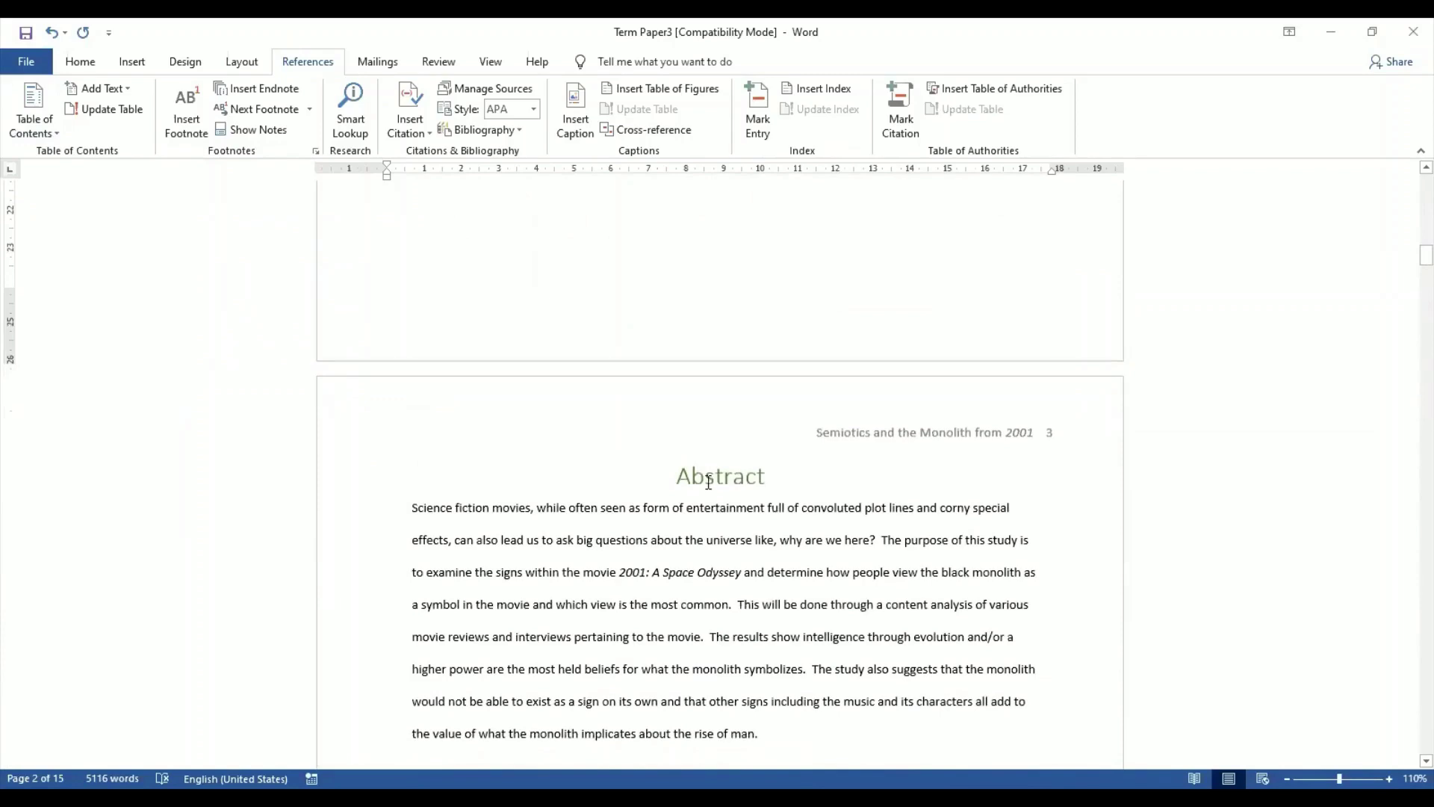
{"action": "left_click", "coordinate": [704, 476]}
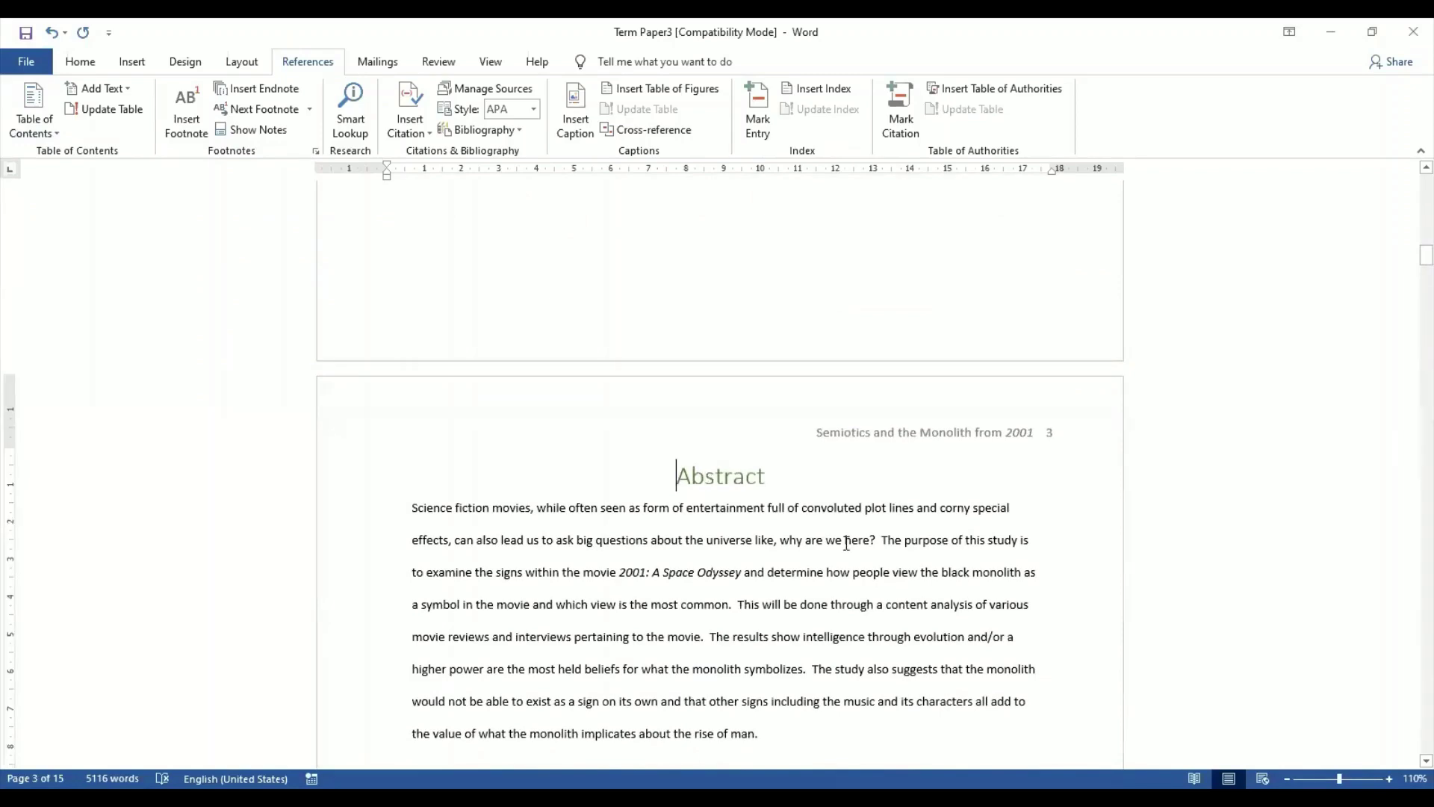
{"action": "scroll", "coordinate": [848, 549], "scroll_direction": "down", "scroll_amount": 8}
{"action": "scroll", "coordinate": [848, 549], "scroll_direction": "down", "scroll_amount": 6}
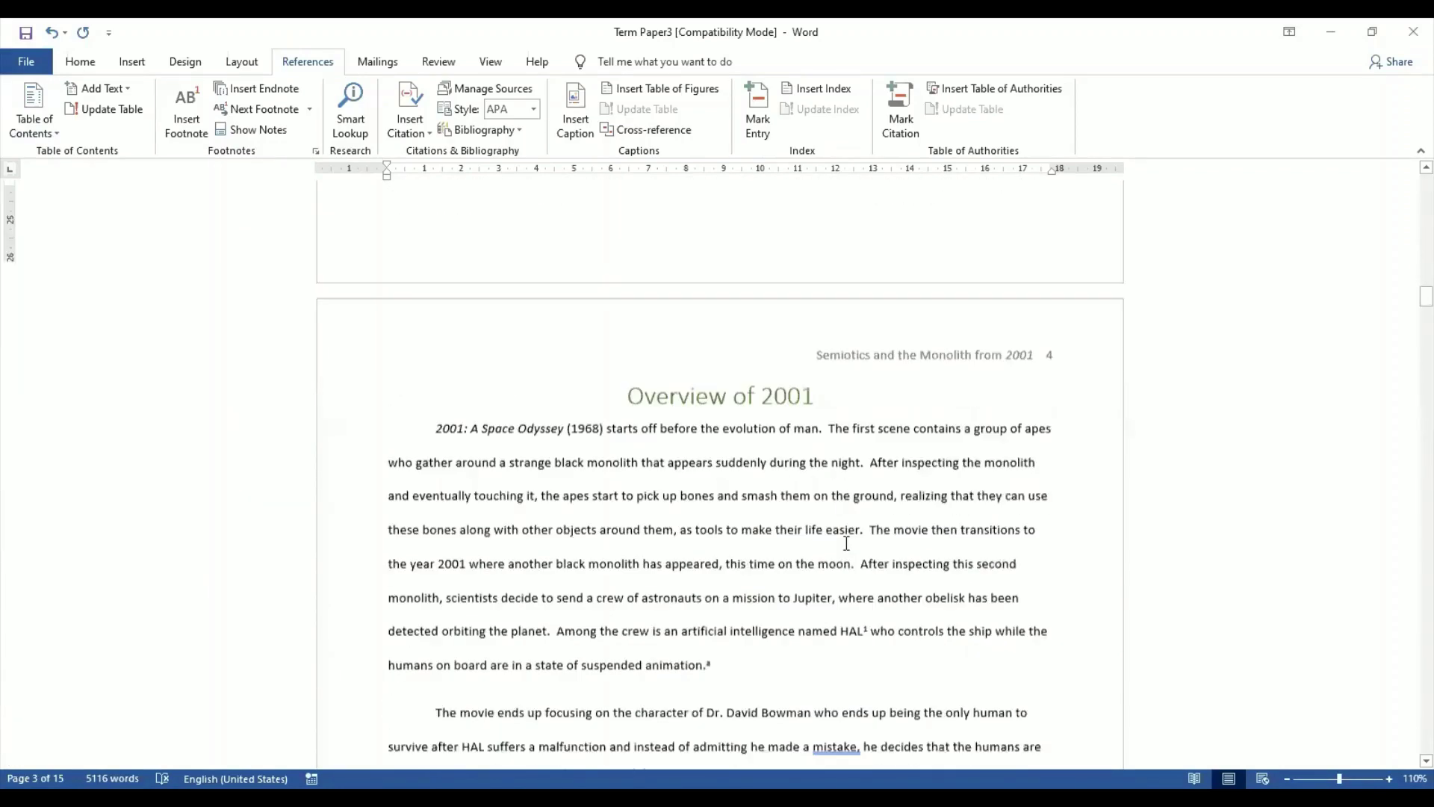
{"action": "left_click", "coordinate": [615, 370]}
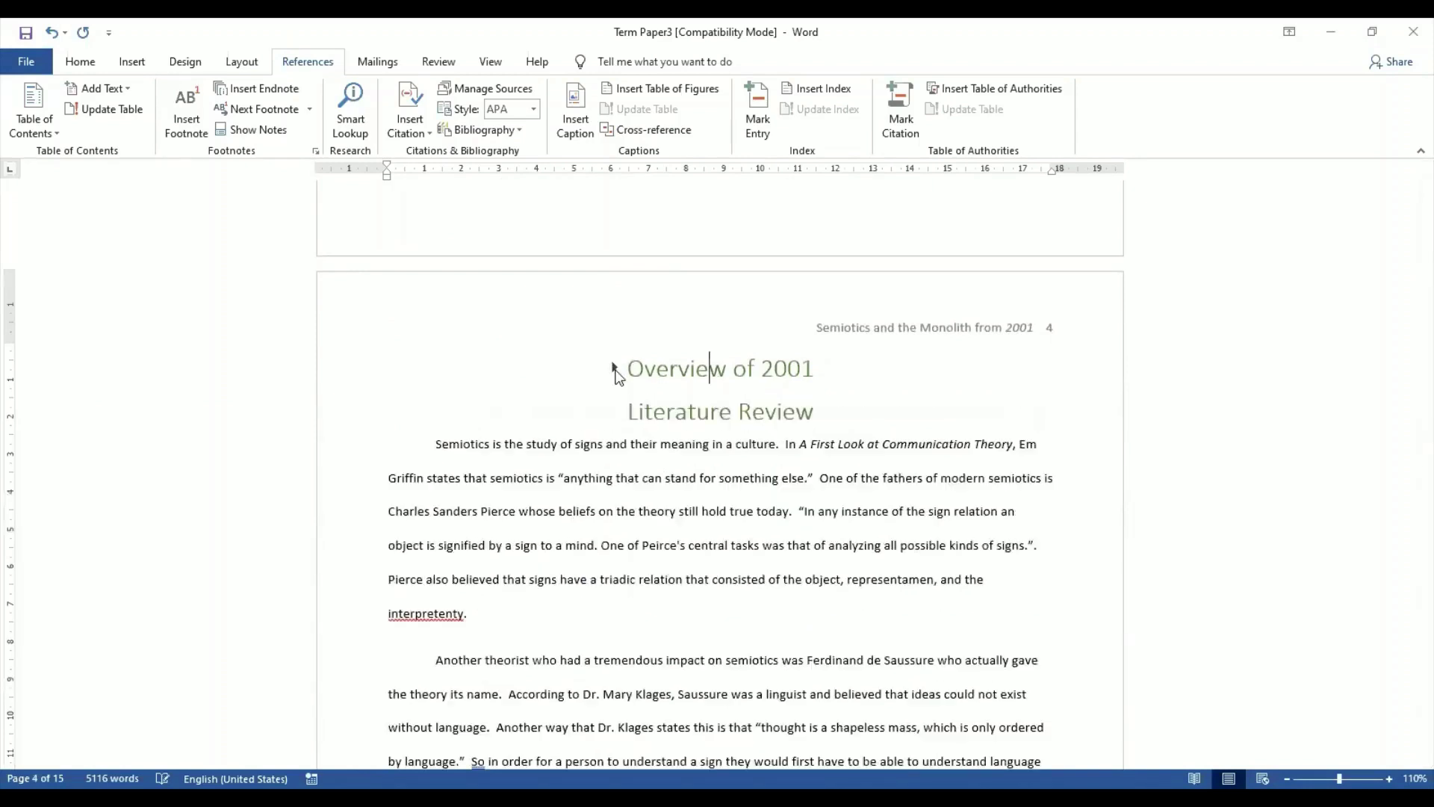
{"action": "left_click", "coordinate": [615, 370]}
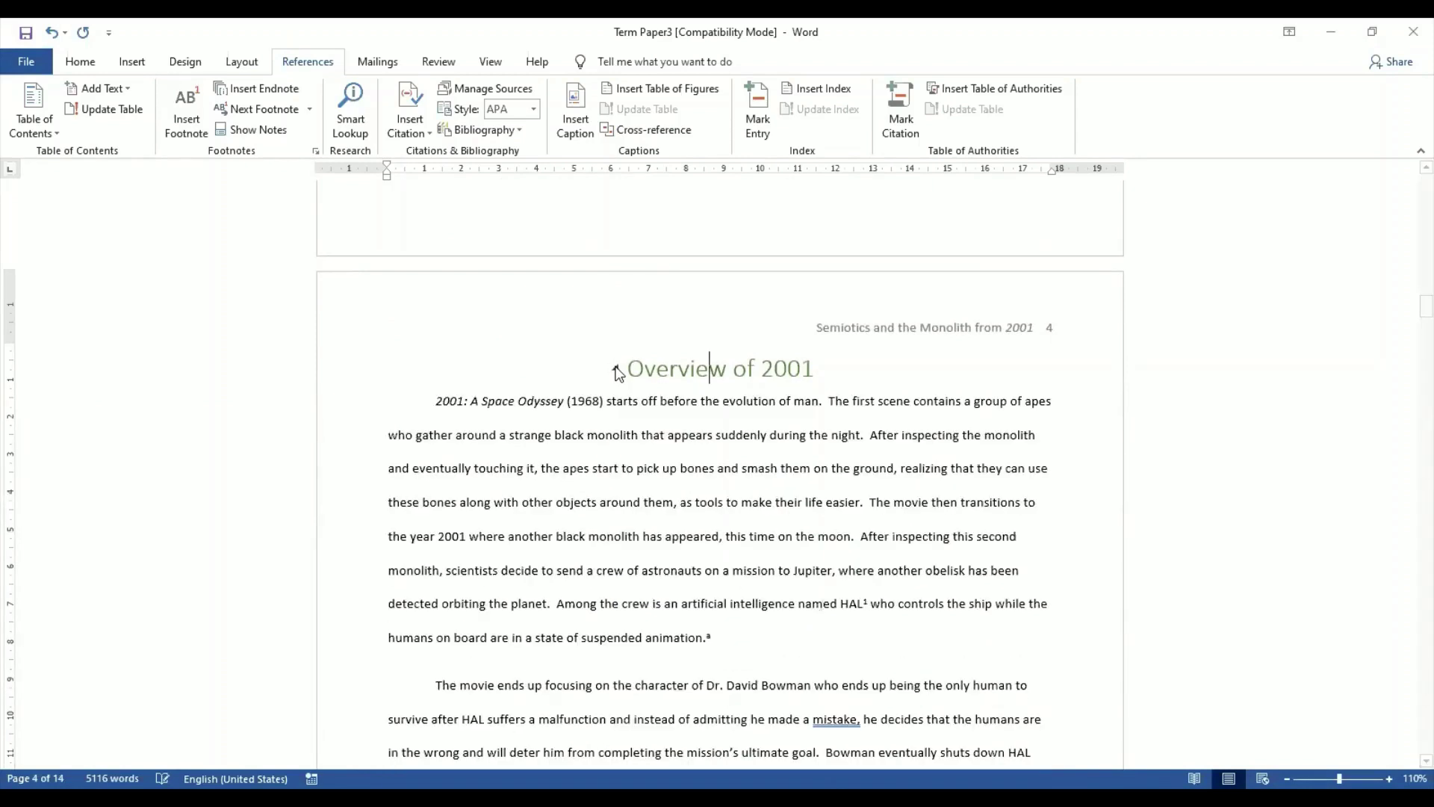
{"action": "left_click", "coordinate": [616, 370]}
{"action": "left_click", "coordinate": [616, 370]}
{"action": "left_click", "coordinate": [615, 370]}
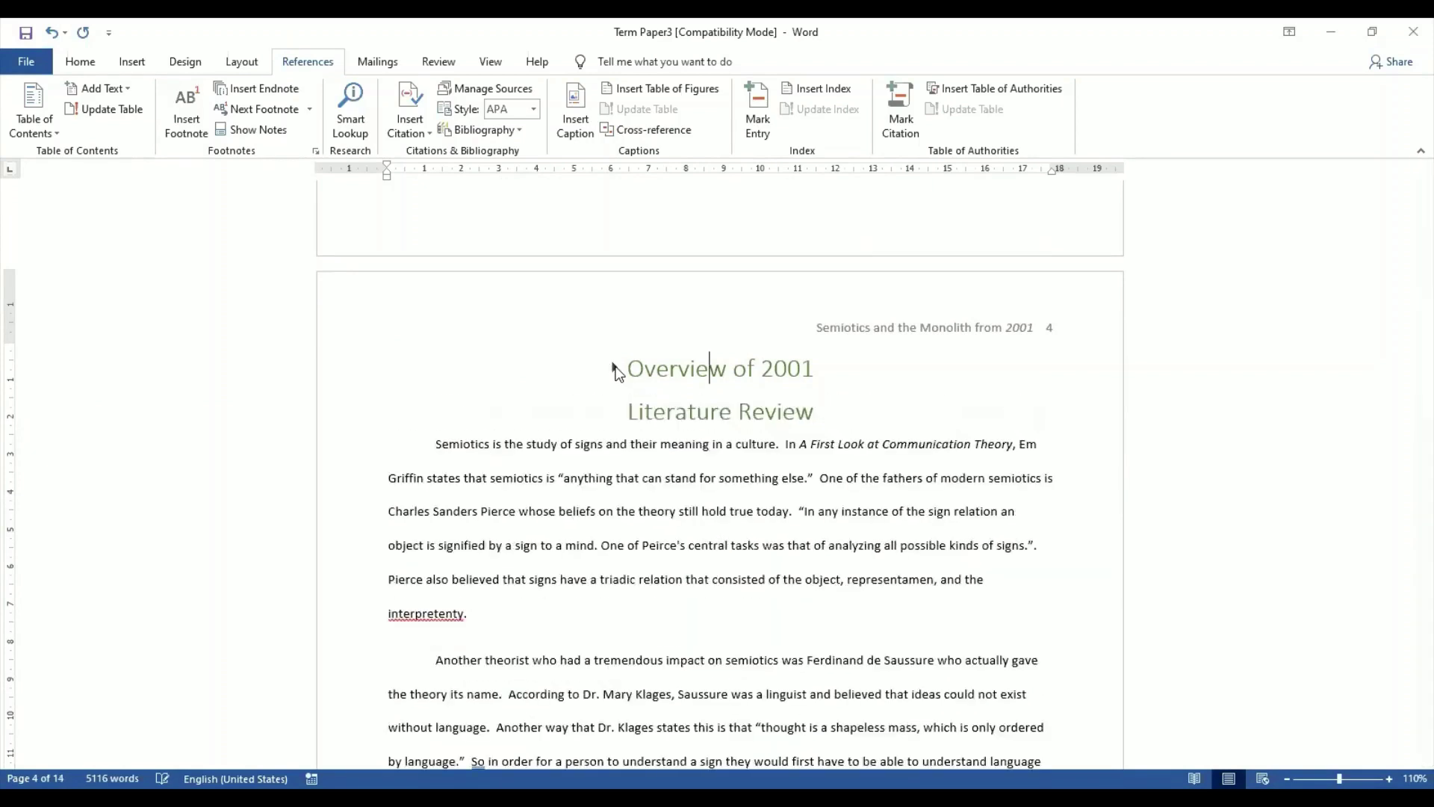
{"action": "left_click", "coordinate": [616, 370]}
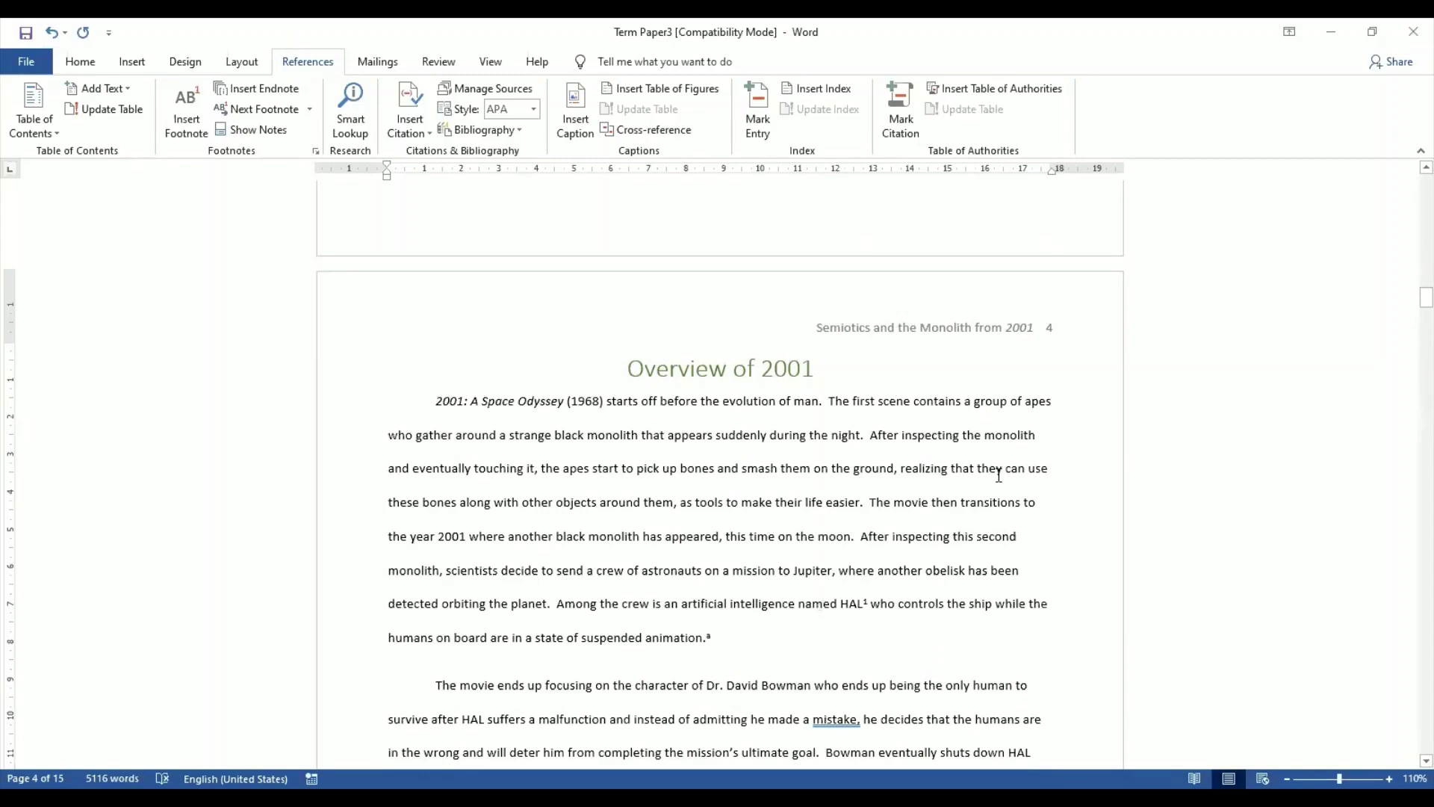
{"action": "left_click", "coordinate": [1013, 493]}
{"action": "scroll", "coordinate": [1013, 493], "scroll_direction": "up", "scroll_amount": 15}
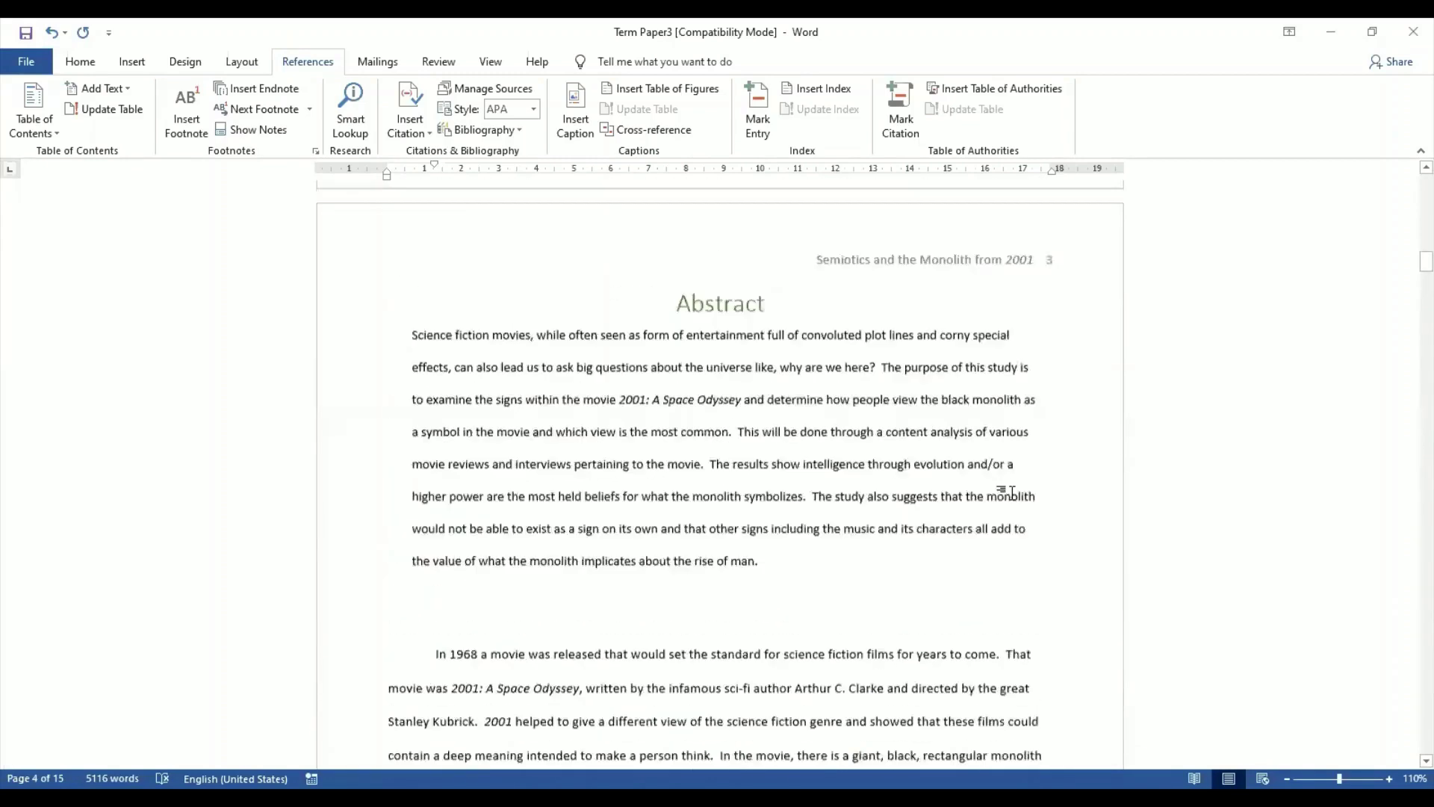
{"action": "scroll", "coordinate": [1013, 493], "scroll_direction": "up", "scroll_amount": 12}
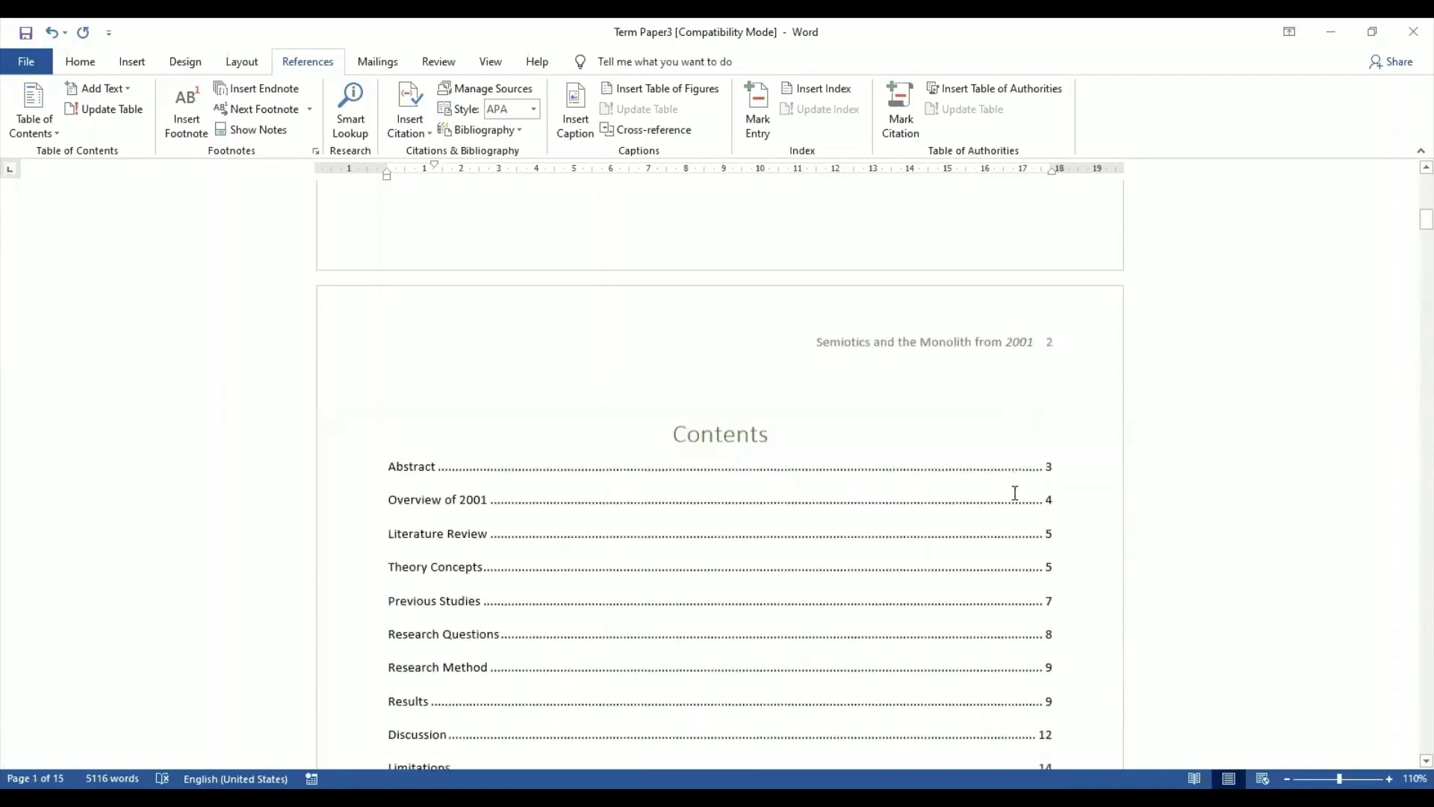
- Look over Term Paper3's table of contents entries, then check task 26a in the Word2019Assignments PDF
{"action": "scroll", "coordinate": [1015, 493], "scroll_direction": "down", "scroll_amount": 5}
{"action": "scroll", "coordinate": [1015, 493], "scroll_direction": "up", "scroll_amount": 1}
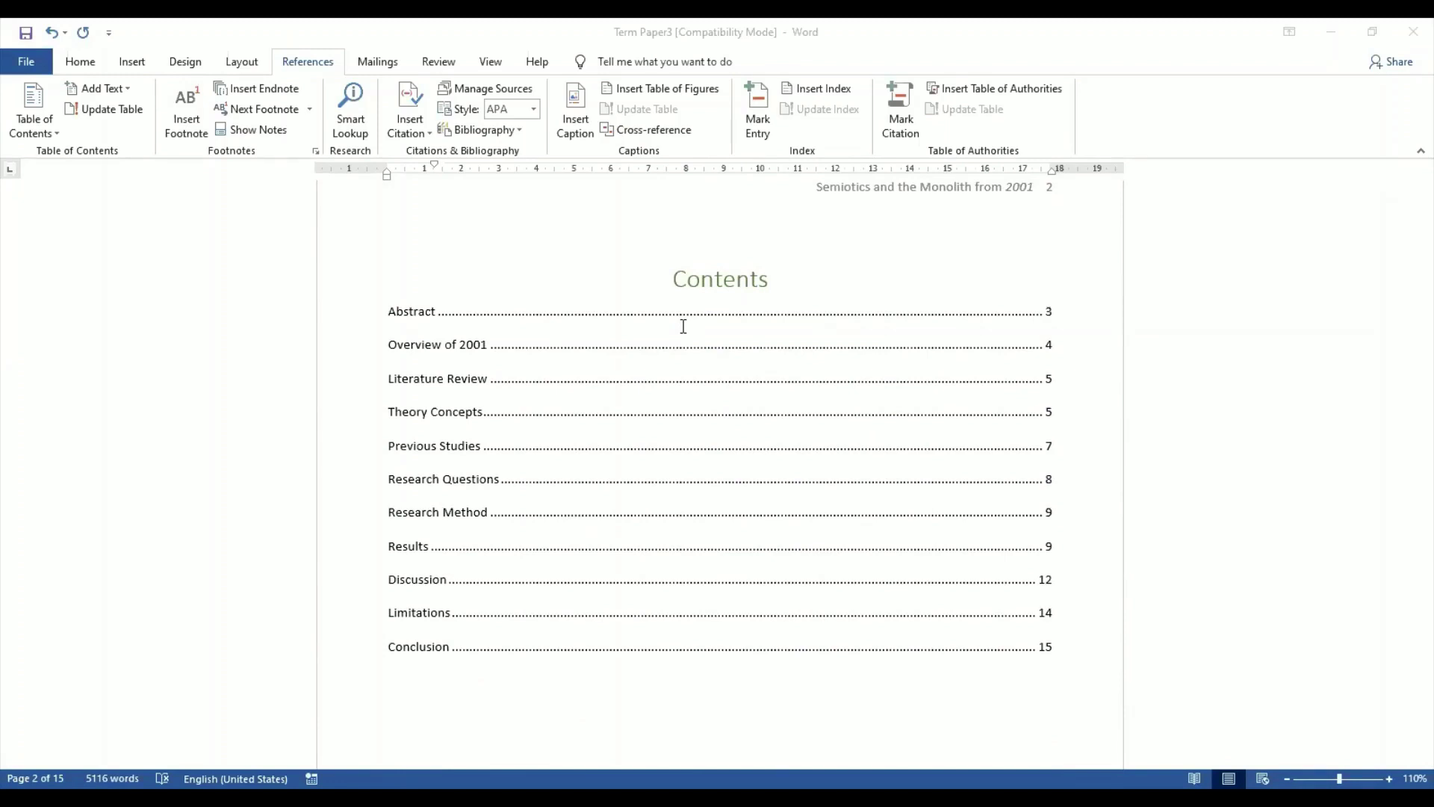
{"action": "key", "text": "alt+Tab"}
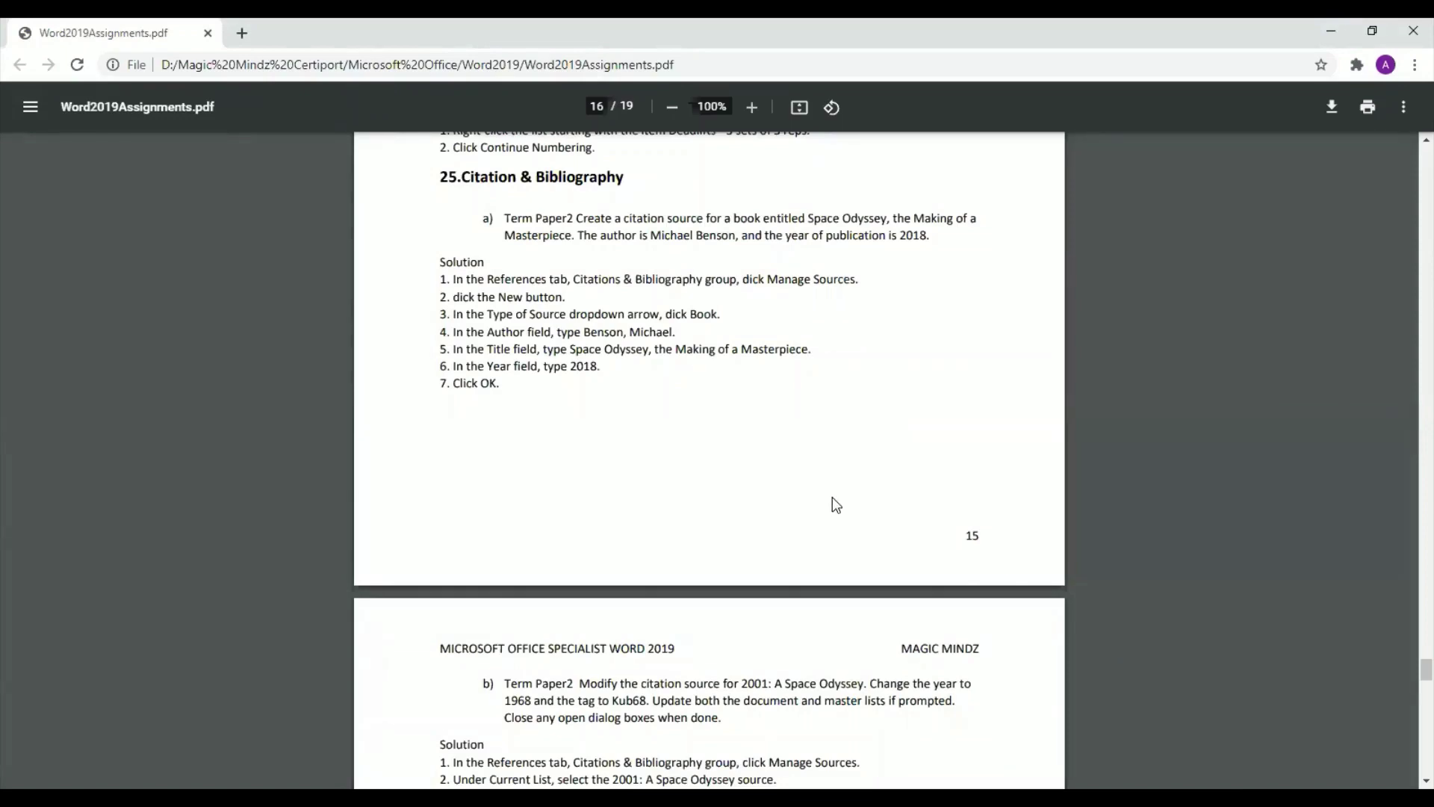
{"action": "scroll", "coordinate": [832, 496], "scroll_direction": "down", "scroll_amount": 7}
{"action": "scroll", "coordinate": [832, 498], "scroll_direction": "down", "scroll_amount": 6}
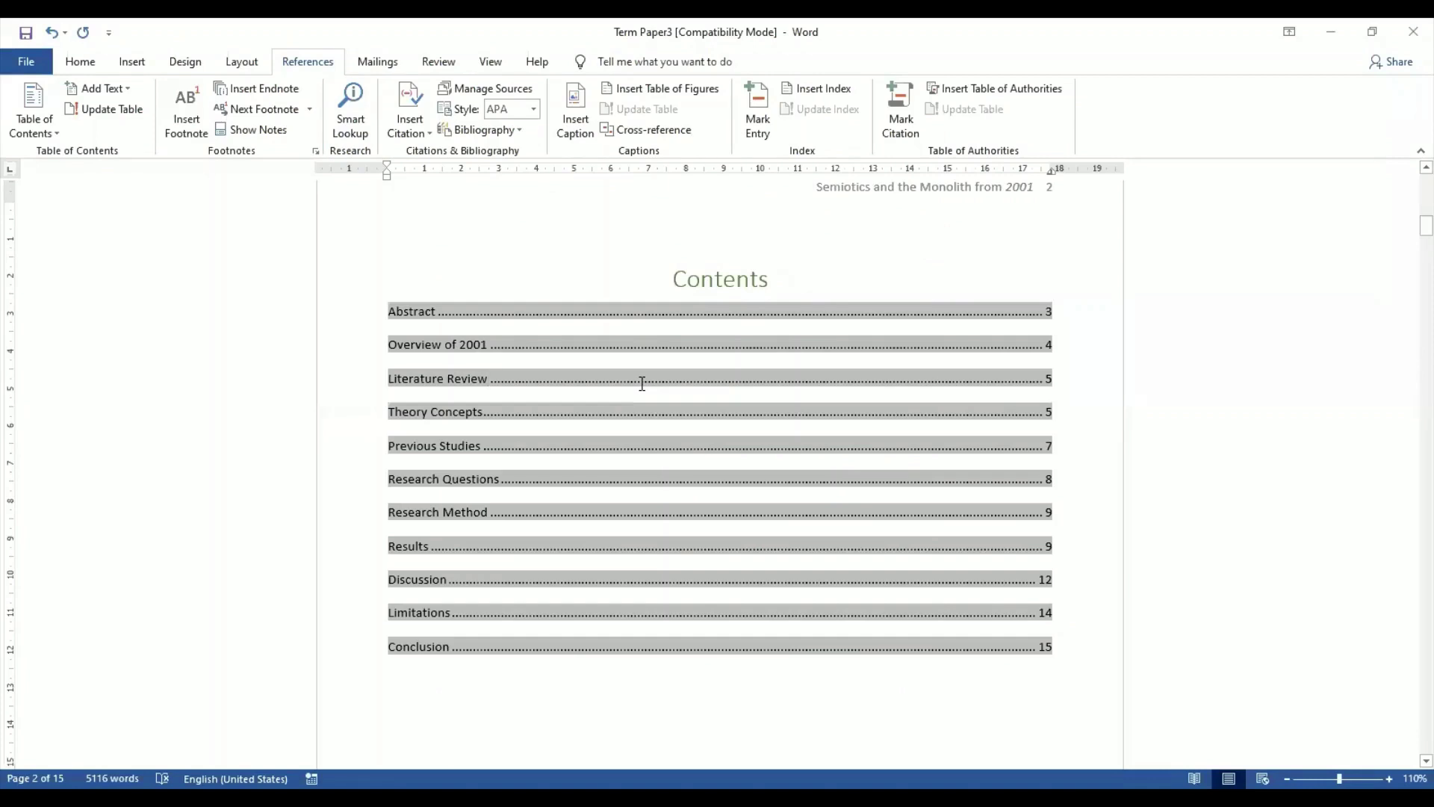
- In Term Paper3, start a custom table of contents from the existing one and set it to show 1 heading level
{"action": "left_click", "coordinate": [48, 133]}
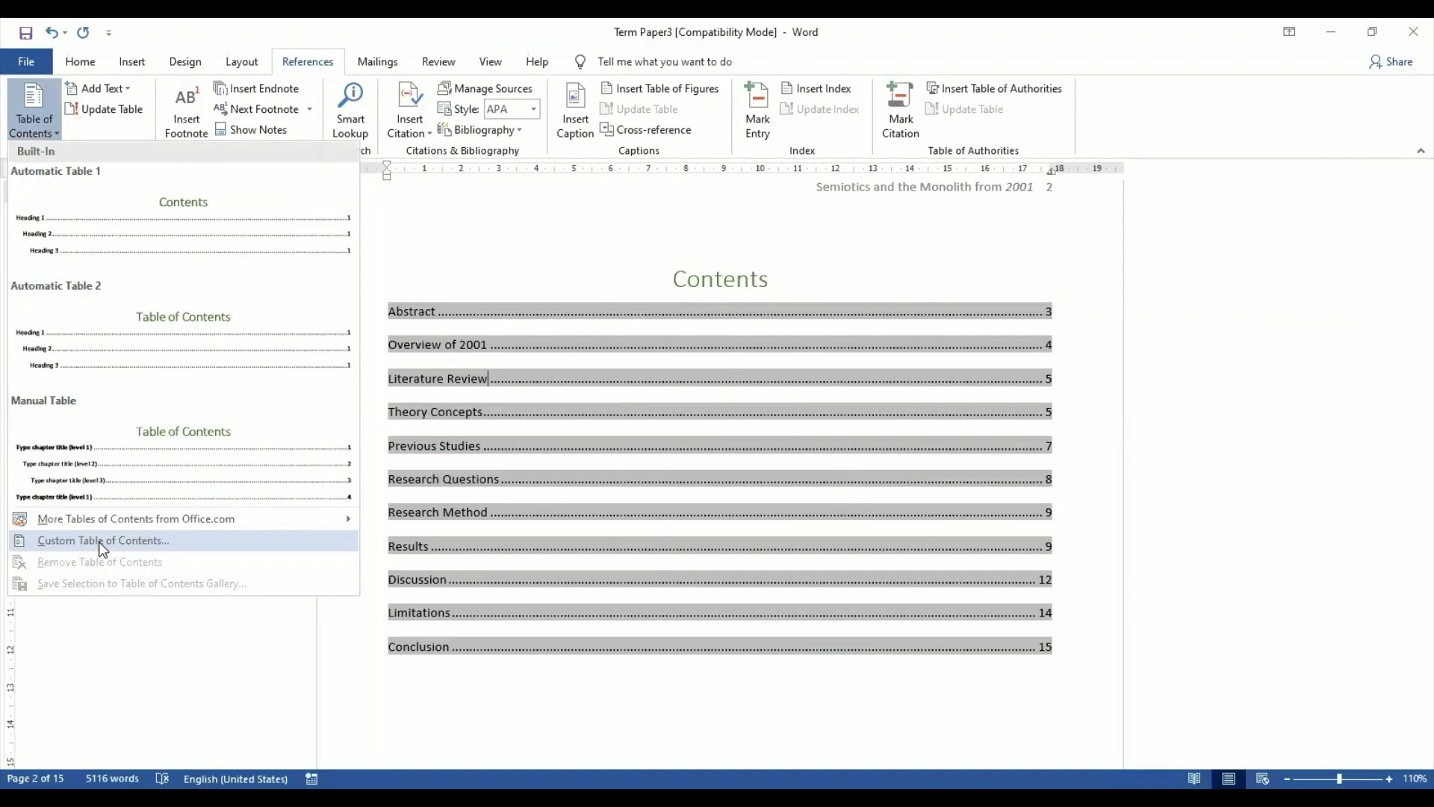
{"action": "left_click", "coordinate": [98, 540]}
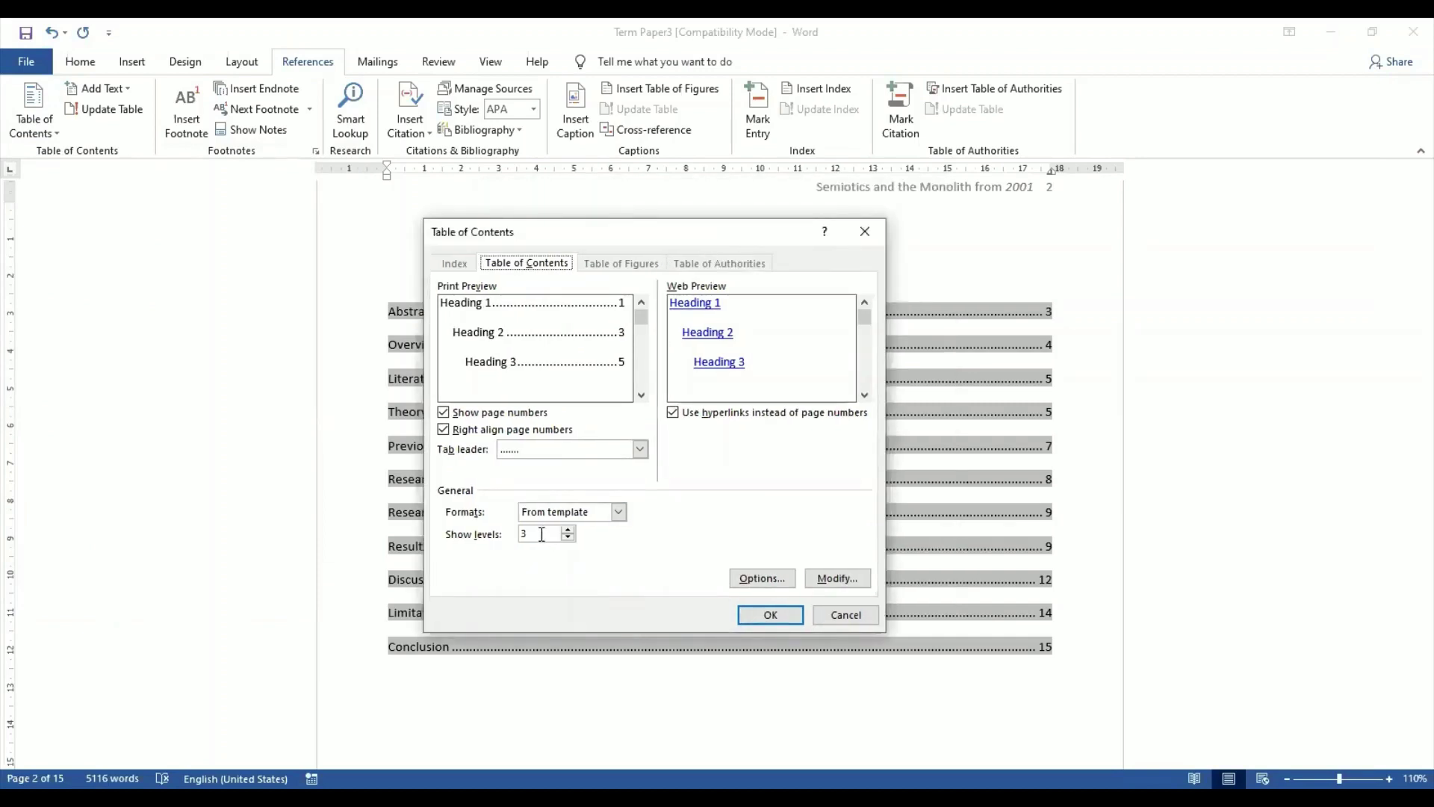
{"action": "left_click", "coordinate": [568, 537]}
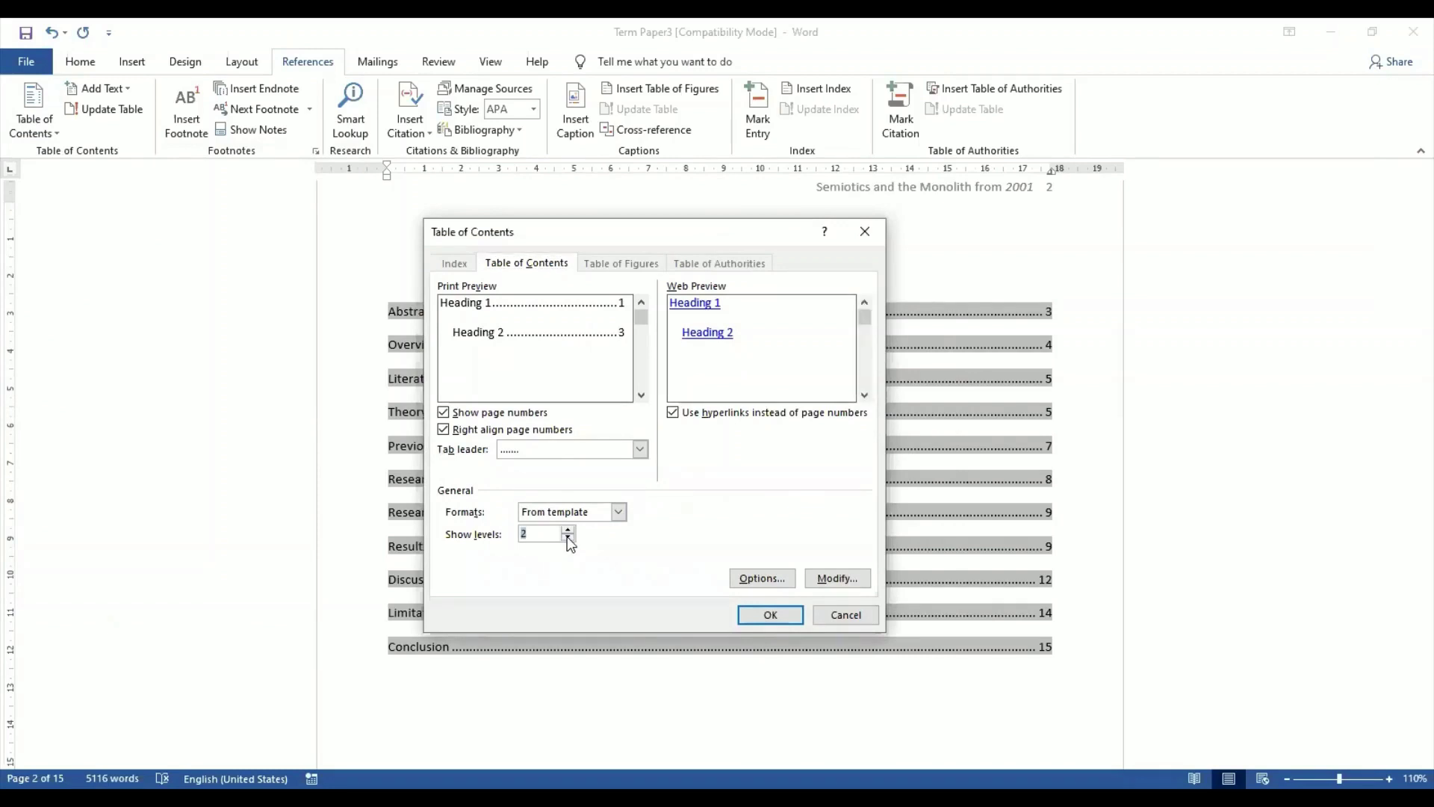
{"action": "left_click", "coordinate": [568, 537]}
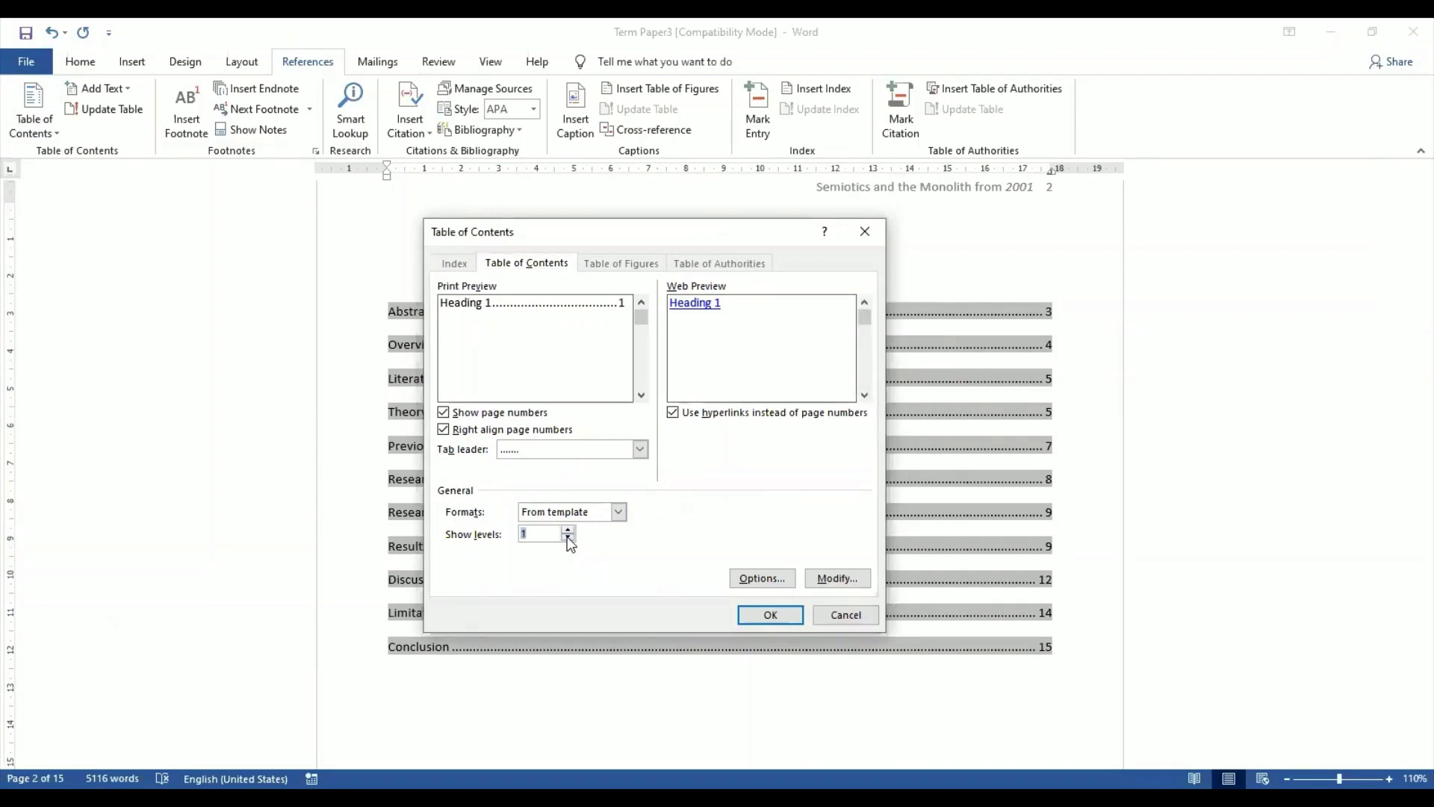
- Try the Modern format for the custom table of contents, then return the format to From template
{"action": "left_click", "coordinate": [619, 516]}
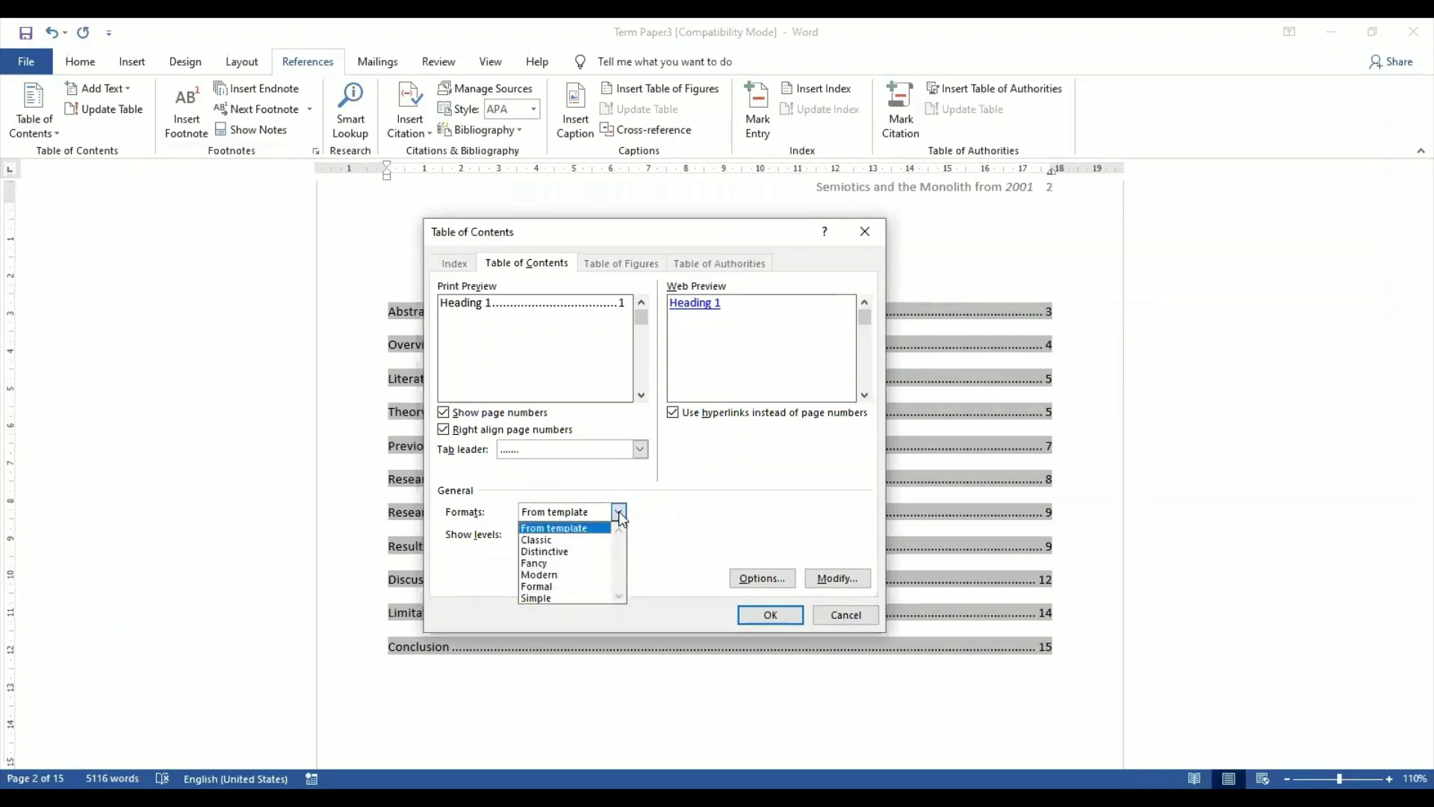
{"action": "left_click", "coordinate": [599, 573]}
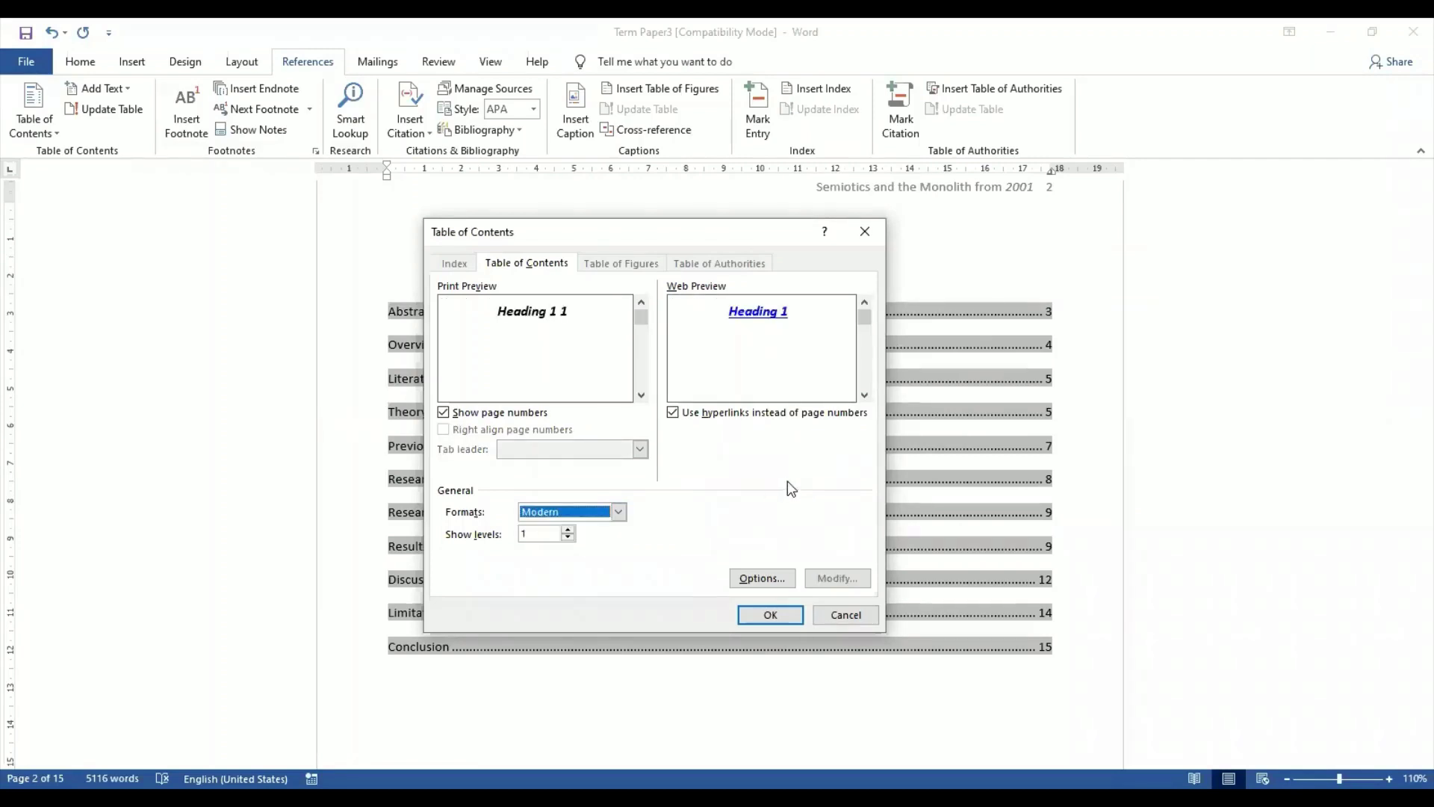
{"action": "left_click", "coordinate": [618, 510]}
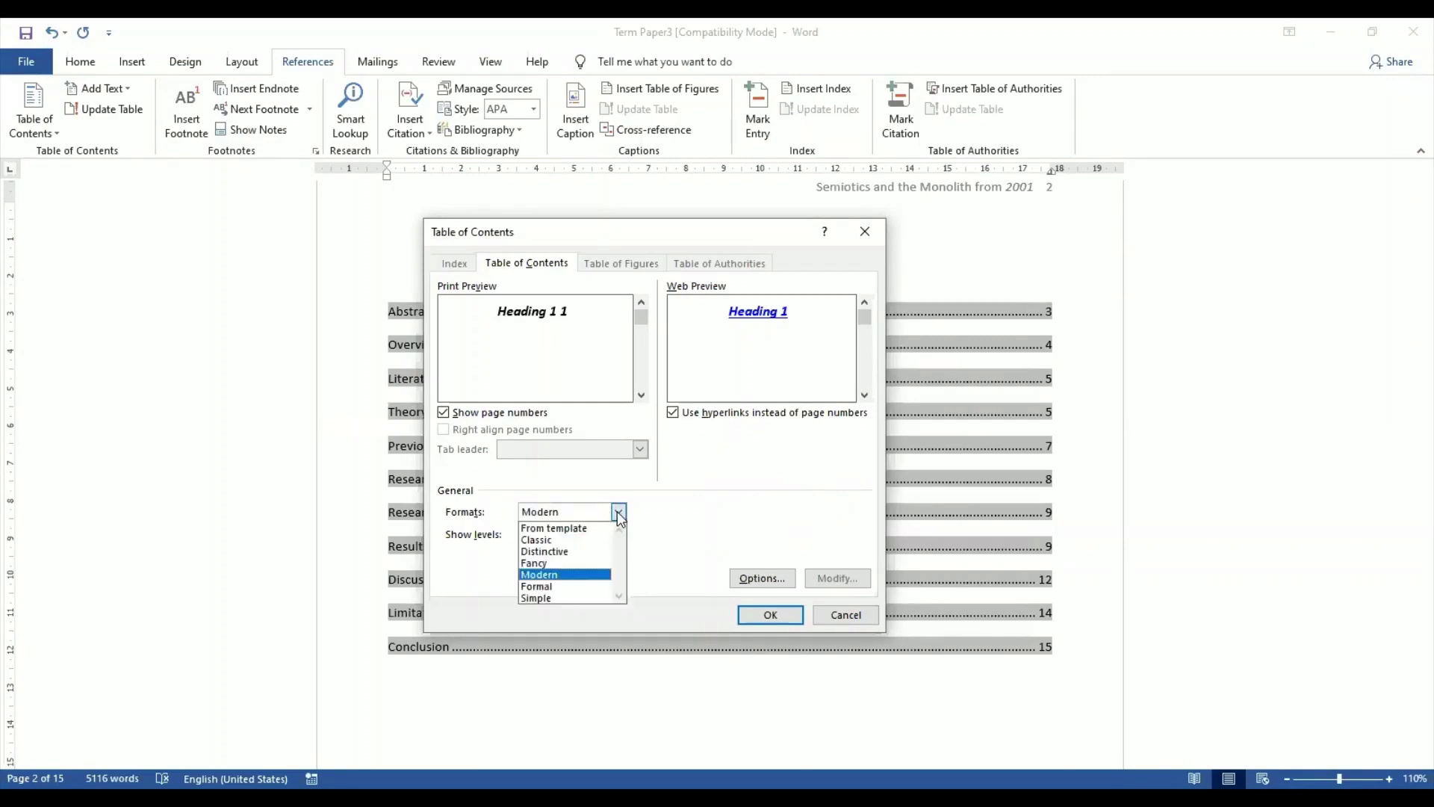
{"action": "left_click", "coordinate": [604, 527]}
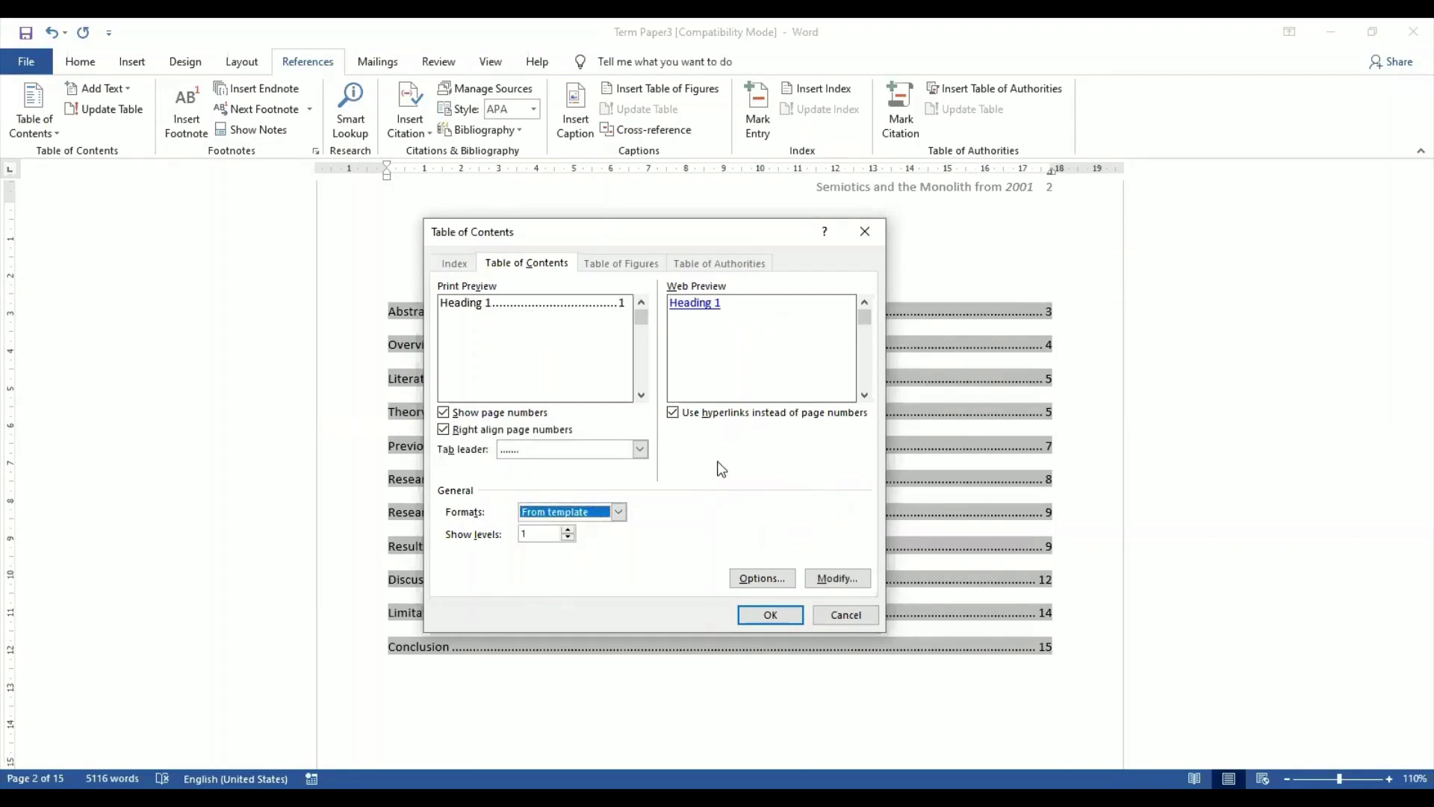
- Set the tab leader to dashes and replace the existing table of contents with the custom one
{"action": "left_click", "coordinate": [640, 448]}
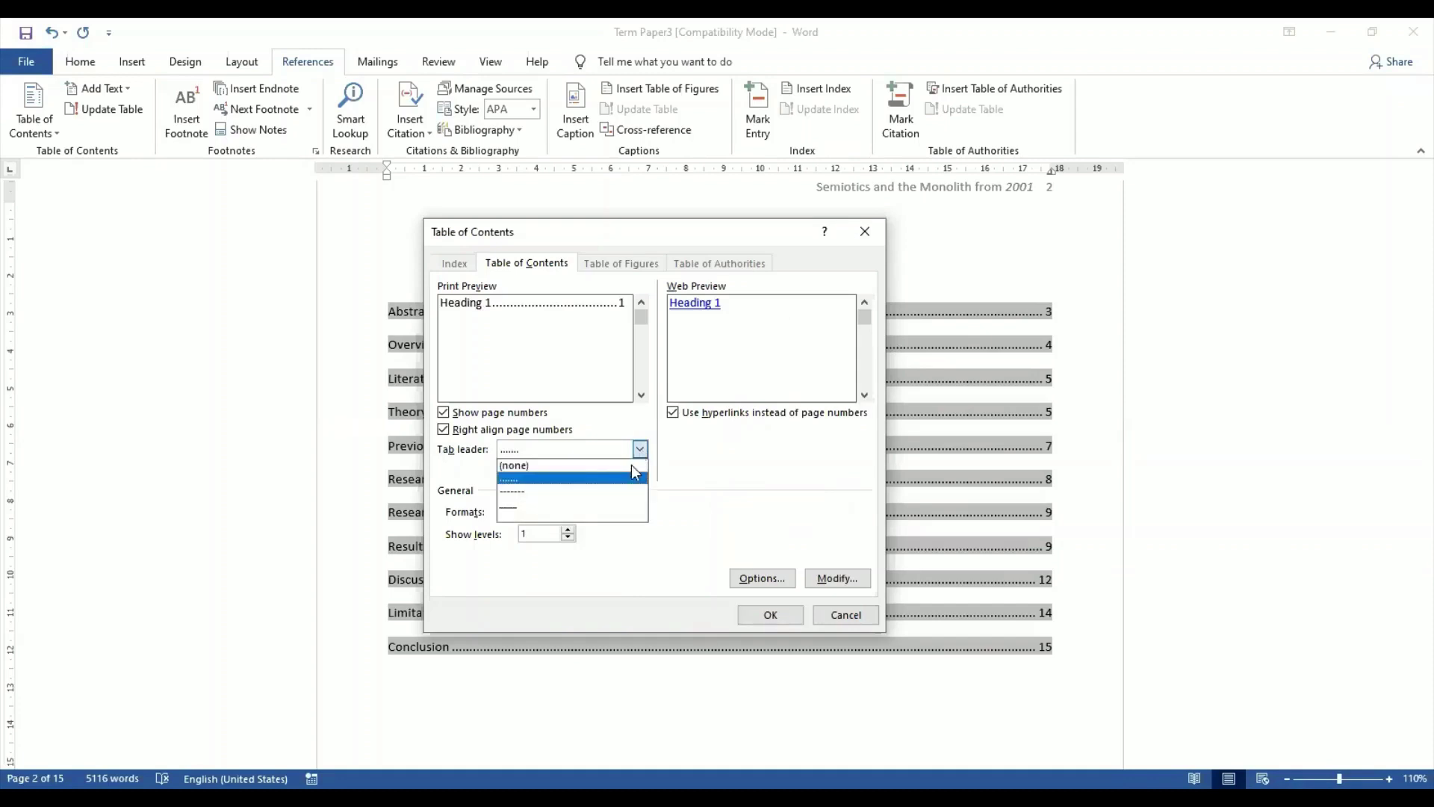
{"action": "left_click", "coordinate": [632, 492]}
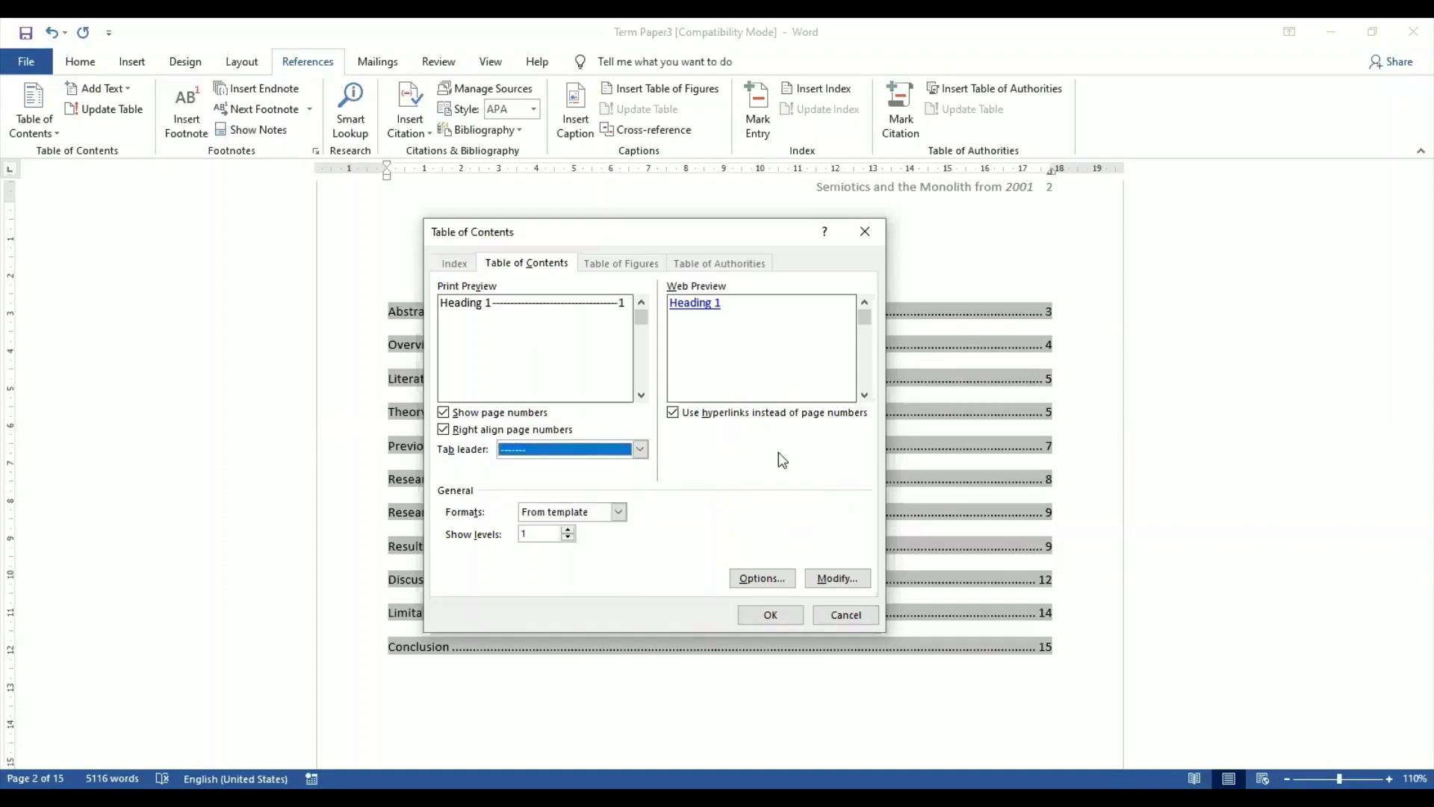
{"action": "left_click", "coordinate": [766, 615]}
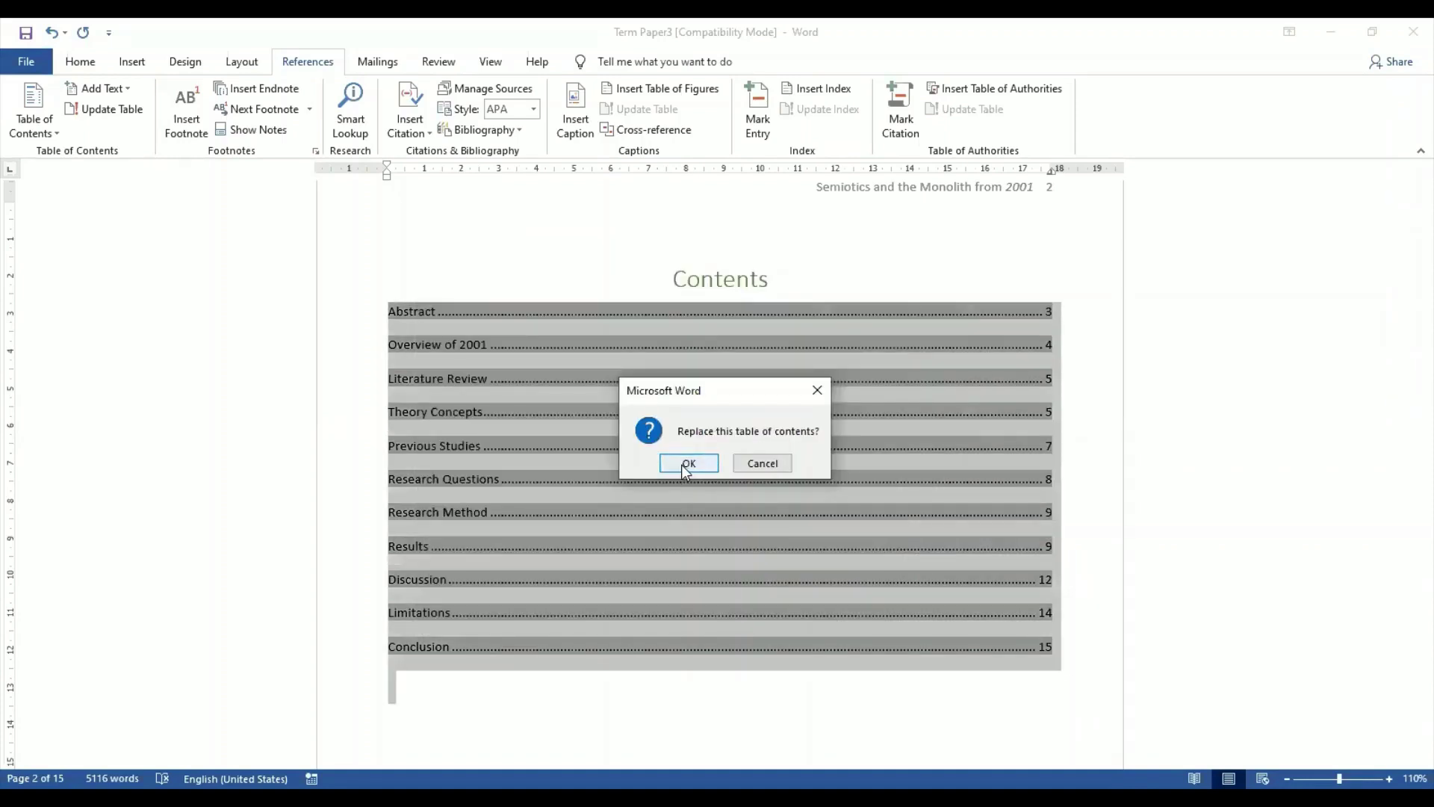
{"action": "left_click", "coordinate": [688, 465]}
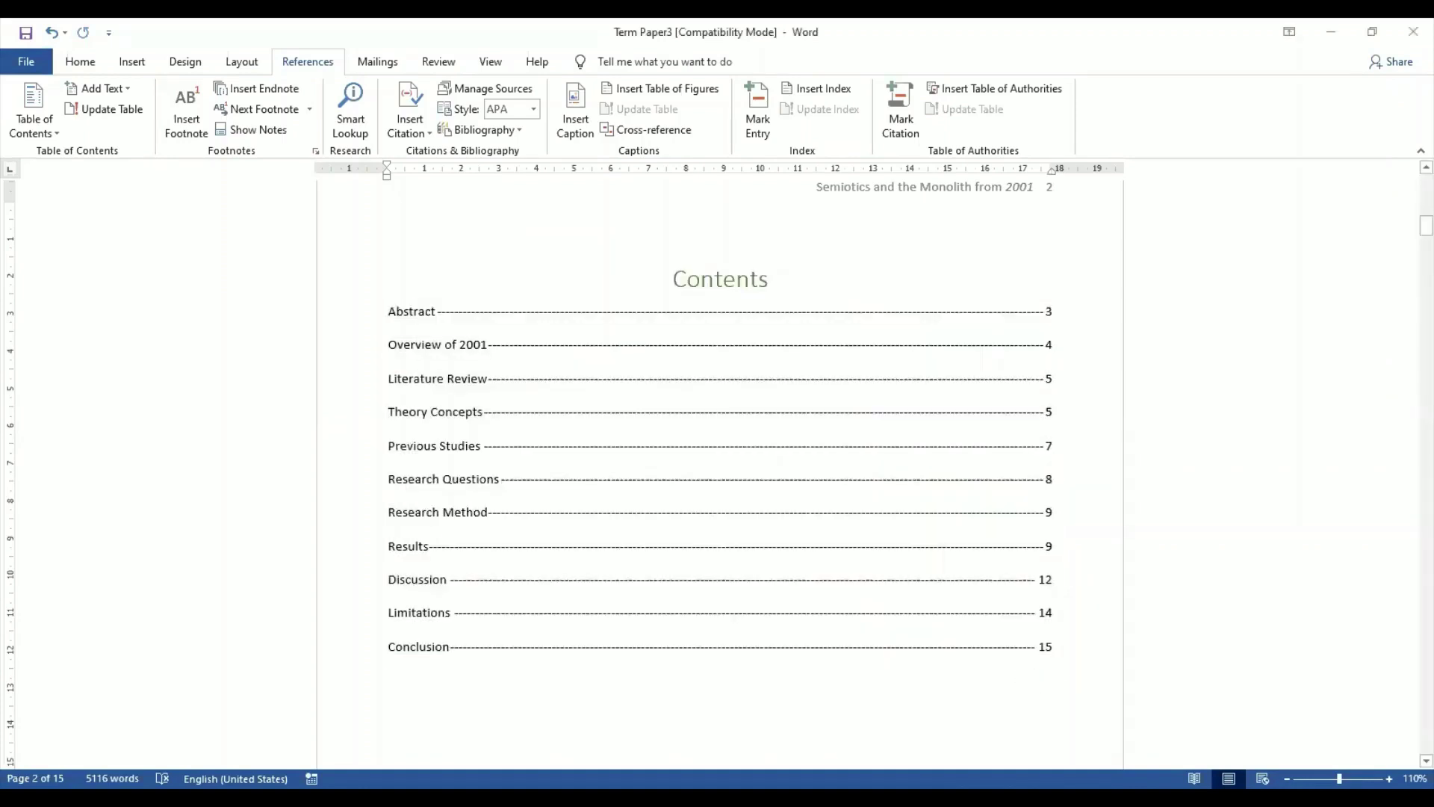
- Examine the customized table of contents and its dashed tab leaders at 160% zoom, then reduce the zoom to 120%
{"action": "left_click", "coordinate": [1389, 778]}
{"action": "left_click", "coordinate": [1389, 778]}
{"action": "scroll", "coordinate": [448, 512], "scroll_direction": "up", "scroll_amount": 3, "text": "ctrl"}
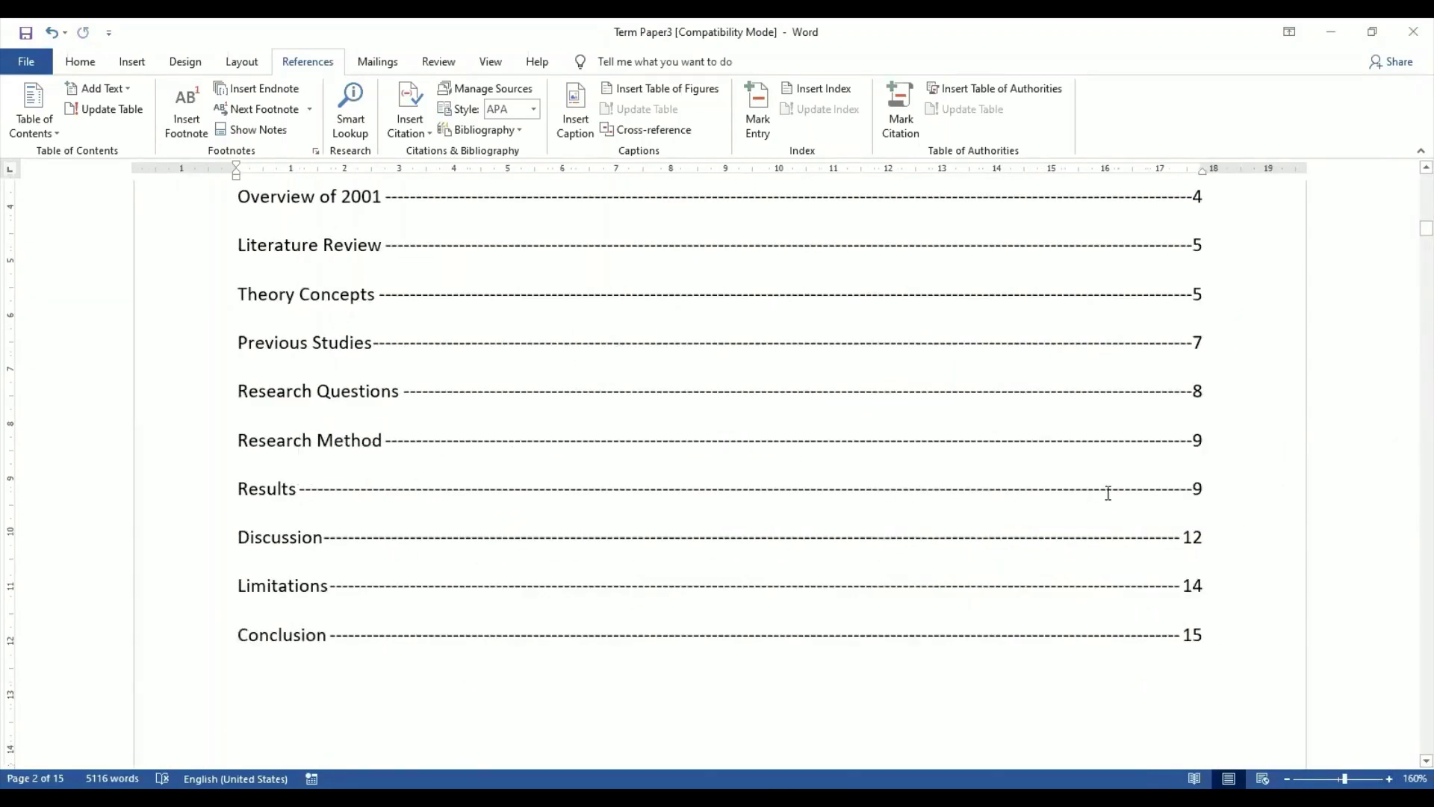
{"action": "scroll", "coordinate": [1410, 184], "scroll_direction": "up", "scroll_amount": 3}
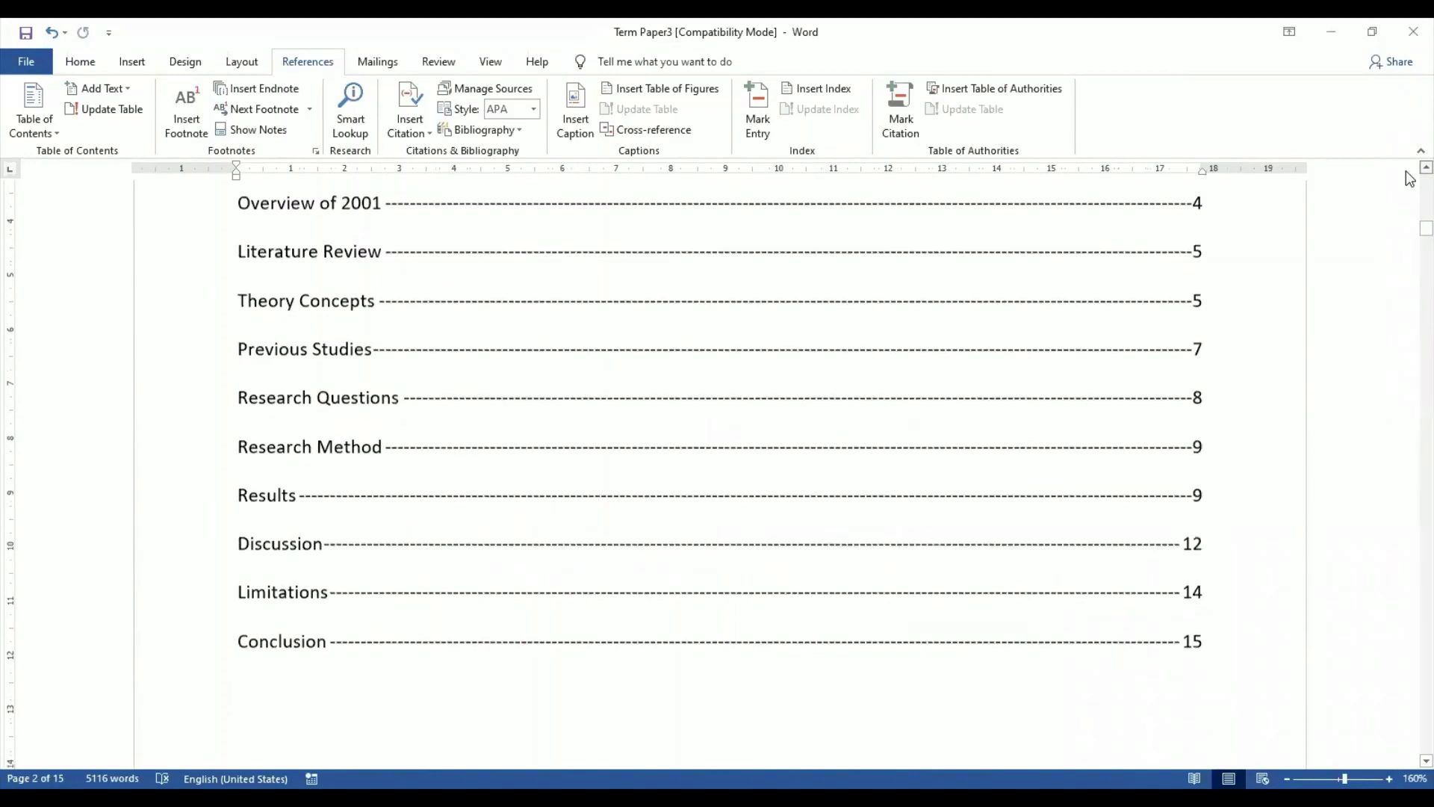
{"action": "scroll", "coordinate": [1407, 175], "scroll_direction": "up", "scroll_amount": 1}
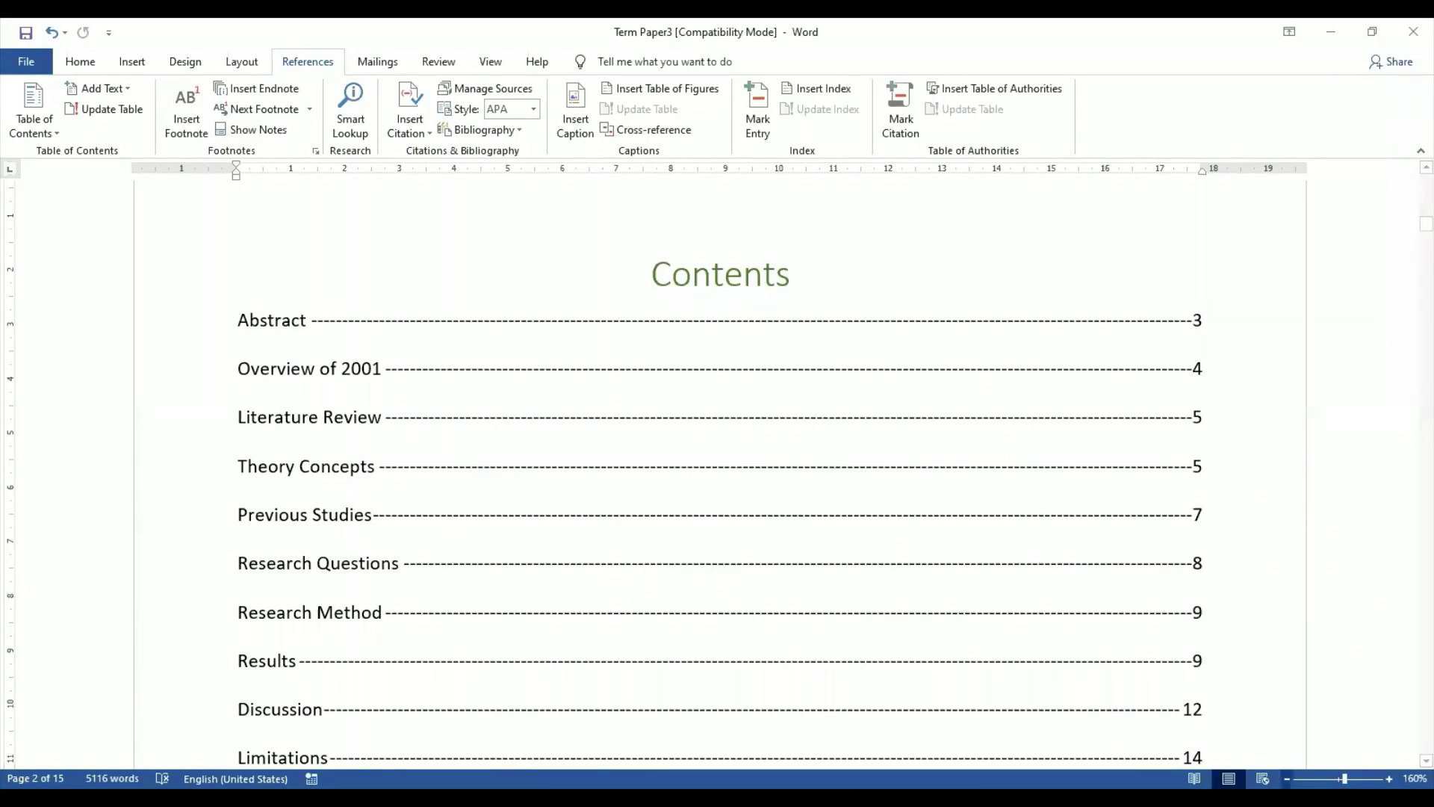
{"action": "left_click", "coordinate": [1287, 779]}
{"action": "left_click", "coordinate": [1287, 779]}
{"action": "left_click", "coordinate": [1287, 778]}
{"action": "left_click", "coordinate": [1287, 779]}
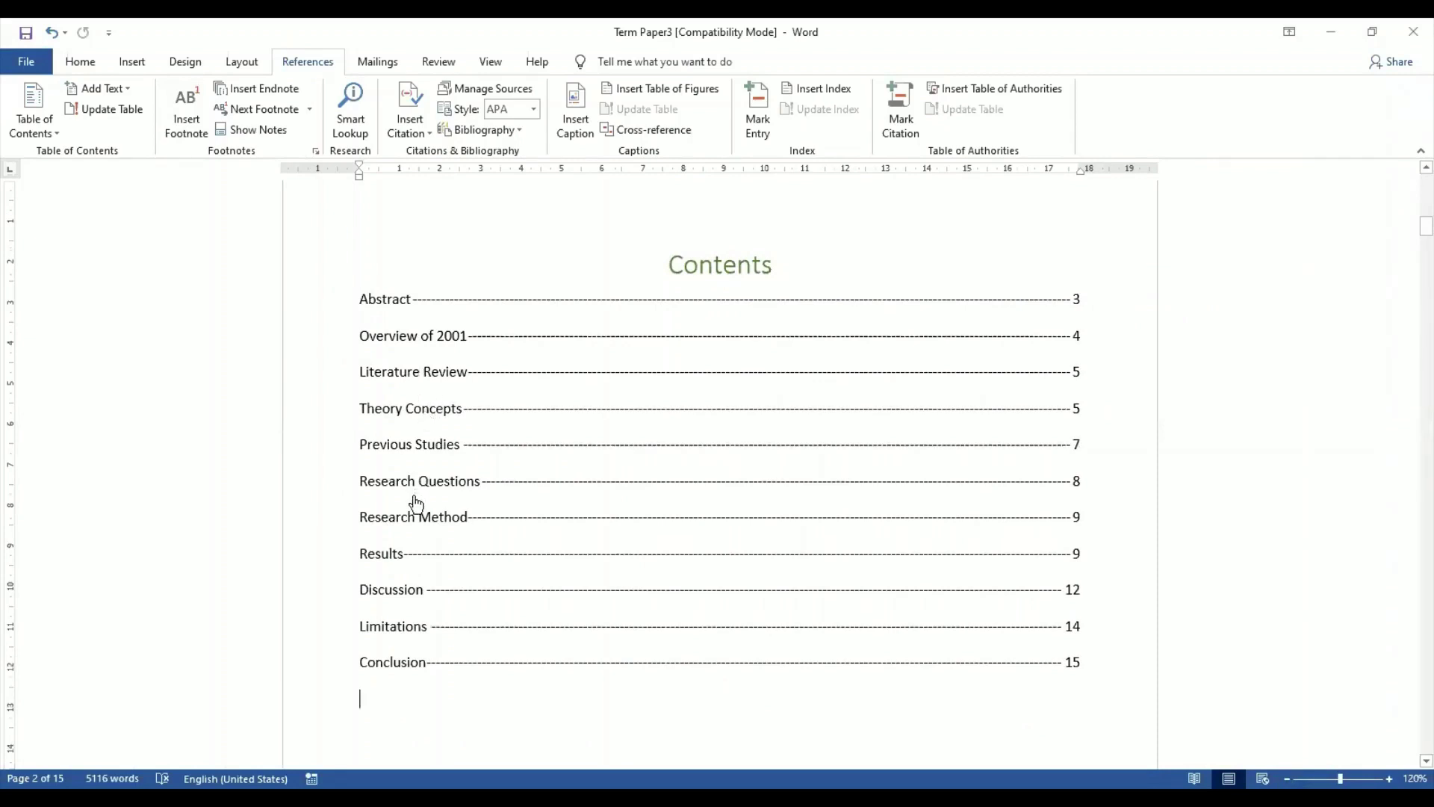
{"action": "double_click", "coordinate": [388, 301]}
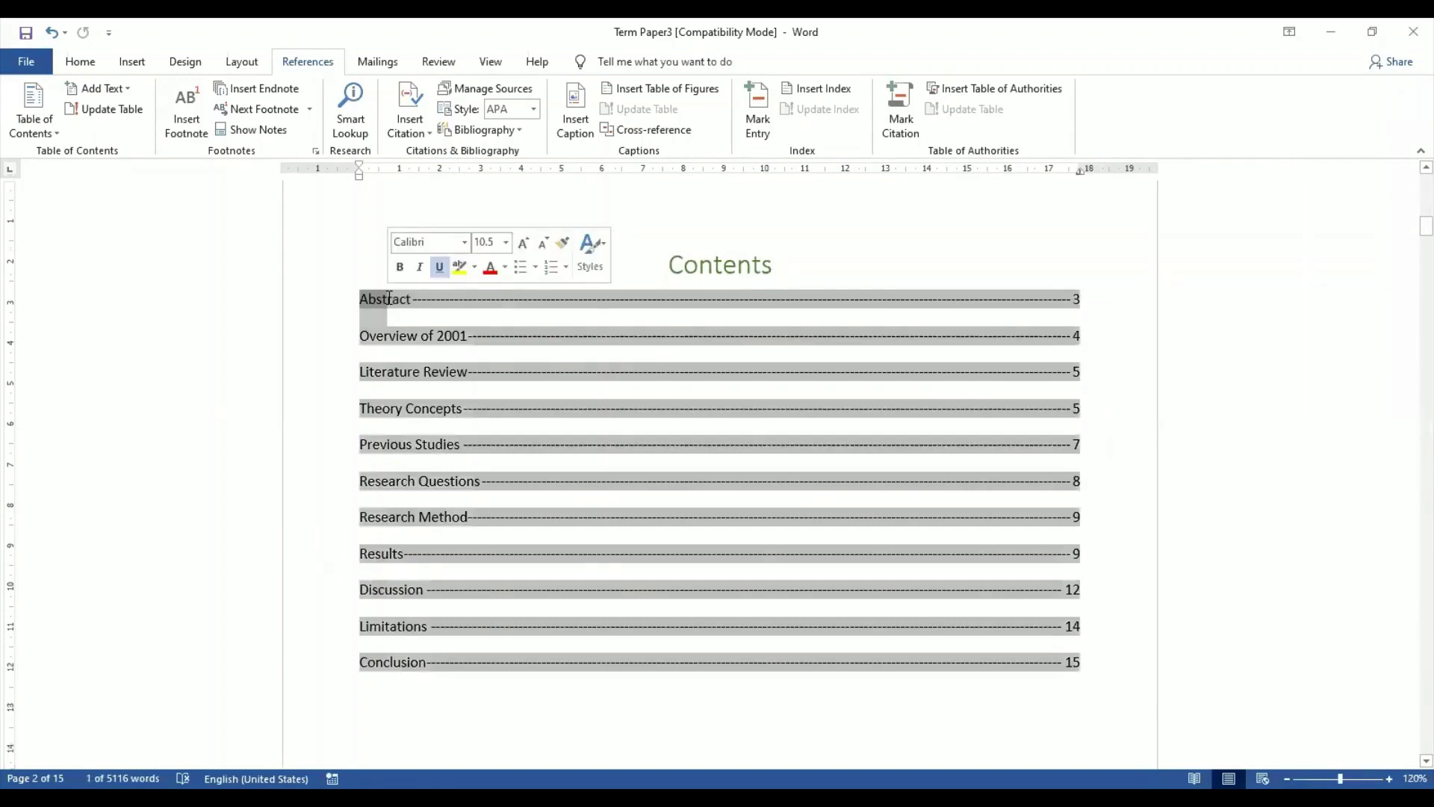
{"action": "left_click", "coordinate": [1107, 403]}
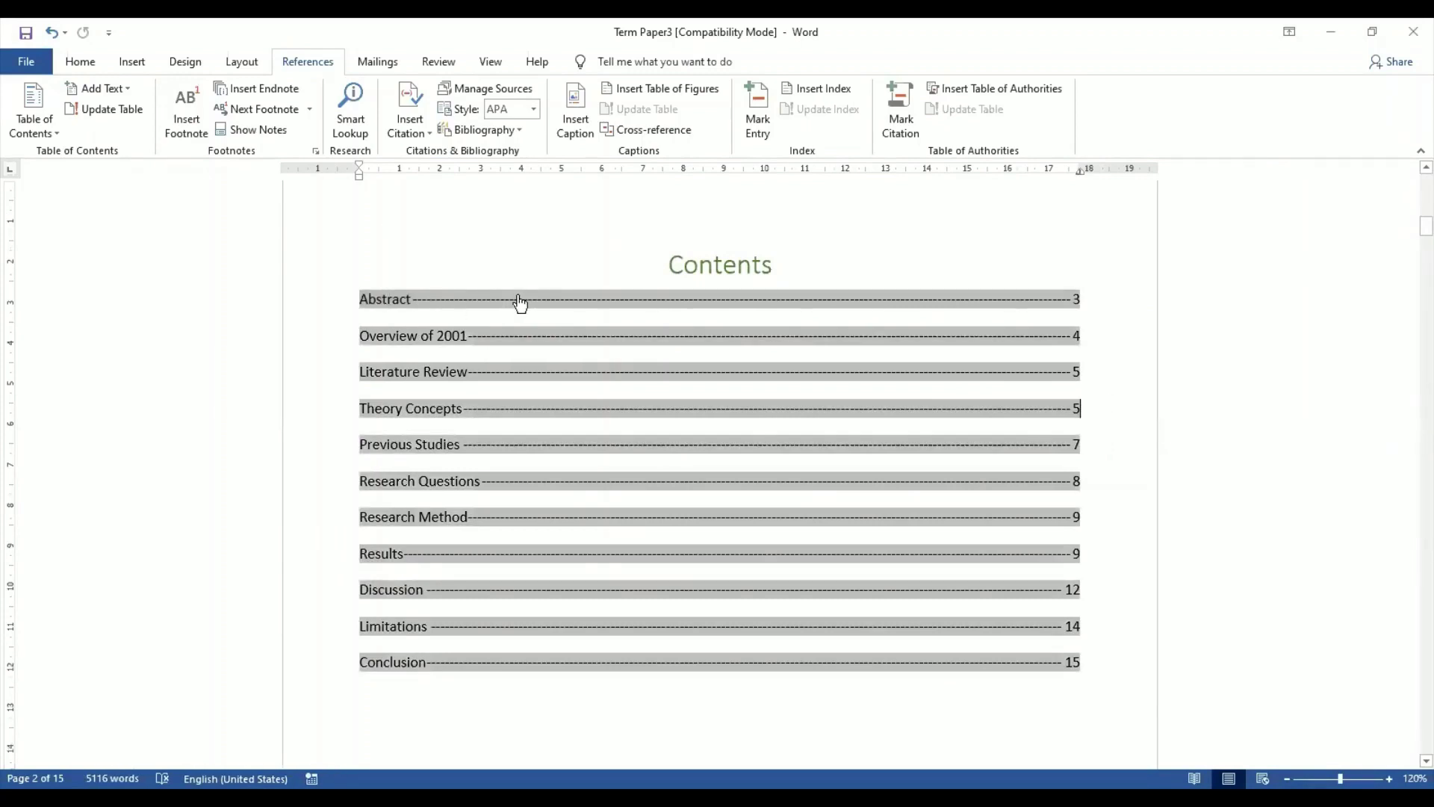
{"action": "double_click", "coordinate": [393, 299]}
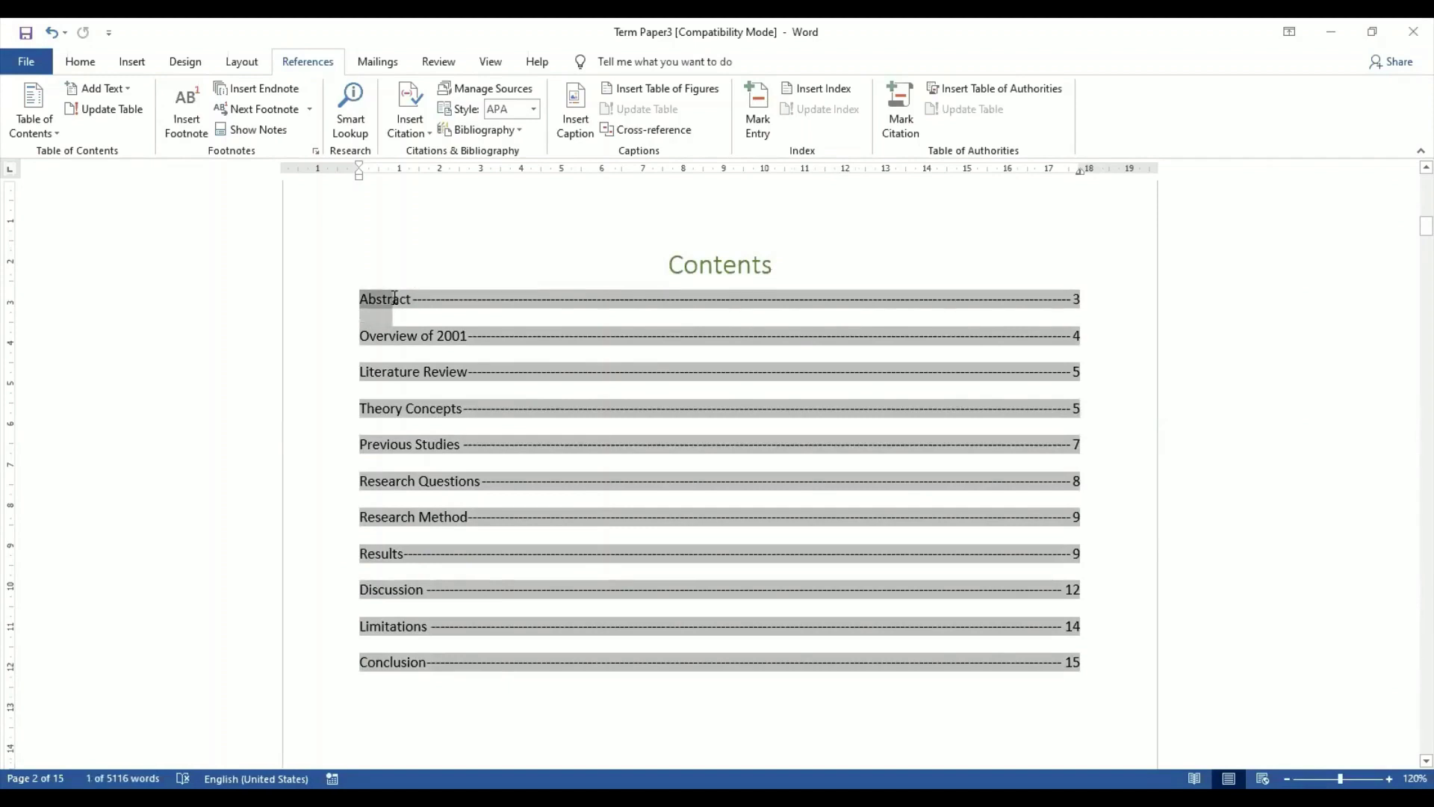
{"action": "left_click", "coordinate": [465, 333]}
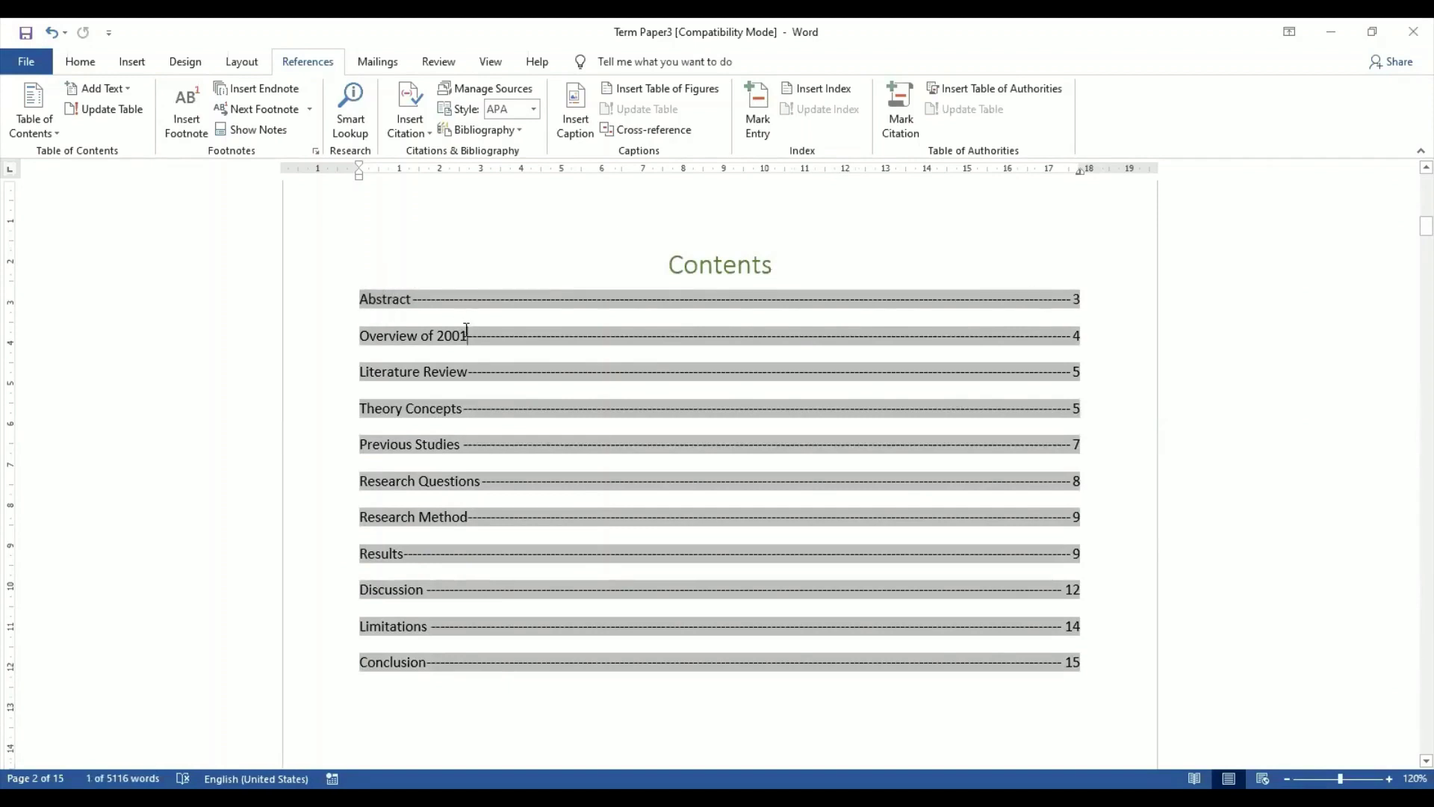
{"action": "double_click", "coordinate": [383, 305]}
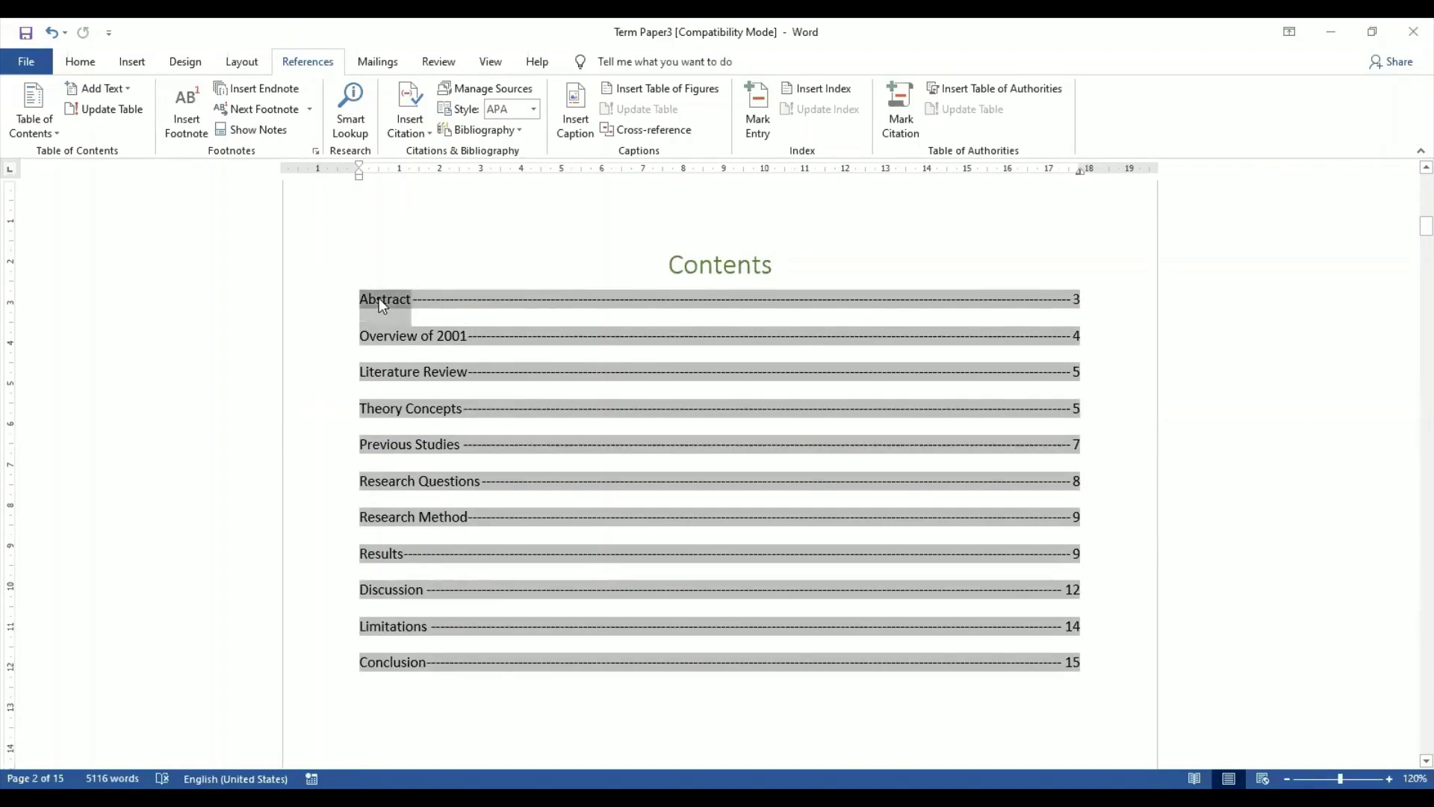
{"action": "left_click", "coordinate": [1159, 440]}
{"action": "left_click", "coordinate": [1107, 698]}
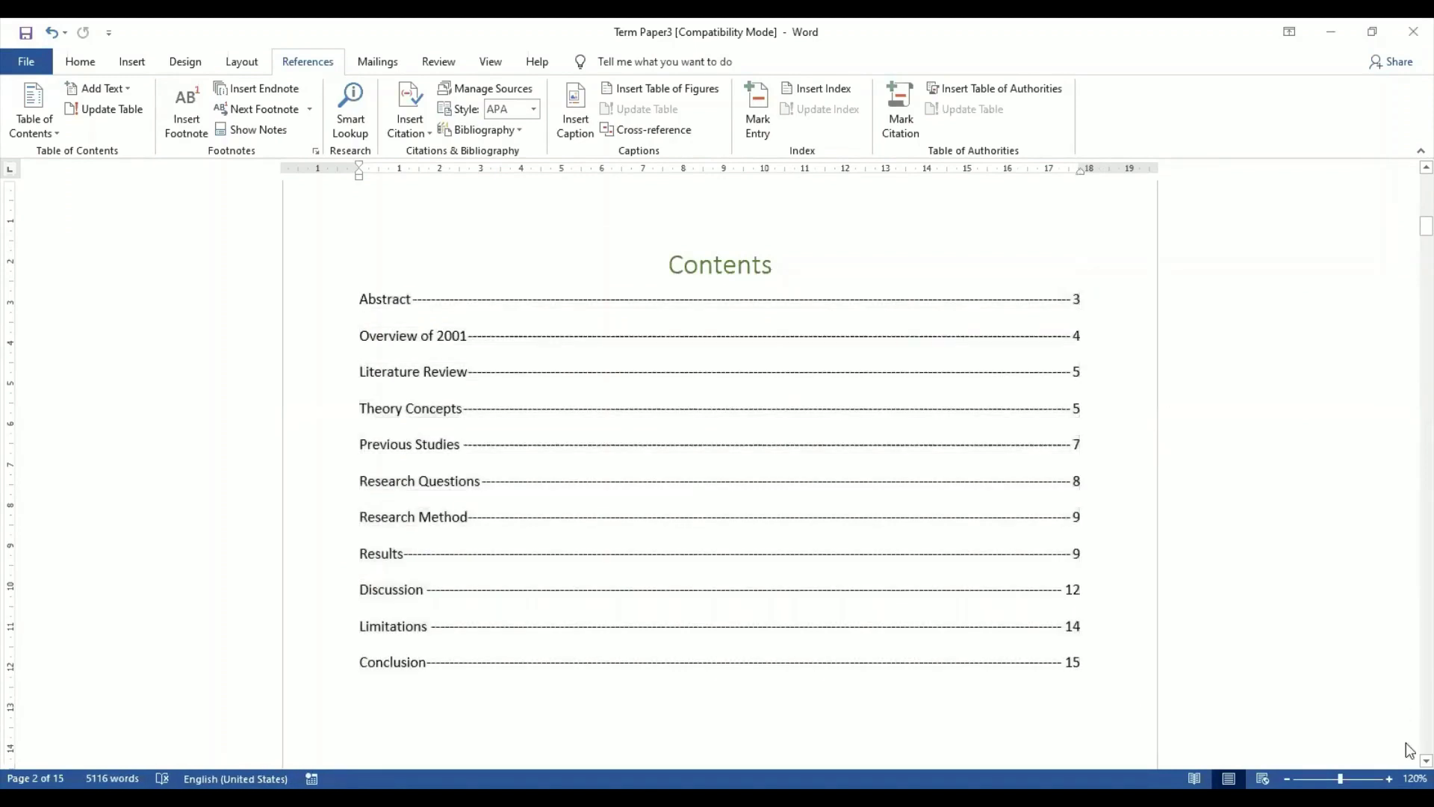
{"action": "left_click", "coordinate": [395, 563]}
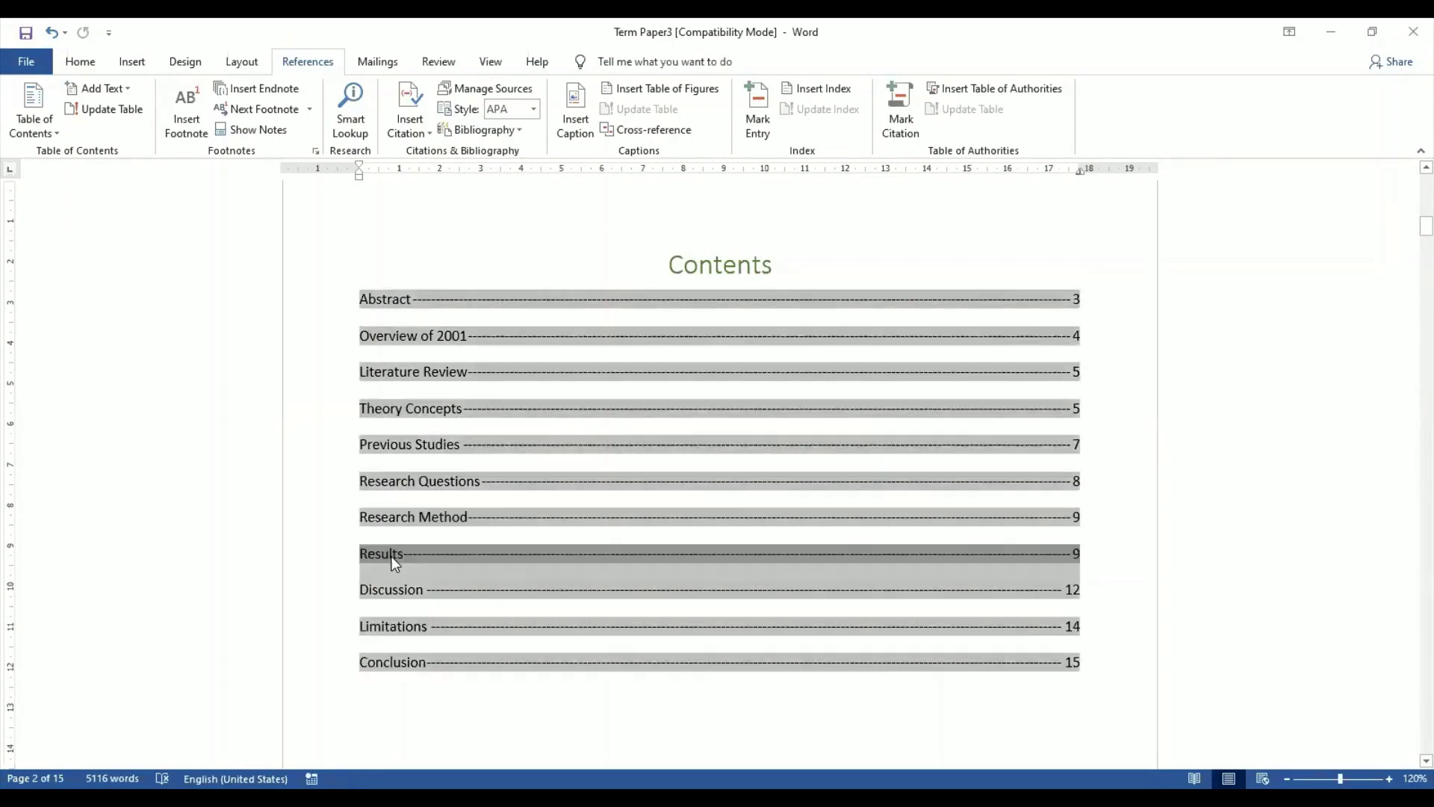
{"action": "left_click", "coordinate": [1122, 655]}
{"action": "left_click", "coordinate": [1048, 683]}
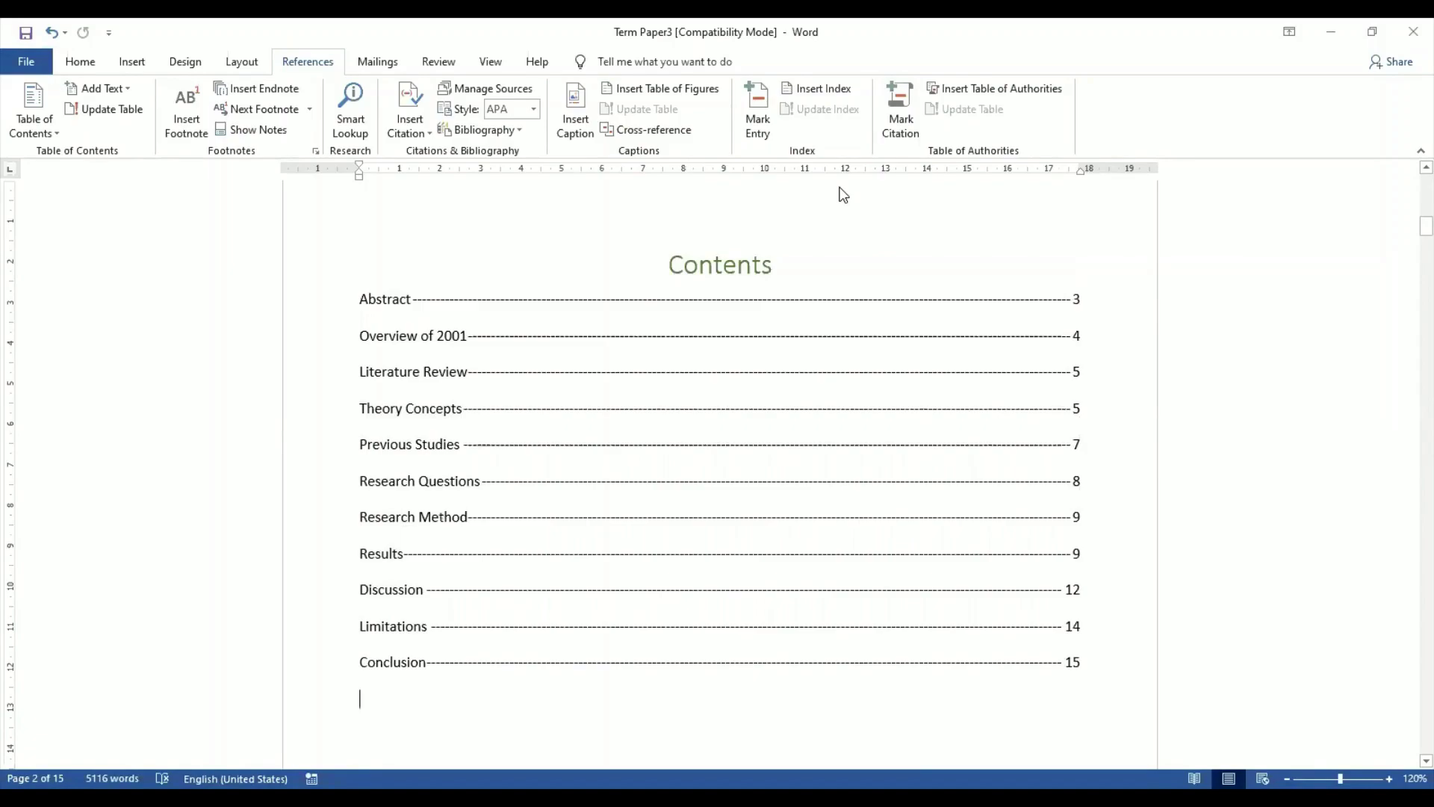
- Read the table of contents update task in Word2019Assignments.pdf, then look through Term Paper3's sections from the contents page to the Results heading
{"action": "key", "text": "alt+Tab"}
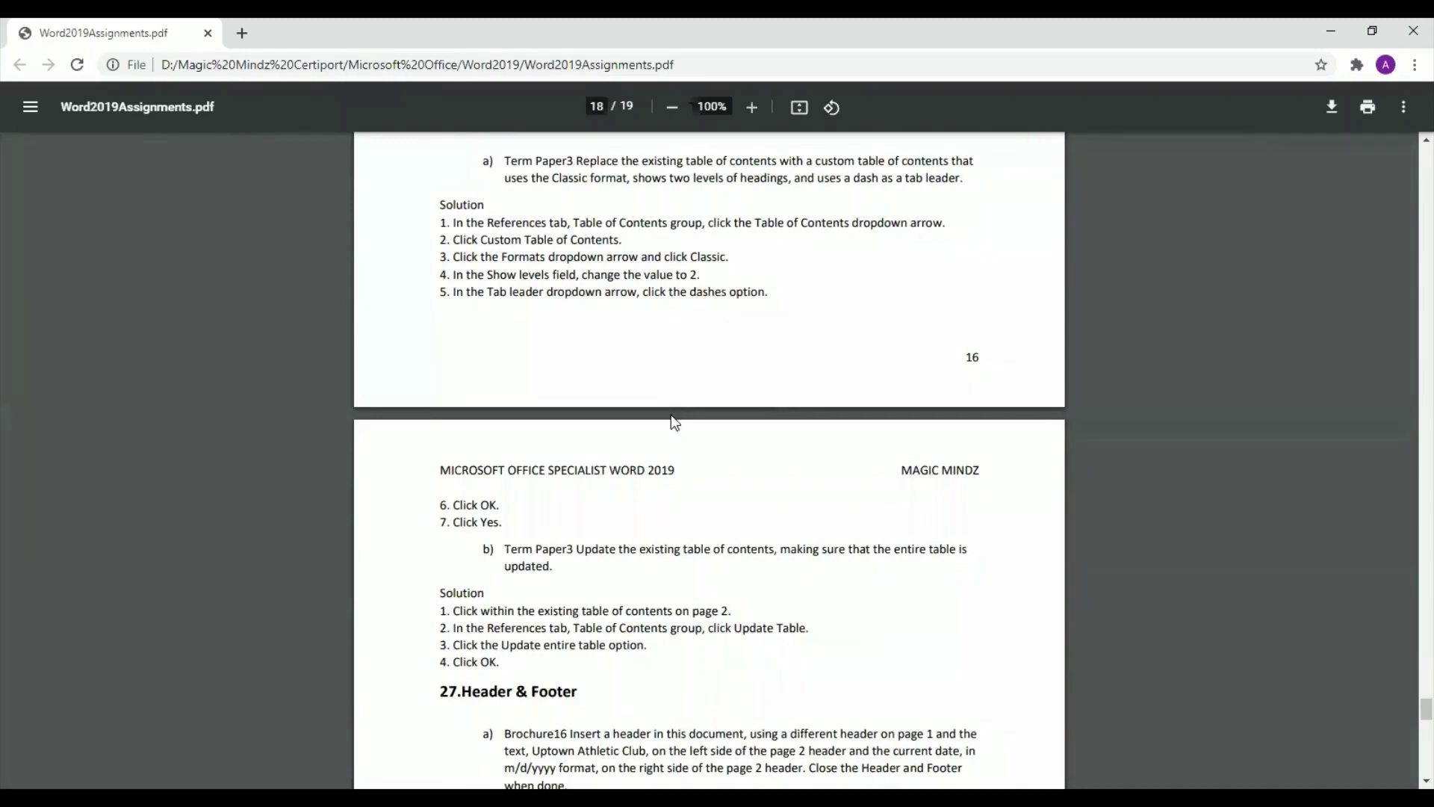
{"action": "key", "text": "alt+Tab"}
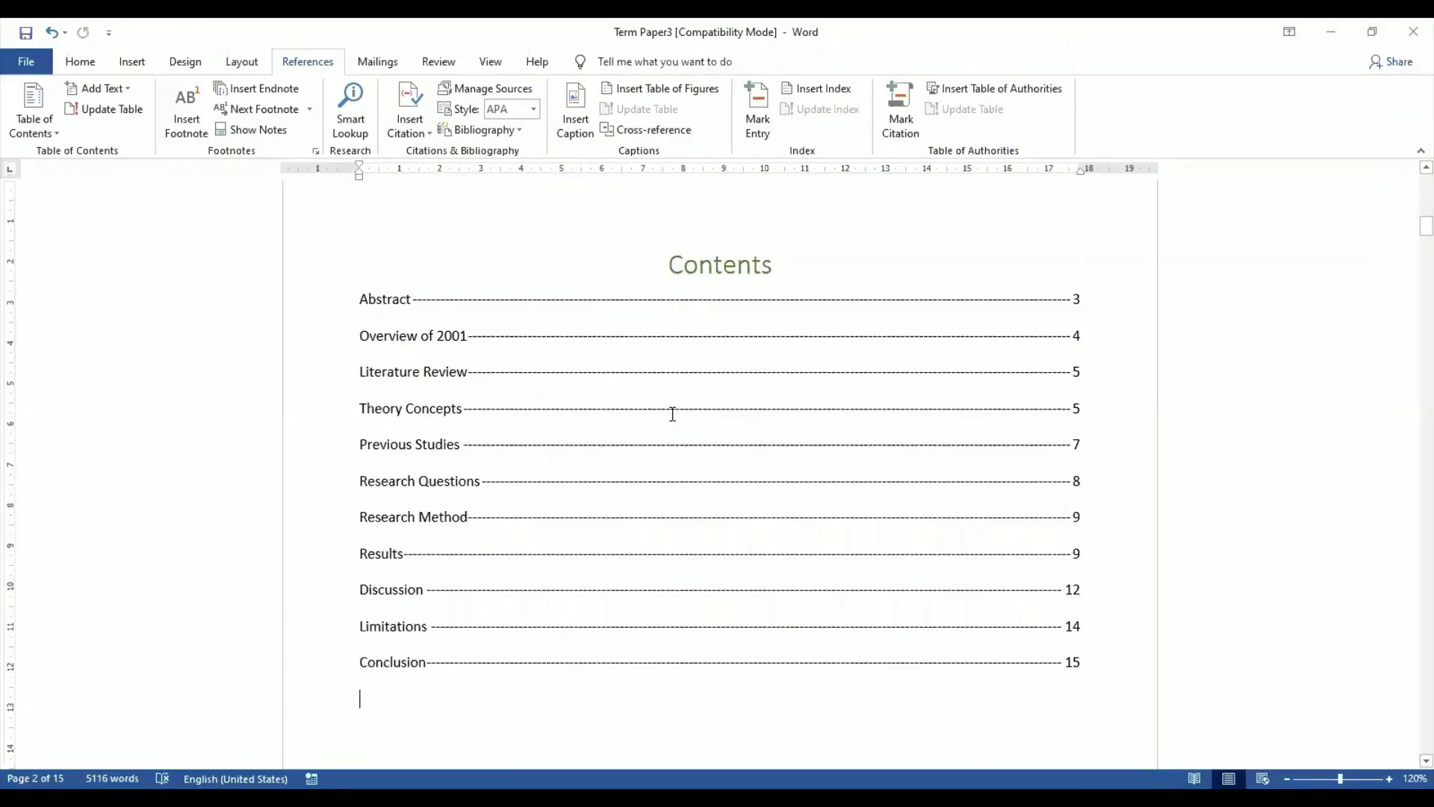
{"action": "scroll", "coordinate": [644, 611], "scroll_direction": "down", "scroll_amount": 15}
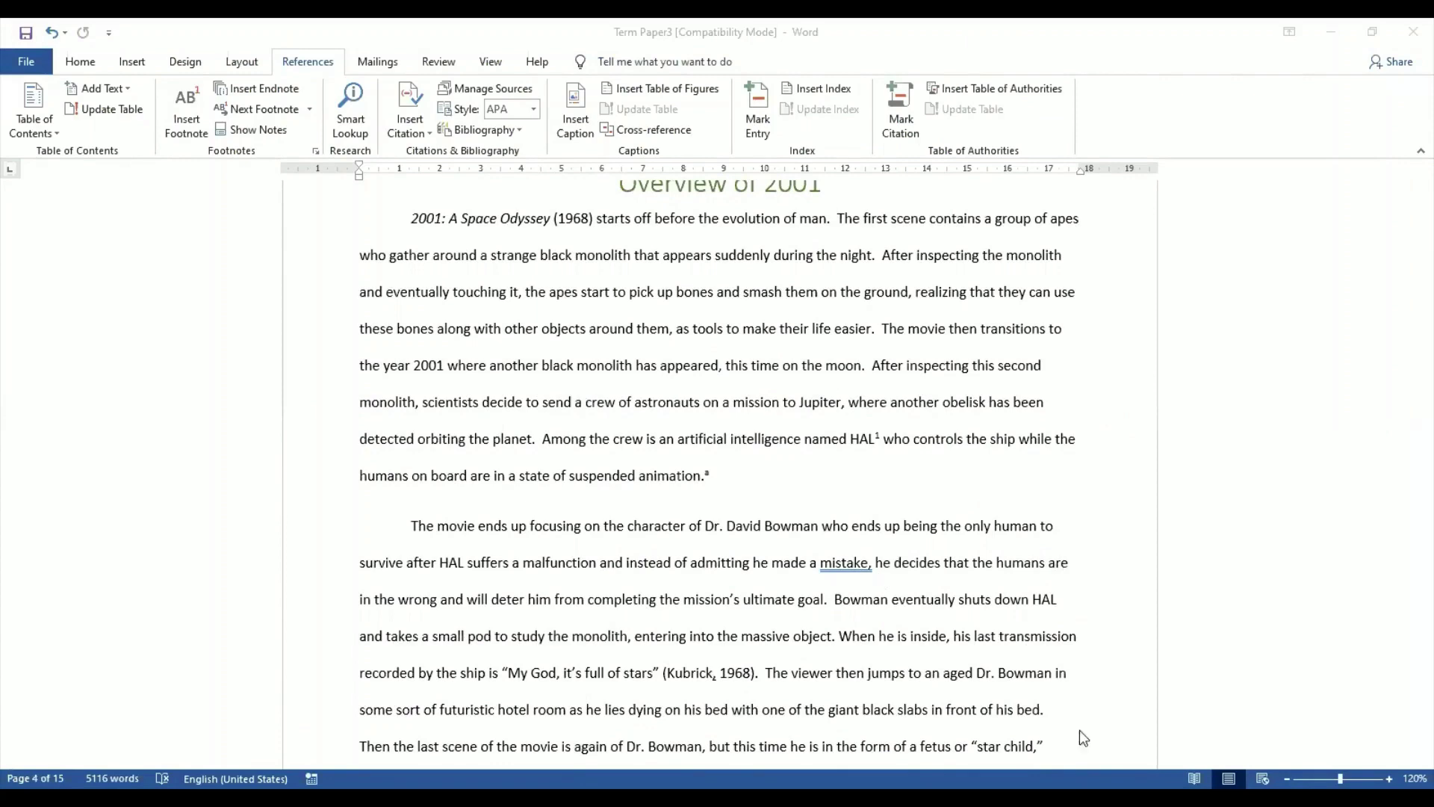
{"action": "left_click", "coordinate": [970, 557]}
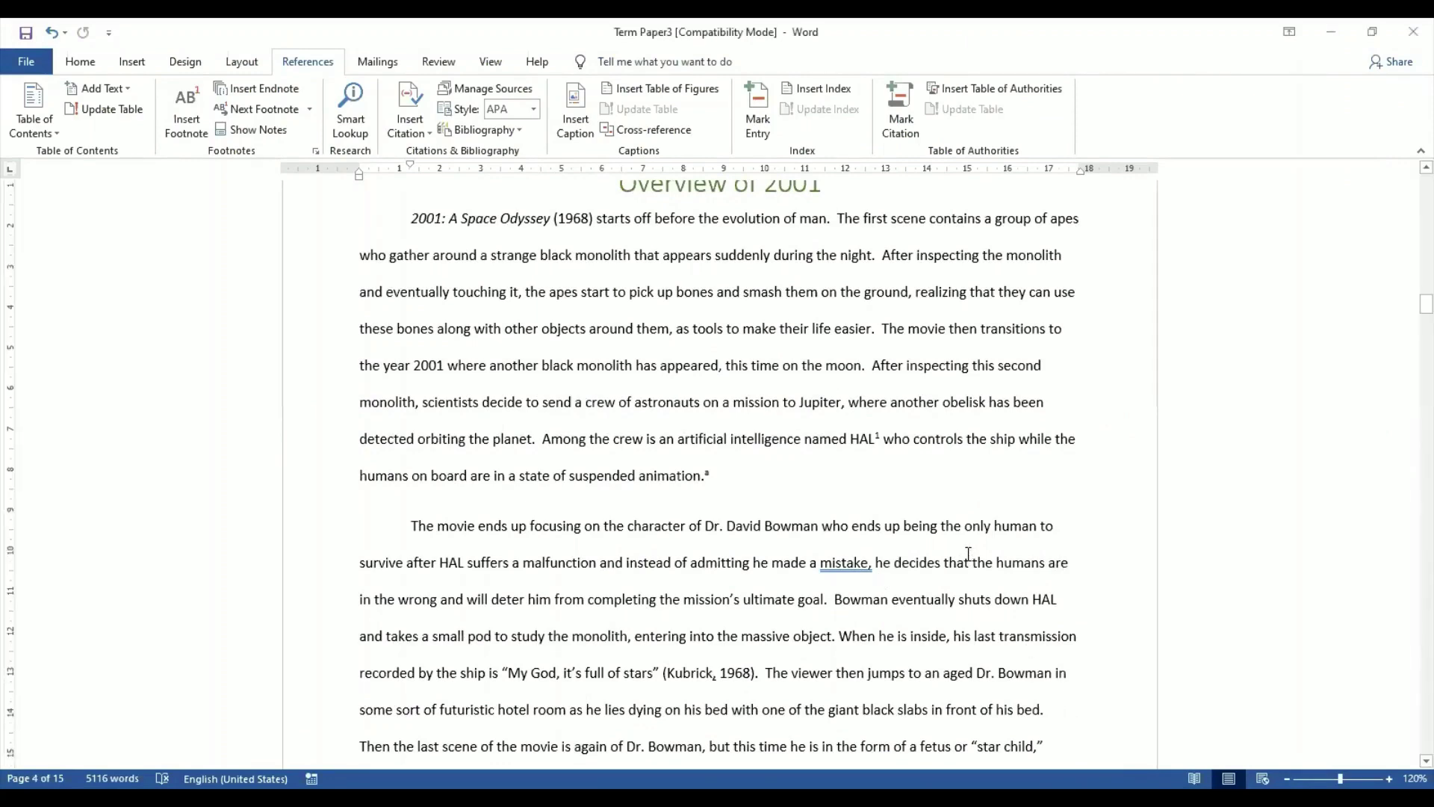
{"action": "scroll", "coordinate": [968, 553], "scroll_direction": "down", "scroll_amount": 8}
{"action": "scroll", "coordinate": [968, 554], "scroll_direction": "down", "scroll_amount": 20}
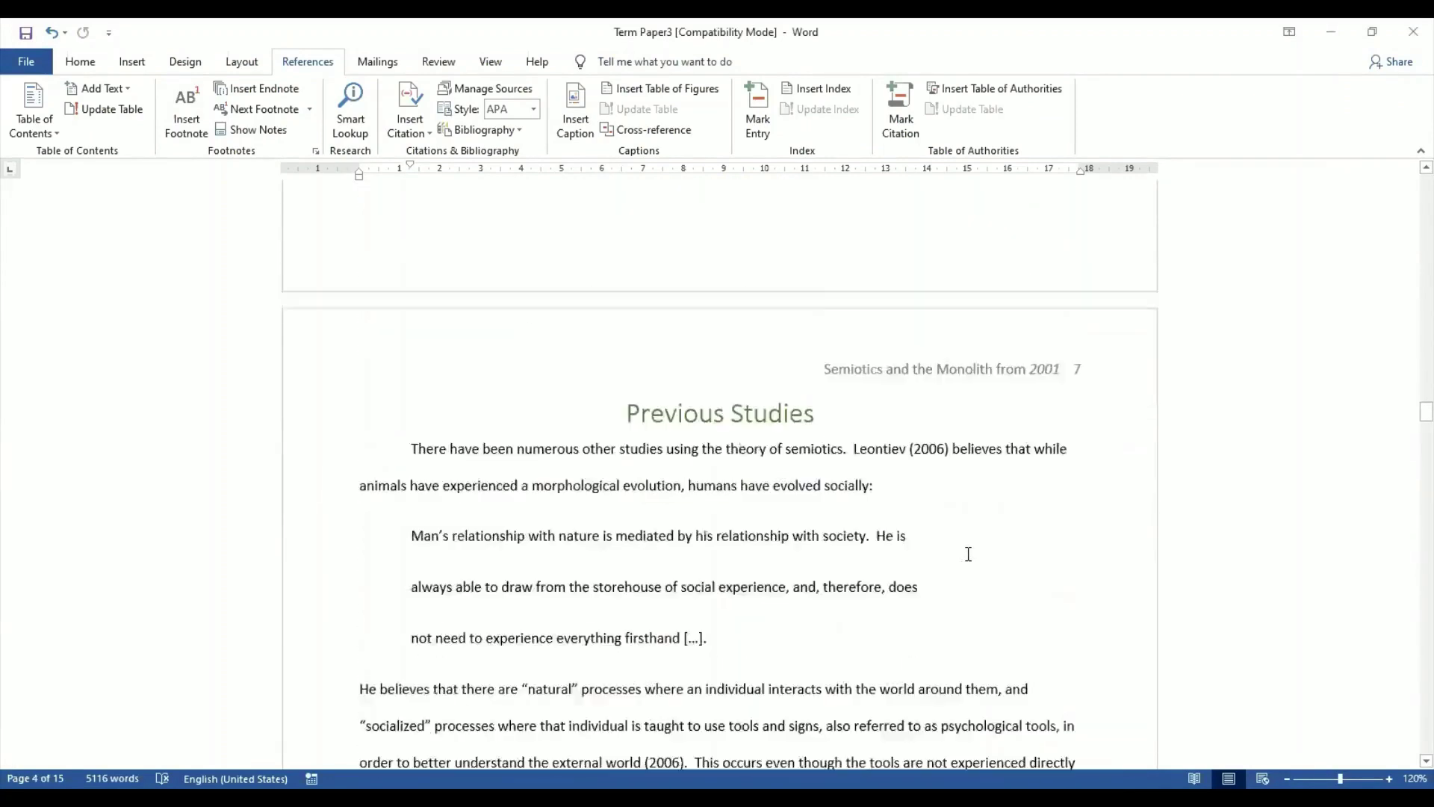
{"action": "scroll", "coordinate": [968, 553], "scroll_direction": "down", "scroll_amount": 20}
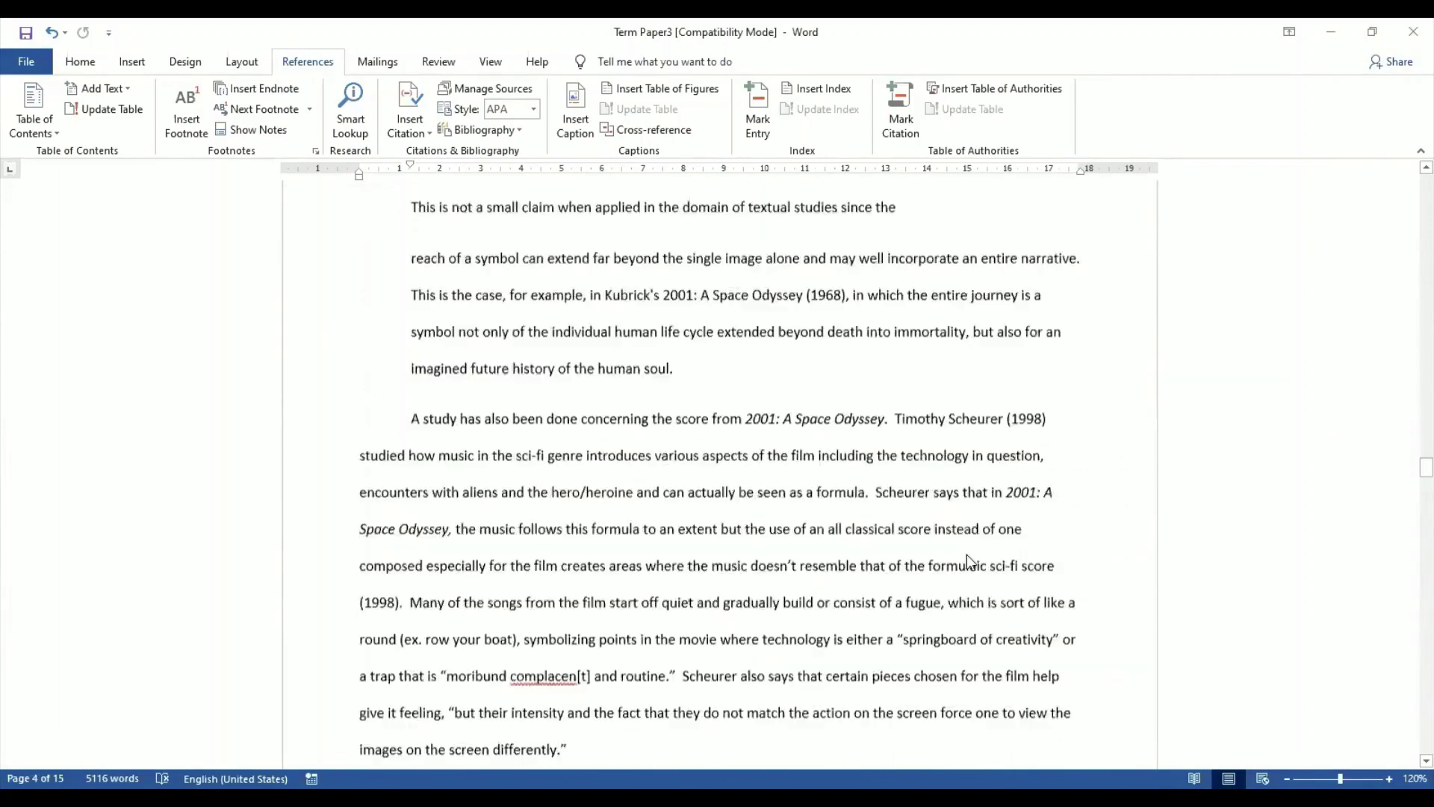
{"action": "scroll", "coordinate": [968, 554], "scroll_direction": "down", "scroll_amount": 7}
{"action": "scroll", "coordinate": [968, 554], "scroll_direction": "up", "scroll_amount": 6}
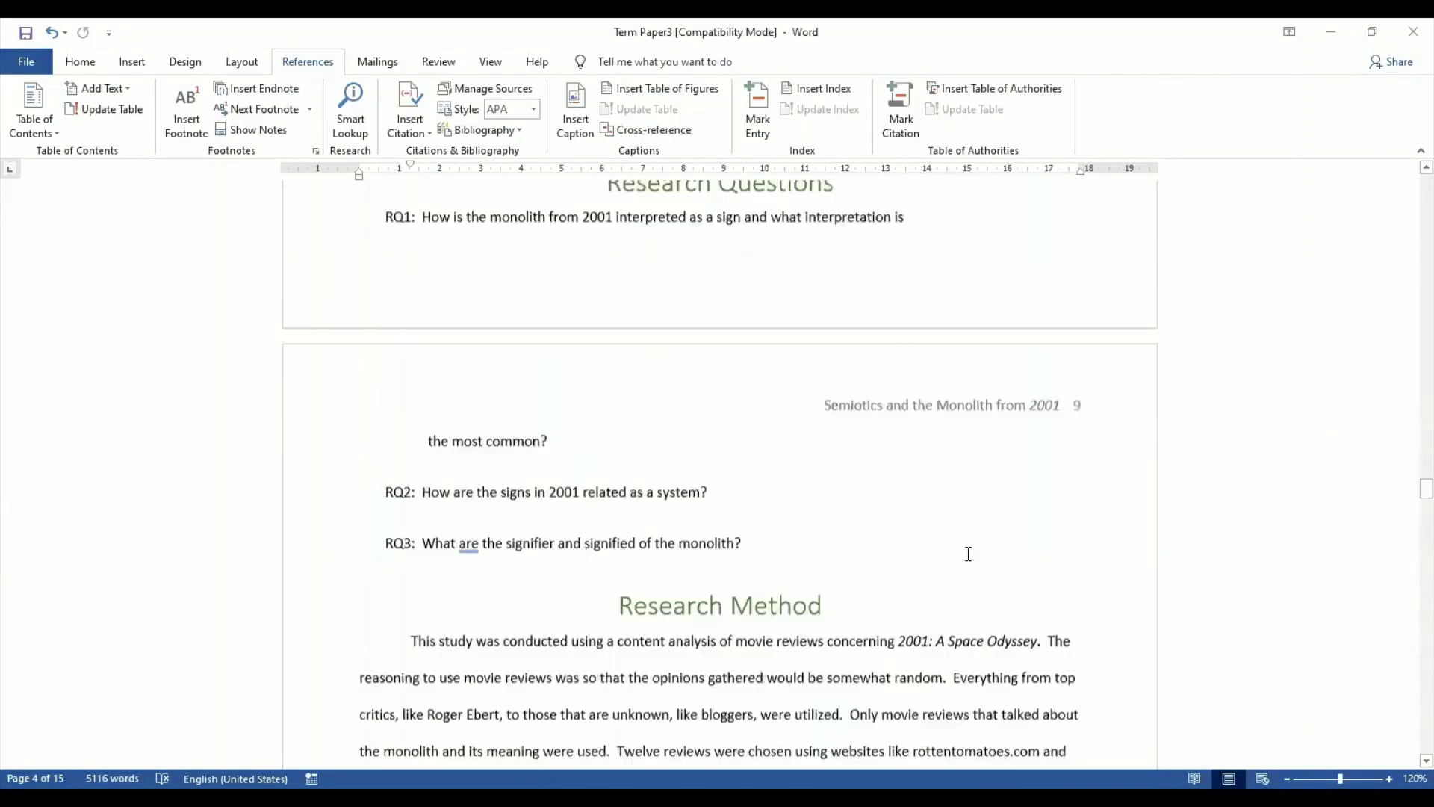
{"action": "scroll", "coordinate": [968, 553], "scroll_direction": "down", "scroll_amount": 2}
{"action": "scroll", "coordinate": [968, 553], "scroll_direction": "down", "scroll_amount": 7}
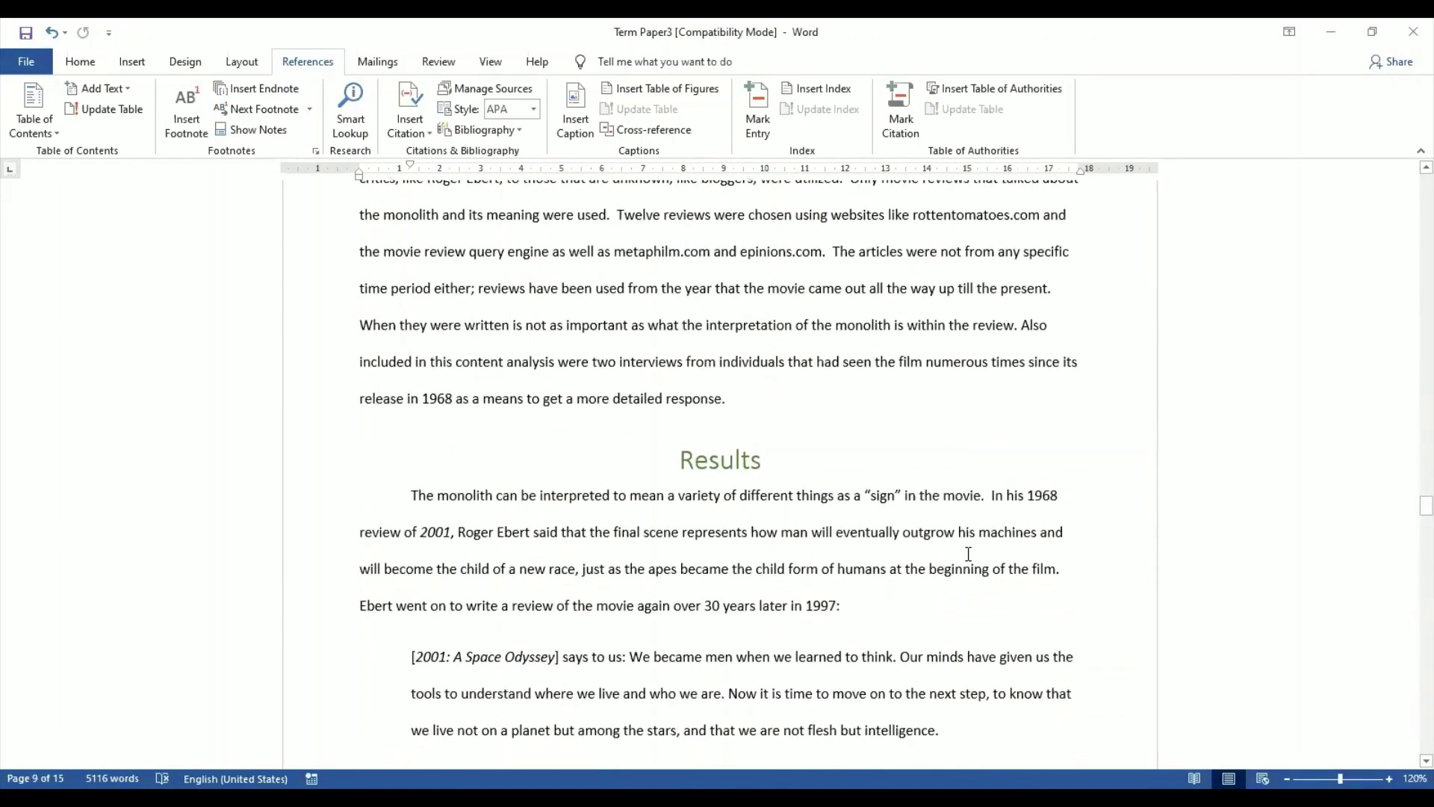
{"action": "scroll", "coordinate": [968, 554], "scroll_direction": "up", "scroll_amount": 1}
{"action": "scroll", "coordinate": [755, 439], "scroll_direction": "down", "scroll_amount": 1}
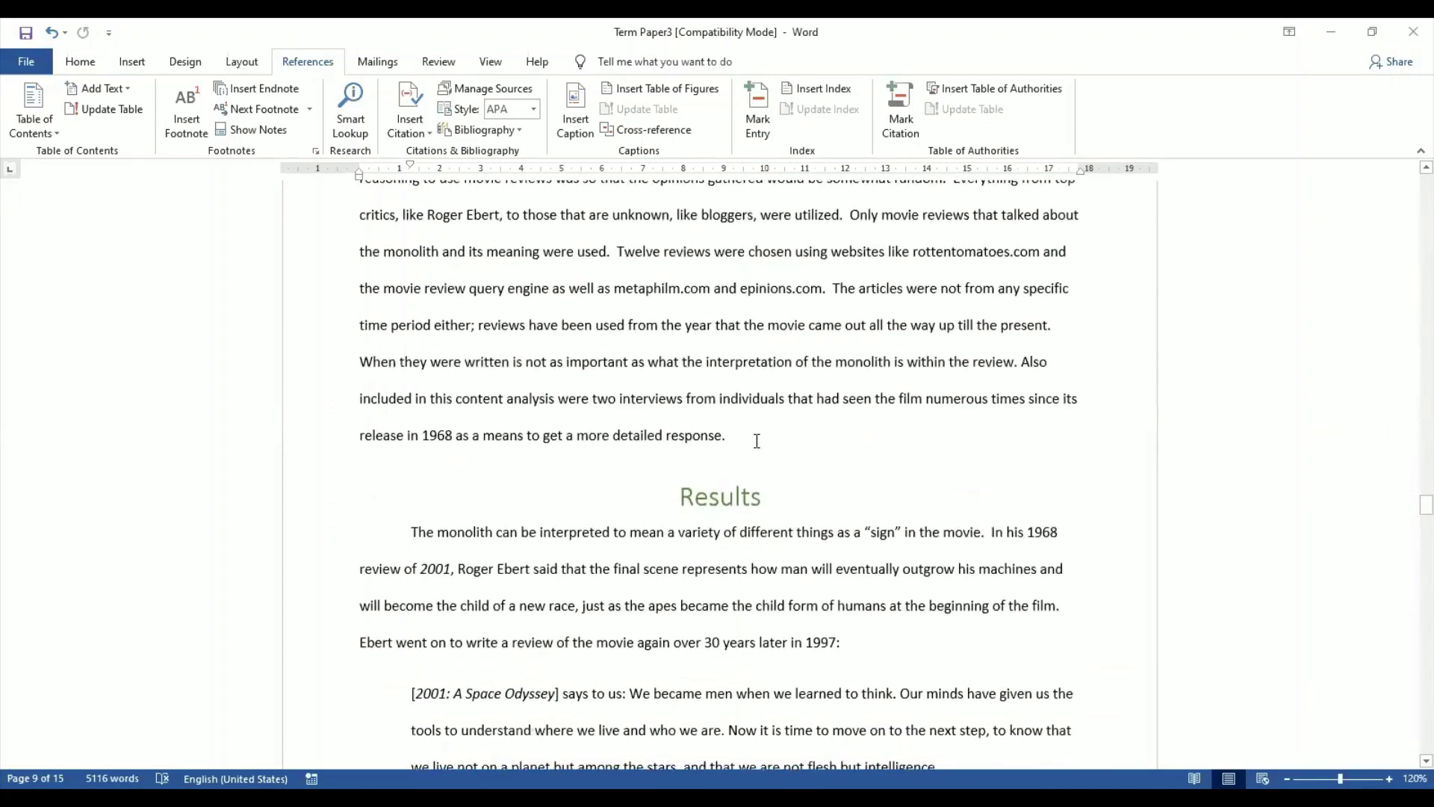
- Add a new paragraph reading "Analysis" directly above the Results heading on page 9
{"action": "left_click", "coordinate": [757, 441]}
{"action": "key", "text": "Return"}
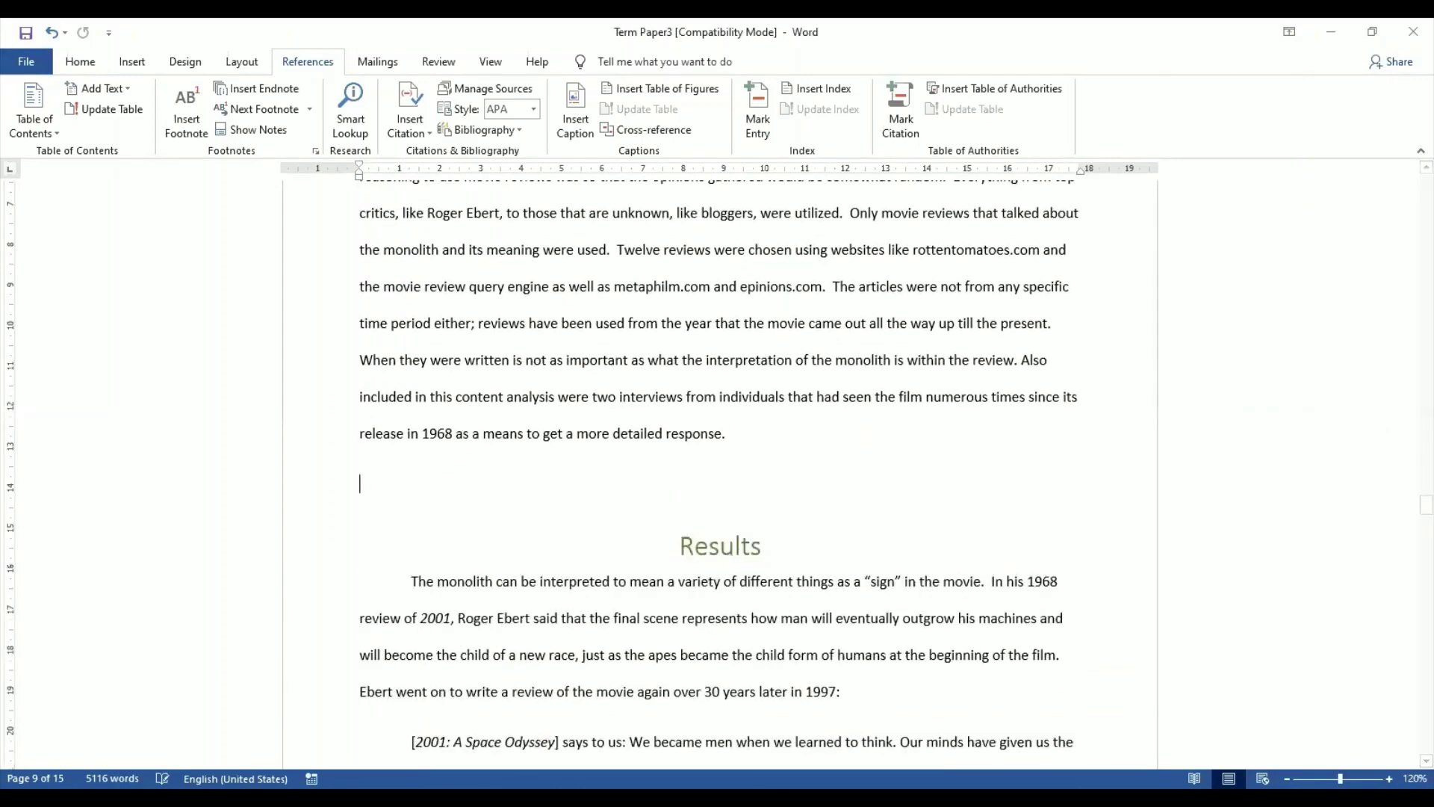
{"action": "left_click", "coordinate": [88, 65]}
{"action": "type", "text": "Ana"}
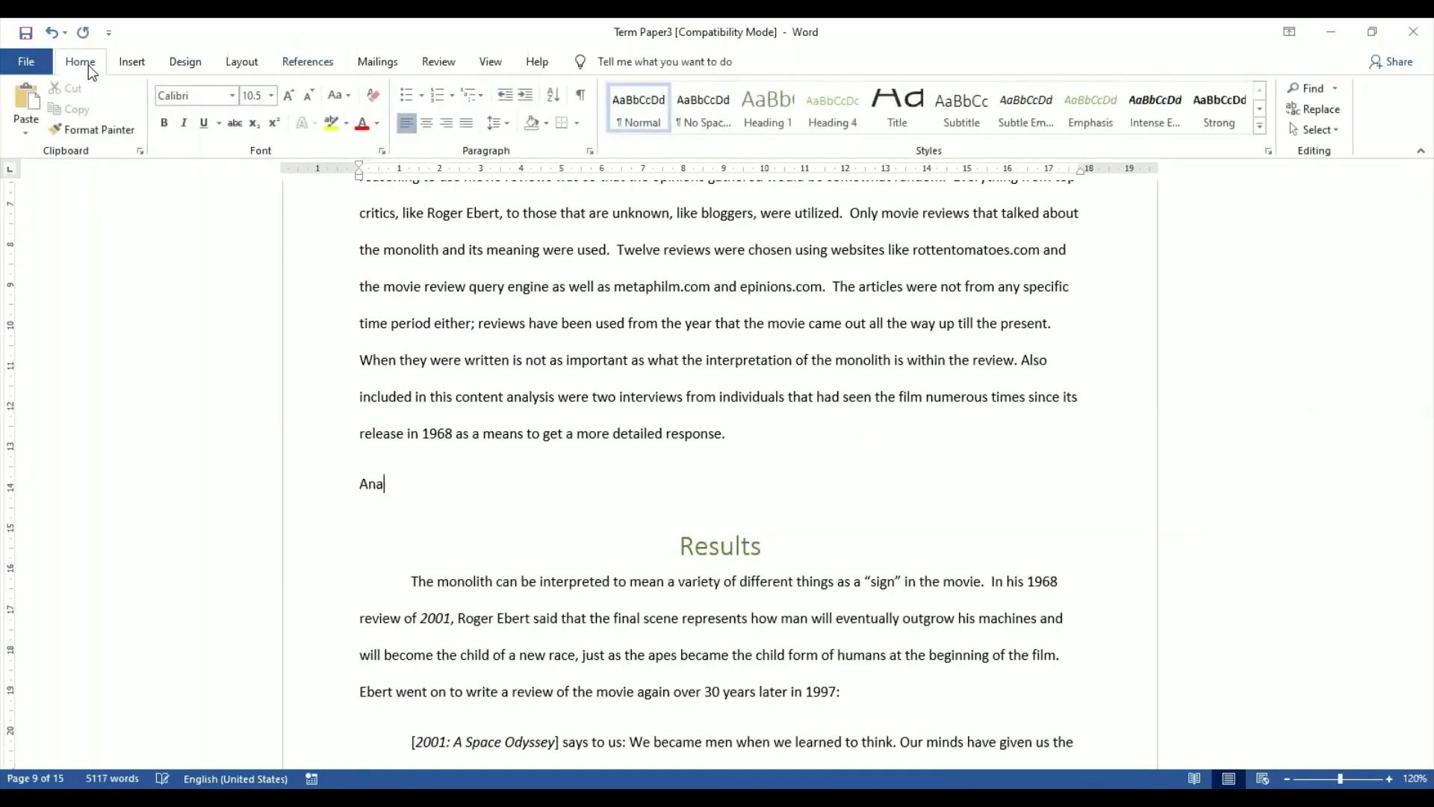
{"action": "type", "text": "lysisi"}
{"action": "key", "text": "BackSpace"}
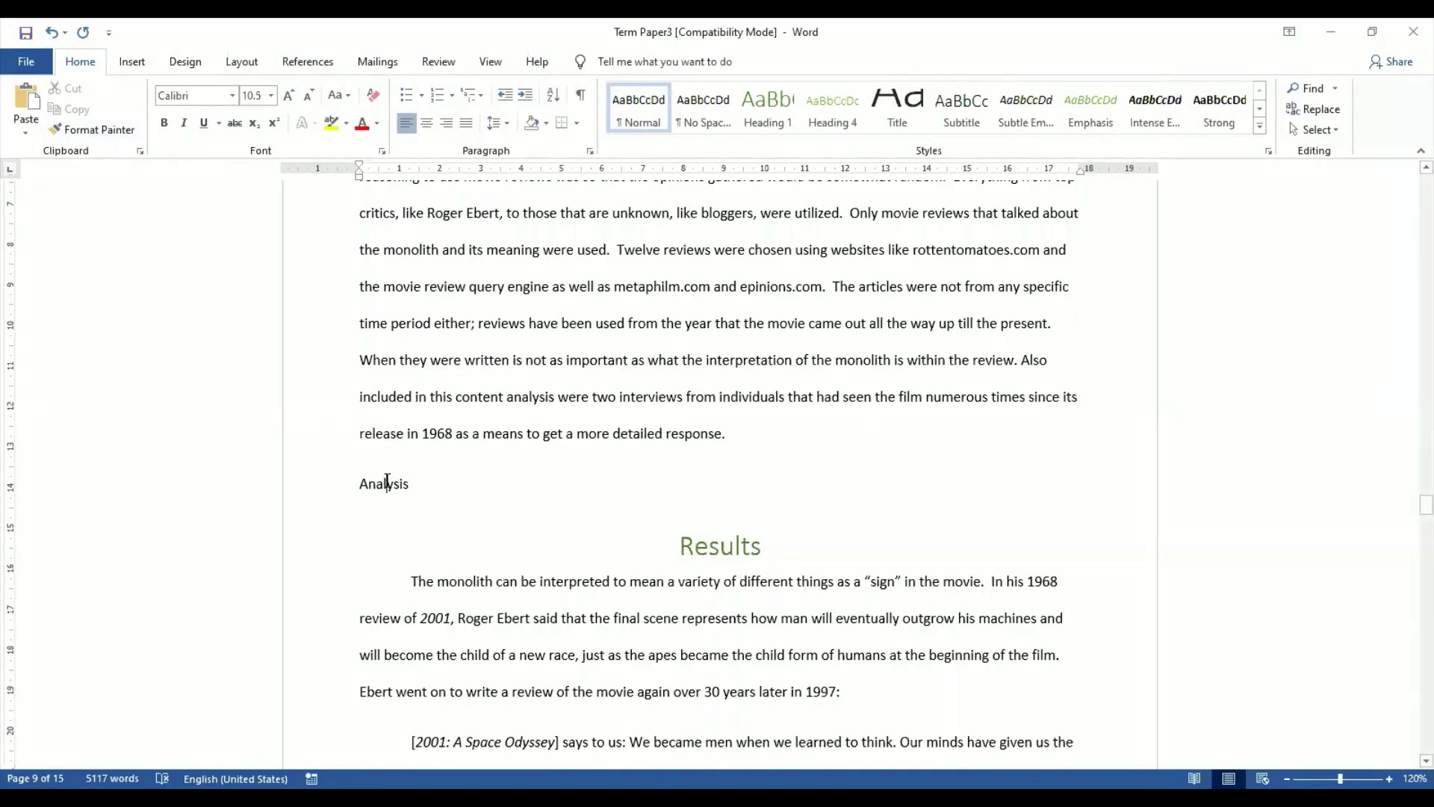
- Apply the Heading 1 style to the Analysis line above Results
{"action": "triple_click", "coordinate": [387, 482]}
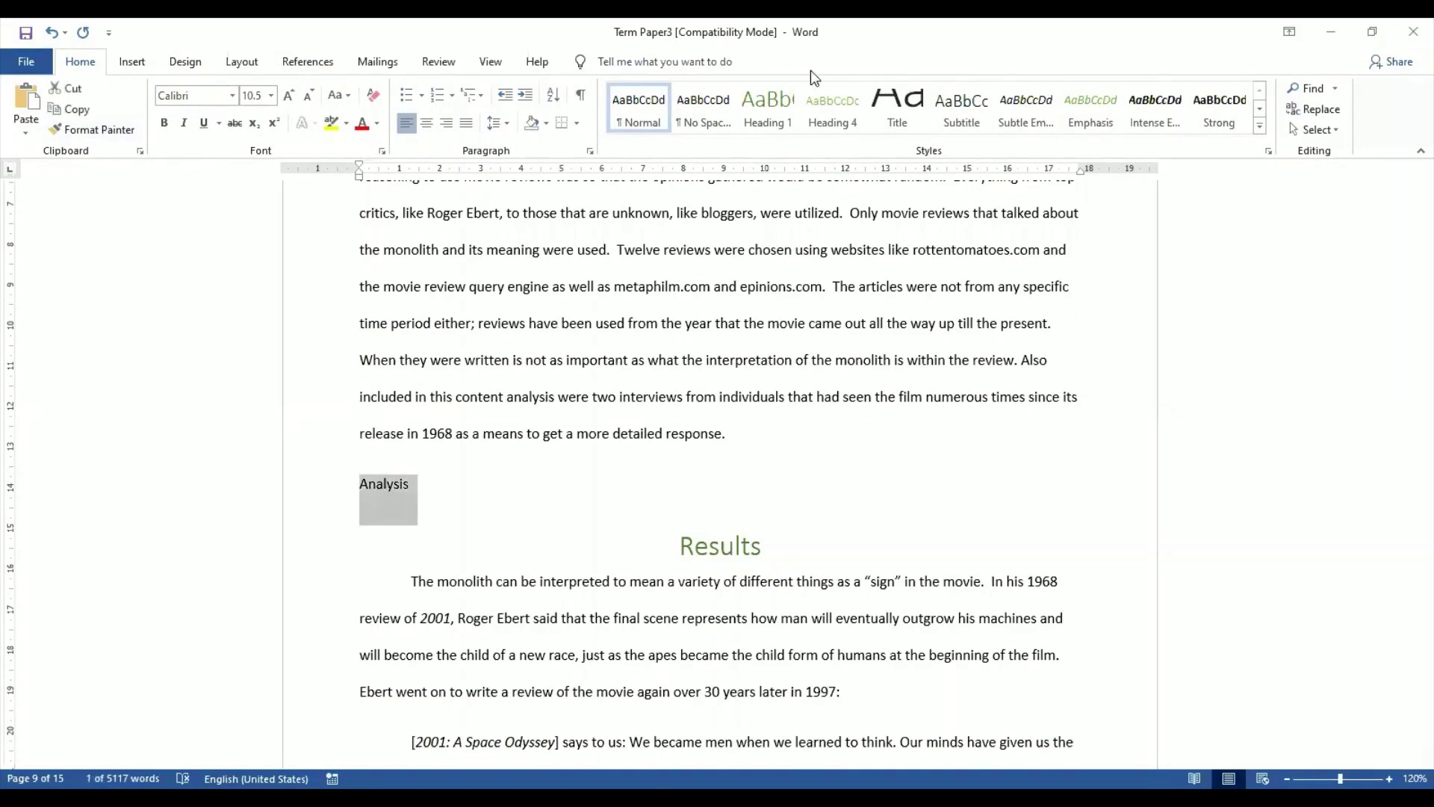
{"action": "left_click", "coordinate": [769, 124]}
{"action": "left_click", "coordinate": [773, 505]}
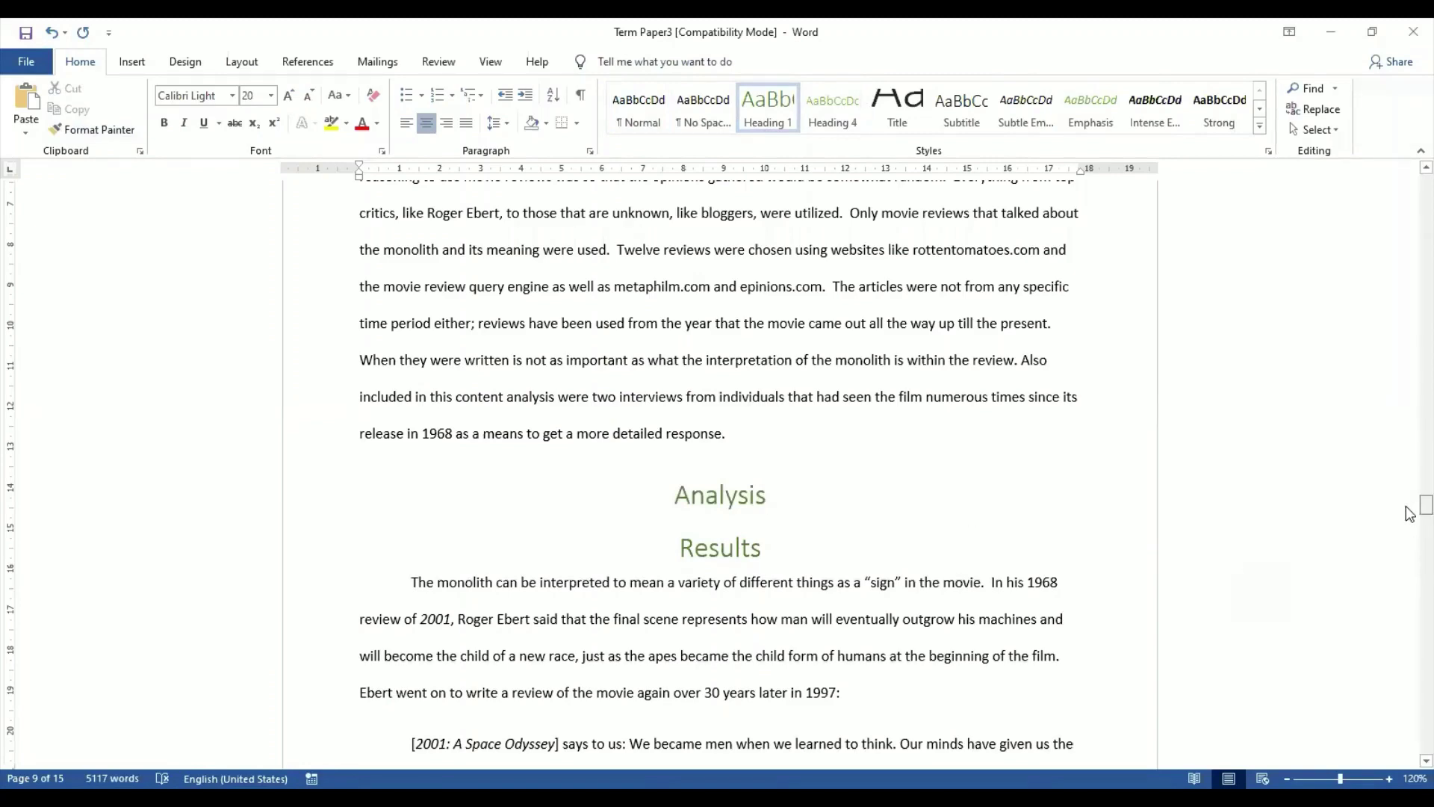
- Update the entire table of contents on page 2, including its entries as well as the page numbers
{"action": "left_click_drag", "start_coordinate": [1422, 506], "coordinate": [1409, 192]}
{"action": "scroll", "coordinate": [1408, 193], "scroll_direction": "up", "scroll_amount": 5}
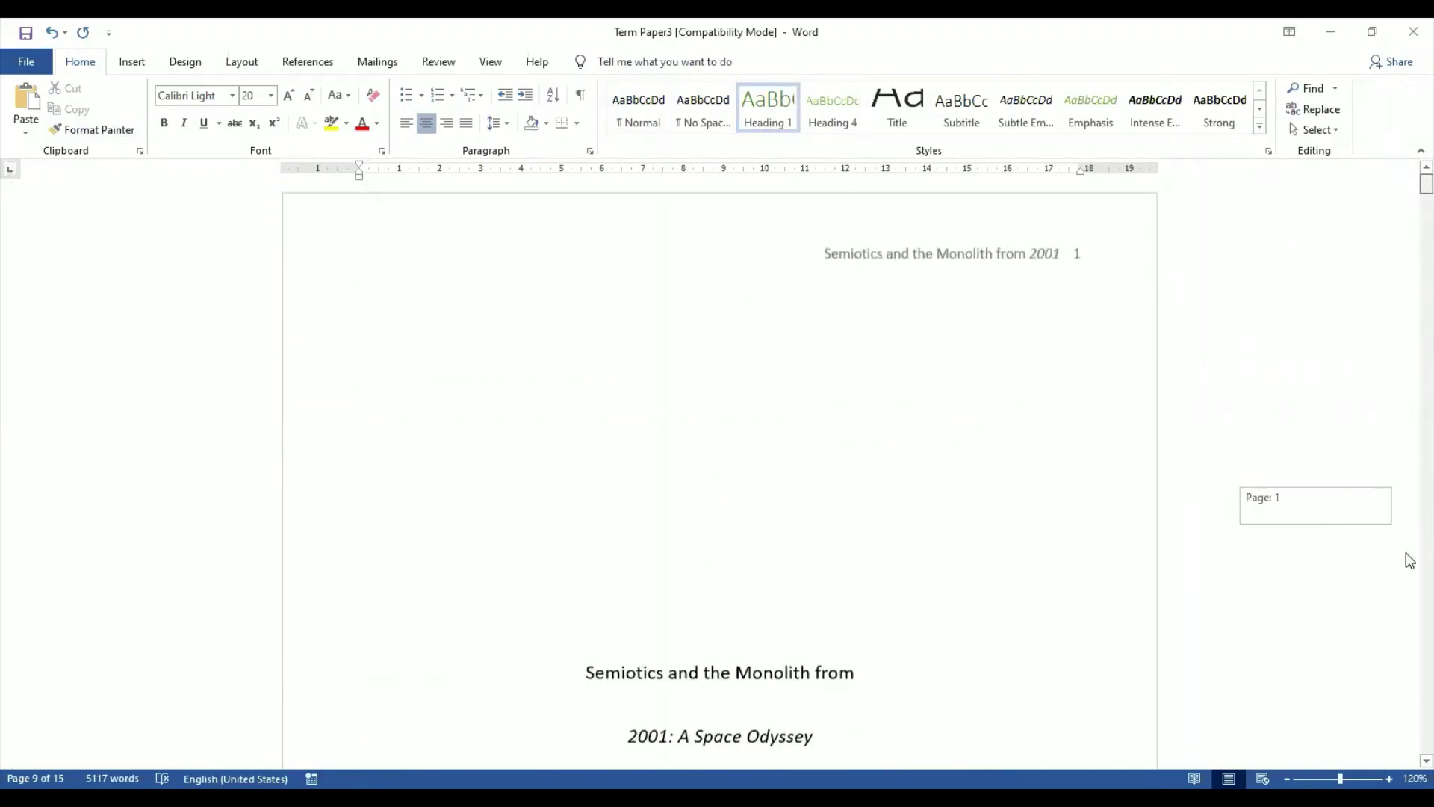
{"action": "scroll", "coordinate": [719, 459], "scroll_direction": "down", "scroll_amount": 6}
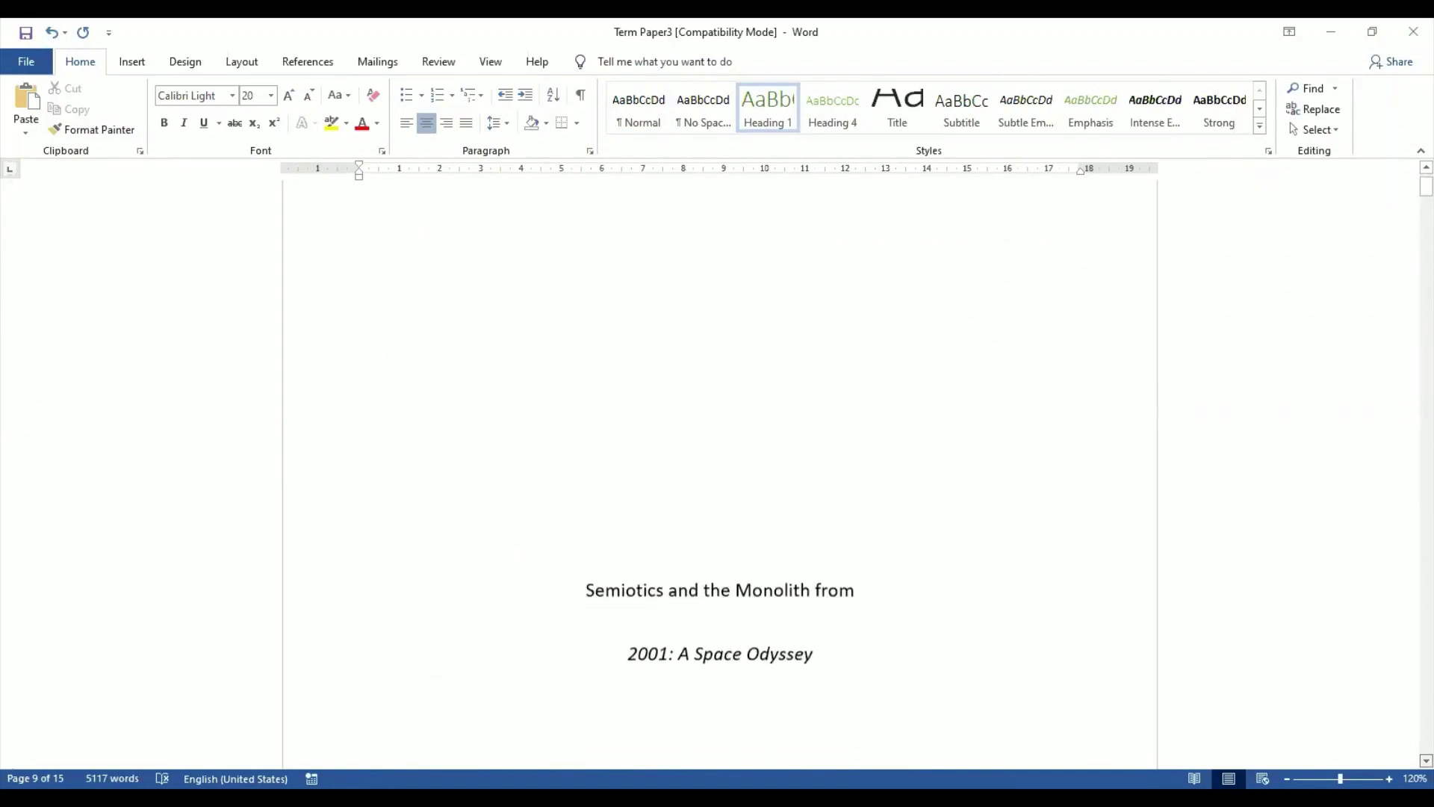
{"action": "scroll", "coordinate": [719, 459], "scroll_direction": "down", "scroll_amount": 8}
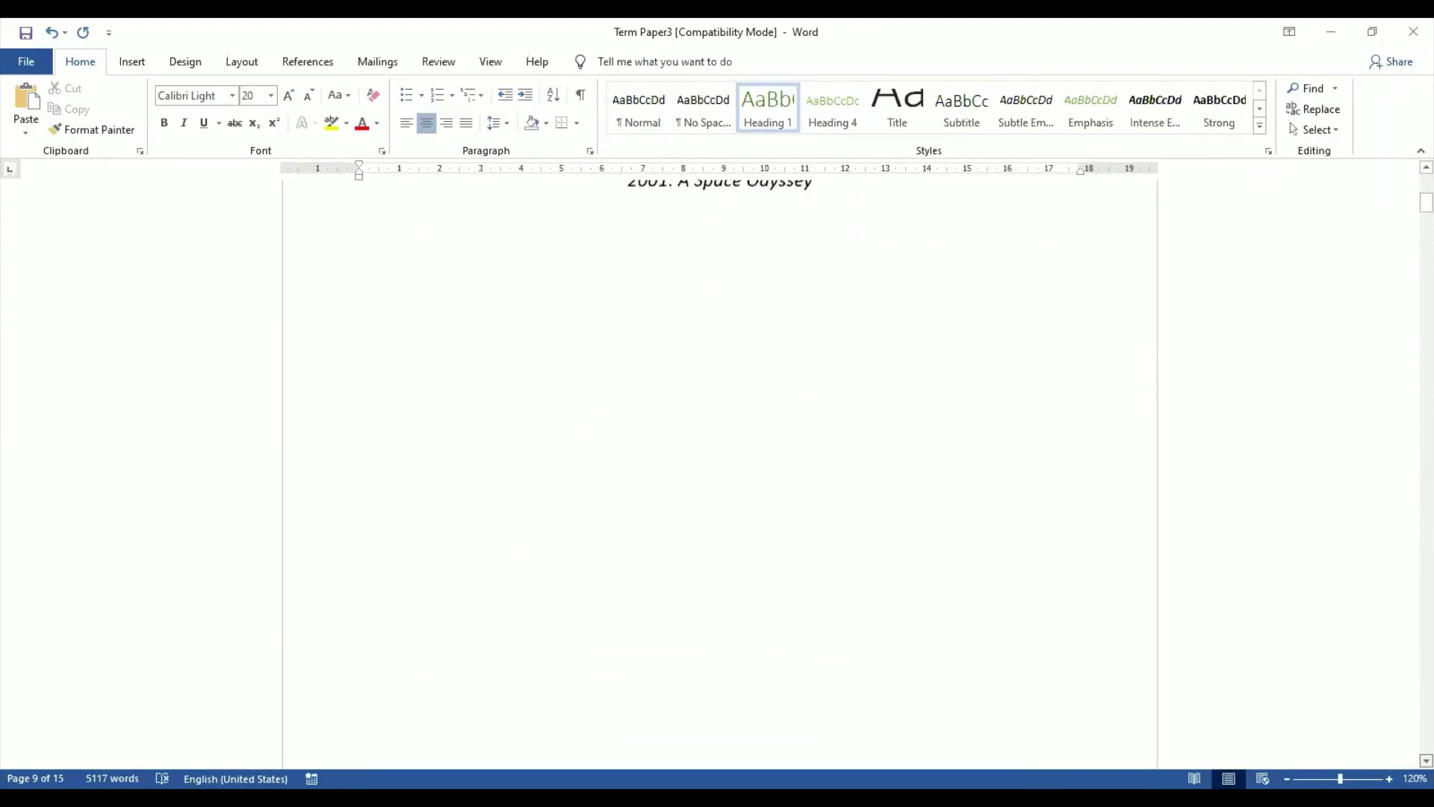
{"action": "scroll", "coordinate": [719, 460], "scroll_direction": "down", "scroll_amount": 6}
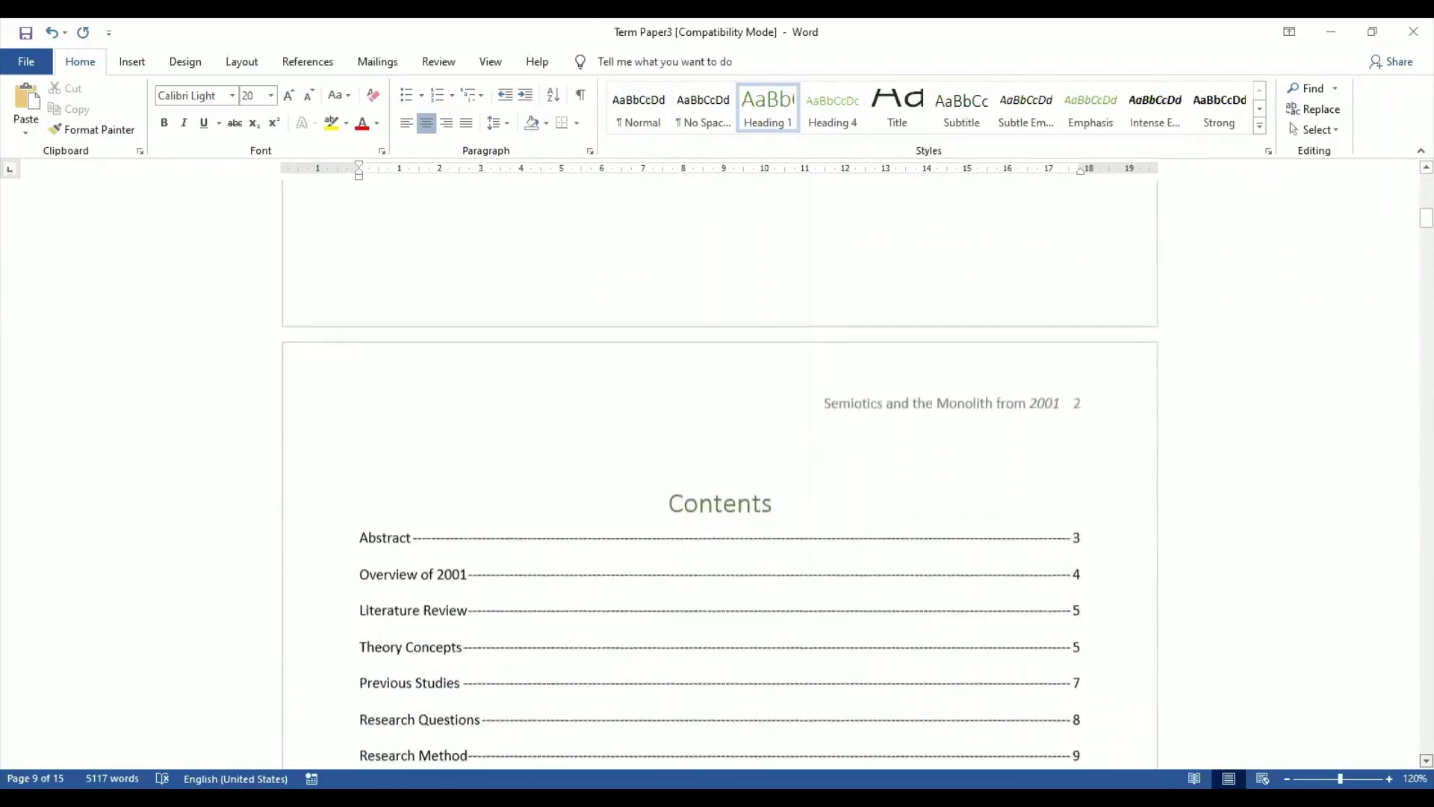
{"action": "scroll", "coordinate": [720, 459], "scroll_direction": "down", "scroll_amount": 2}
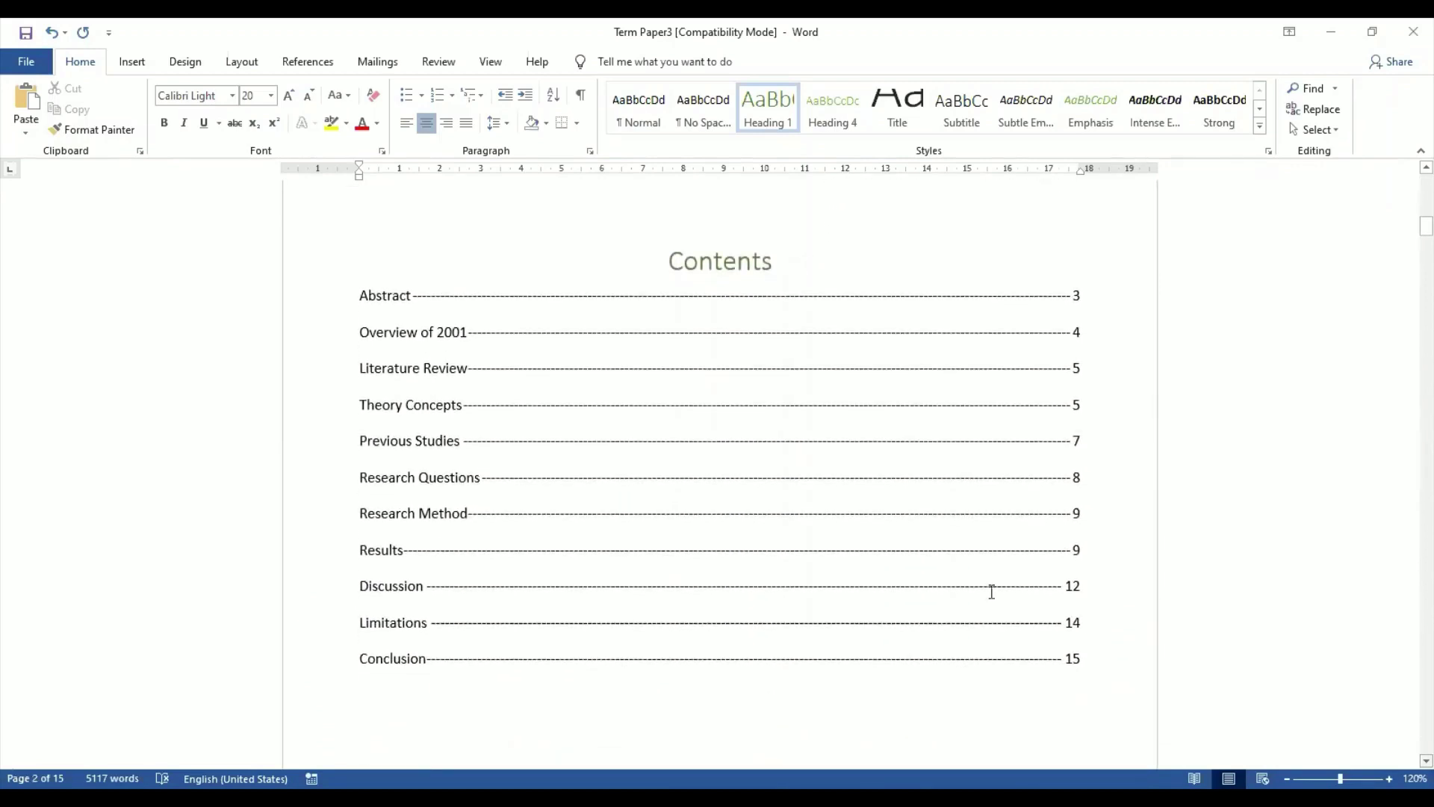
{"action": "left_click", "coordinate": [640, 334]}
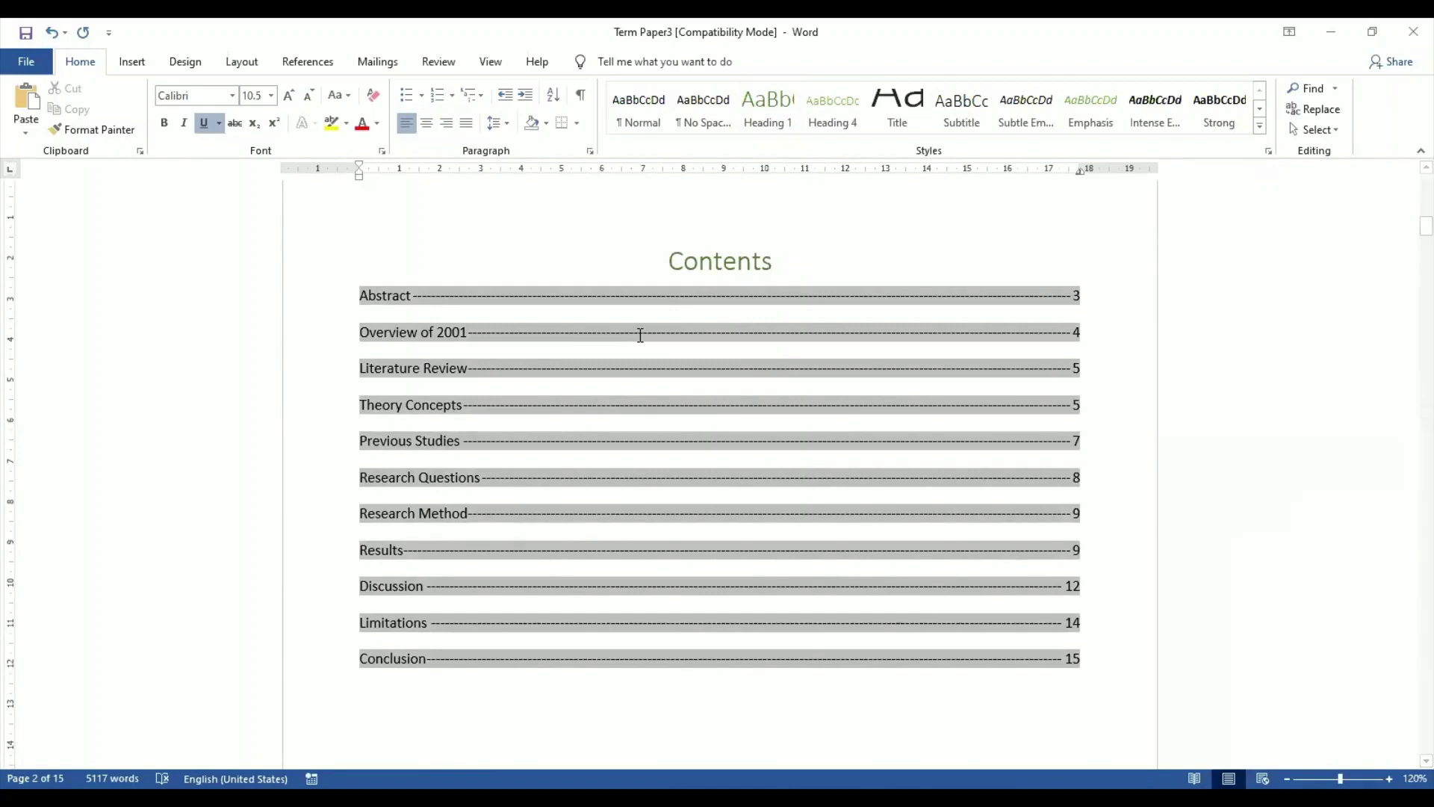
{"action": "left_click", "coordinate": [321, 62]}
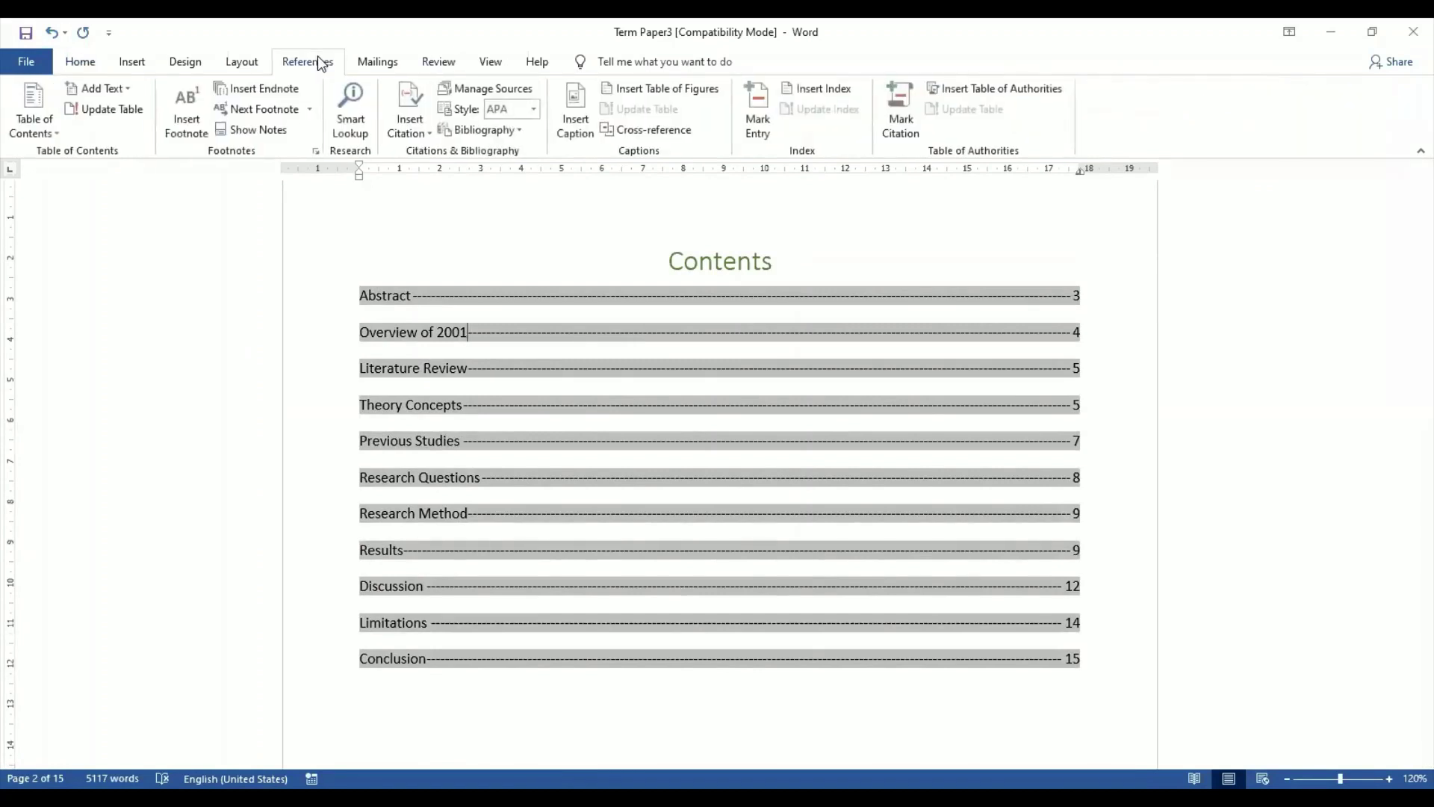
{"action": "left_click", "coordinate": [125, 110]}
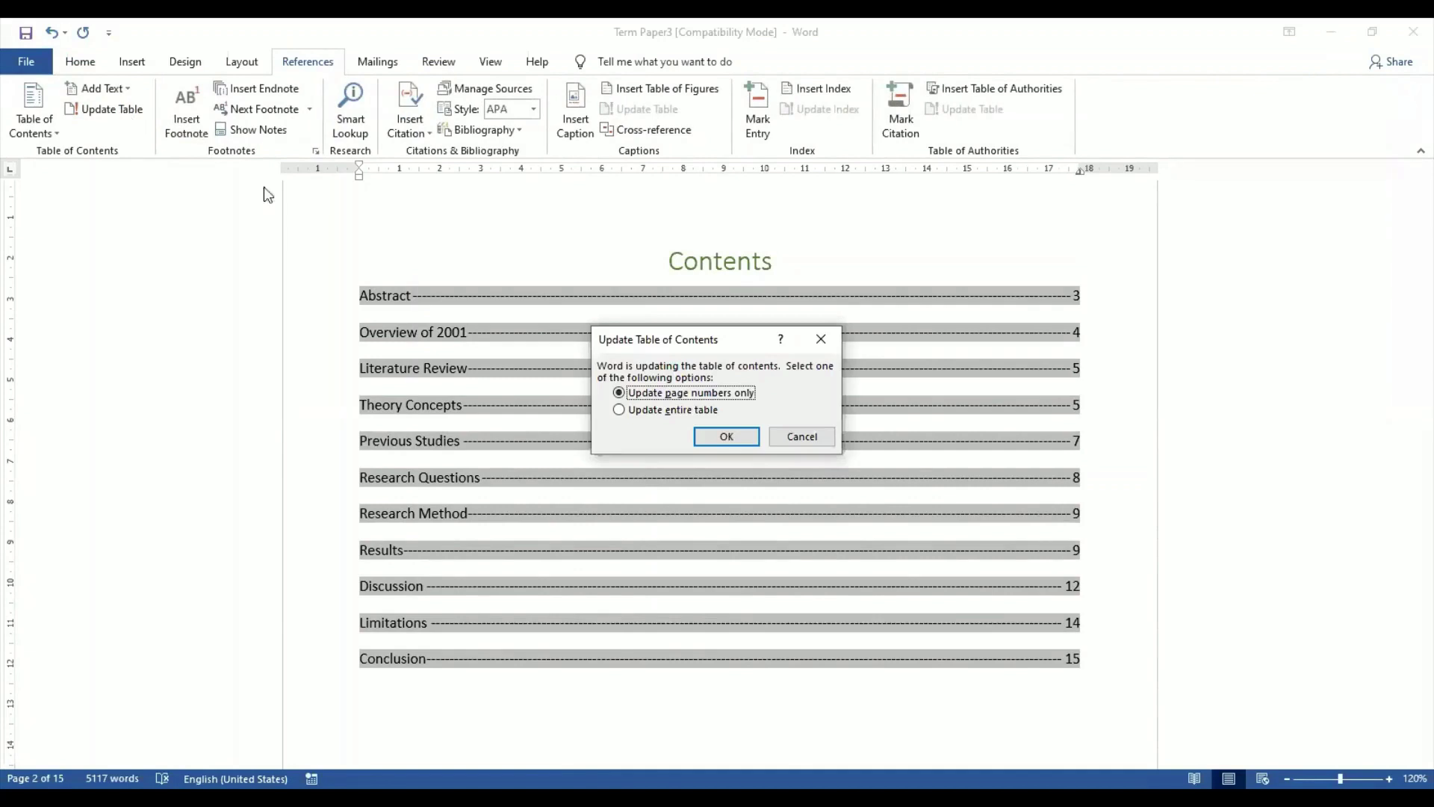
{"action": "left_click", "coordinate": [680, 408]}
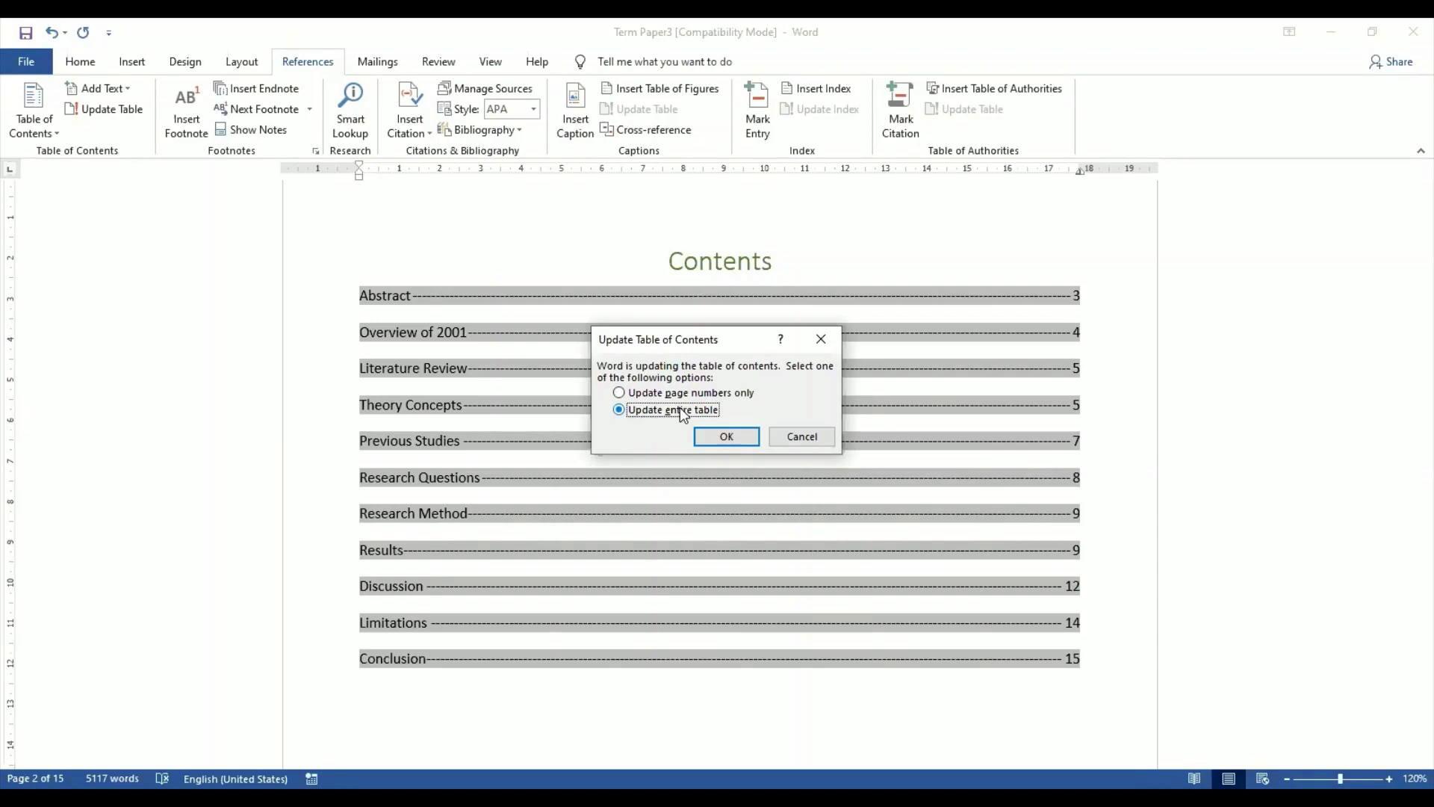
{"action": "left_click", "coordinate": [722, 439]}
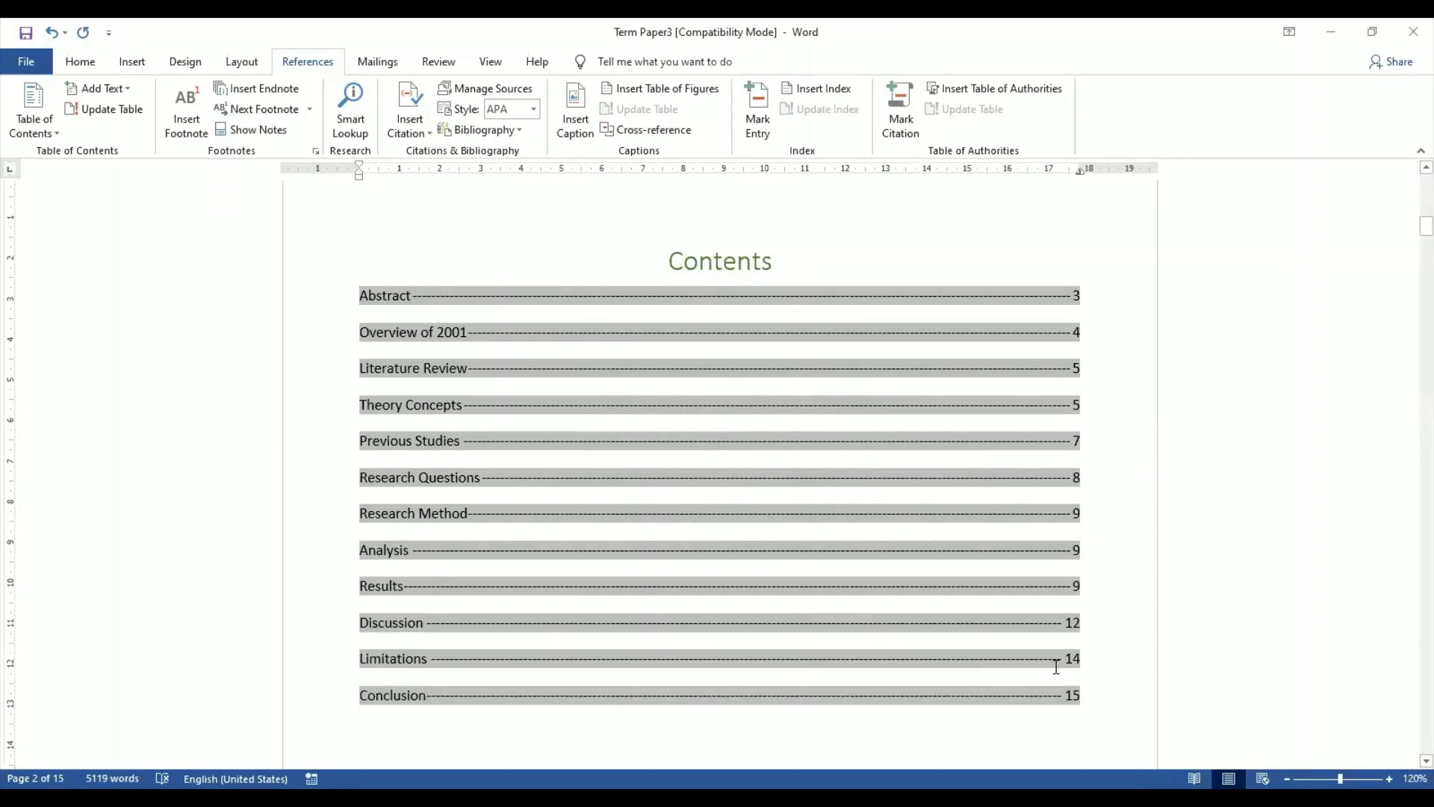
{"action": "left_click", "coordinate": [1070, 728]}
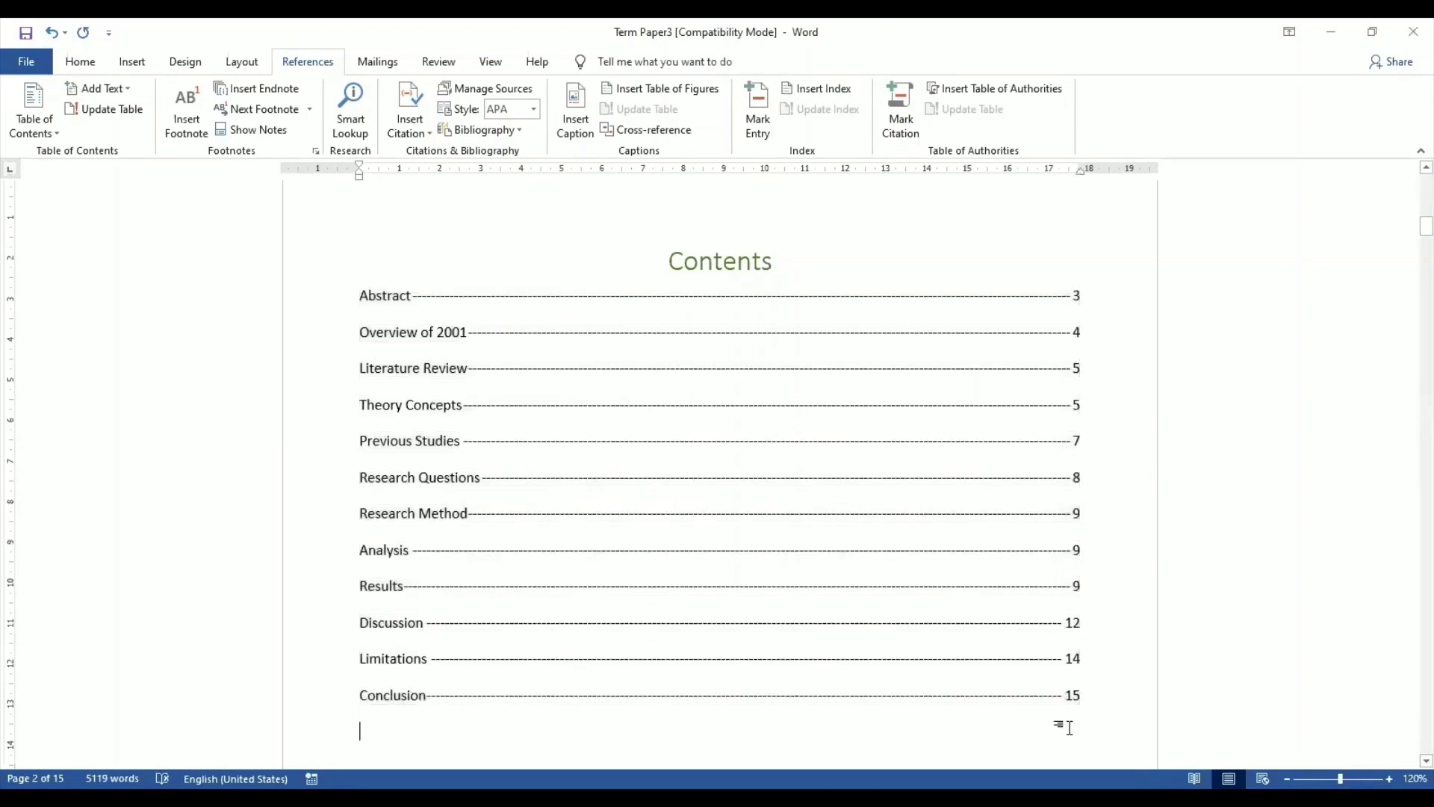